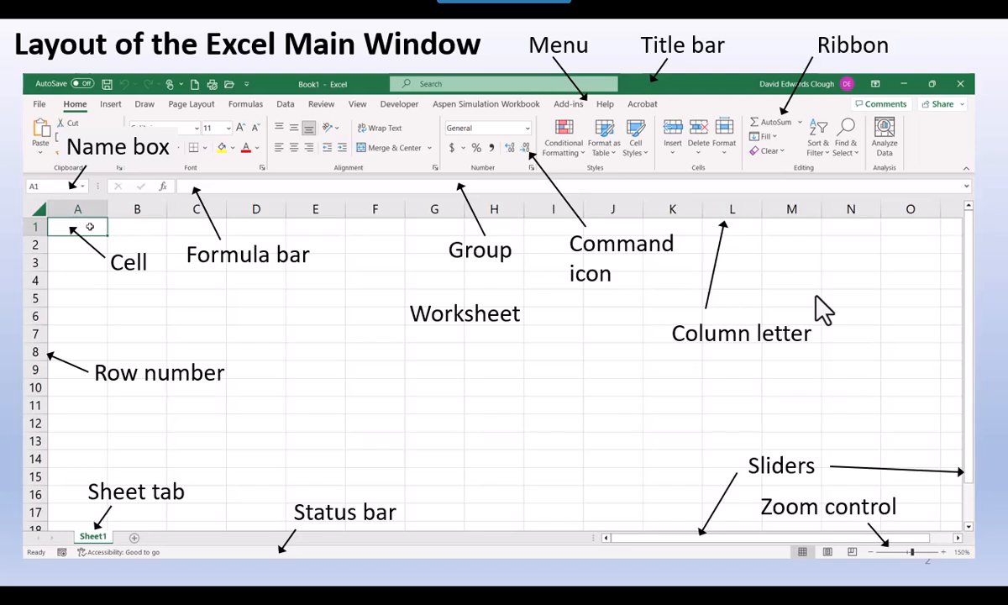
- Switch from the slide presentation to the blank Excel workbook and show the Home commands
key(alt+Tab)
key(alt+Tab)
key(alt+Tab)
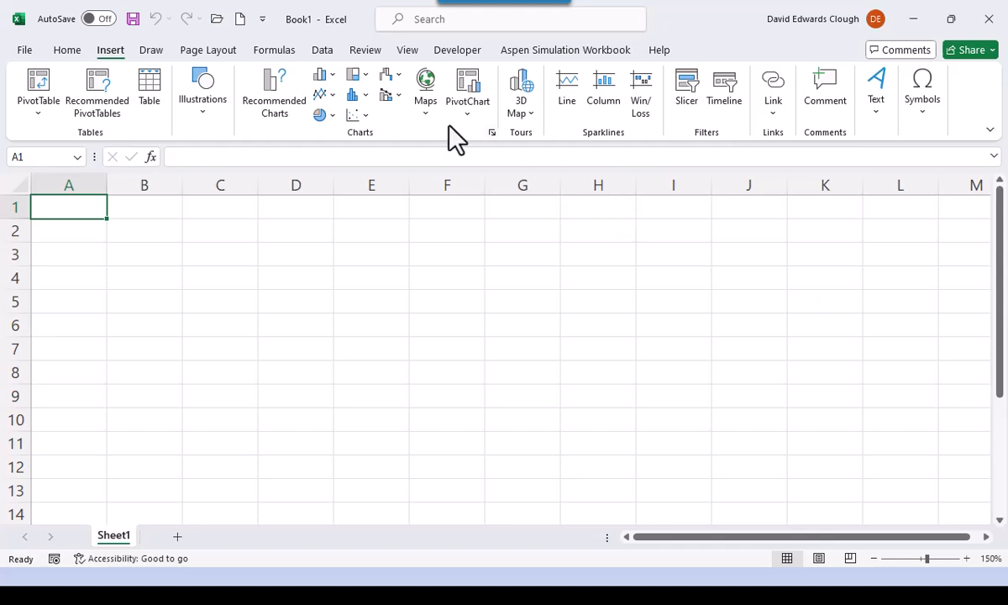
click(60, 52)
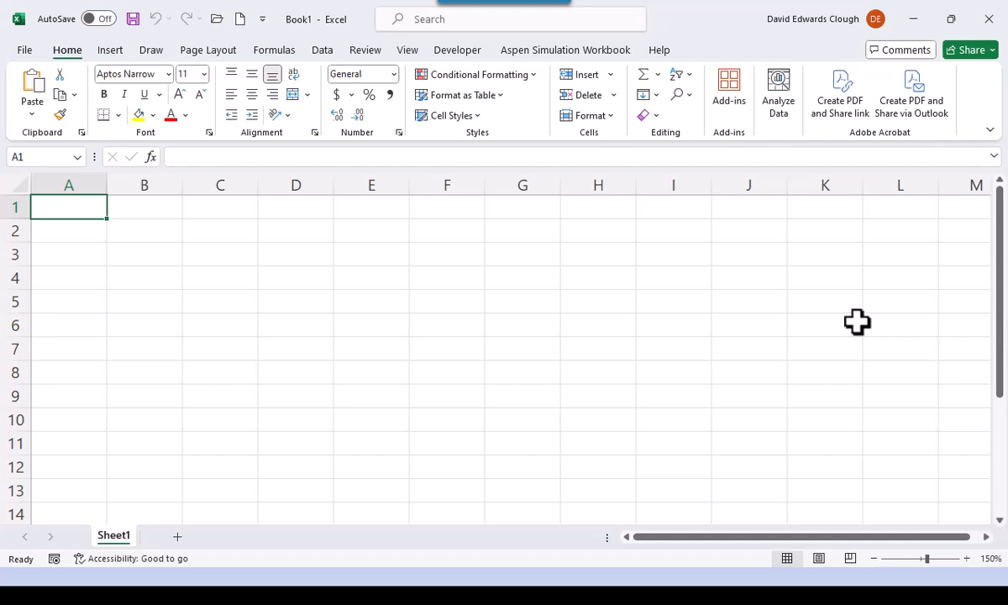
- Open the Excel Options and examine the Advanced editing settings
click(25, 52)
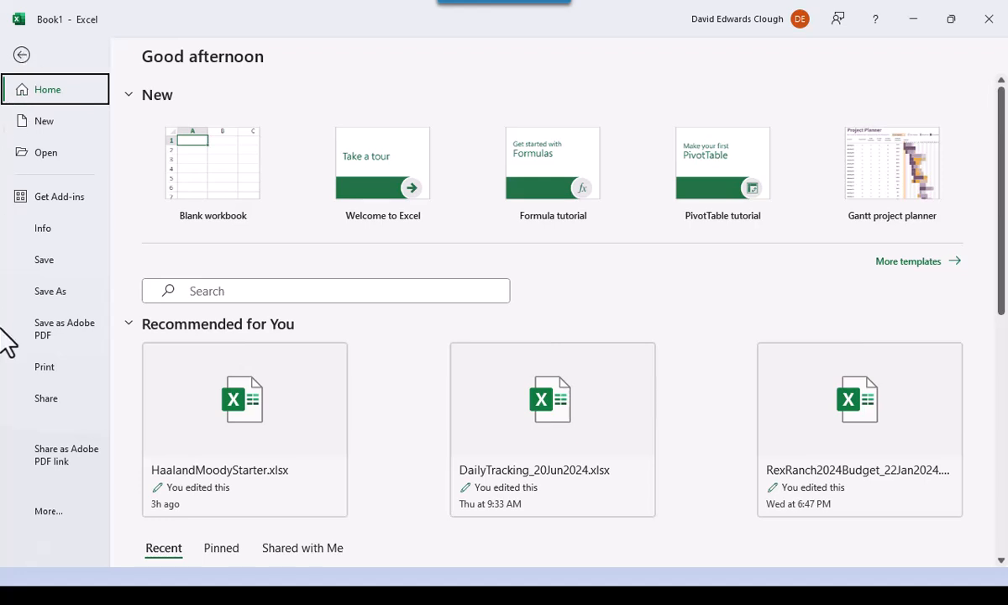
click(48, 514)
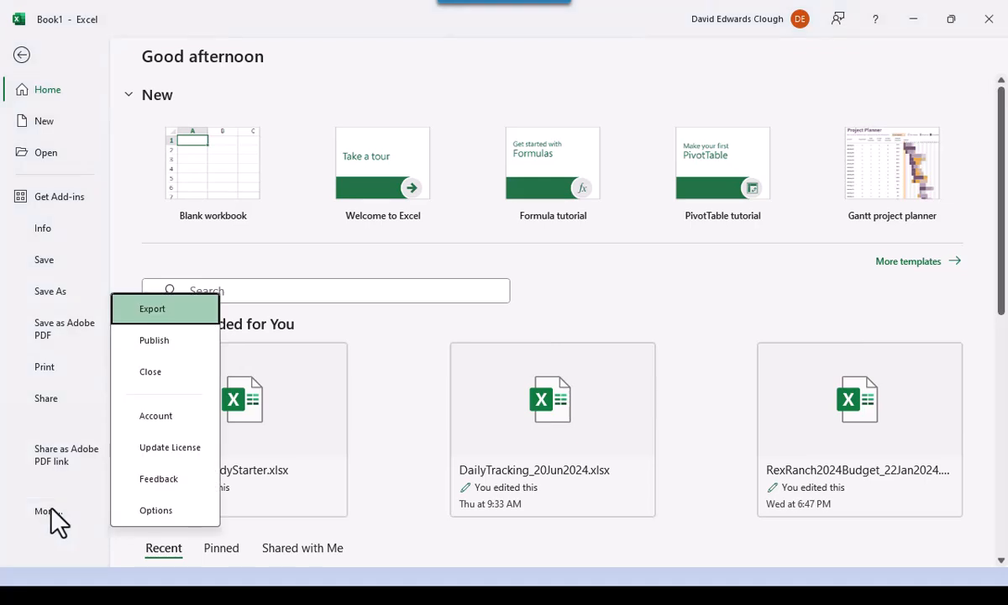
click(193, 511)
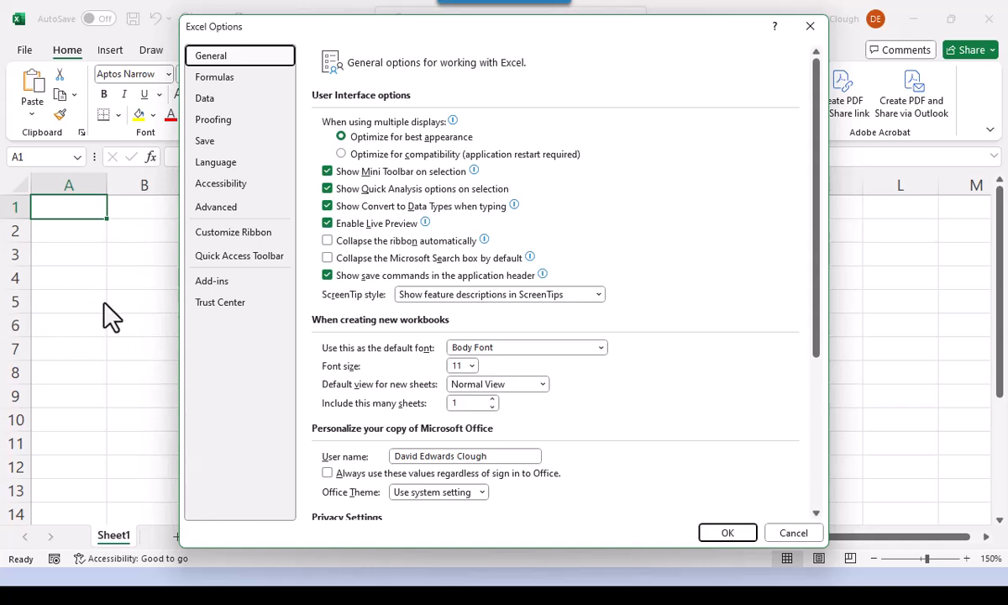
click(226, 211)
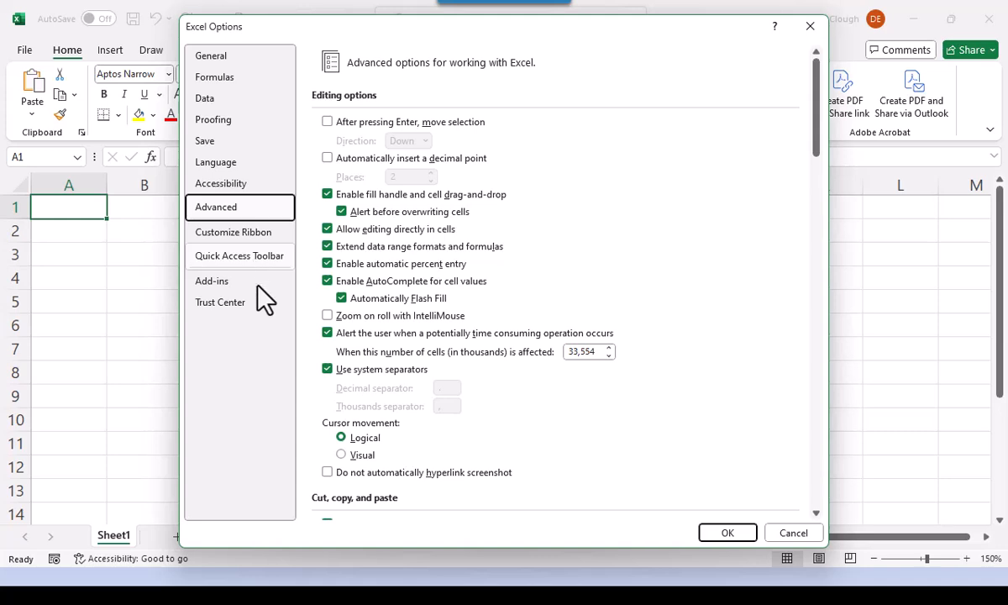
- Check which Excel add-ins are enabled in the add-ins manager and accept the selection
click(232, 283)
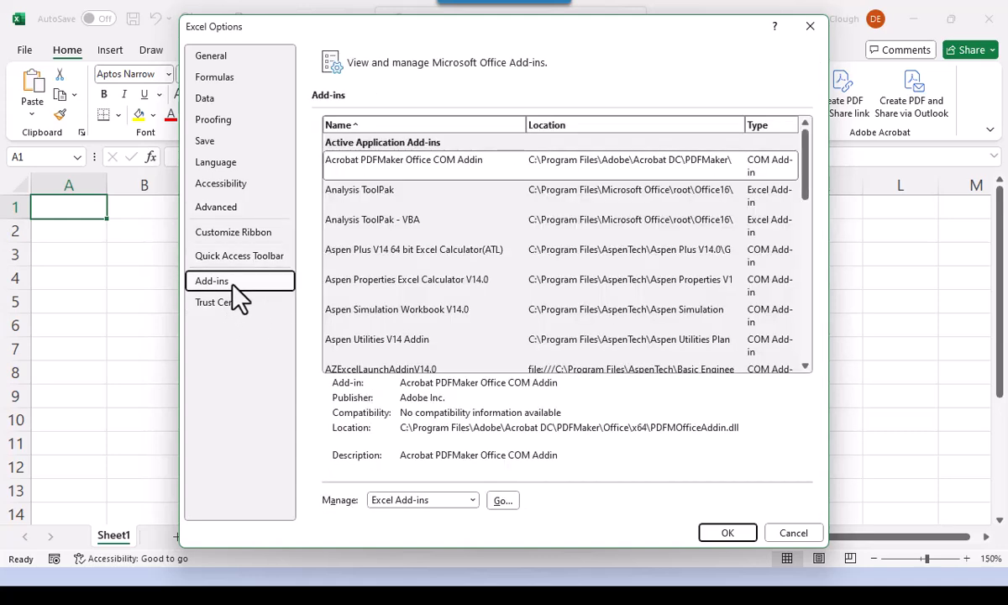
click(501, 500)
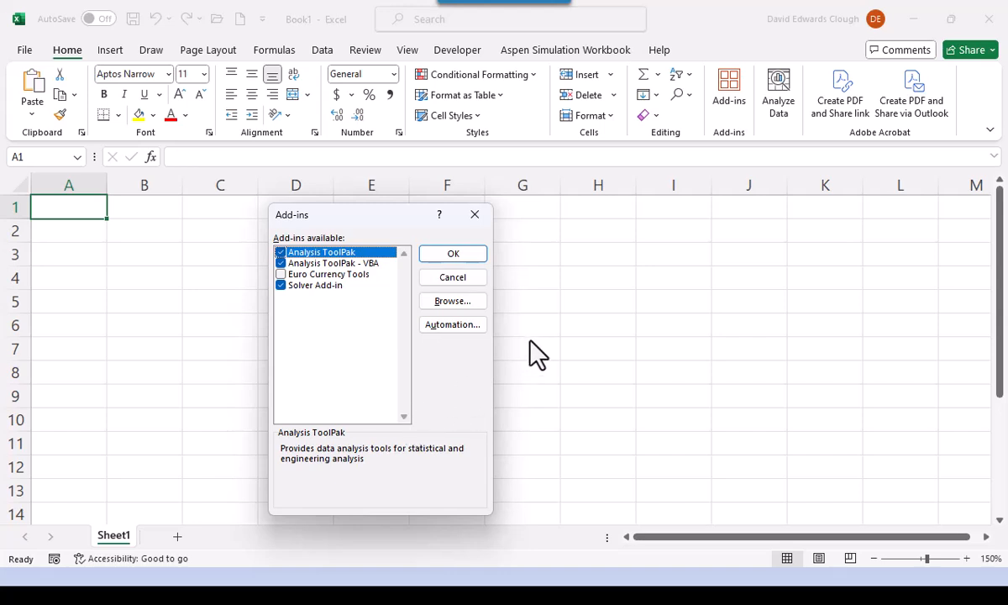
click(455, 254)
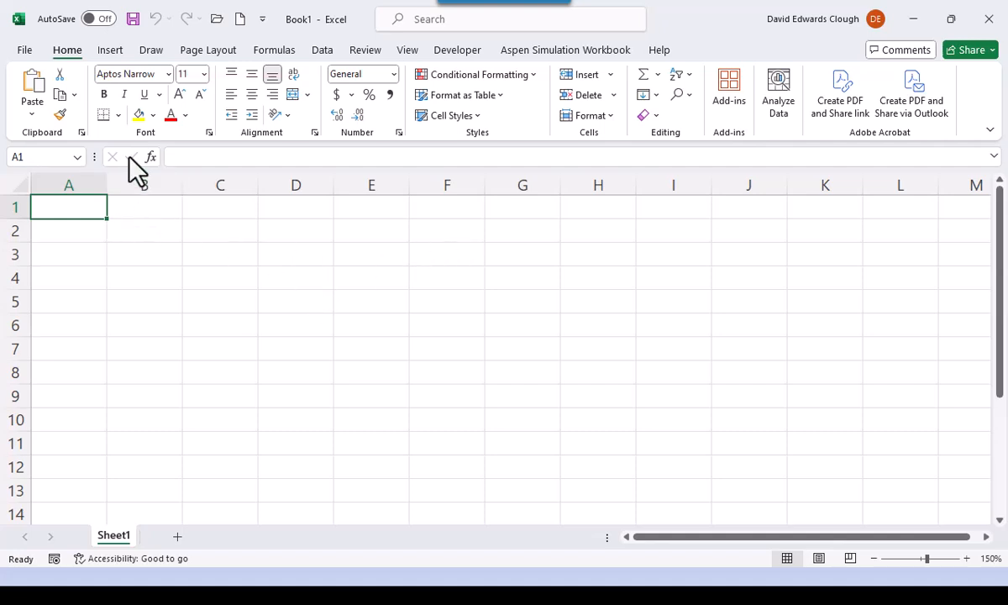
- Reopen the Excel Options, examine the Macro Settings in the Trust Center and accept them
click(25, 52)
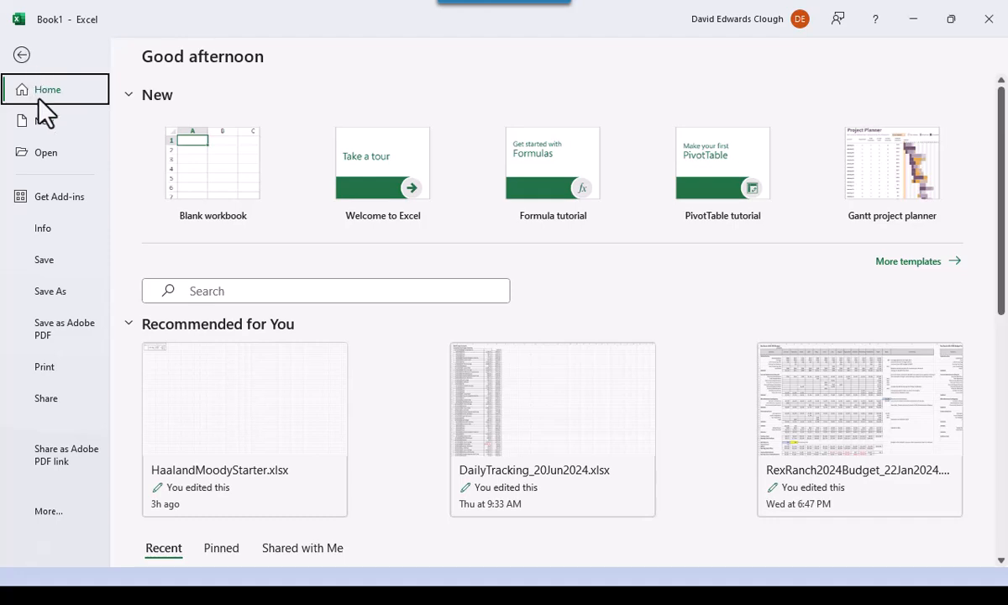
click(57, 512)
click(156, 511)
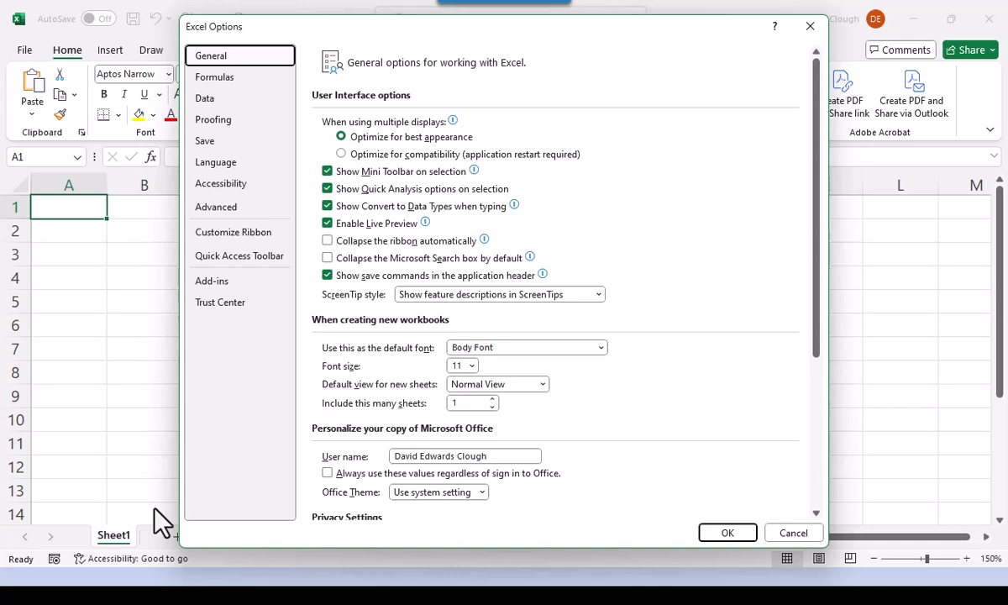
click(232, 303)
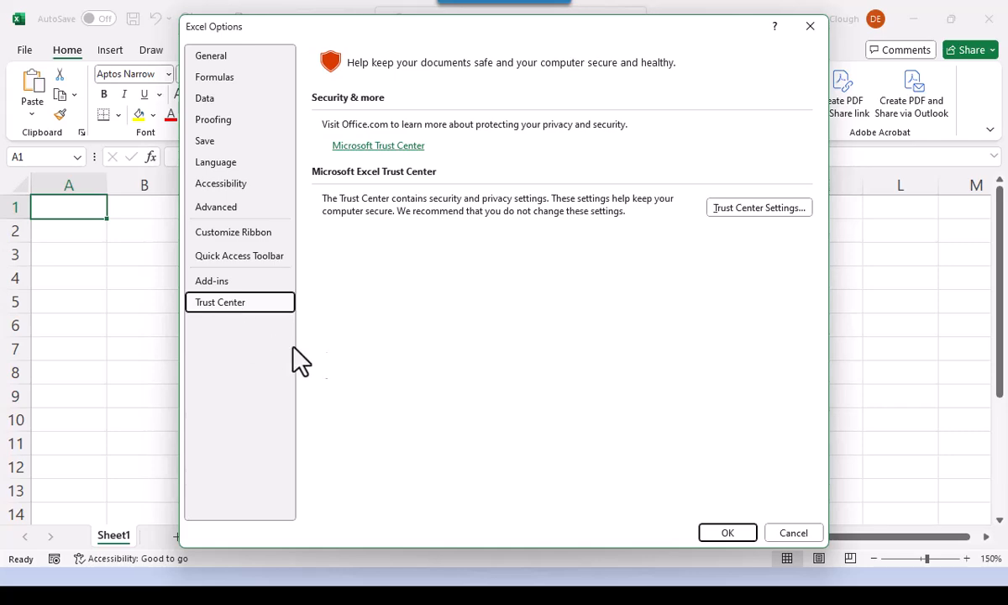
click(757, 209)
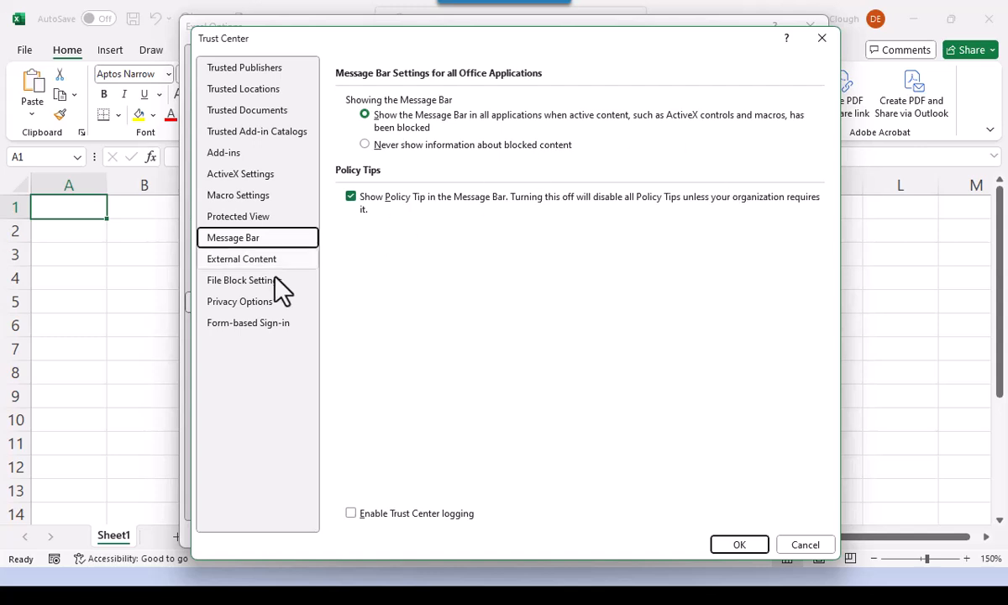
click(216, 194)
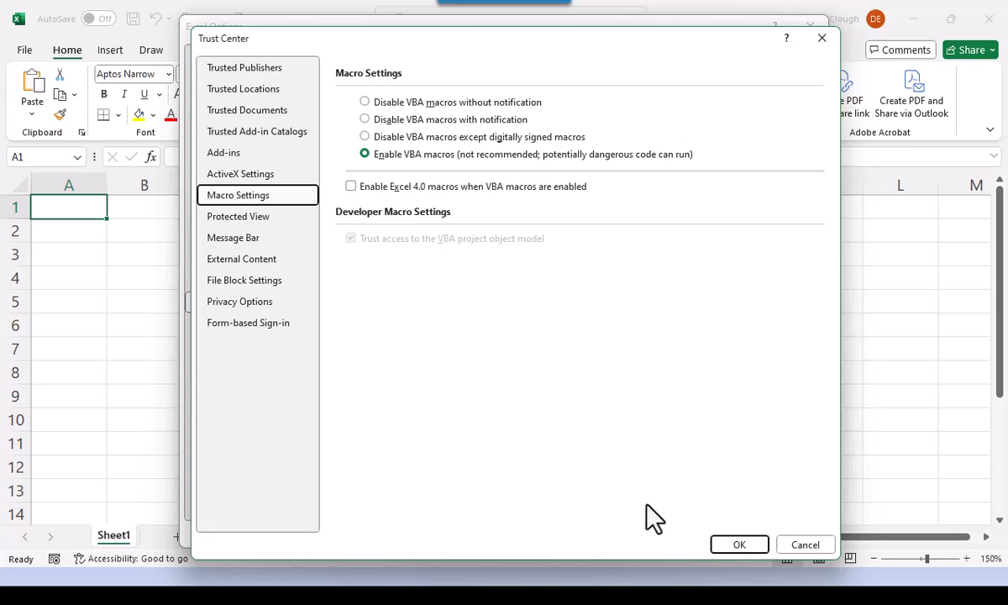
click(737, 545)
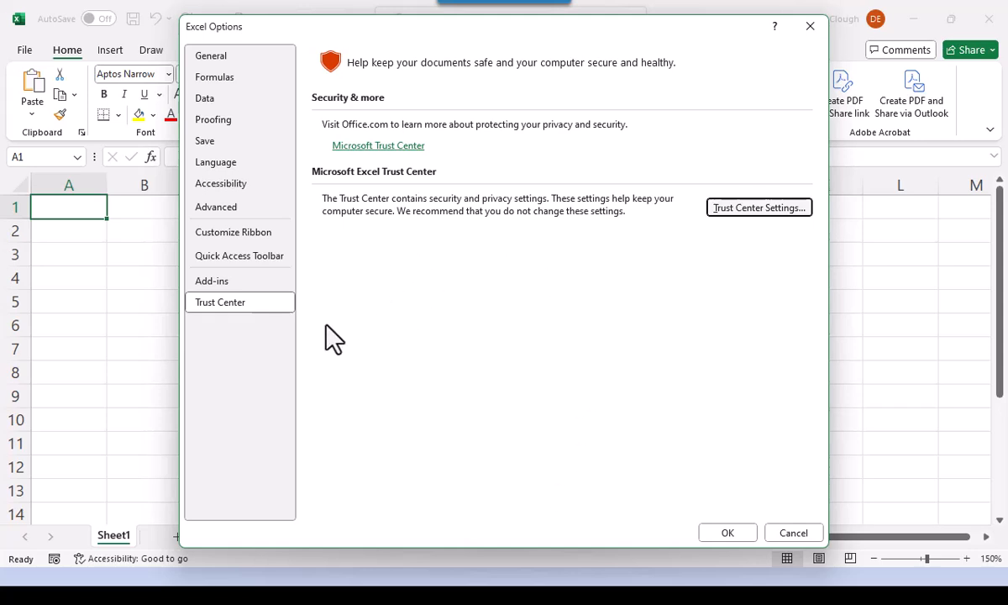
- Check the Developer entry in the ribbon customization, accept the options, and look over the Developer commands before returning to Home
click(259, 235)
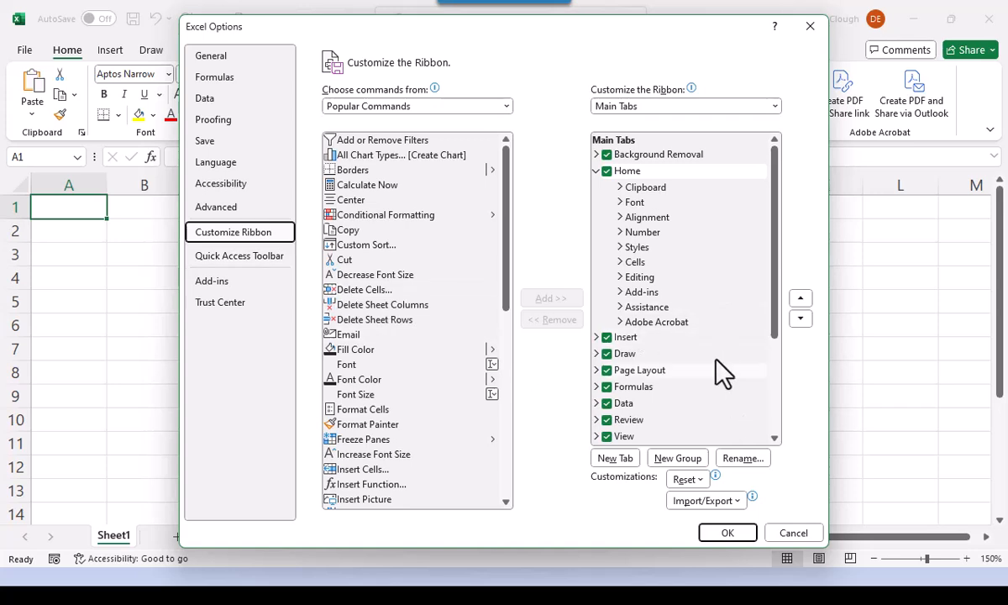
scroll(720, 363, down, 3)
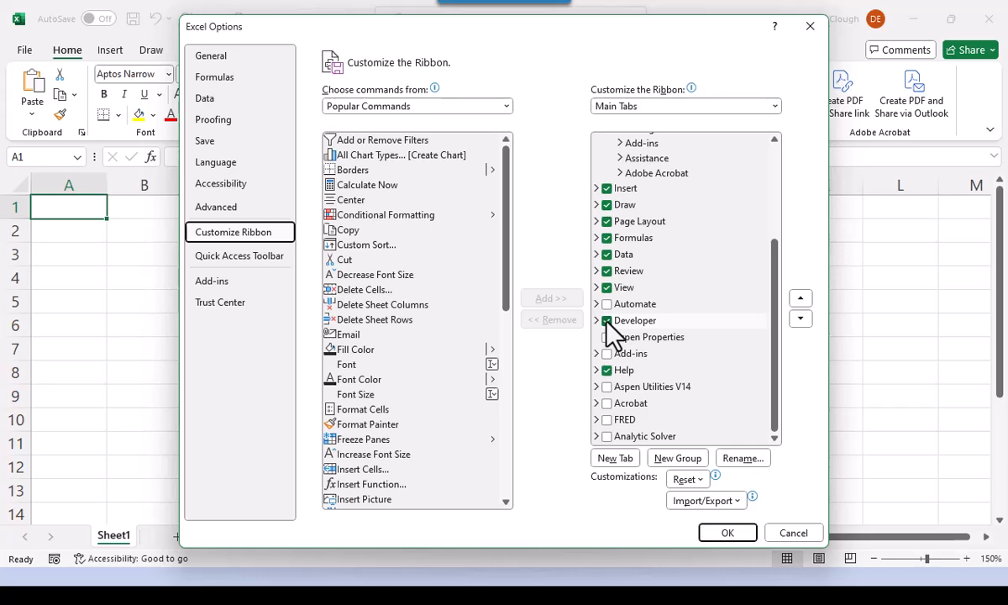
click(718, 538)
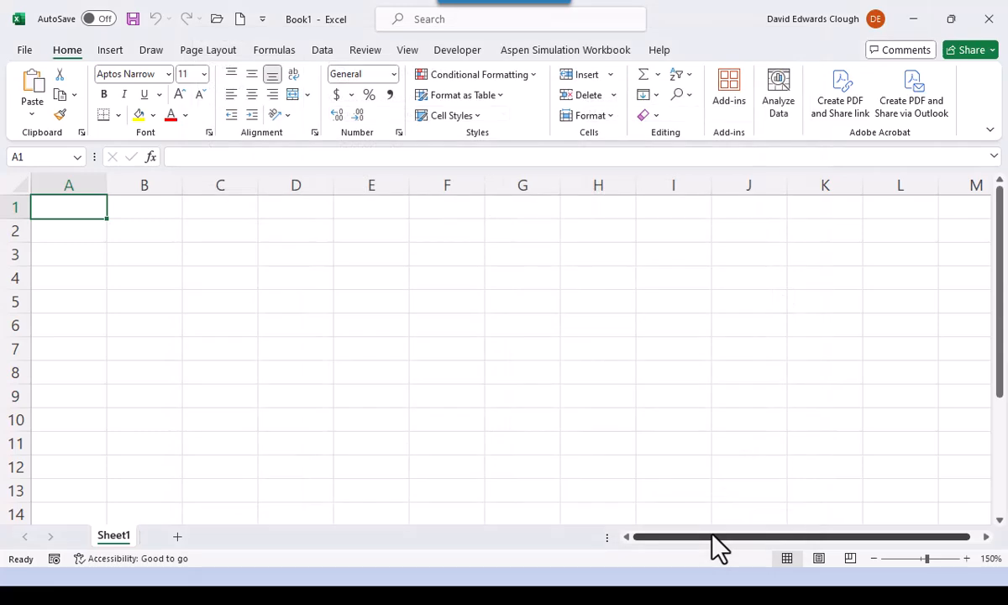
click(458, 50)
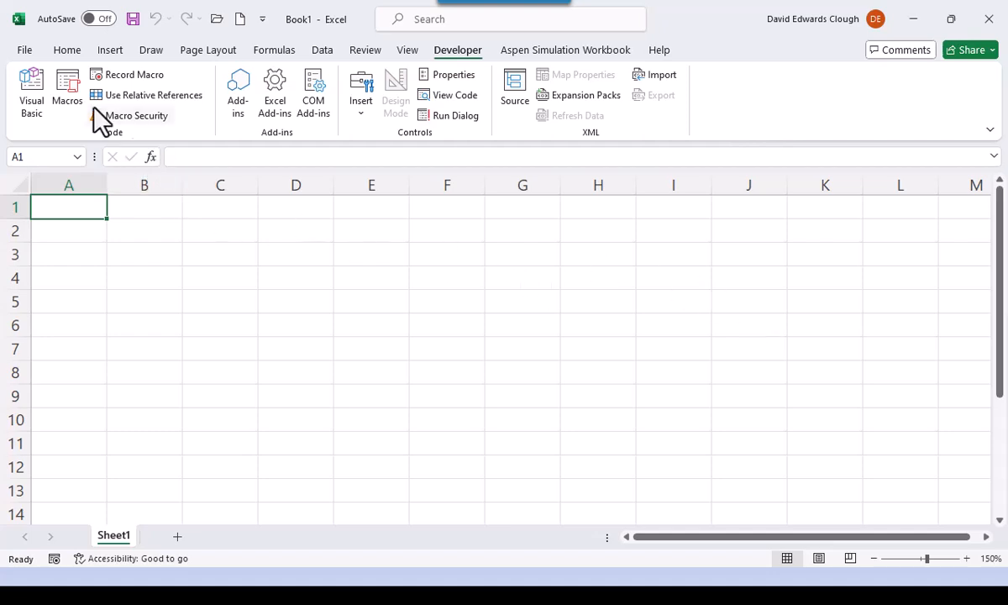
click(57, 52)
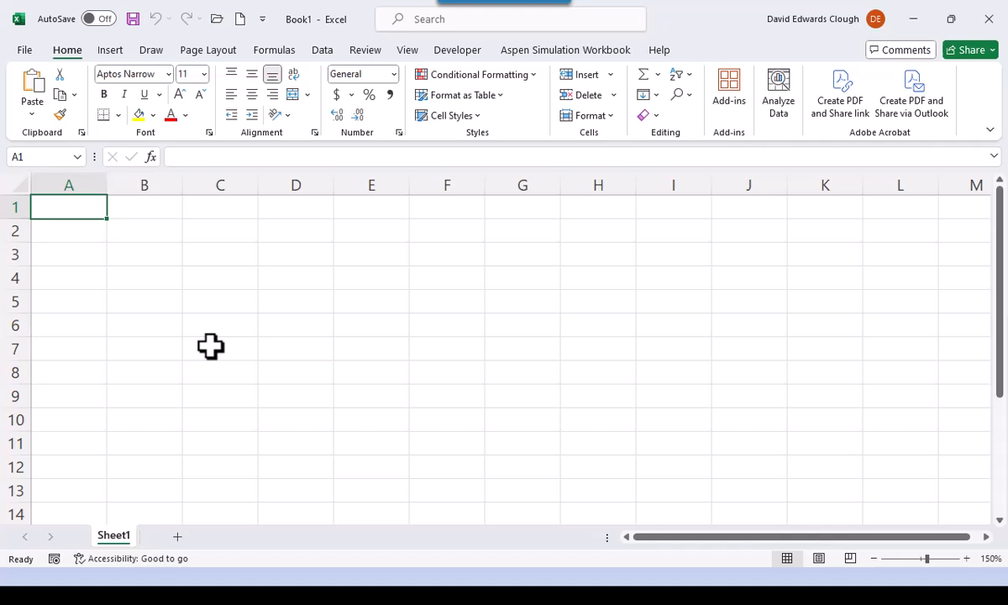
- Open SelectionPractice.xlsx from Documents > ShortCourses > Bootcamp > Bootcamp1 > Bootcamp1Files
click(215, 20)
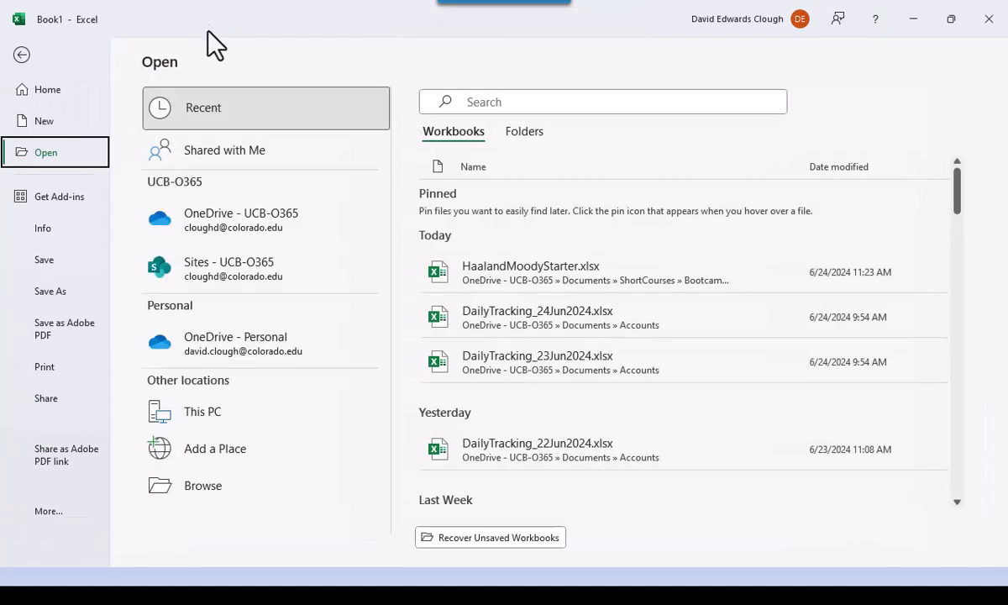
click(225, 490)
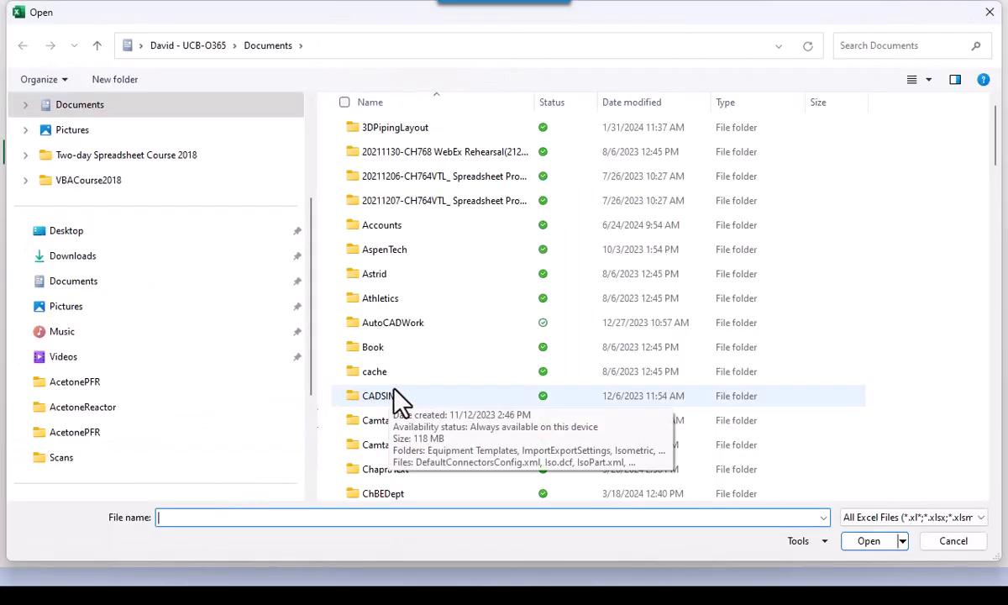
scroll(395, 369, down, 12)
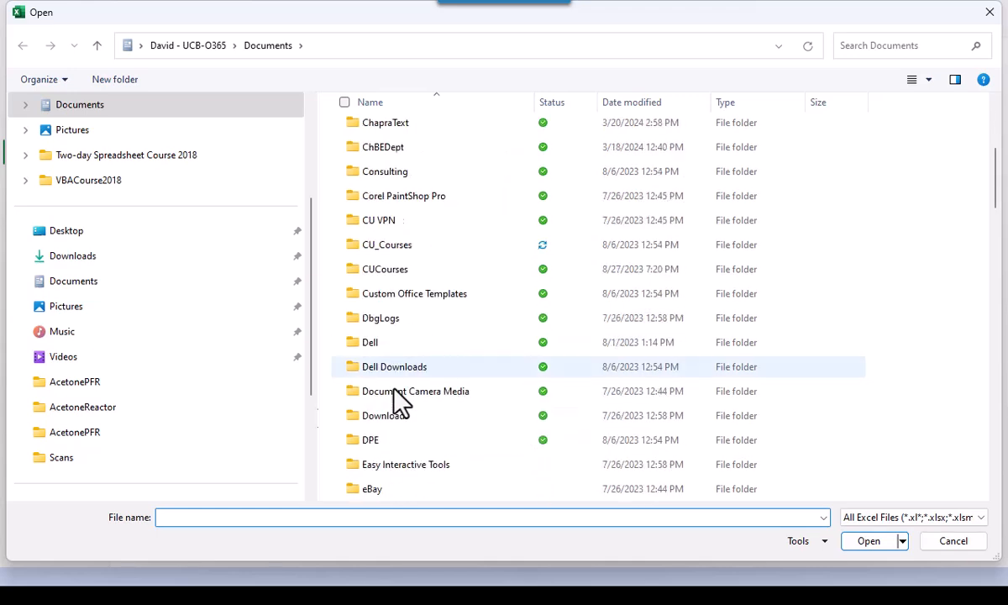
scroll(401, 403, down, 8)
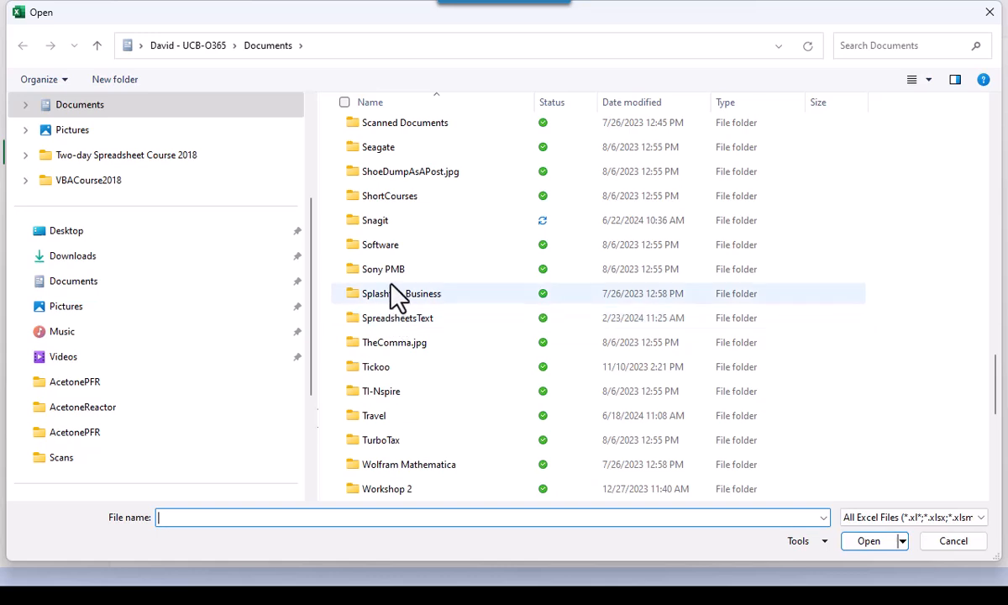
double_click(404, 198)
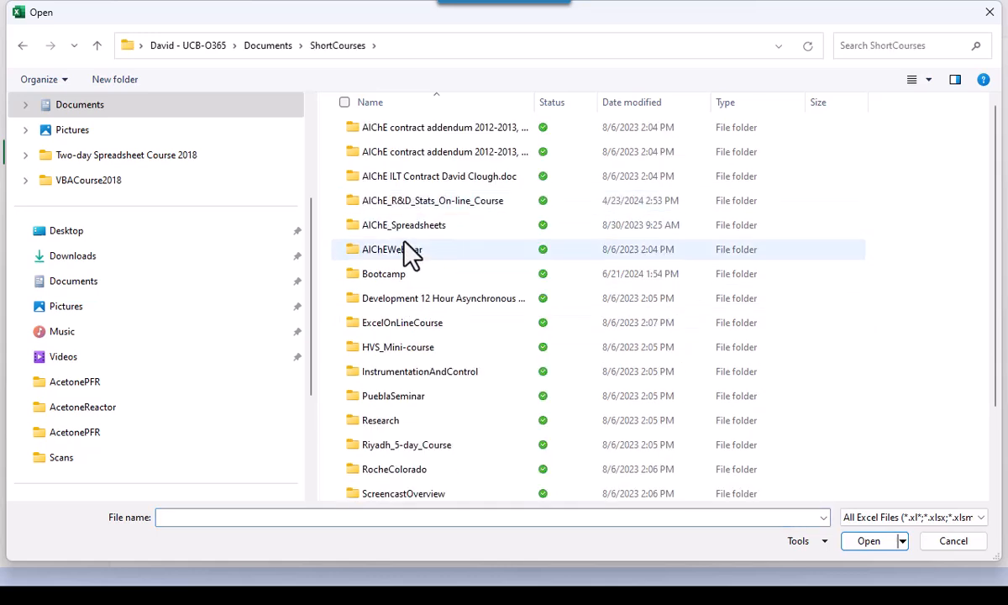
double_click(402, 279)
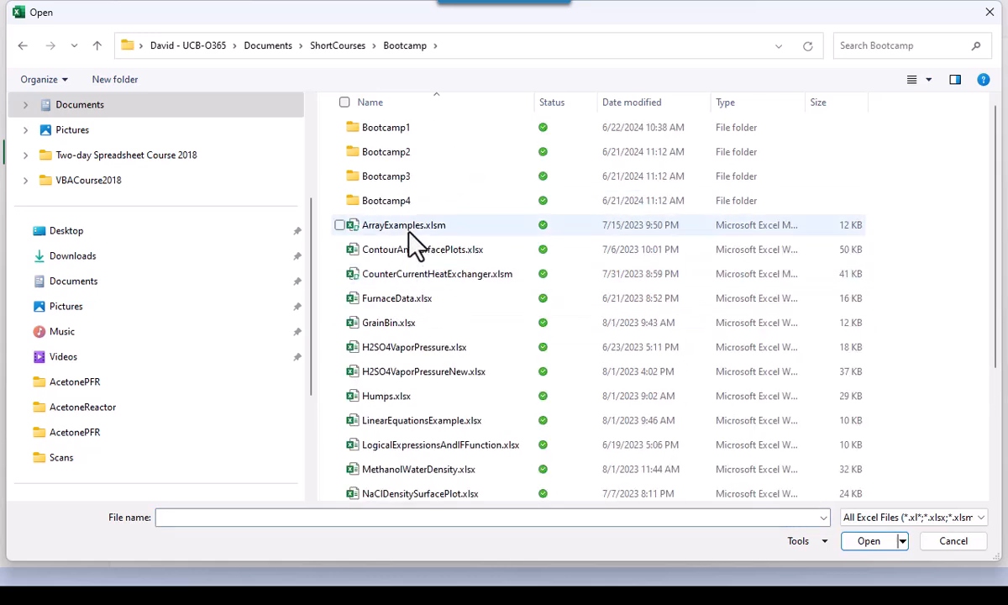
double_click(405, 130)
click(405, 128)
double_click(405, 131)
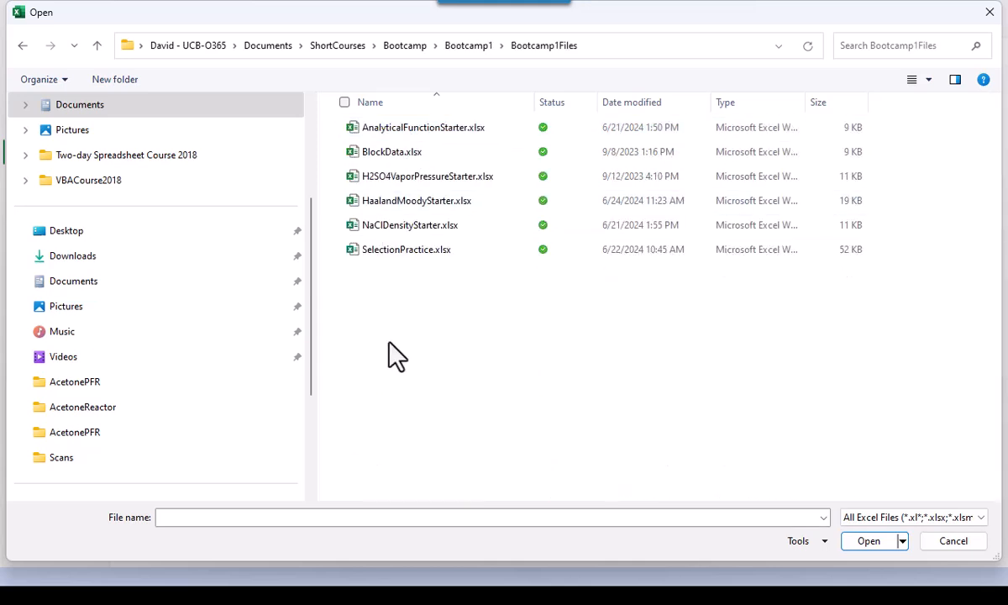
click(393, 249)
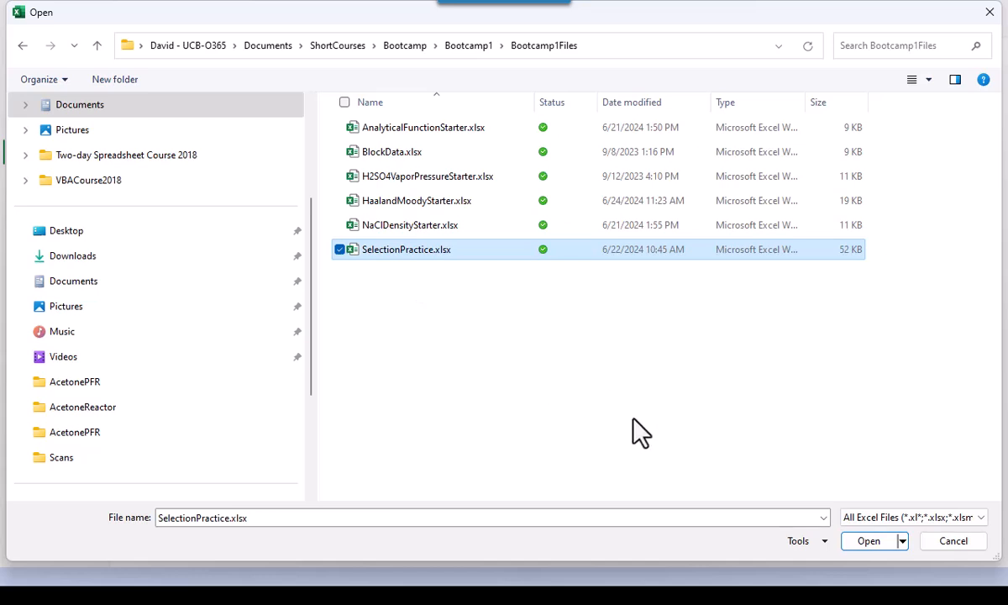
click(865, 547)
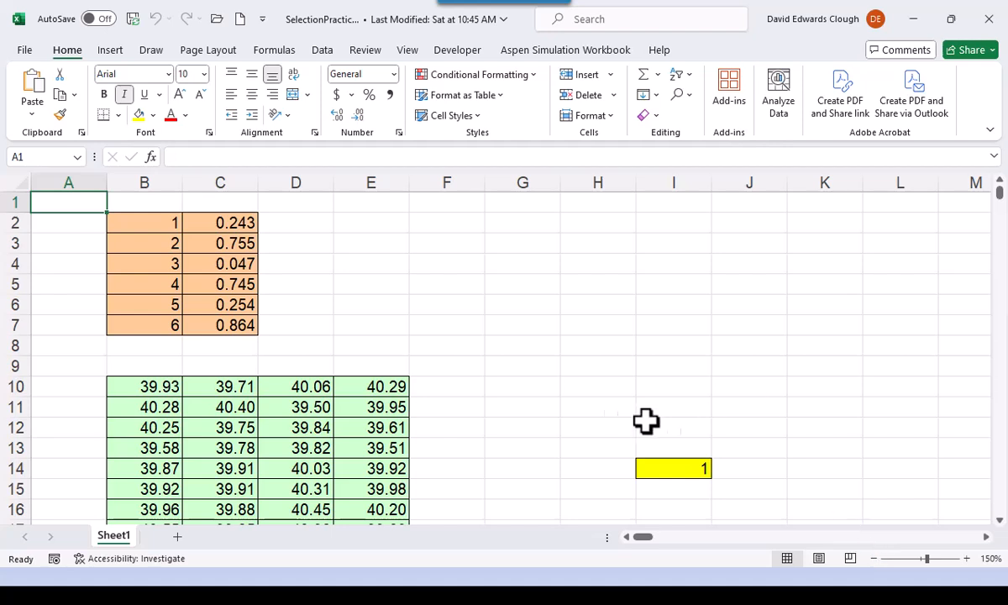
- Practise selecting single cells by going through E4, D7, G3, A1 and B2, and finish on A1
click(356, 267)
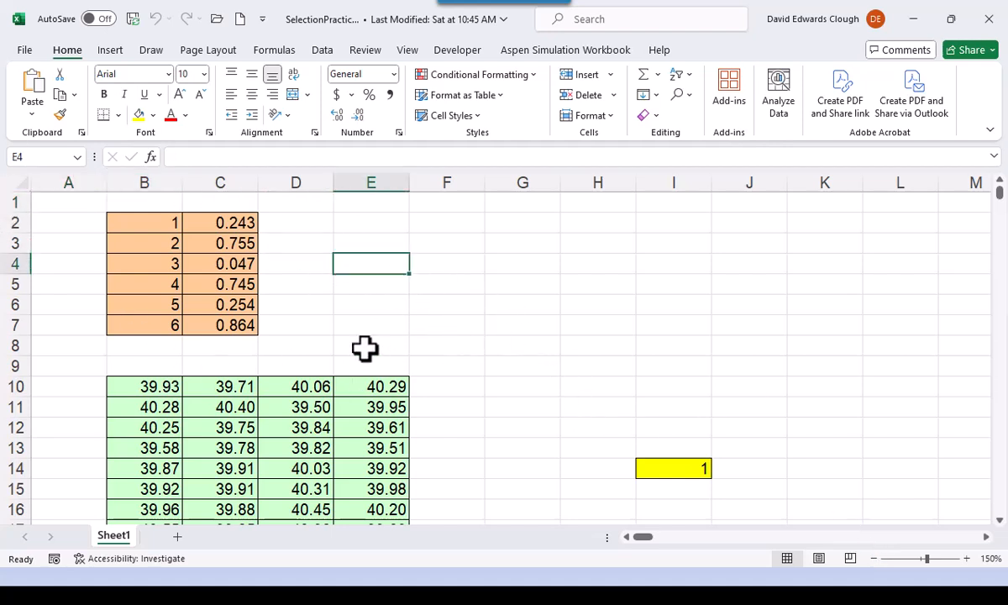
click(320, 327)
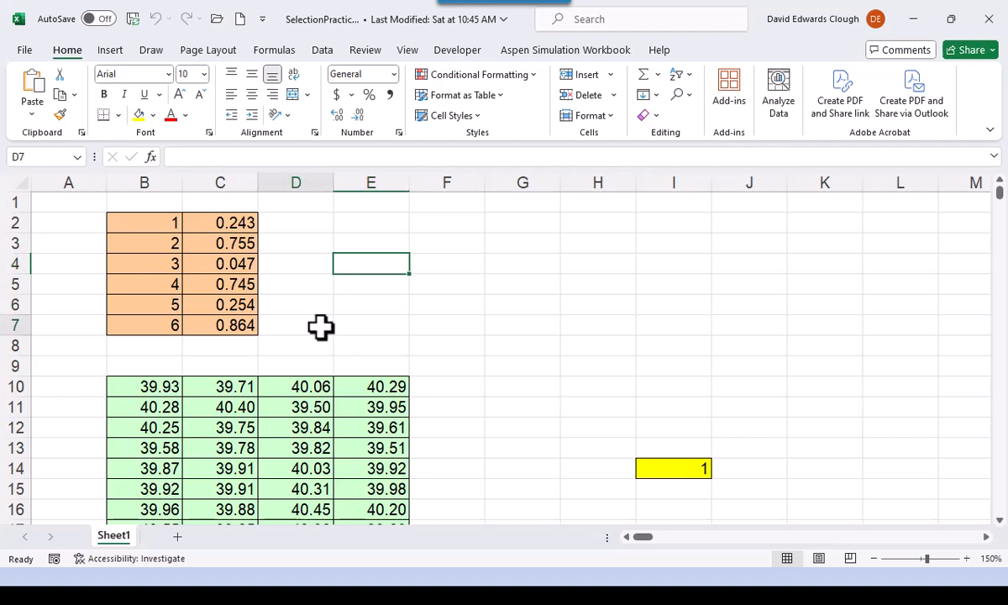
click(526, 246)
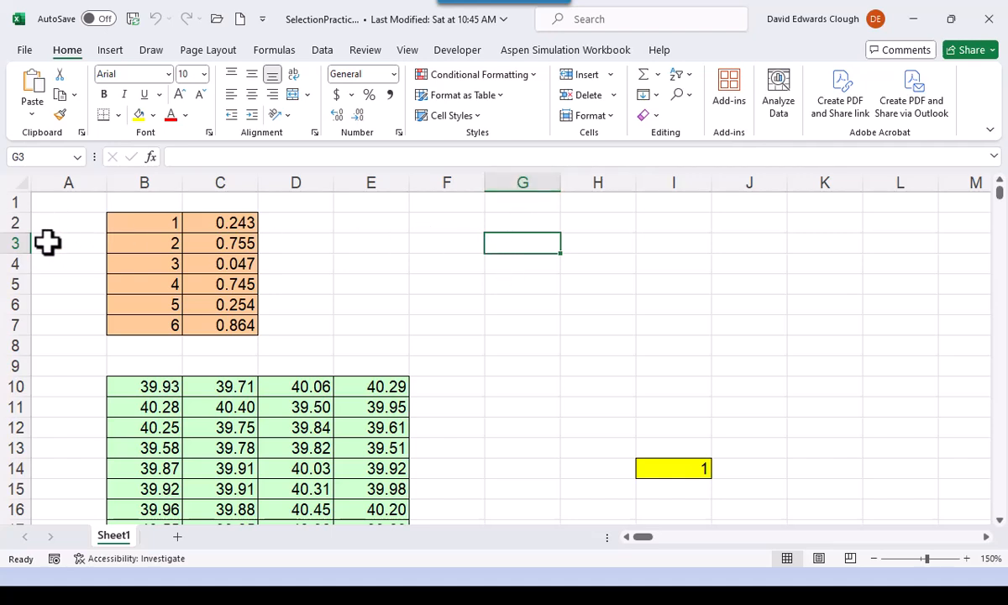
click(63, 204)
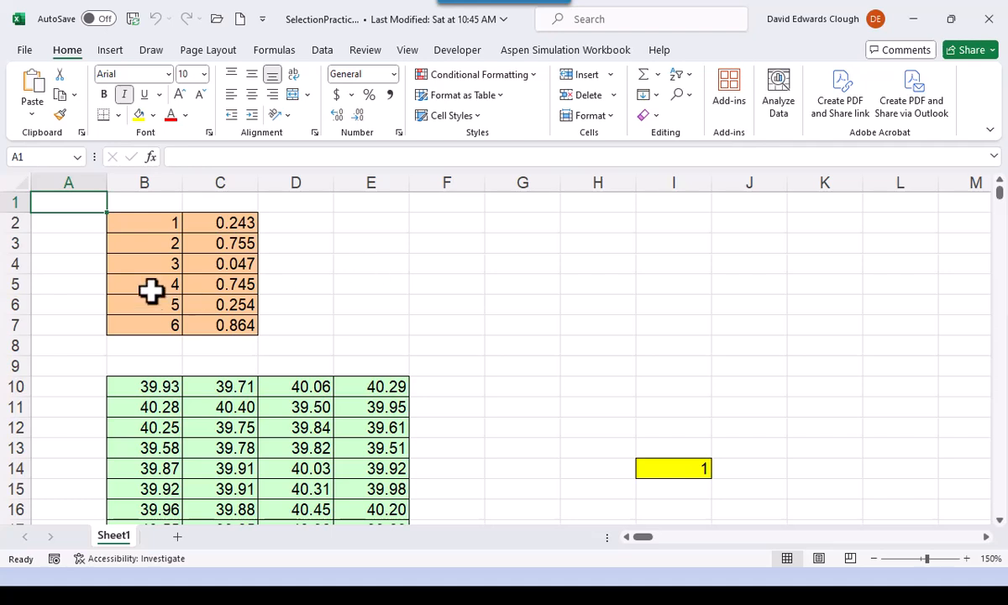
click(165, 220)
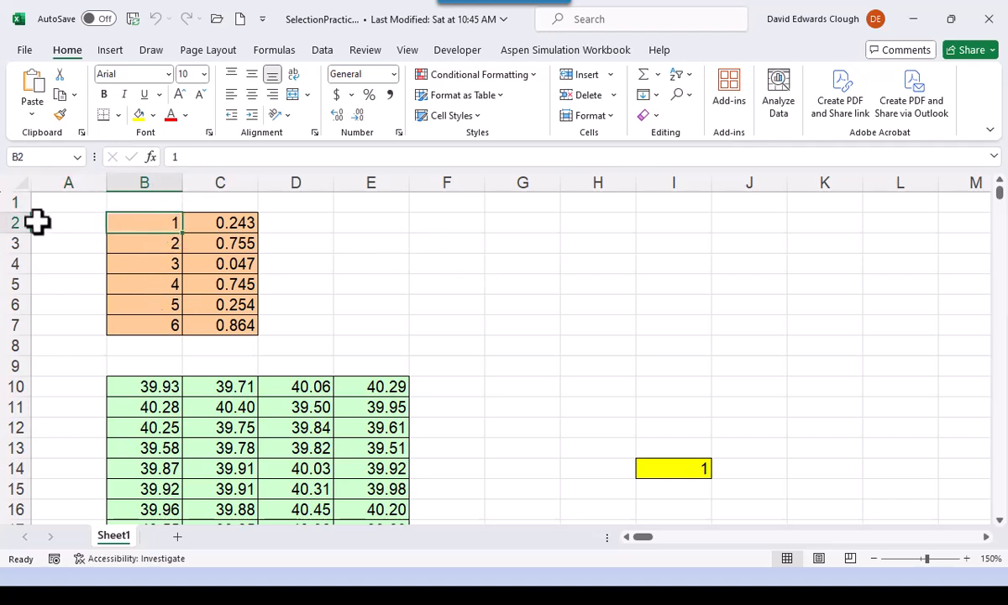
click(66, 201)
key(ctrl+i)
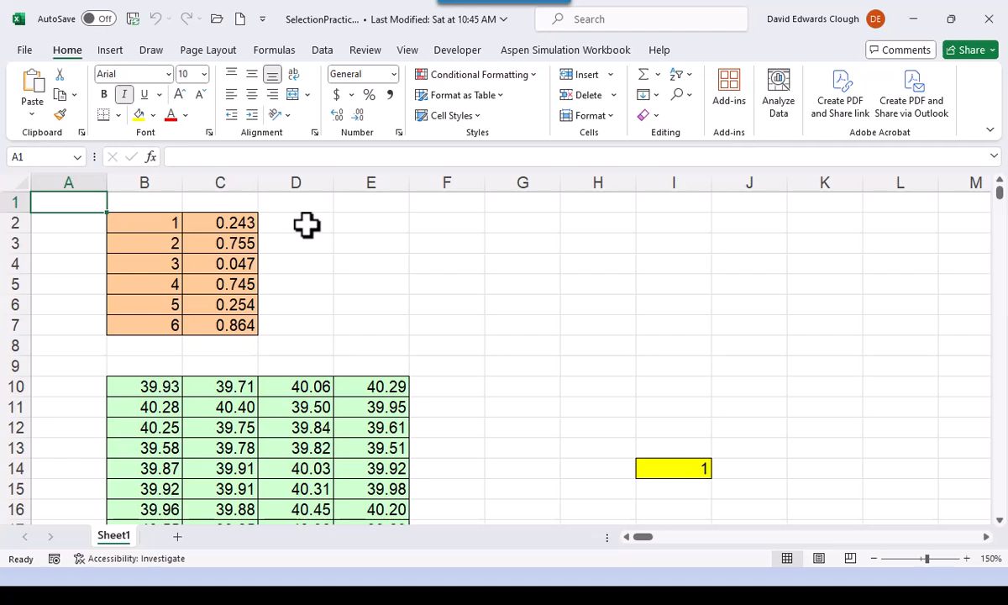
- Move the active cell one row and column diagonally from A1 to B2, and return it to A1
key(Down)
key(Right)
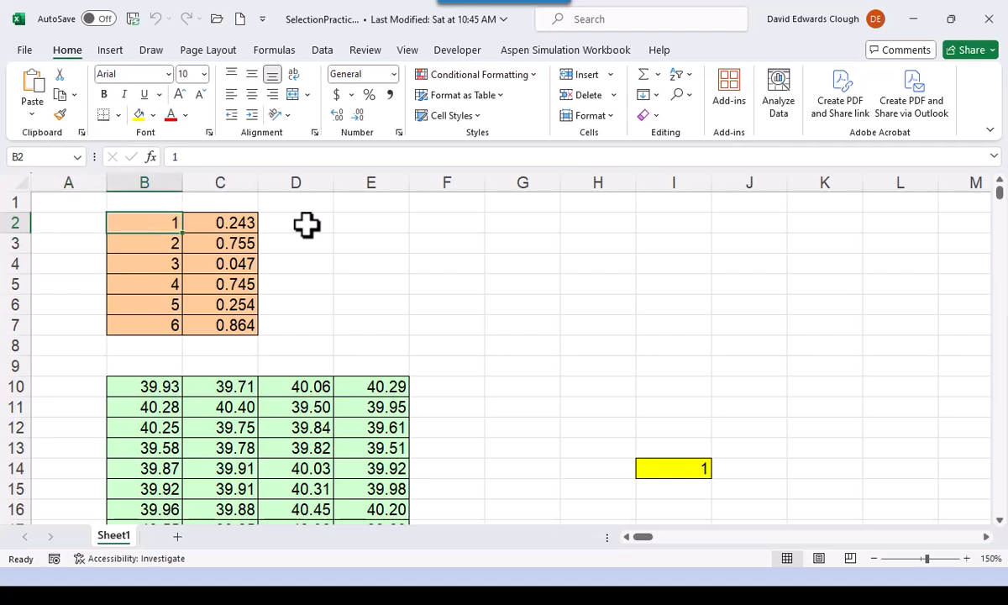
key(Up)
key(Left)
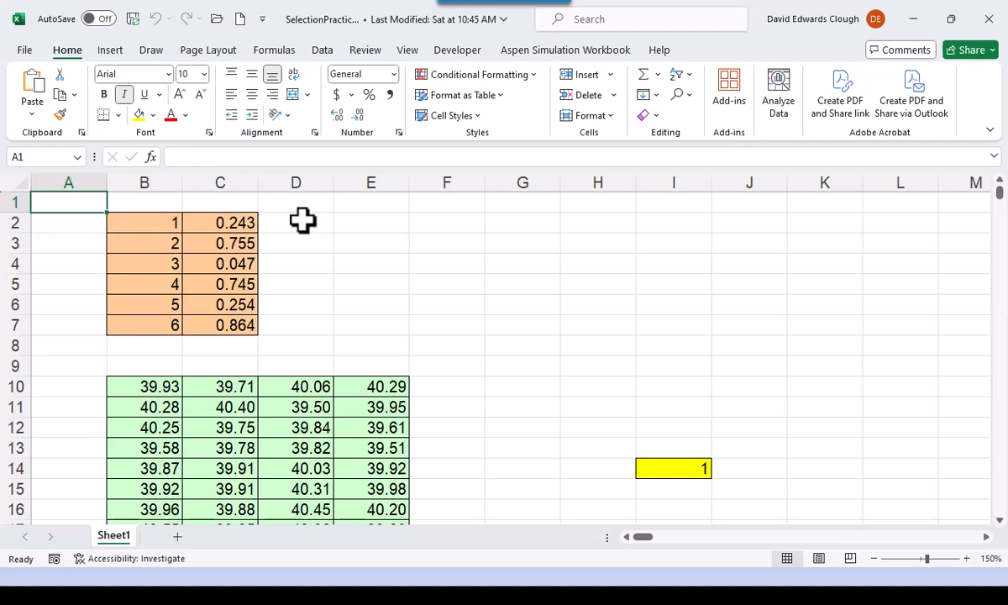
- Go directly to cell T40 by its cell reference, and return to A1
click(42, 155)
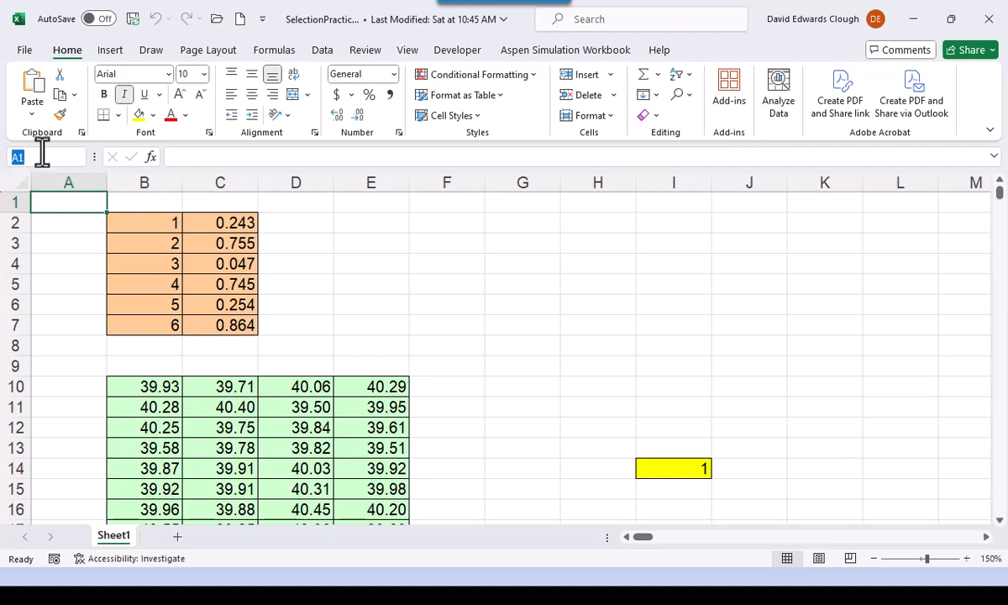
text(T40)
key(Return)
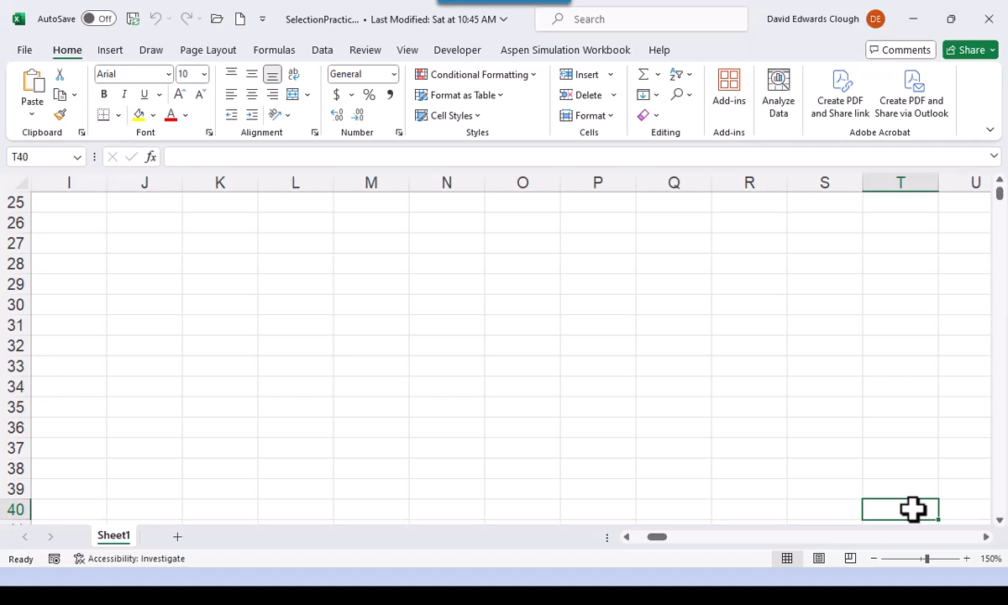
key(ctrl+Home)
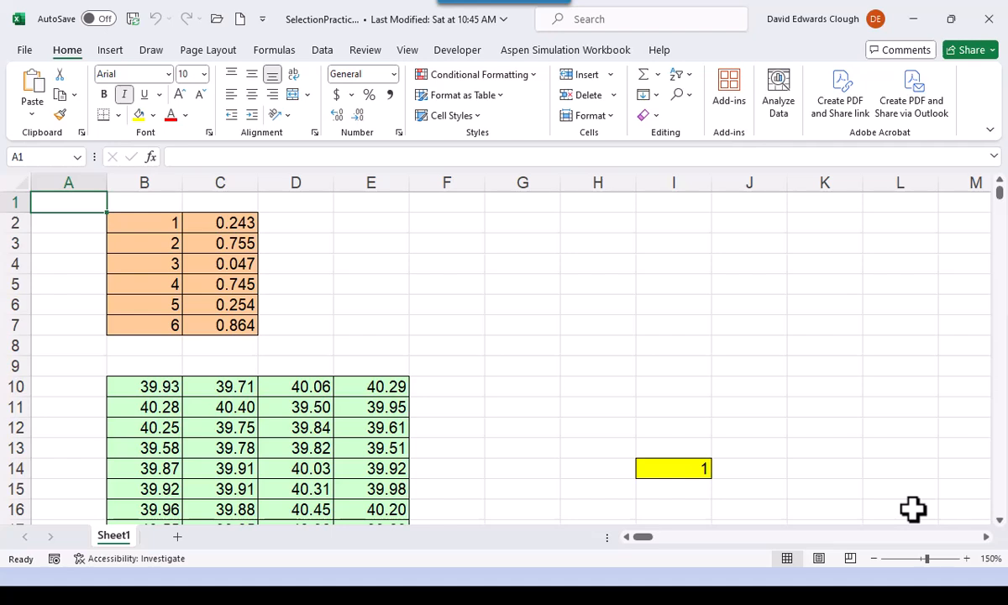
- Practise jumping to data edges by cell border from B2 to B7 and from B10 to E10, returning to each start cell
click(147, 222)
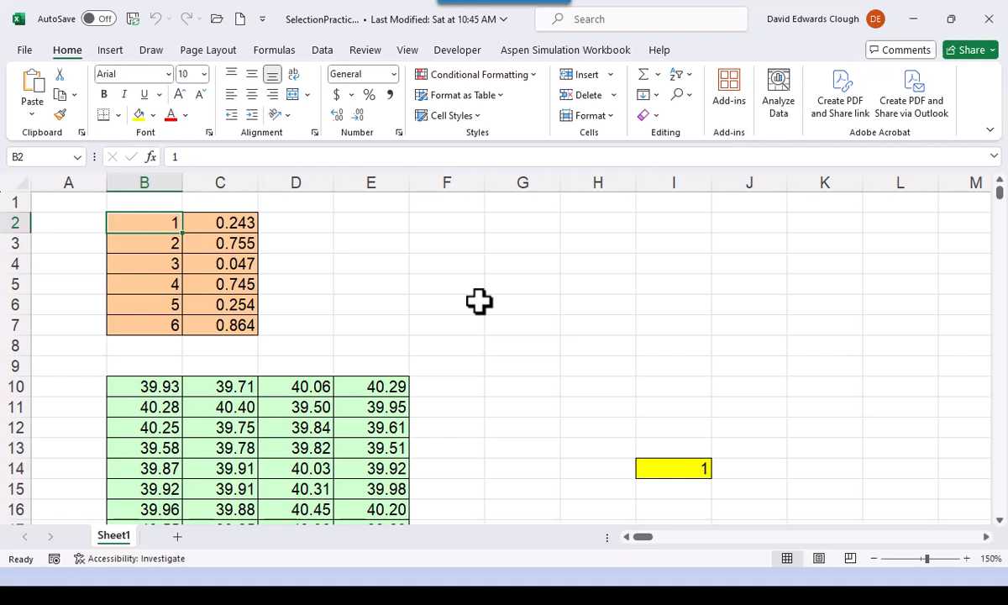
double_click(148, 234)
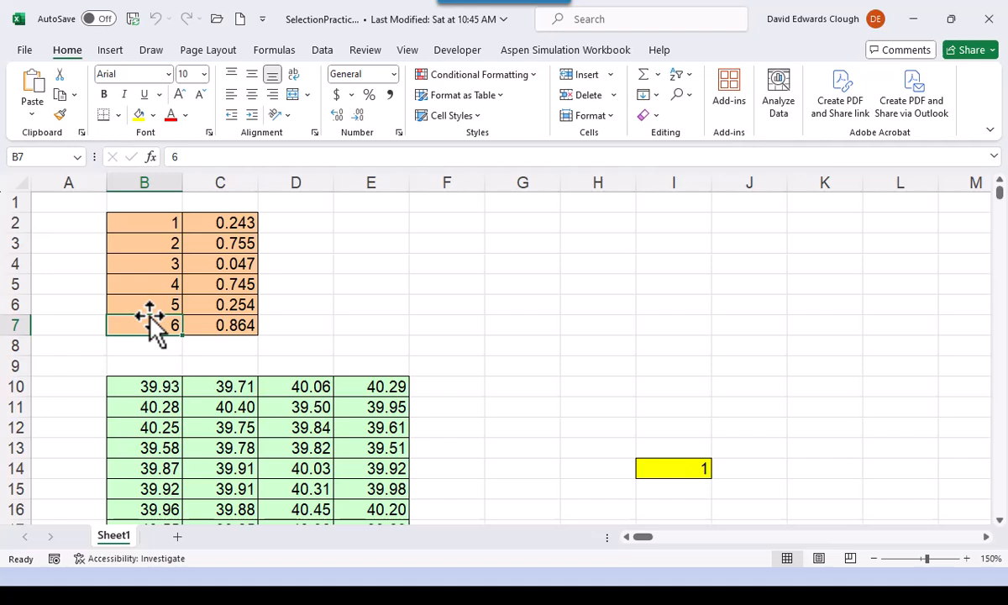
key(ctrl+Up)
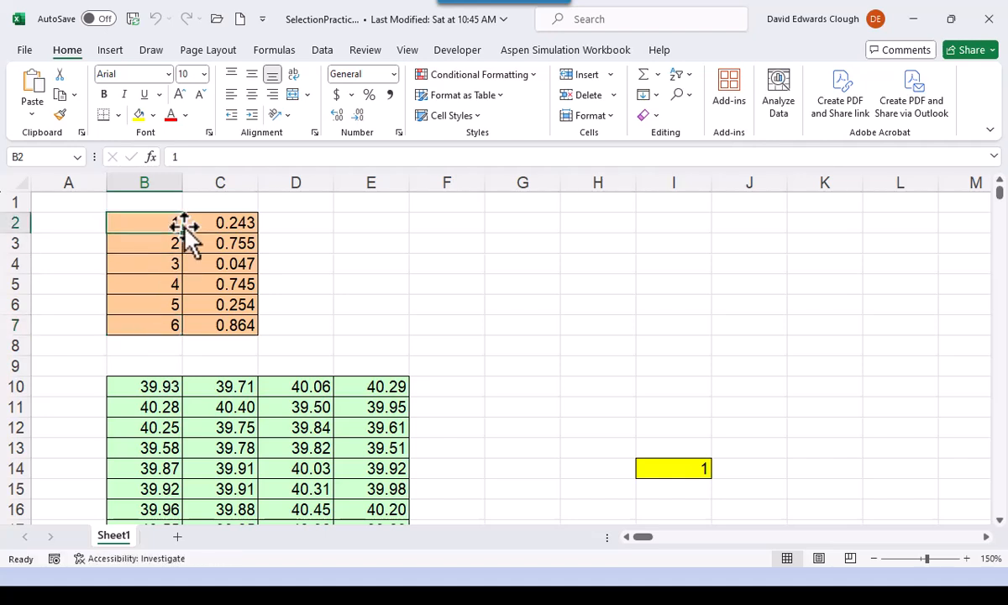
click(147, 386)
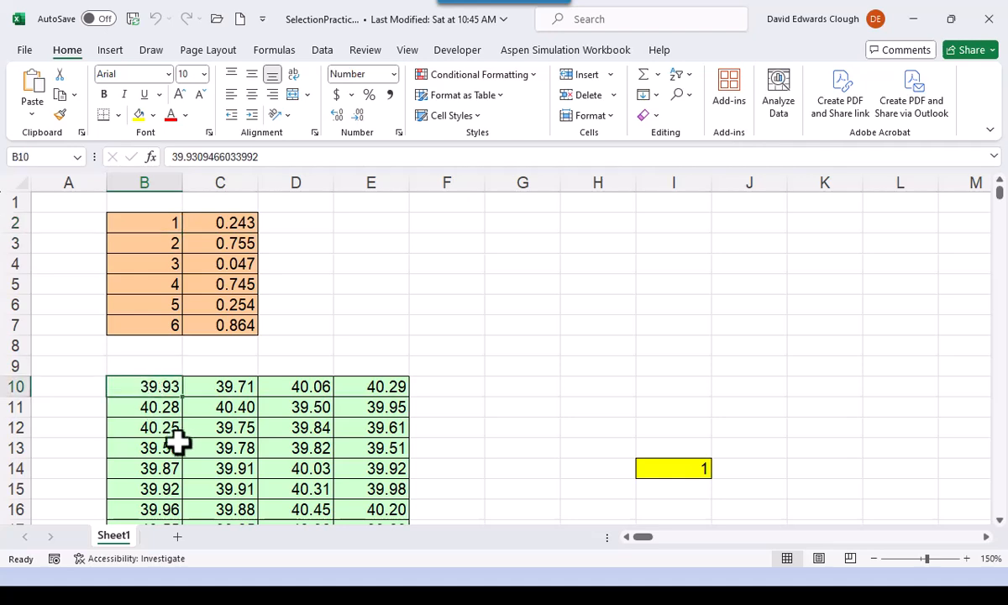
double_click(183, 386)
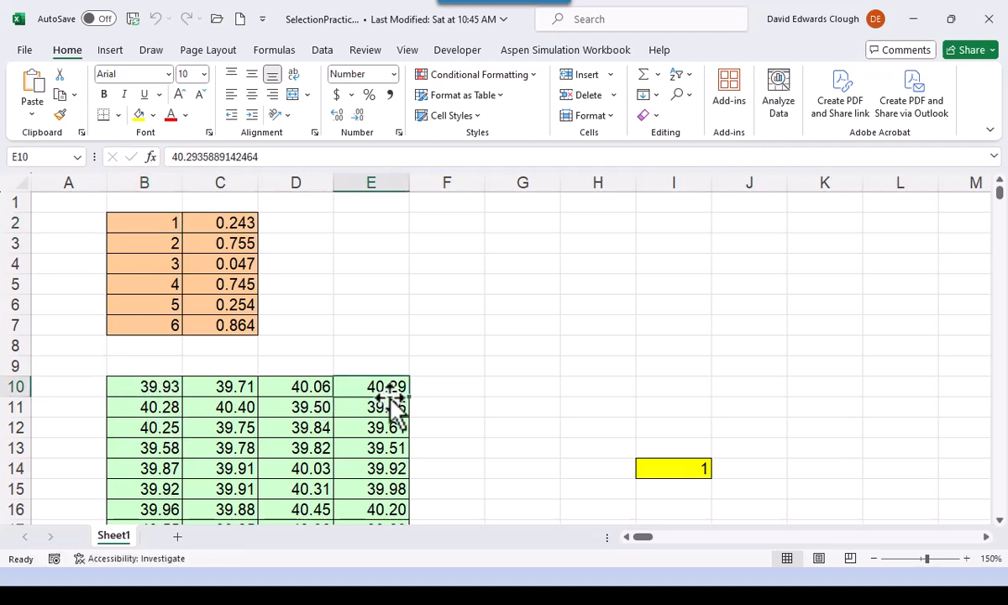
double_click(335, 388)
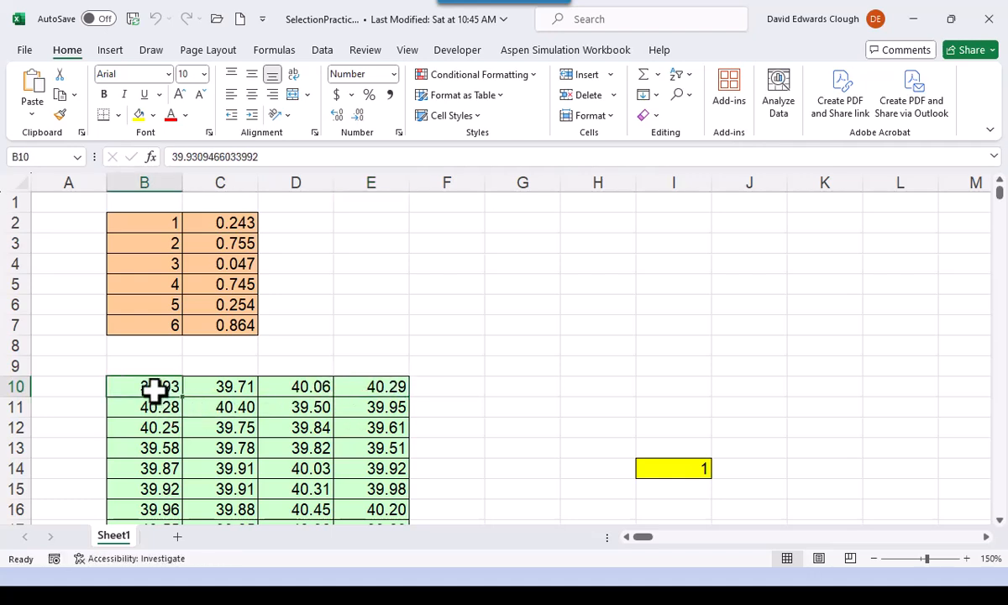
- From B2, move one cell down to B3 and back, and jump to the block's last cell B7 and back
click(168, 222)
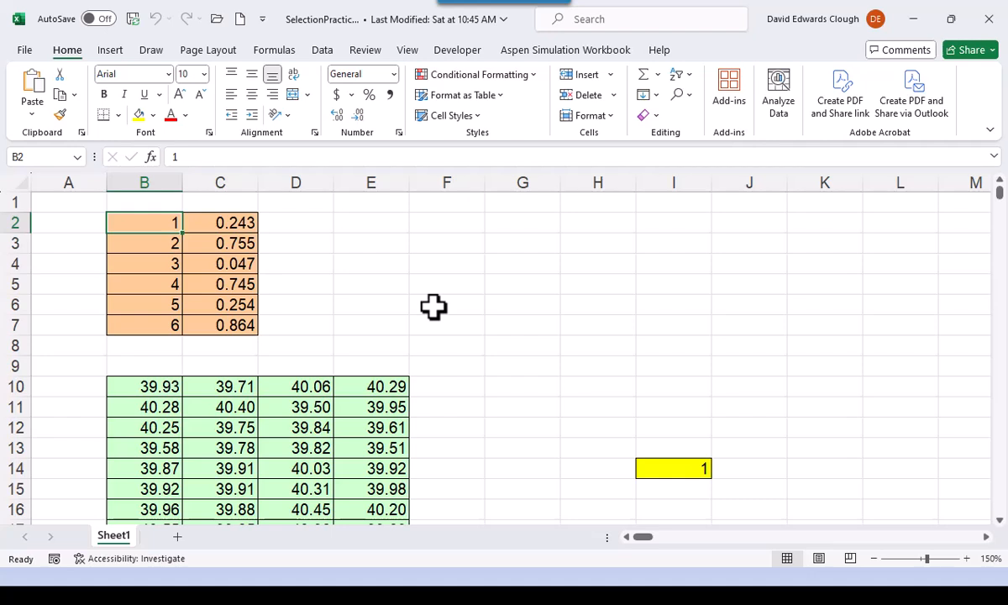
key(Down)
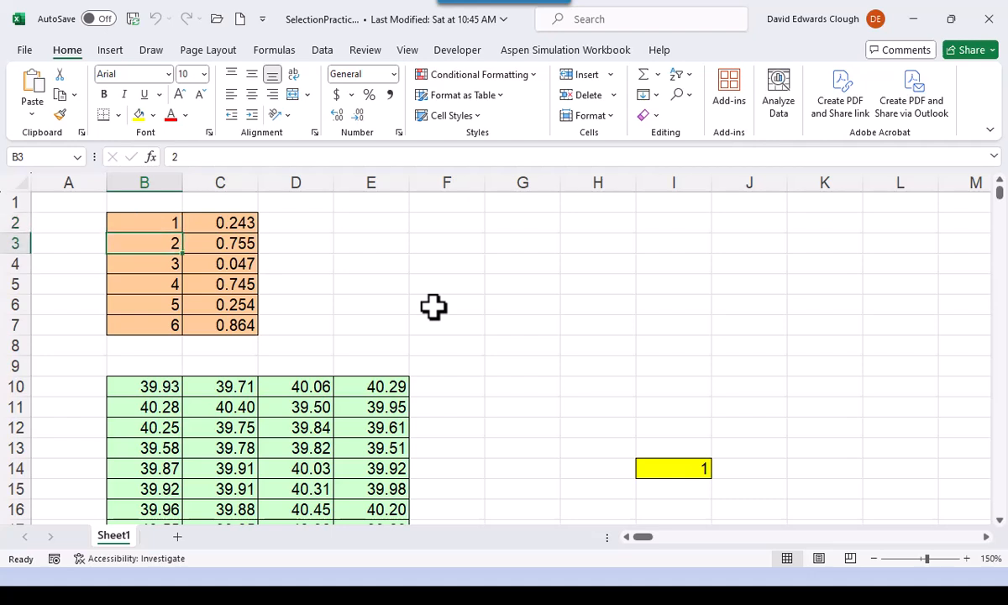
key(Up)
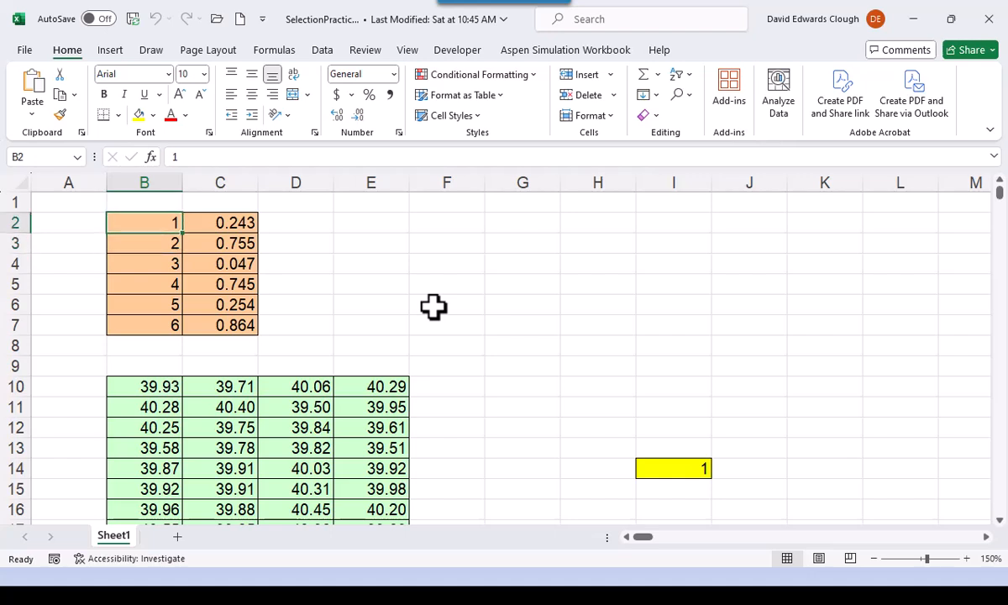
key(ctrl+Down)
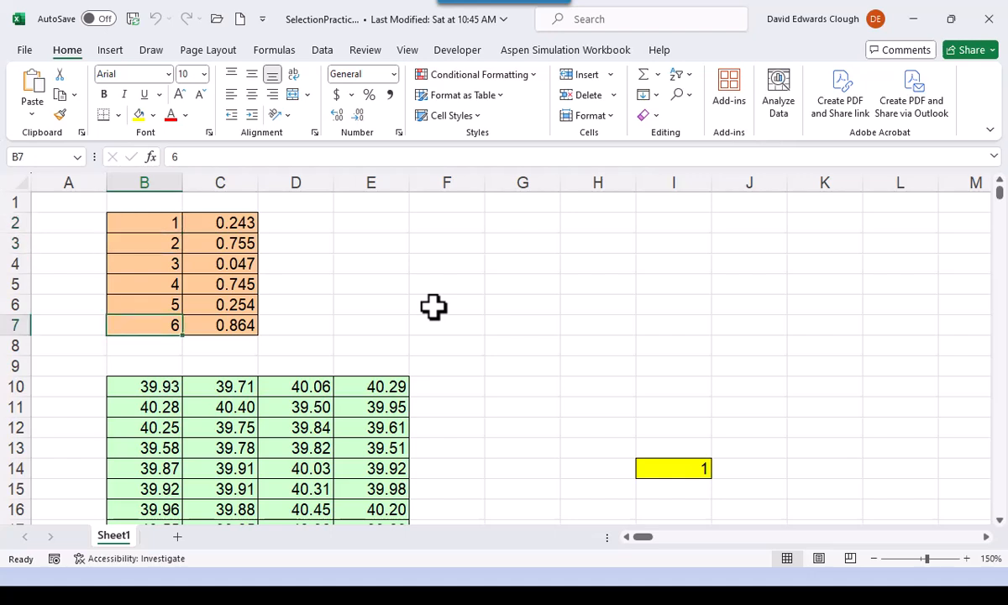
key(ctrl+Up)
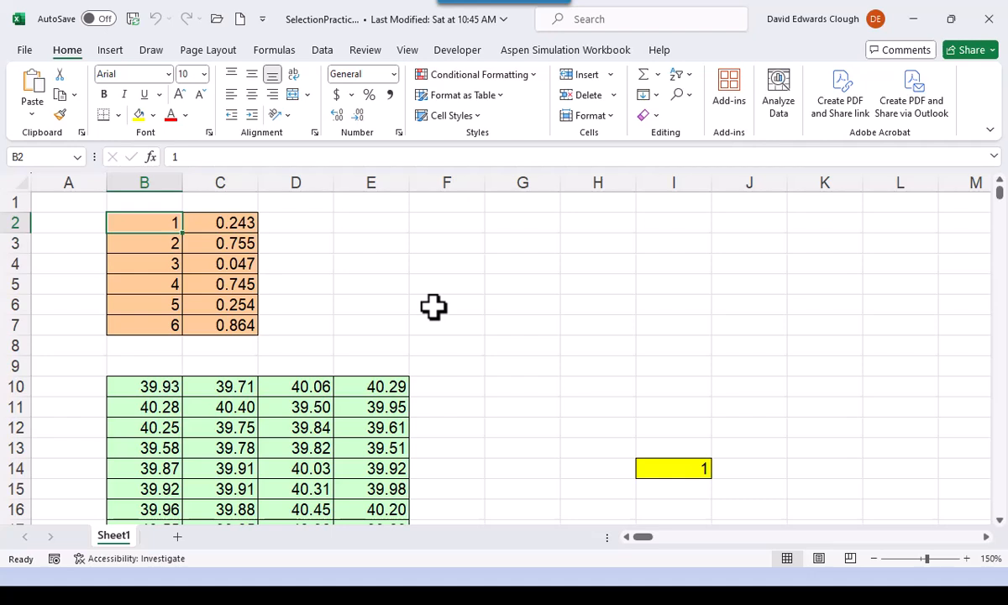
- Jump from B10 to the last entry of its column, B759, and return to A1
click(168, 388)
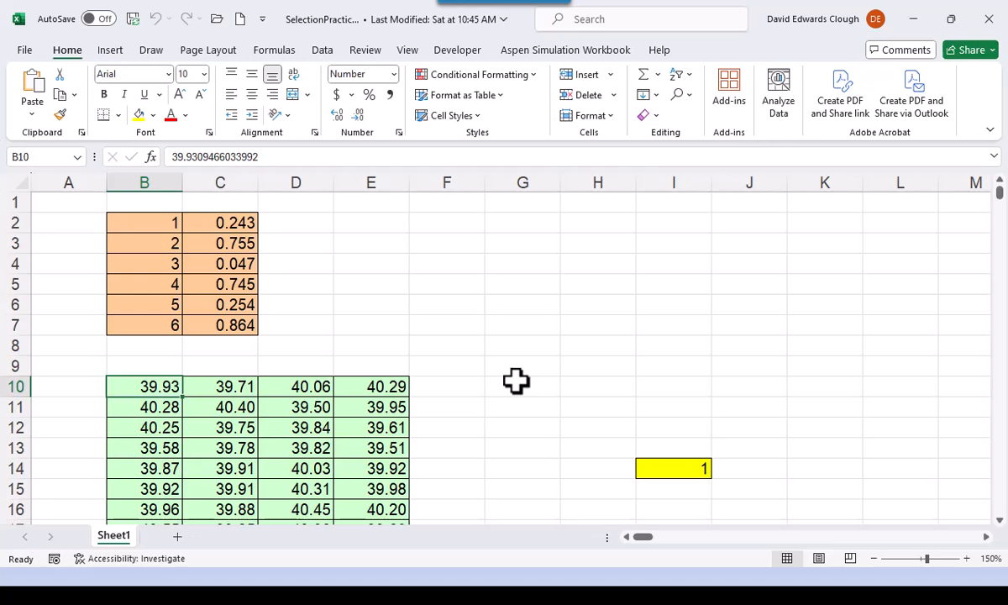
key(ctrl+Down)
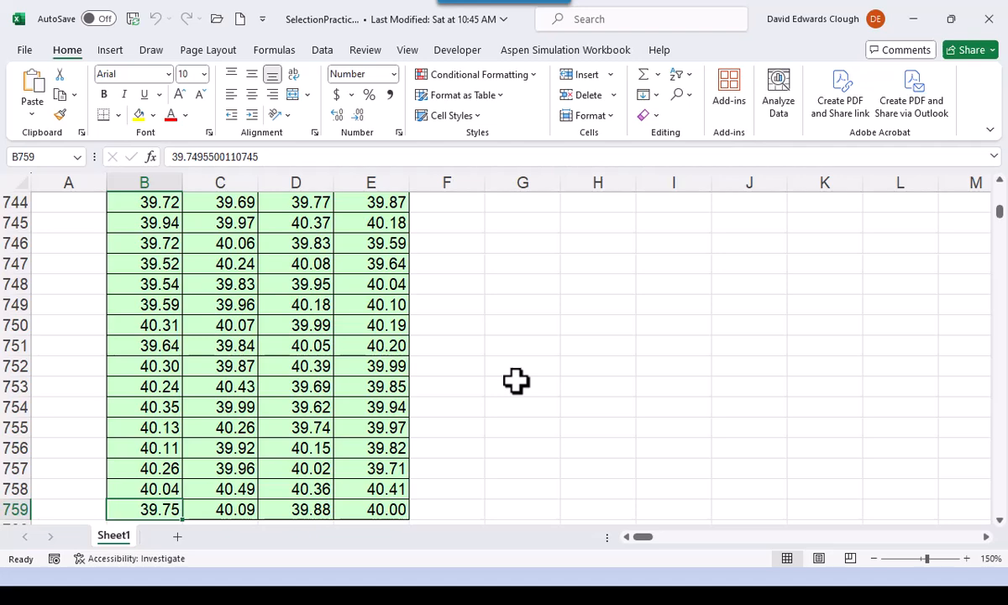
key(ctrl+Home)
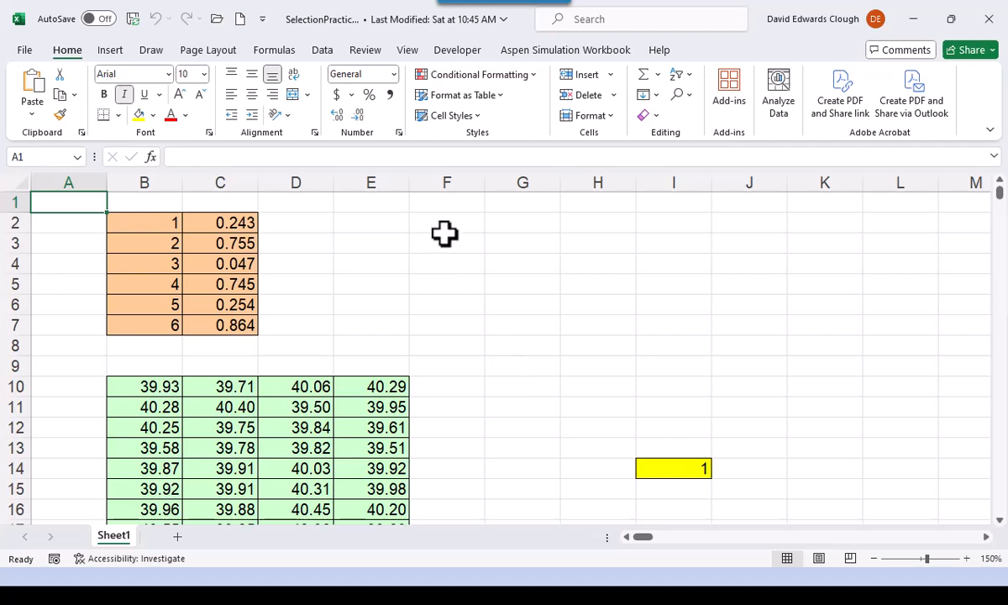
- Select the range B2:B7, replace it with the full column range B10:B759, and return to the first rows
click(150, 222)
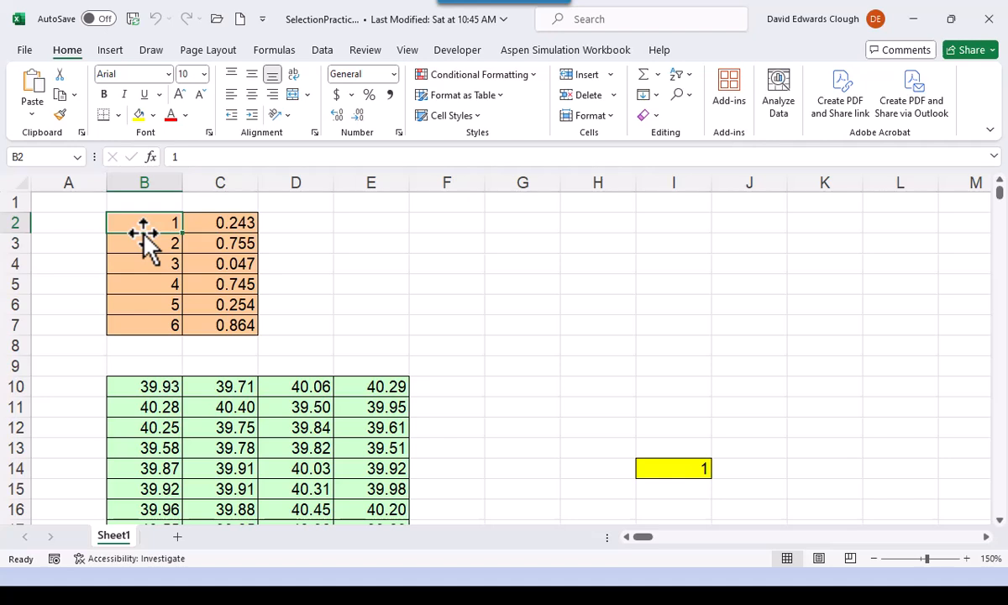
key(ctrl+shift+Down)
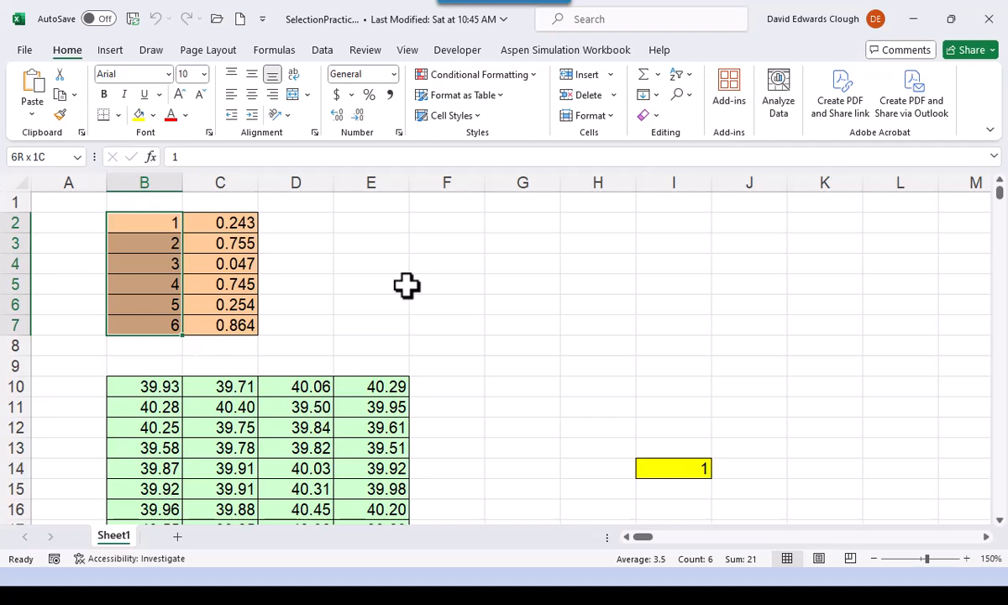
click(153, 383)
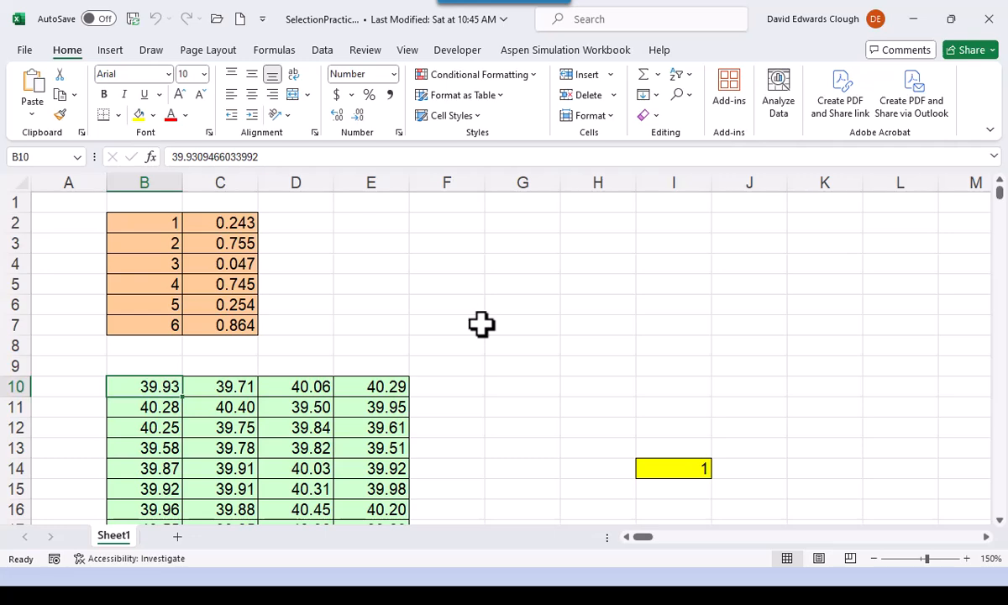
key(ctrl+shift+Down)
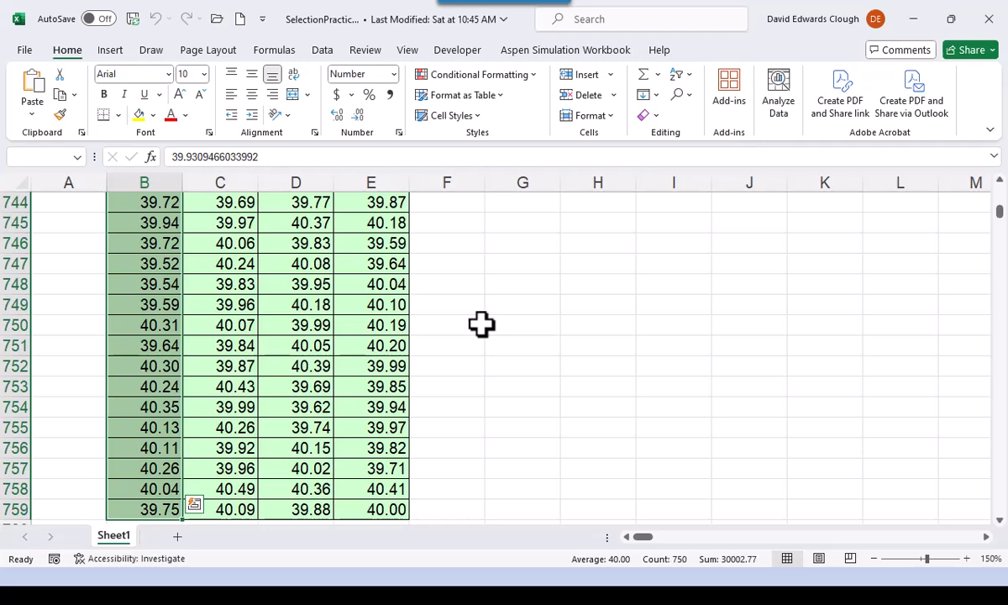
scroll(965, 244, up, 1)
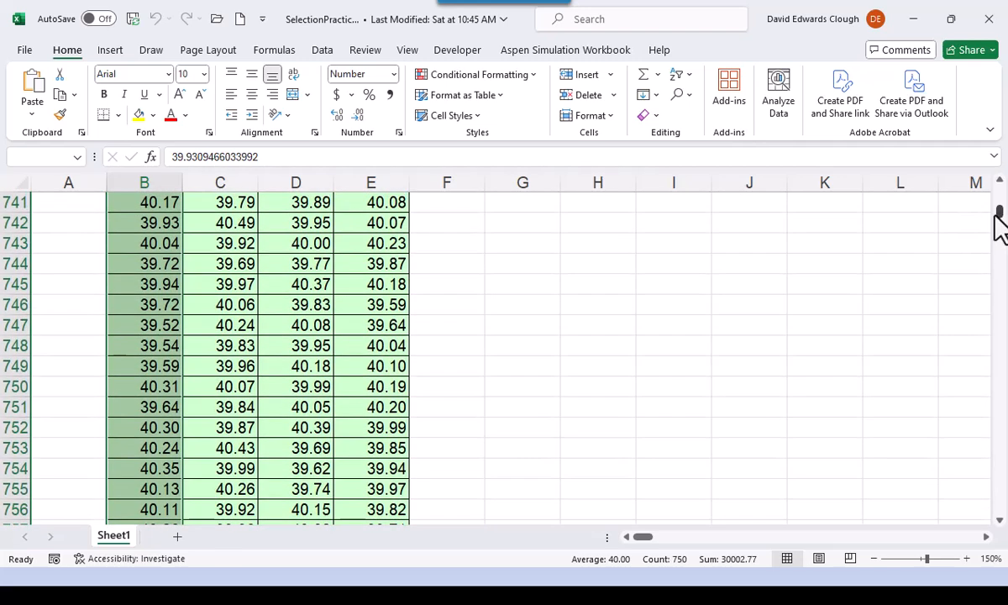
drag(994, 212, 986, 170)
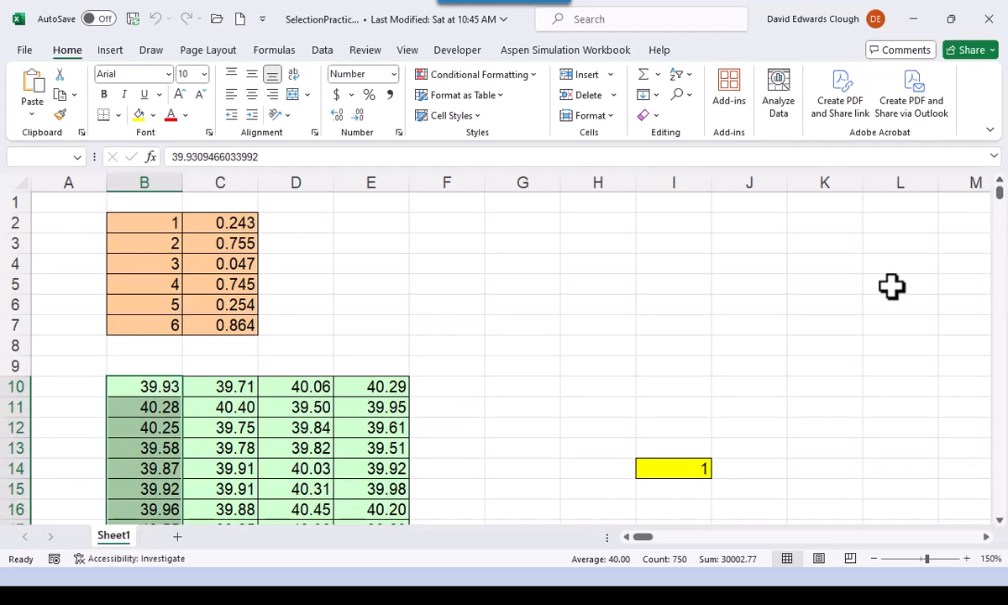
- Reselect B10:B759 from B10 and bring the active cell B10 back into view with the range still selected
click(149, 389)
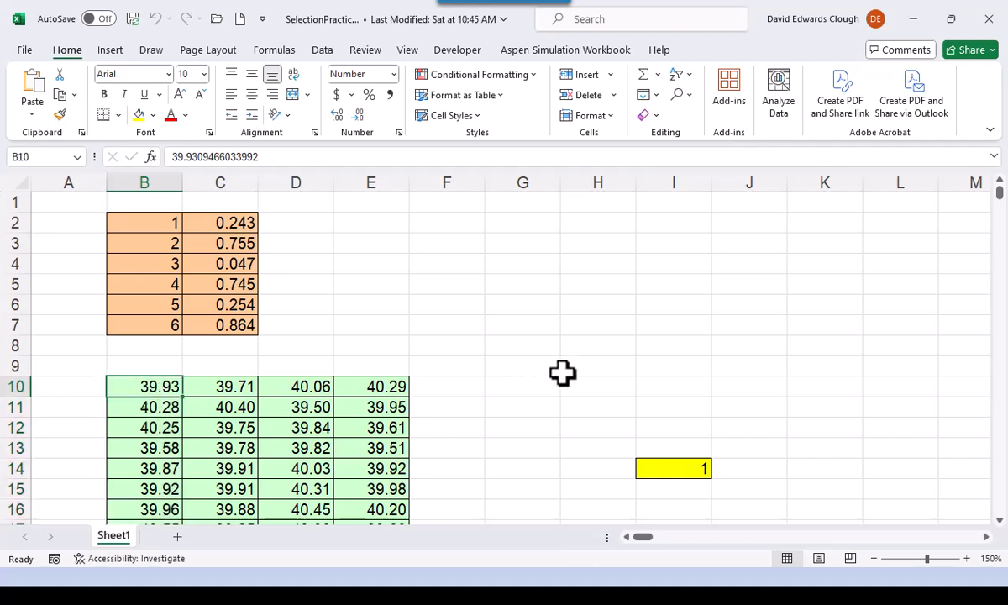
key(ctrl+shift+Down)
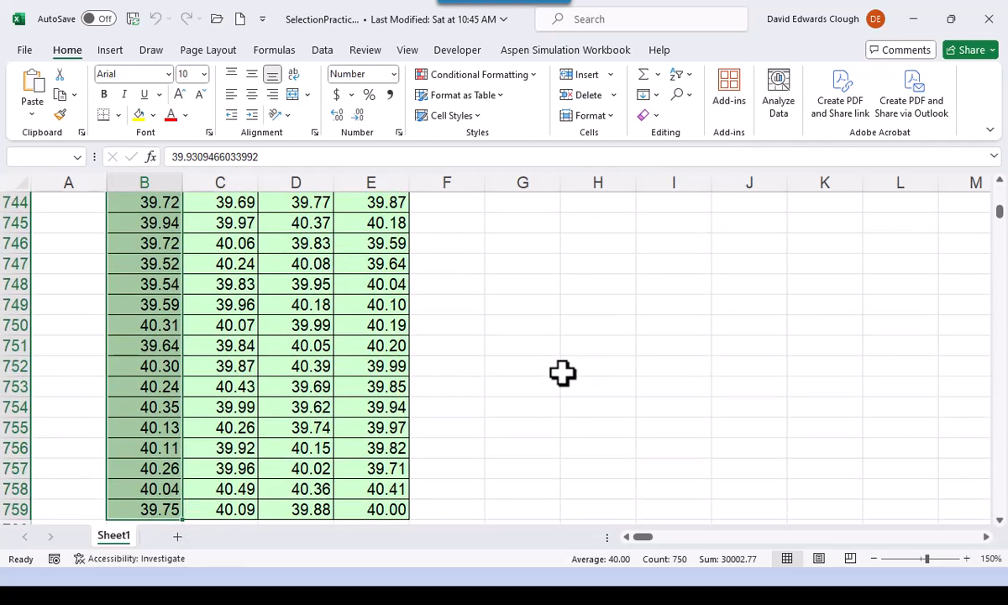
key(ctrl+BackSpace)
key(shift+Return)
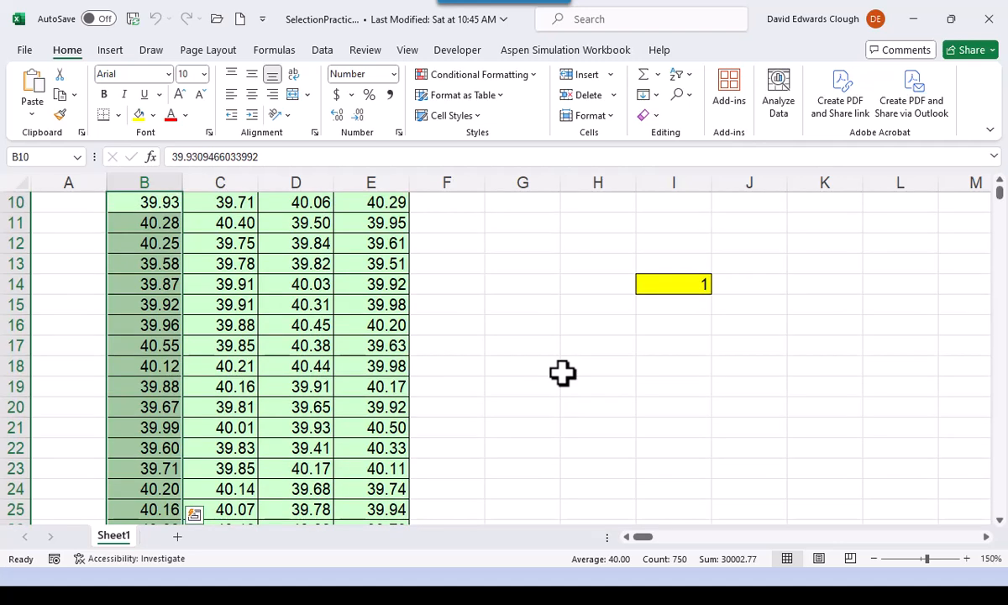
scroll(562, 373, up, 3)
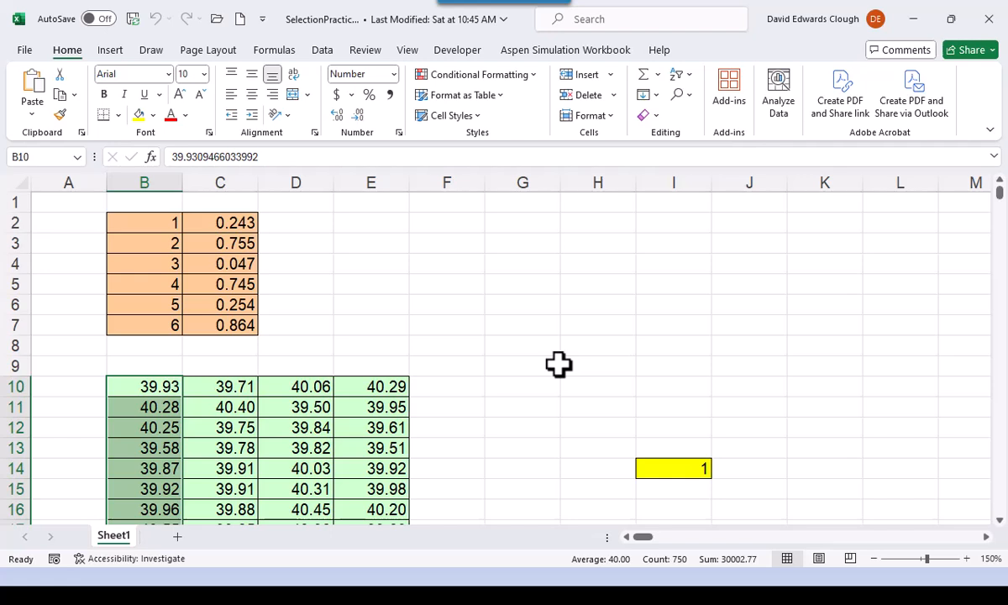
- Clear the range selection by selecting G9, go to B10, and move to C10 and back to B10
click(522, 366)
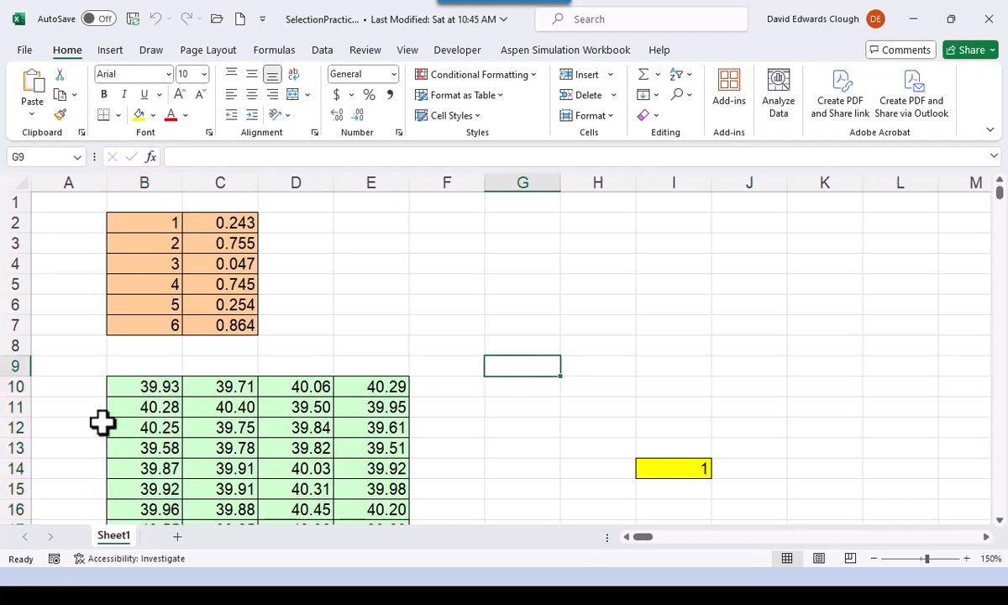
click(152, 386)
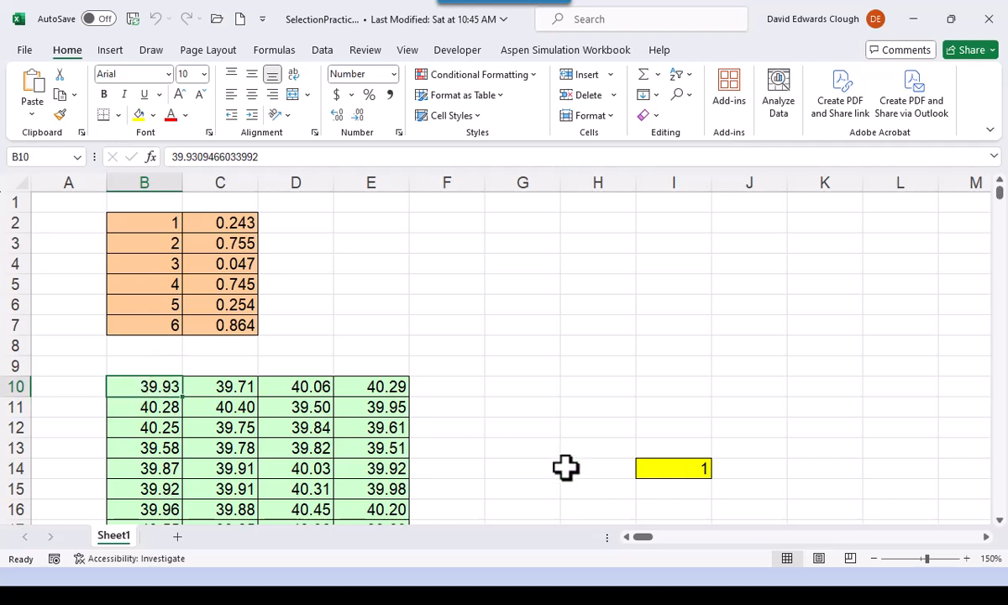
key(Right)
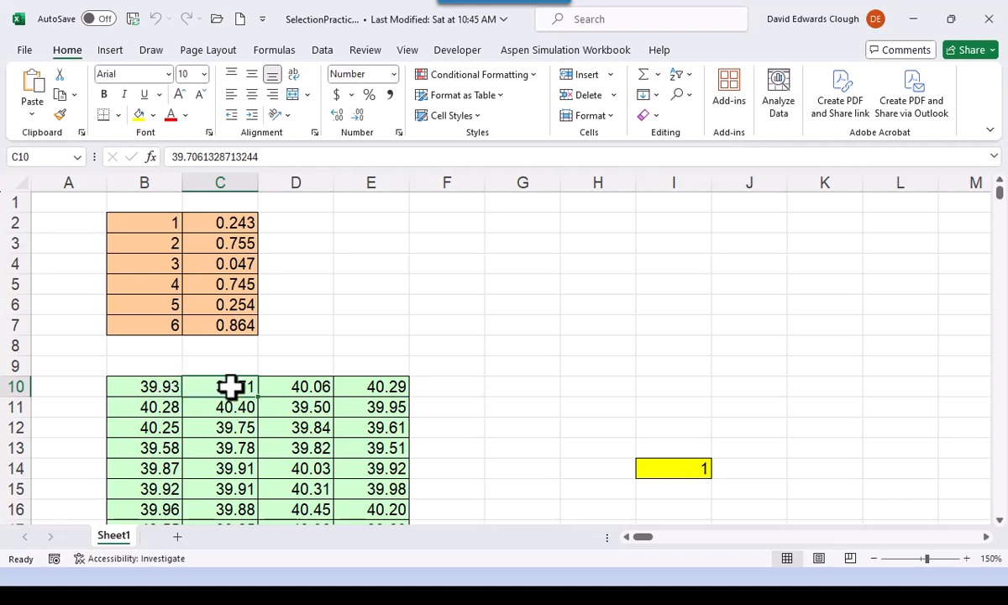
key(Left)
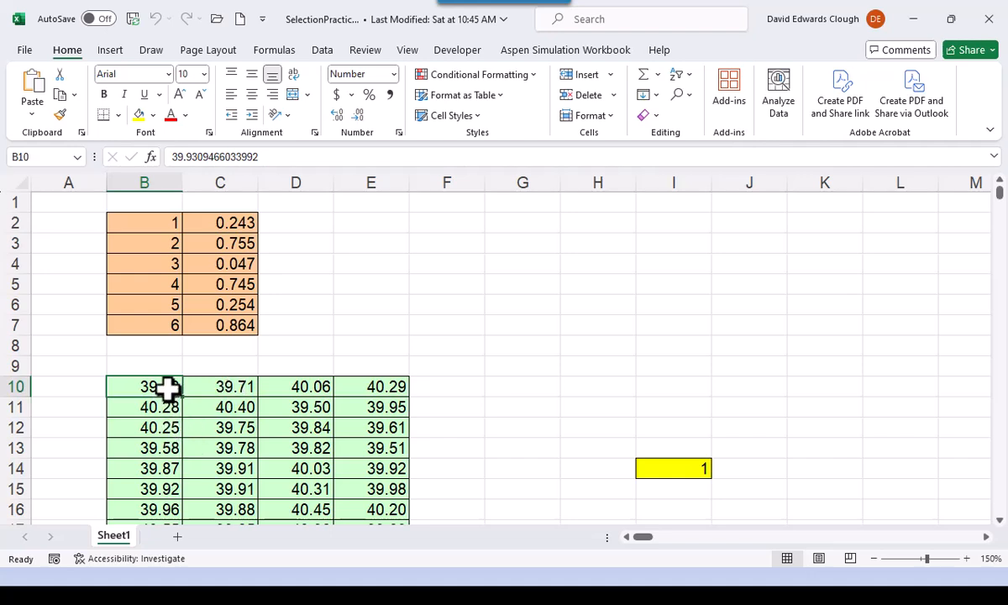
- Select B10:B13 and move the active cell down to B11 and back to B10 within the selection
drag(164, 387, 164, 449)
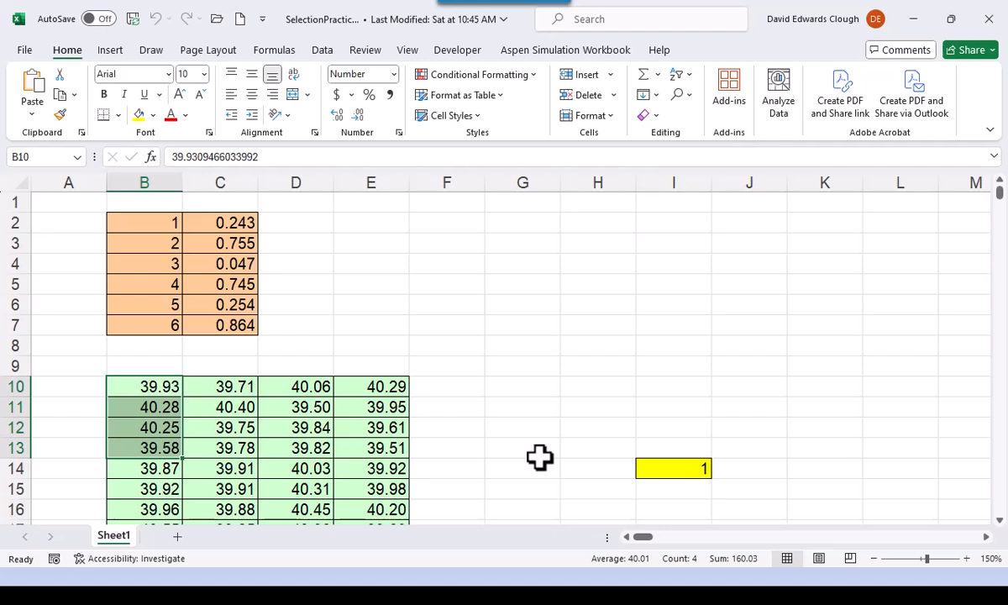
key(Return)
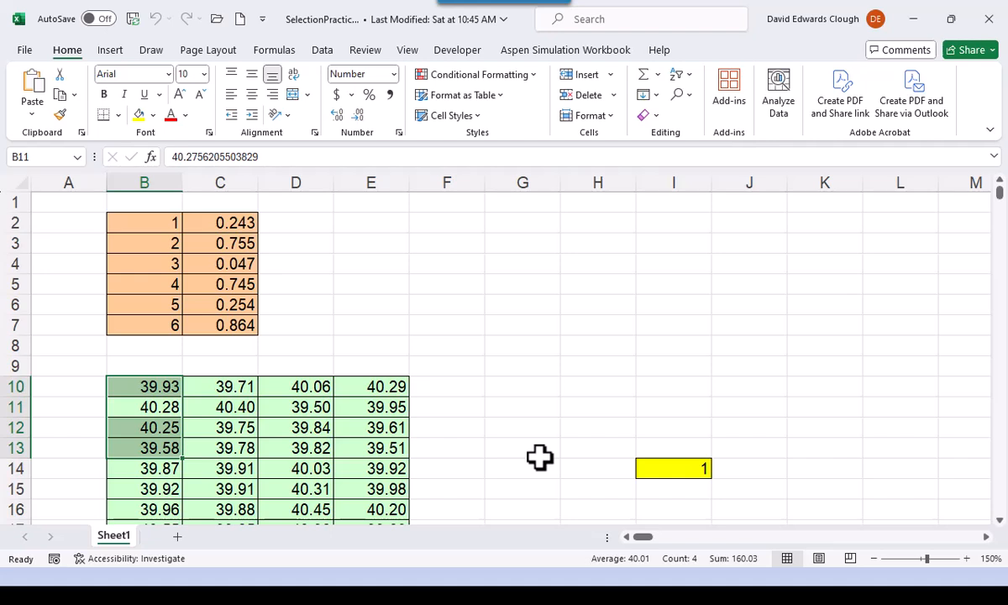
key(shift+Return)
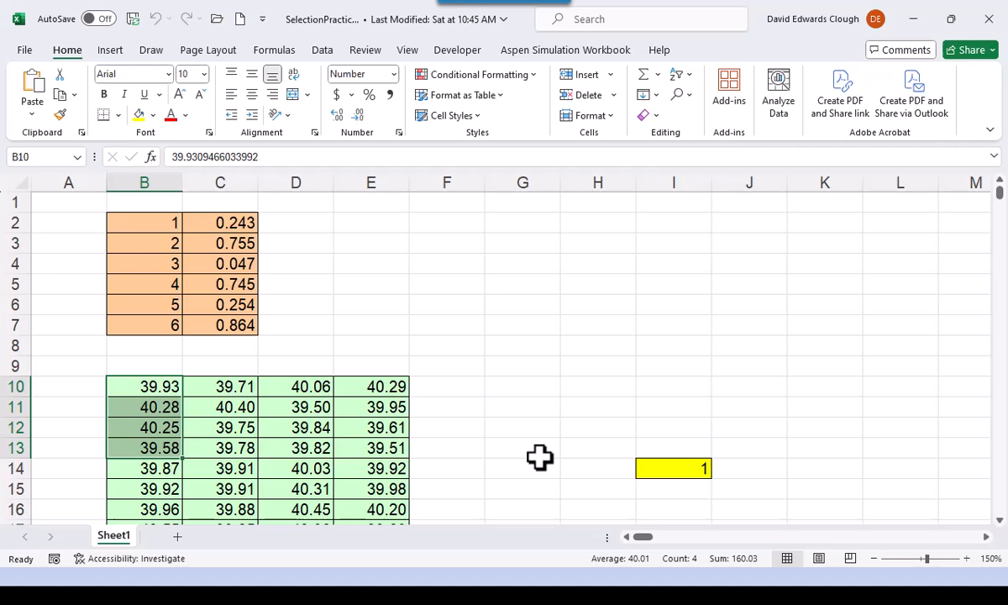
- Select B10:B759, bring active cell B10 back into view, and return to A1
click(153, 387)
key(ctrl+shift+Down)
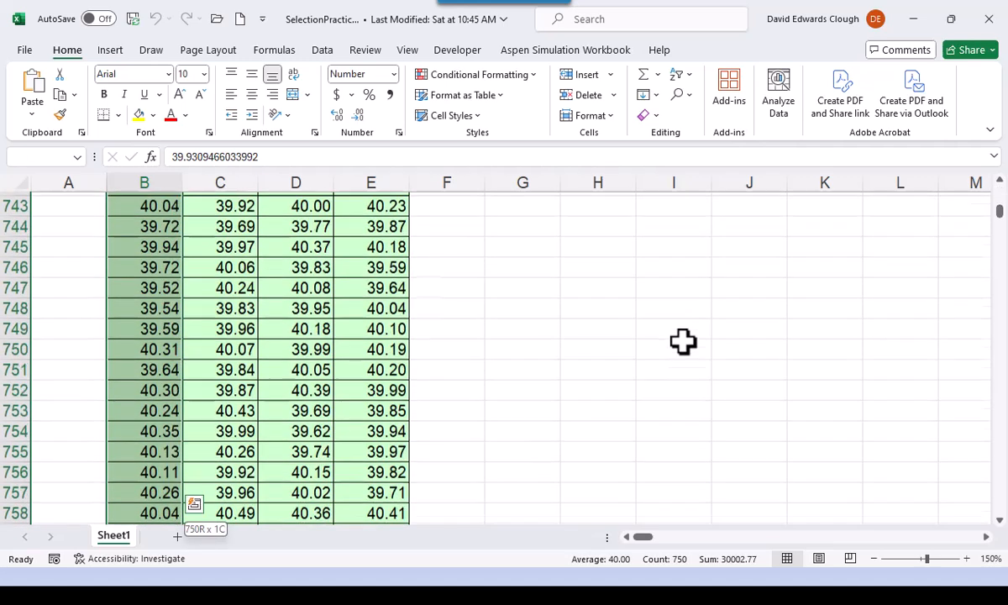
key(ctrl+BackSpace)
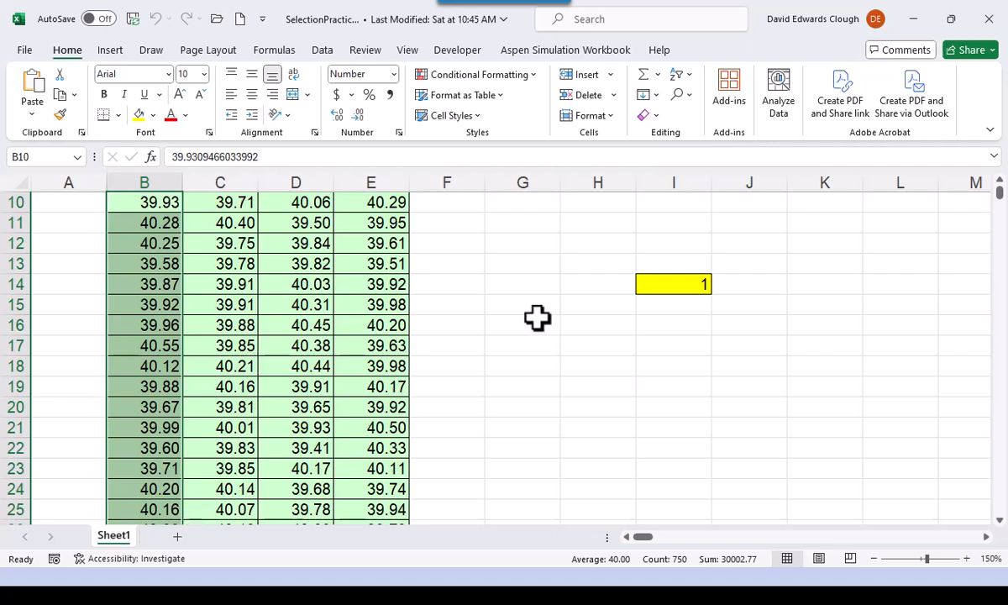
scroll(538, 318, up, 3)
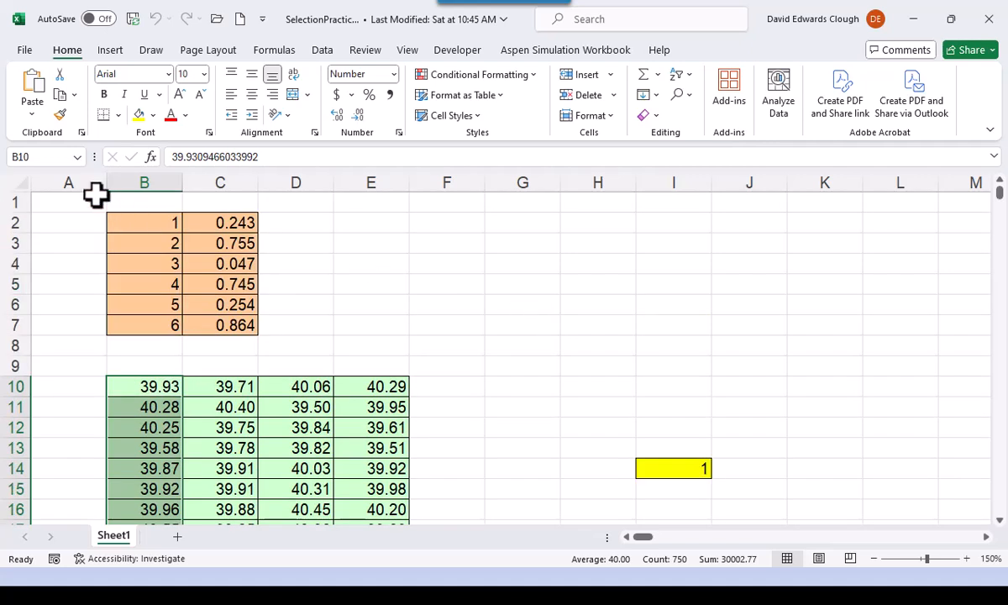
click(67, 202)
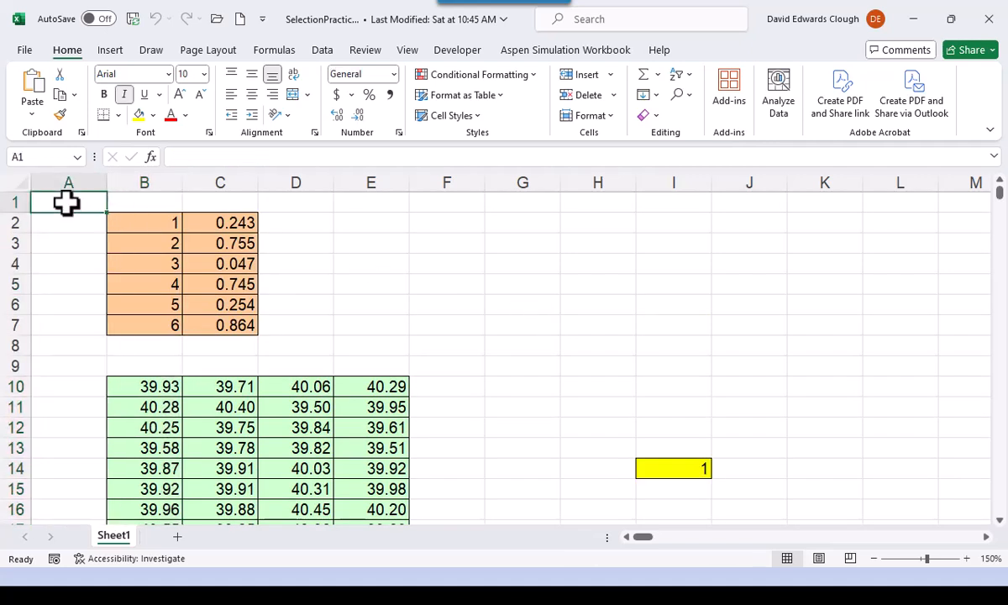
- Select the whole orange block B2:C7 from C5, clear the selection at F4, and select the block again
click(243, 282)
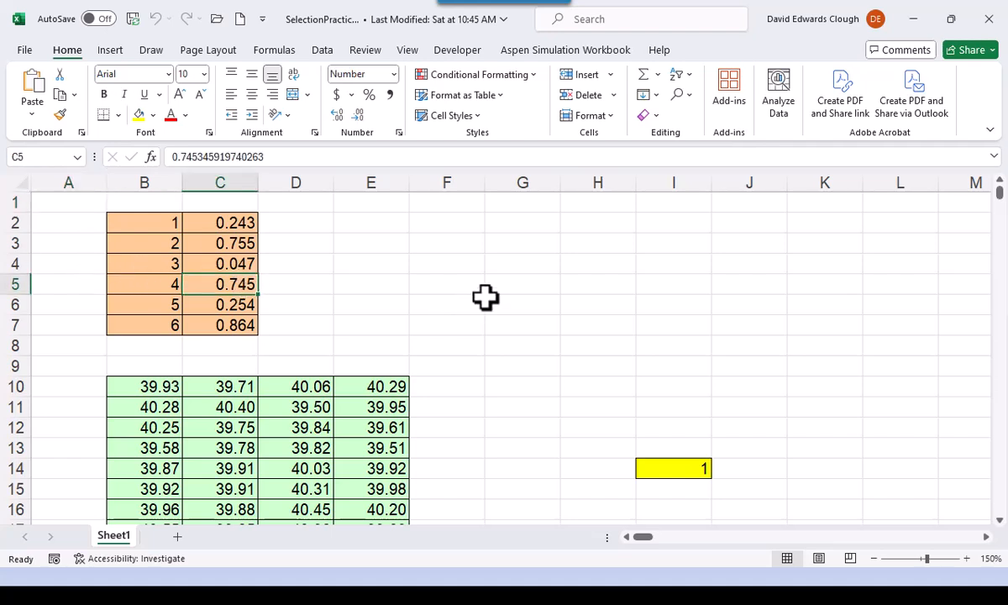
key(ctrl+a)
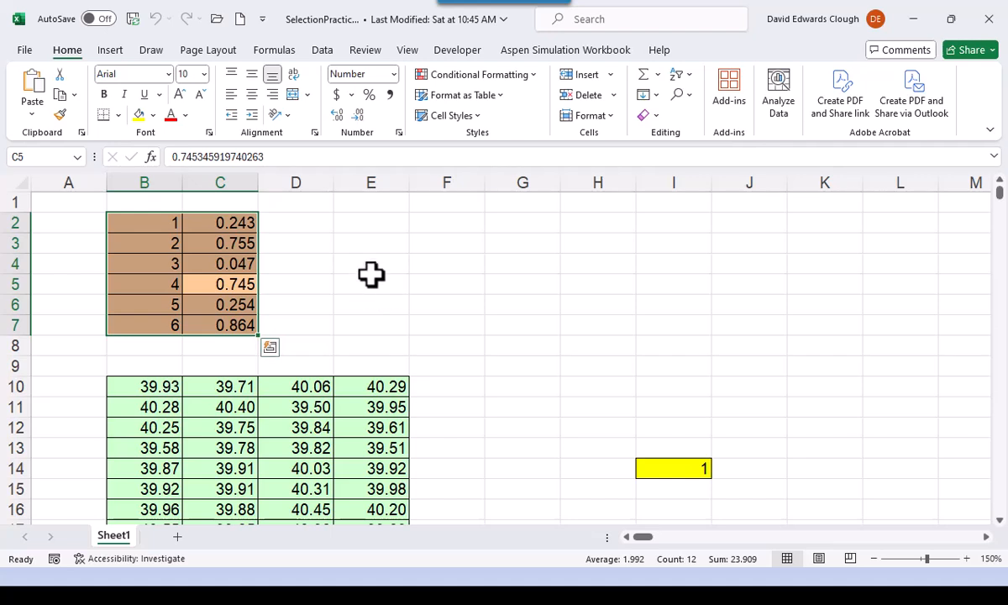
click(424, 265)
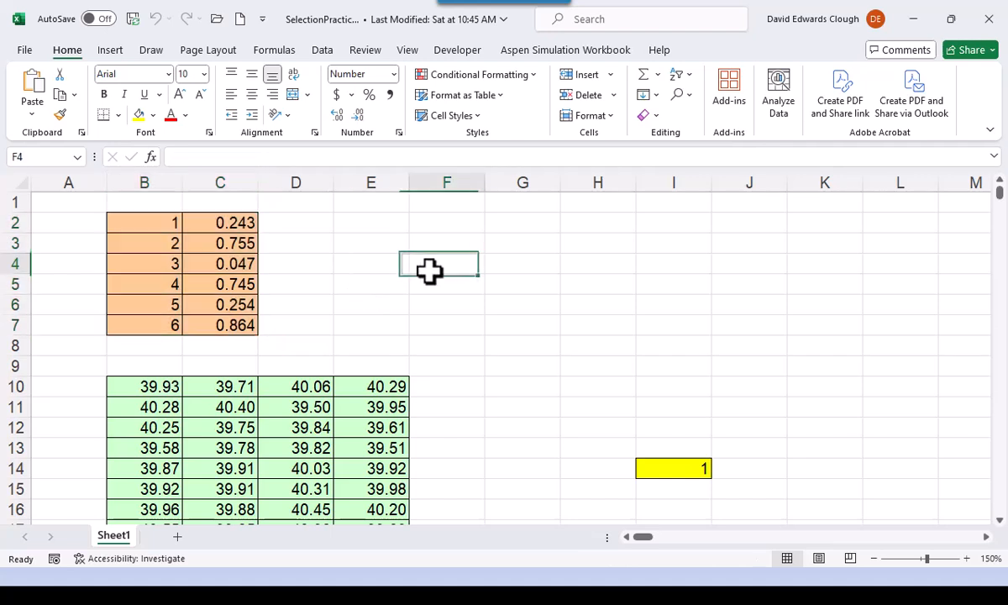
click(213, 290)
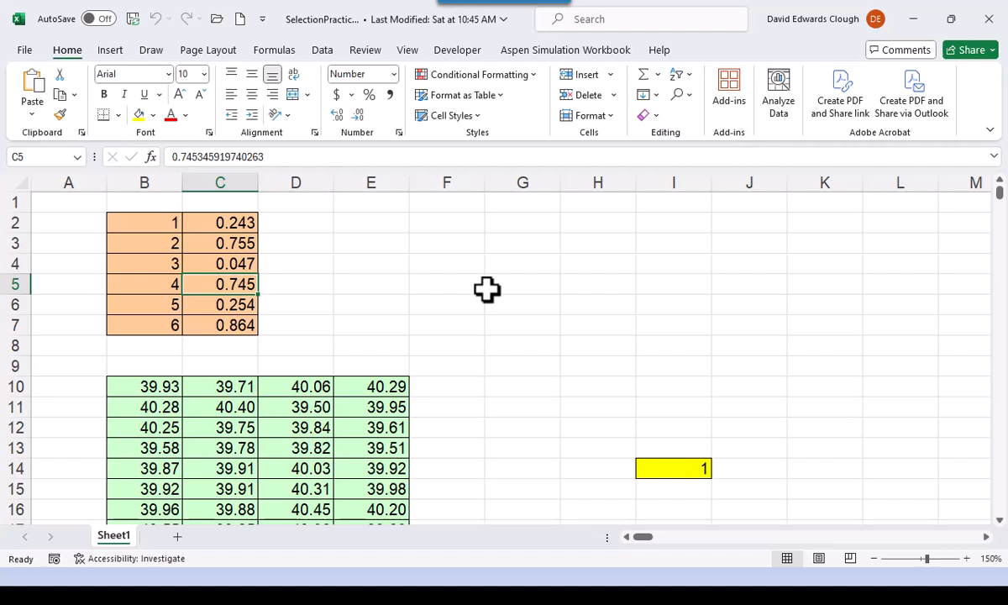
key(ctrl+a)
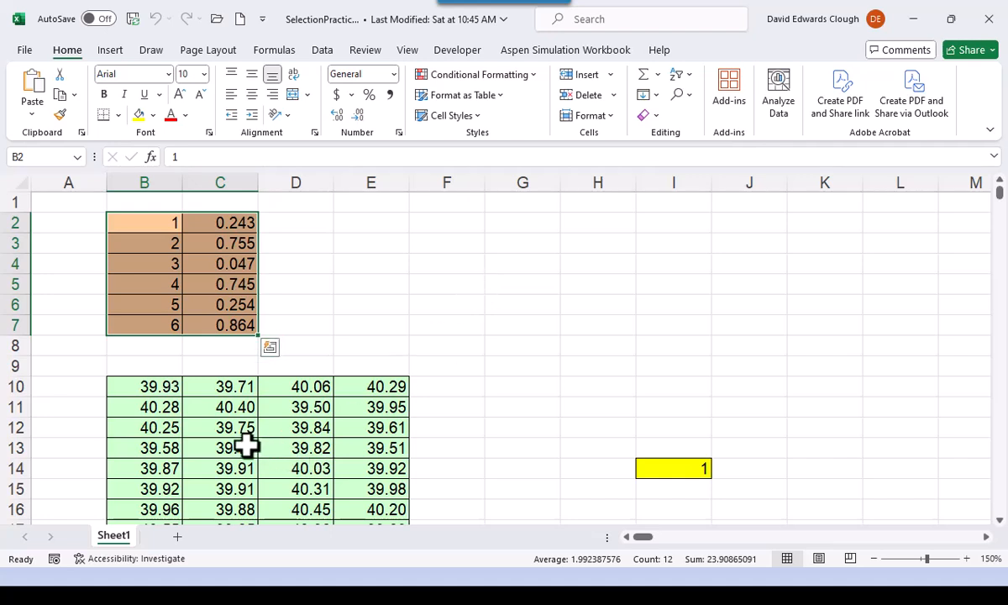
- Select B10:B13 in the green table and replace that selection with D10:D13
click(152, 388)
drag(152, 387, 147, 445)
drag(312, 388, 308, 447)
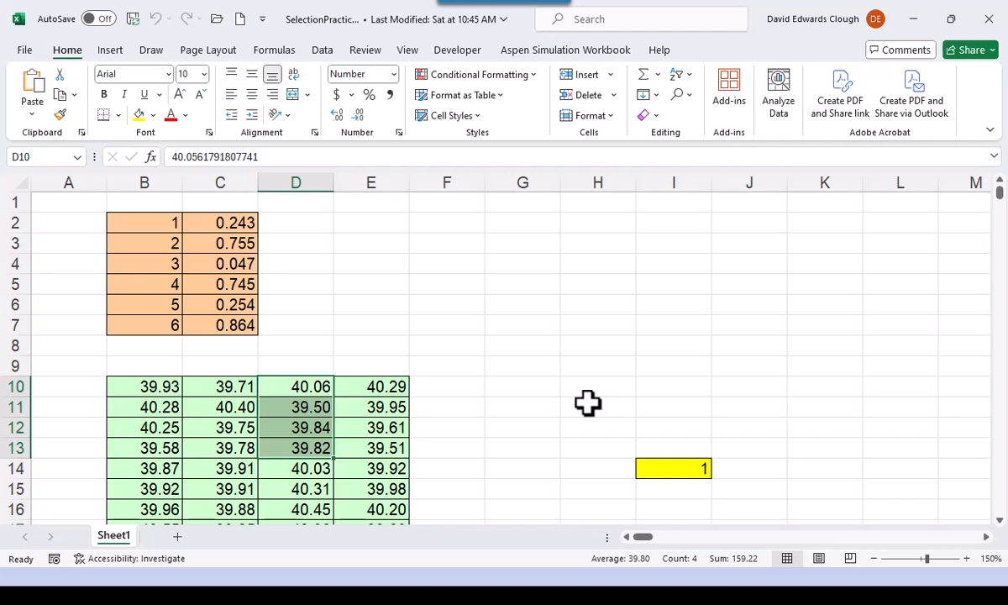
- Select B10:B759, add D10:D759 to the selection, and bring the first data rows back into view
click(179, 385)
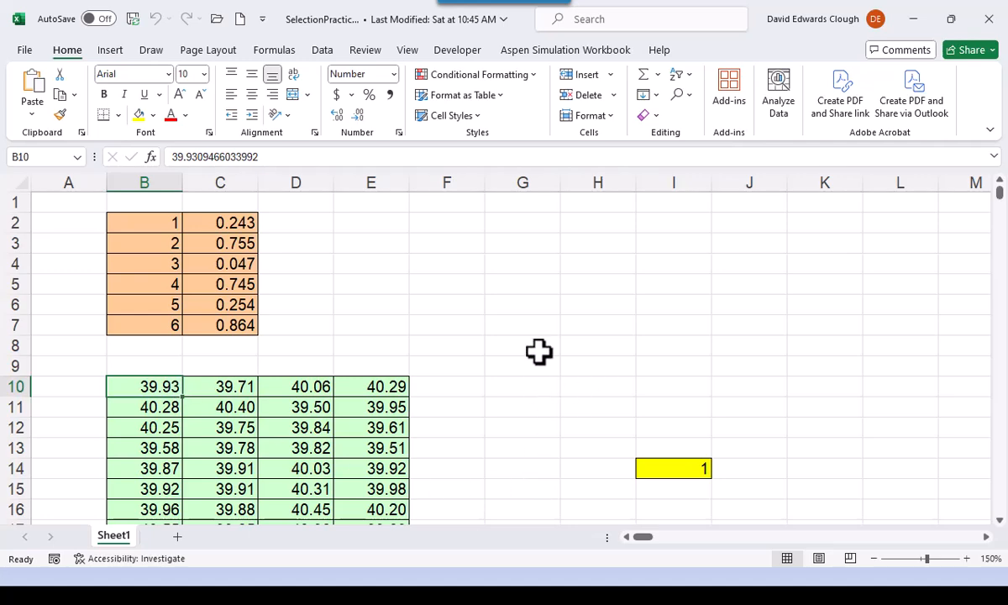
key(ctrl+shift+Down)
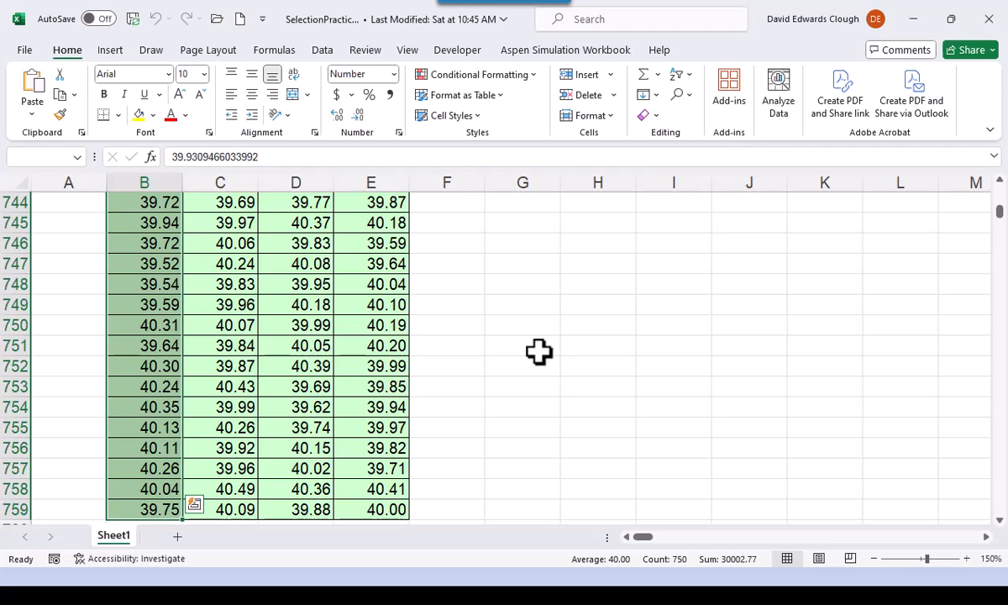
key(ctrl+BackSpace)
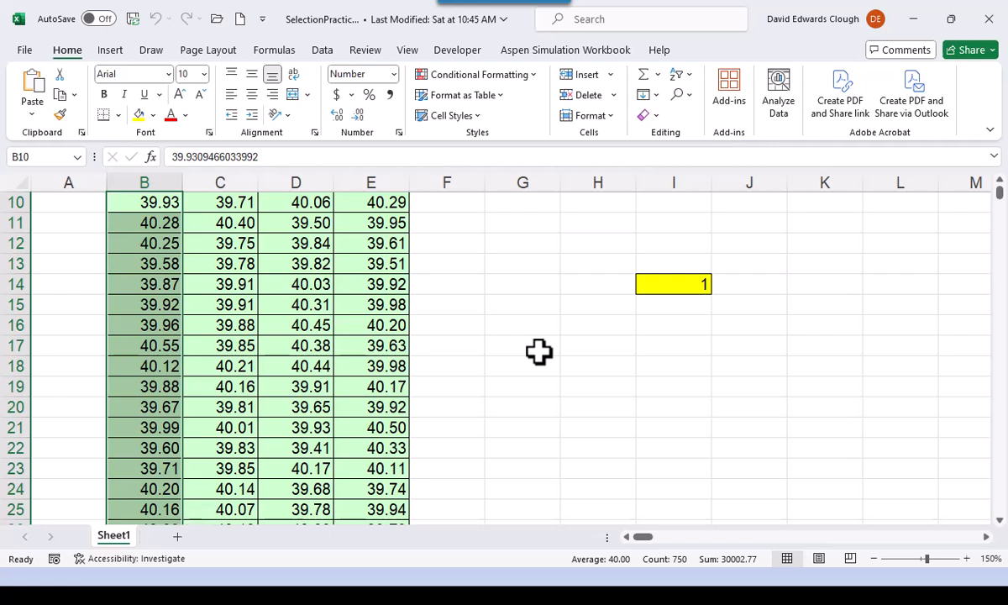
ctrl+click(310, 202)
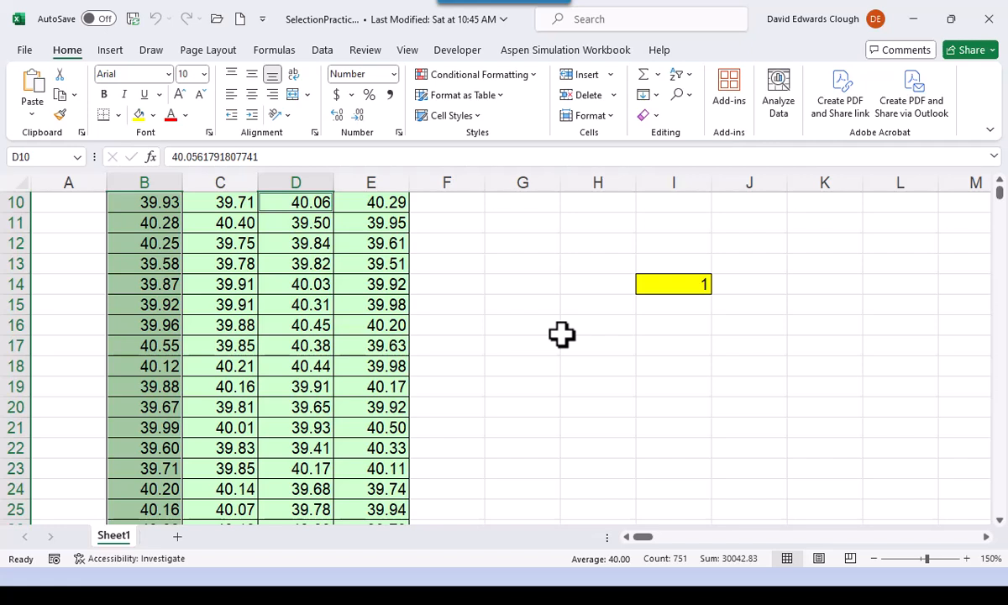
key(ctrl+shift+Down)
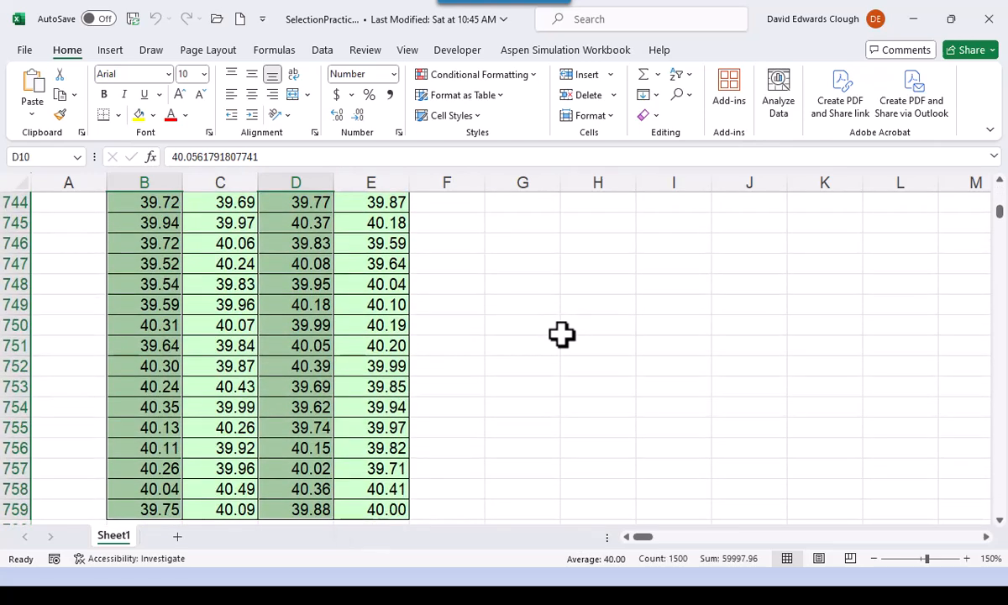
key(ctrl+BackSpace)
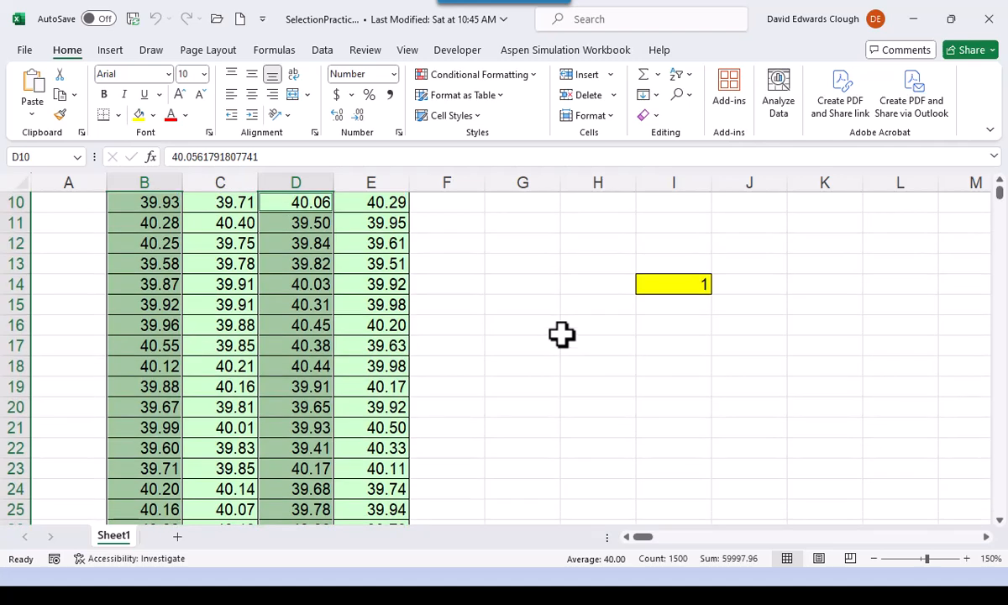
scroll(560, 334, up, 1)
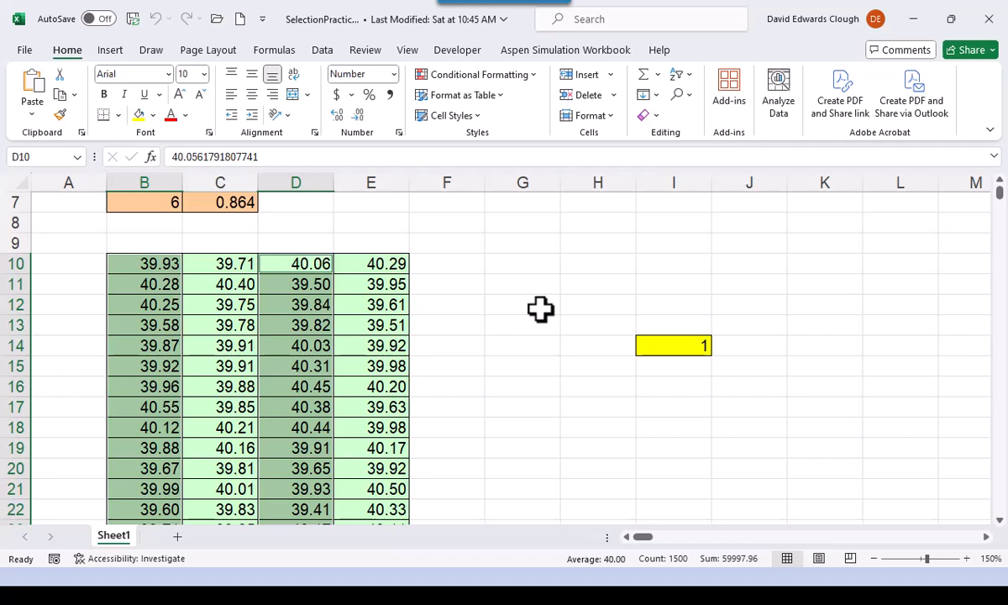
- Select the separate ranges G8:H10, J9:J12, K15:L16 and G17:J18 together, and return to A1
click(508, 322)
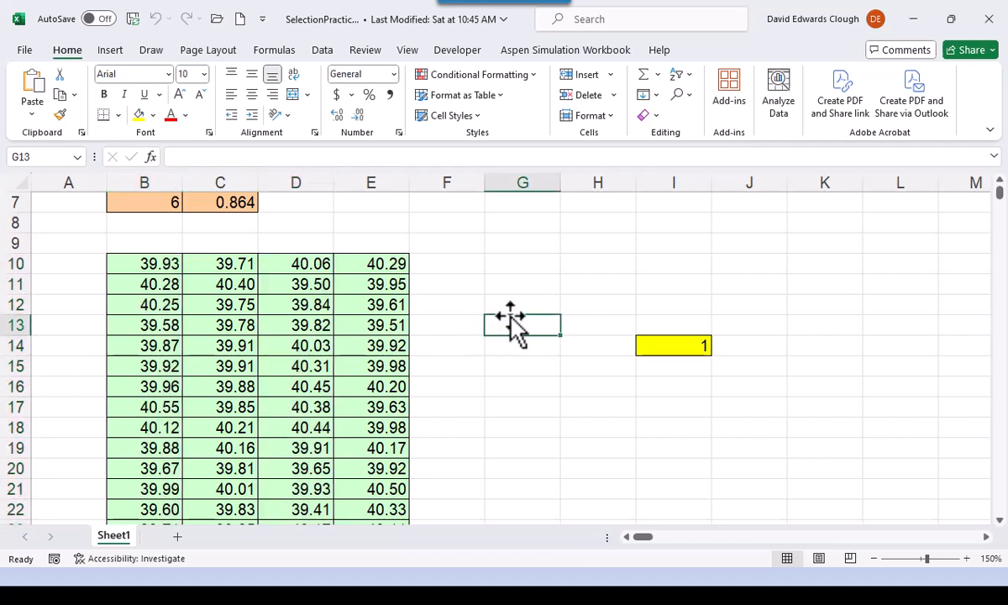
drag(508, 220, 581, 271)
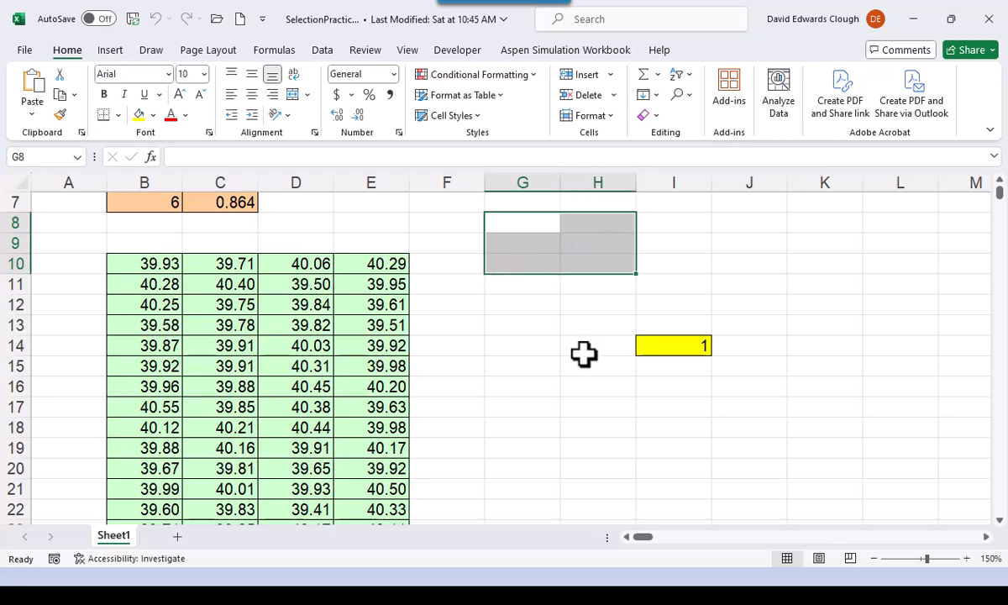
drag(742, 245, 742, 304)
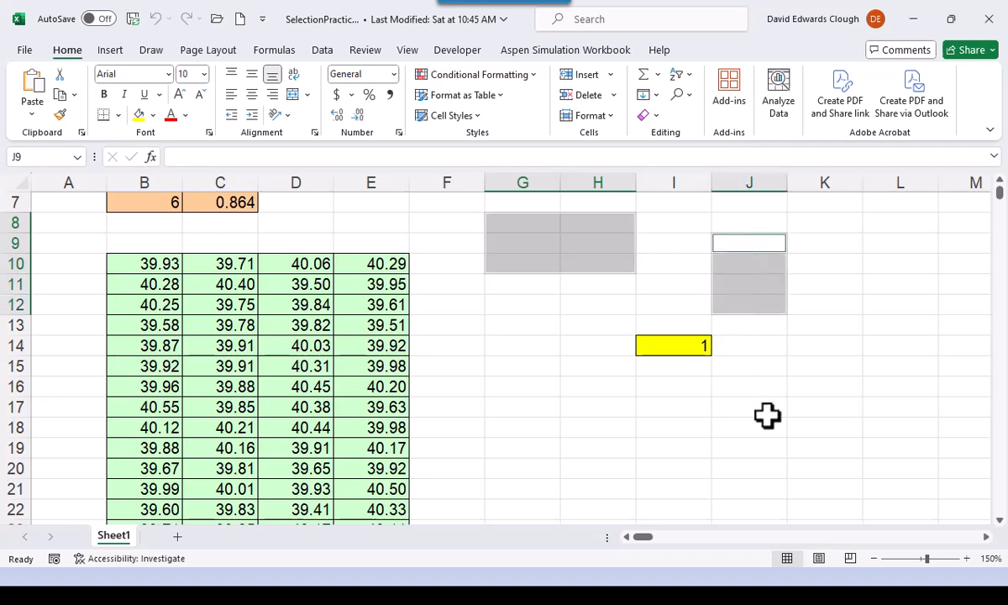
drag(822, 369, 880, 385)
drag(521, 408, 718, 435)
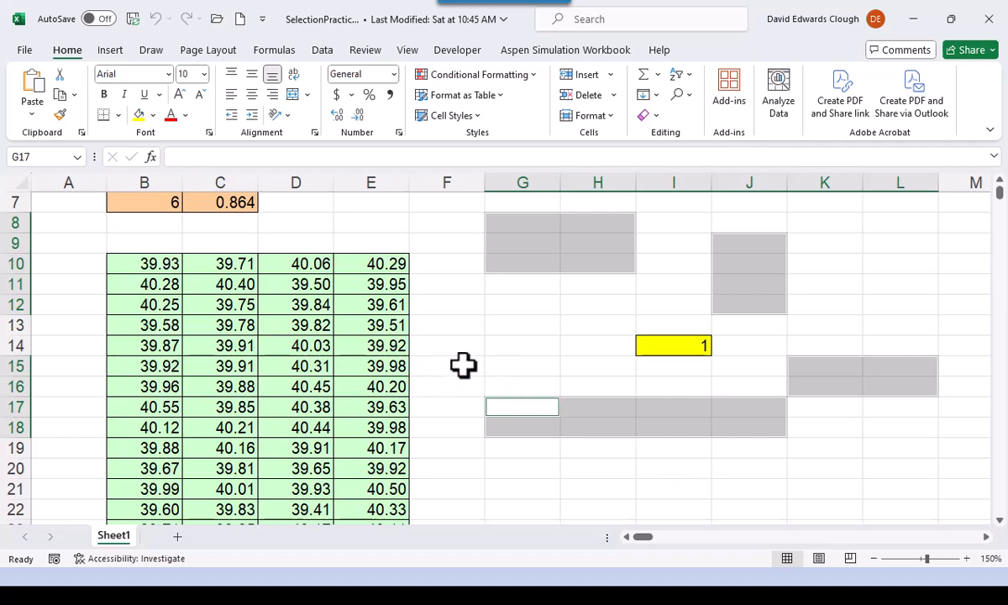
scroll(462, 364, up, 2)
click(74, 200)
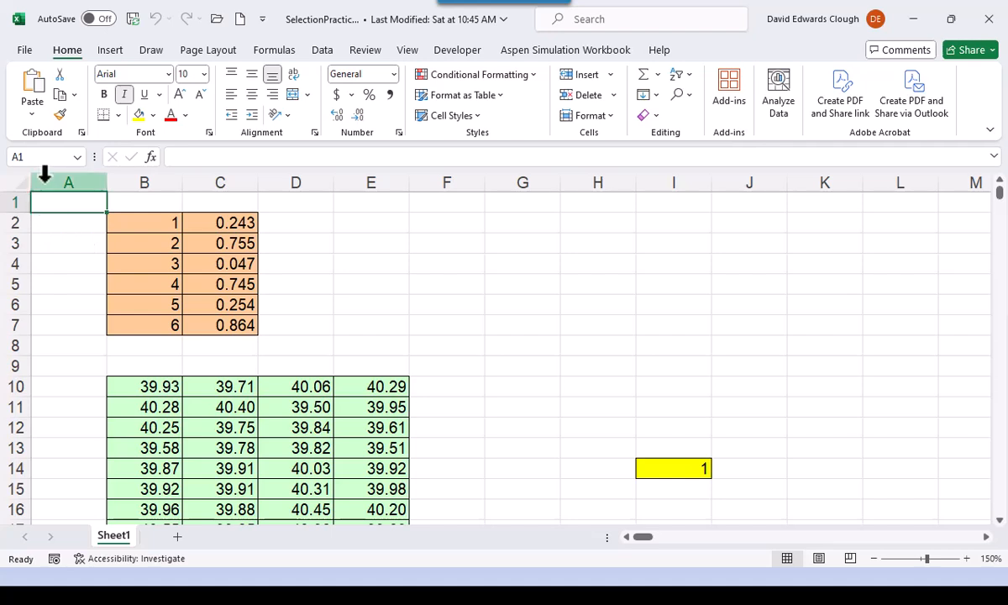
- Copy cell C2 and paste it into E2
click(225, 220)
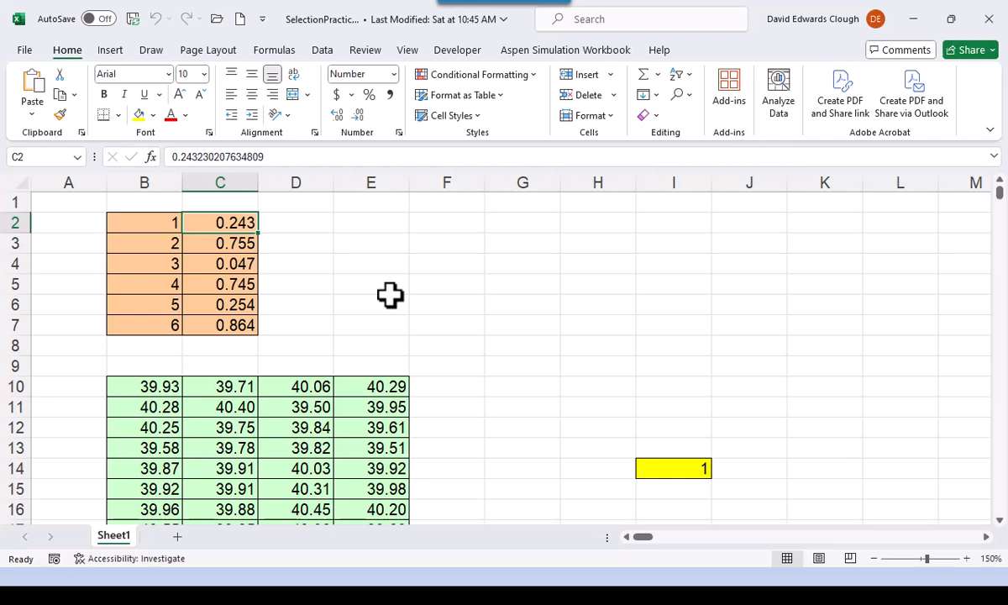
key(ctrl+c)
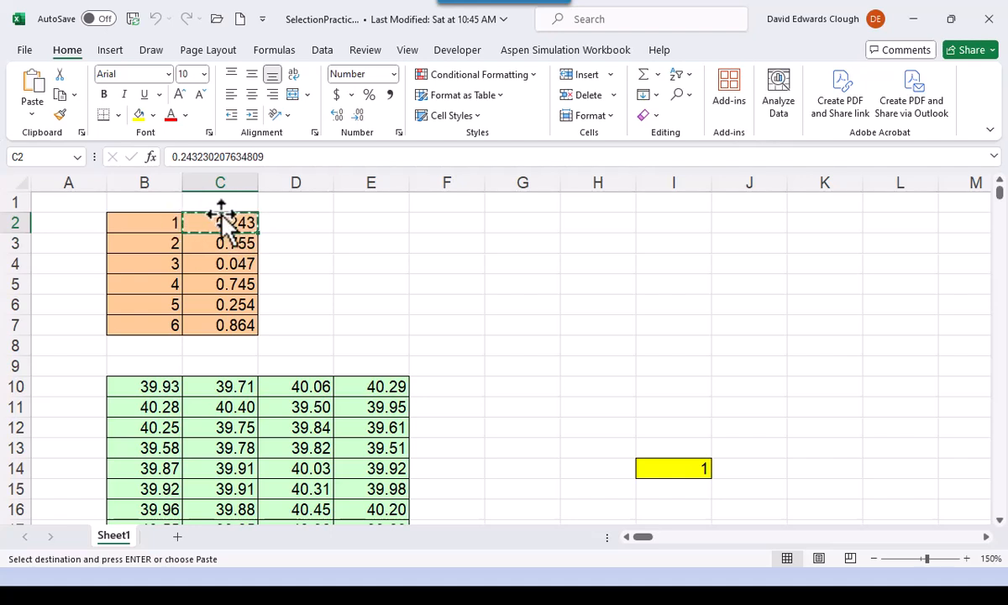
click(382, 221)
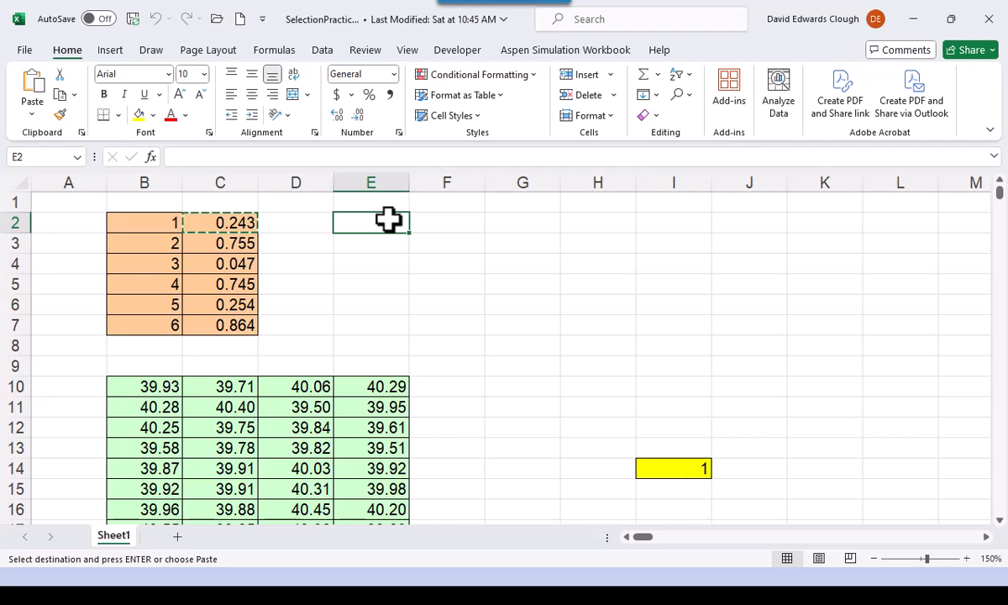
key(Return)
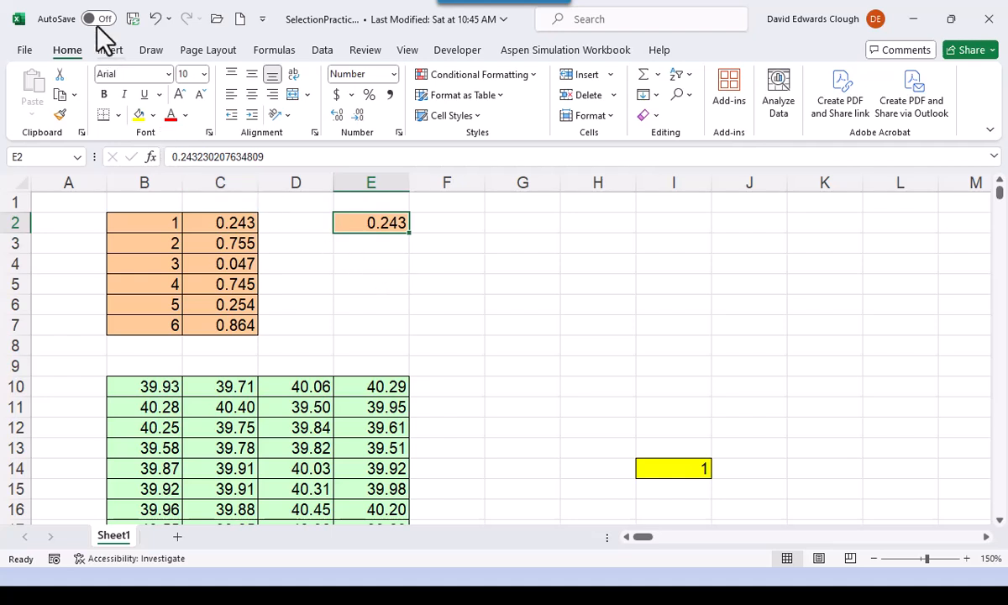
- Undo the paste in E2, cancel copy mode, and select E4
click(155, 20)
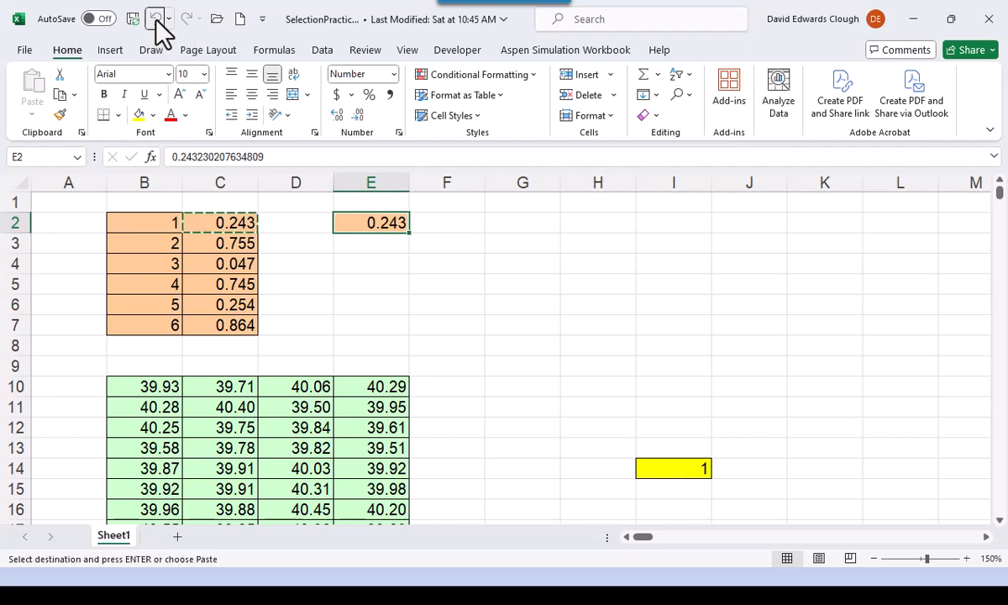
key(Escape)
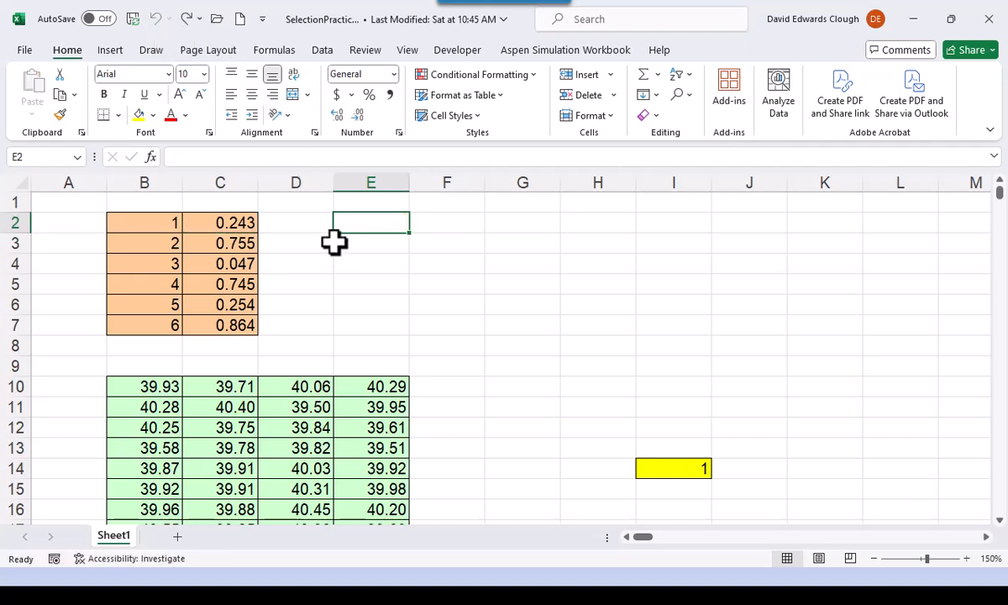
click(356, 261)
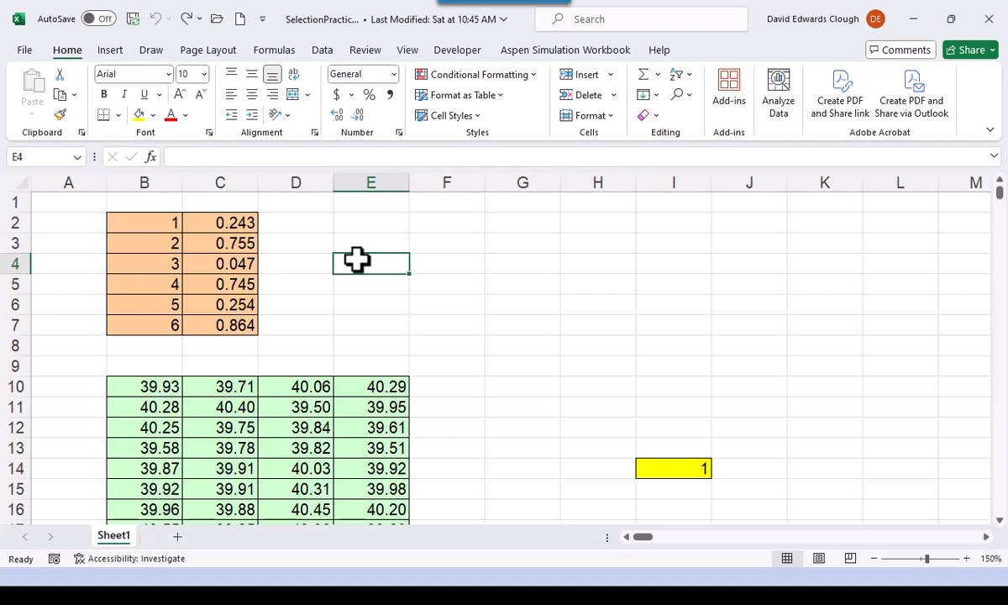
- Copy cell C2, paste it into both E2 and G2, and end copy mode
click(244, 221)
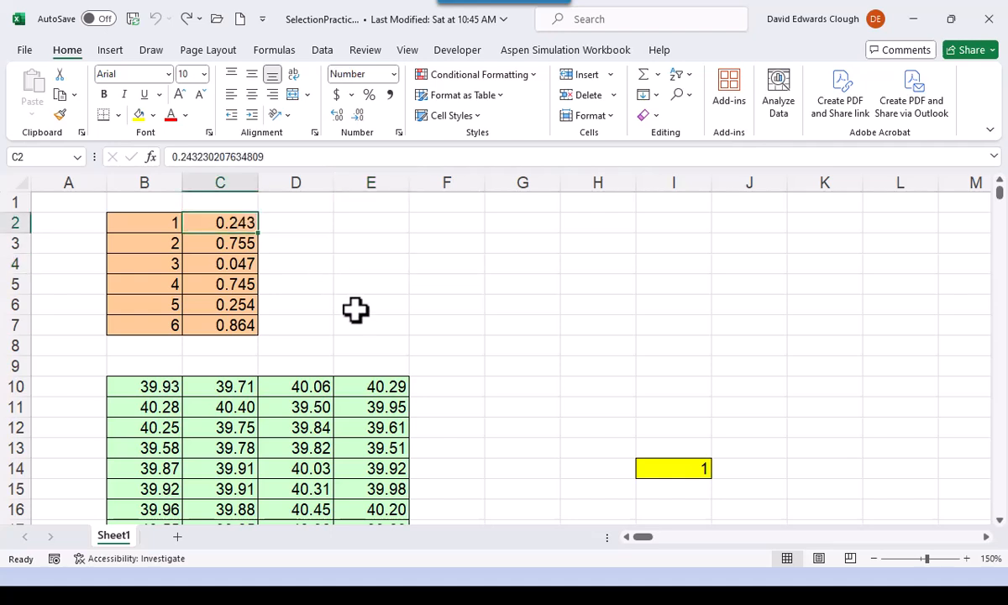
key(ctrl+c)
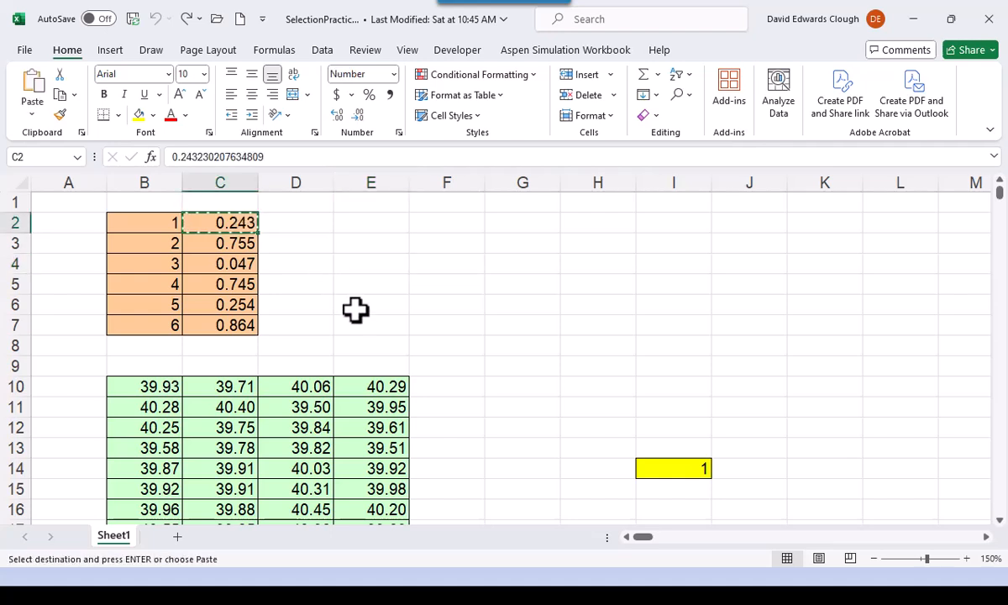
click(377, 221)
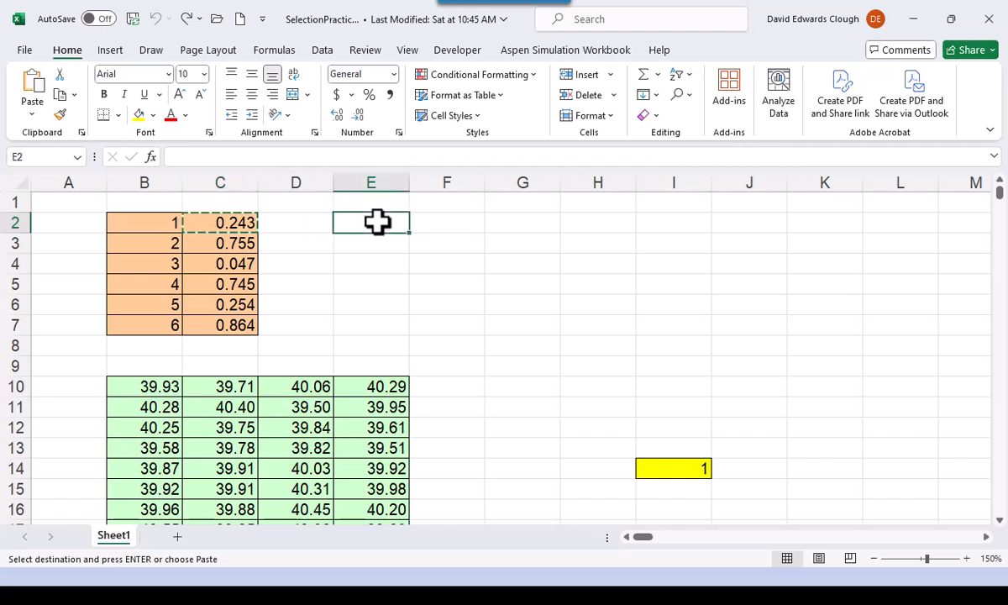
key(ctrl+v)
click(529, 219)
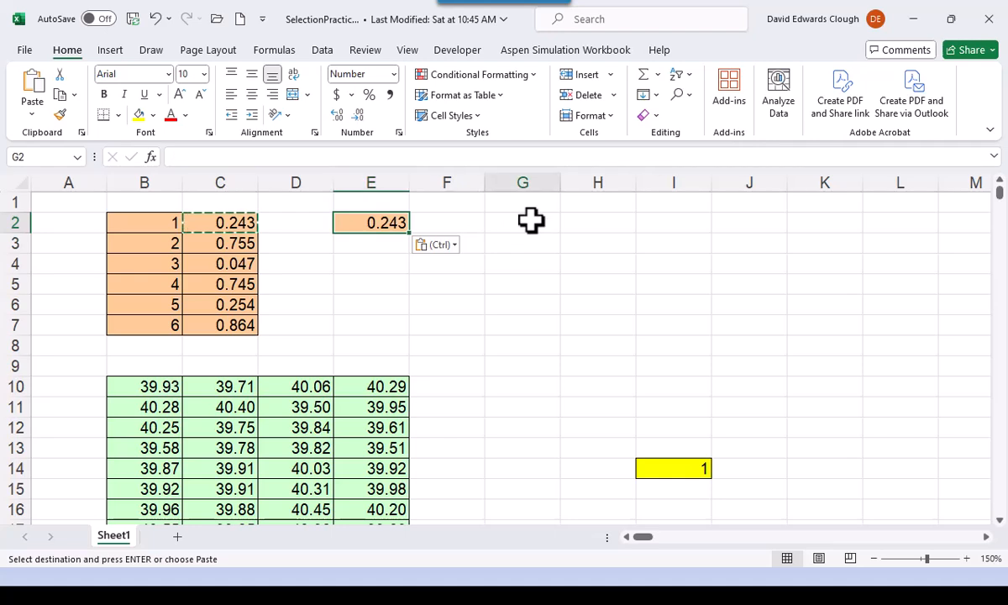
key(ctrl+v)
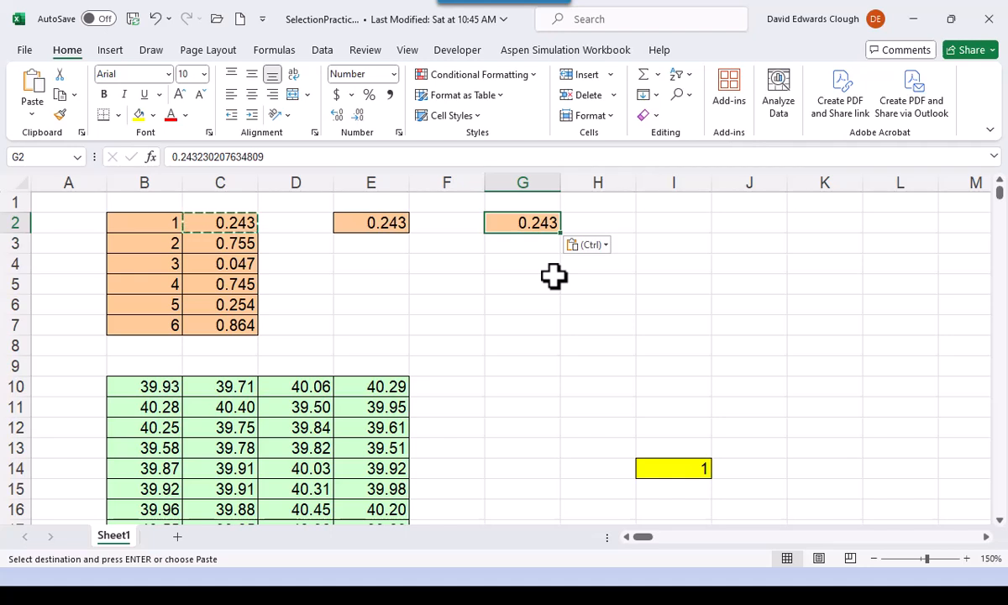
key(Escape)
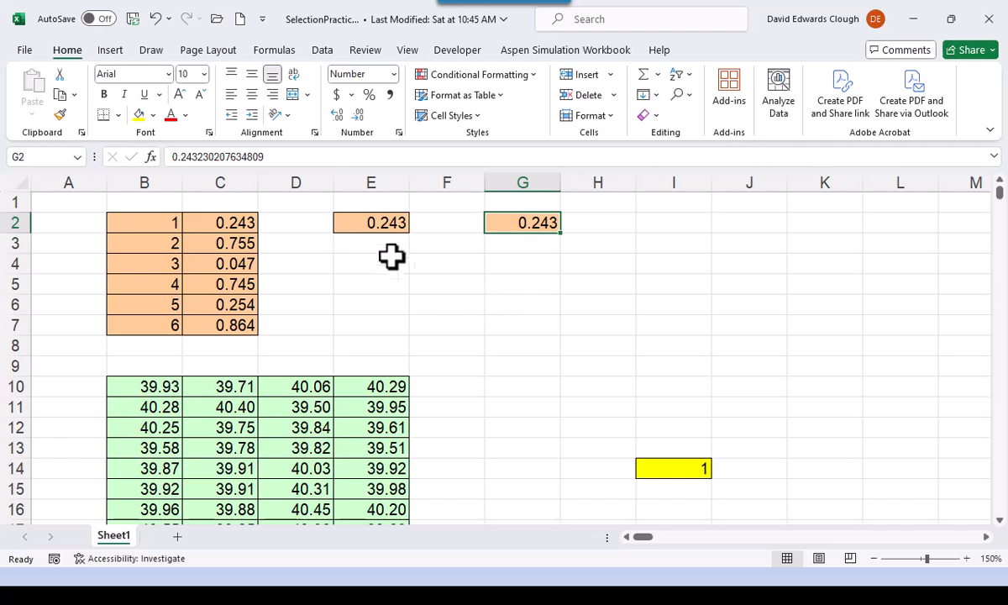
- Clear the contents and fill colour of the range E1:G3, and select G5
drag(368, 205, 506, 250)
key(Delete)
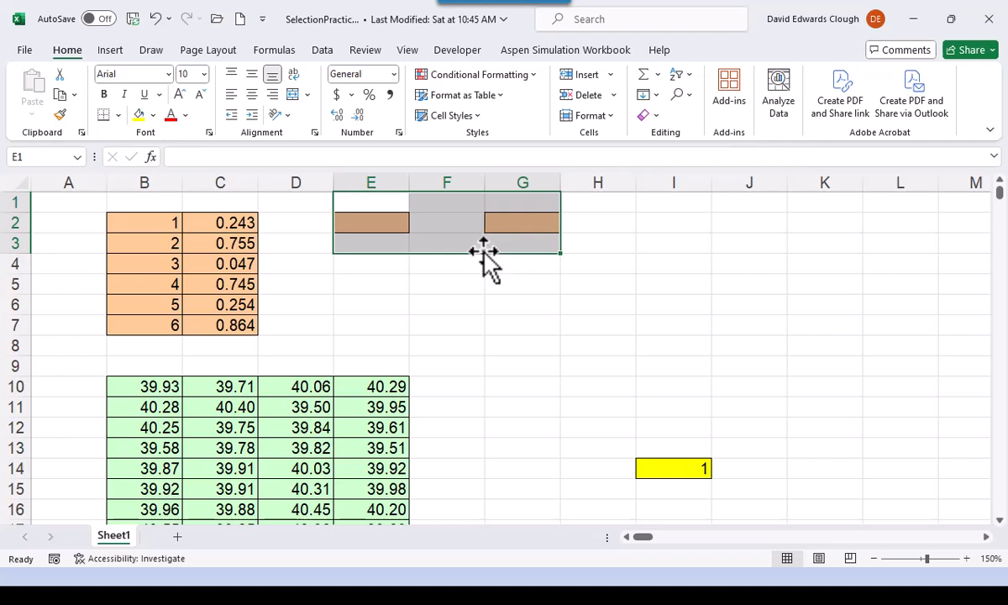
click(487, 281)
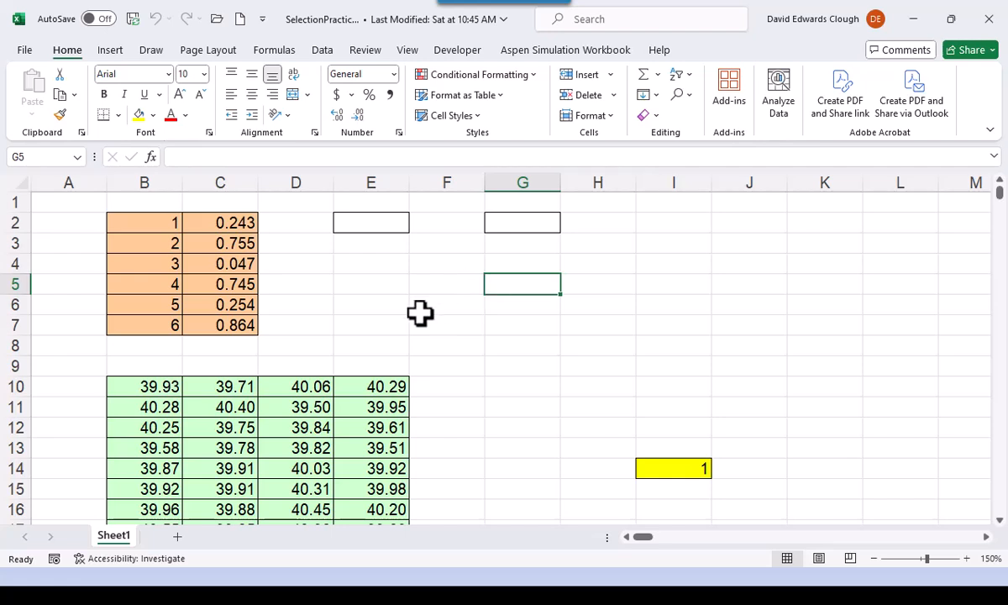
- Remove the borders from cells E2 and G2, and select F4
click(385, 222)
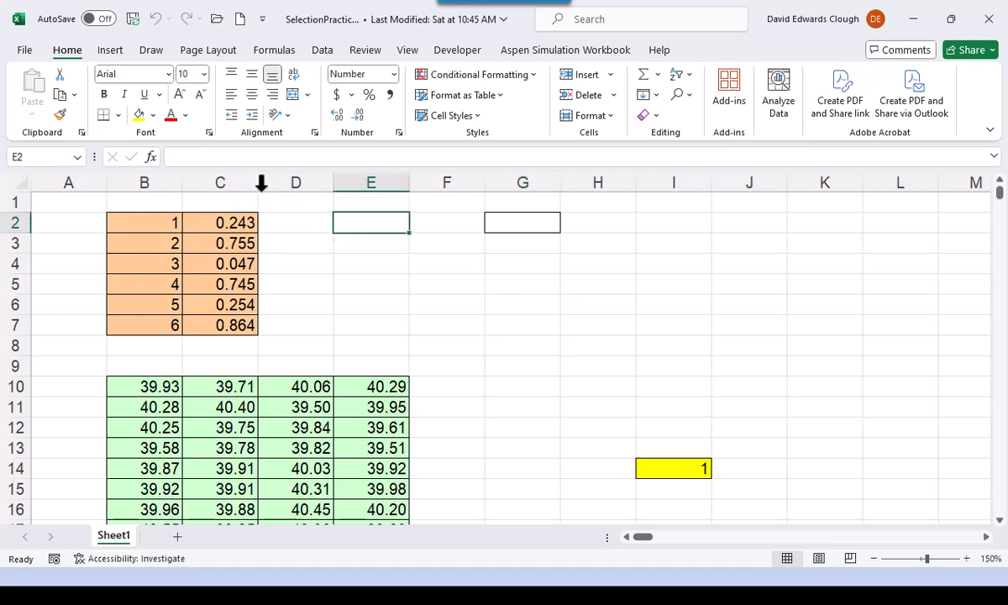
click(120, 116)
click(139, 249)
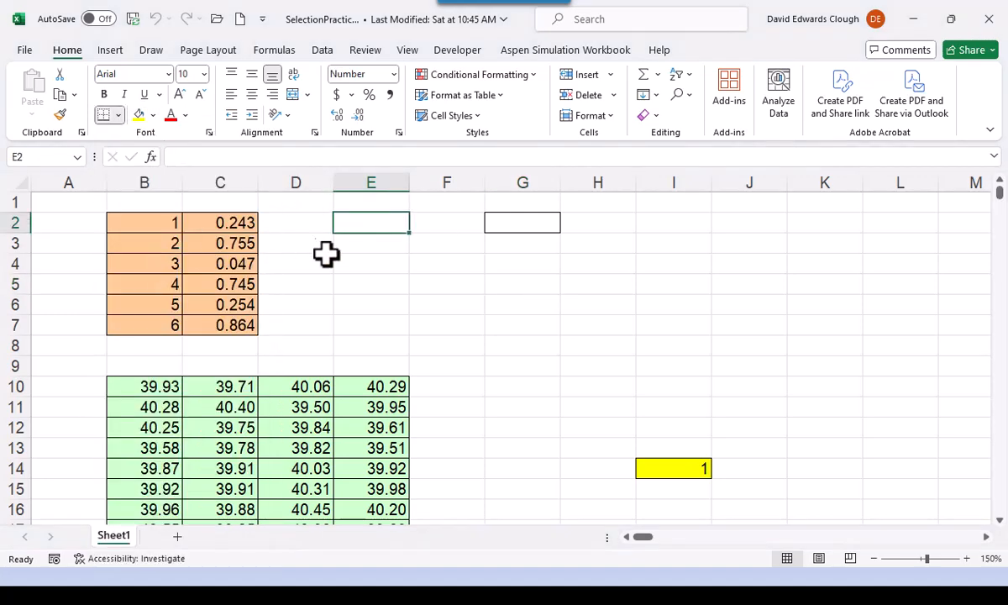
click(543, 227)
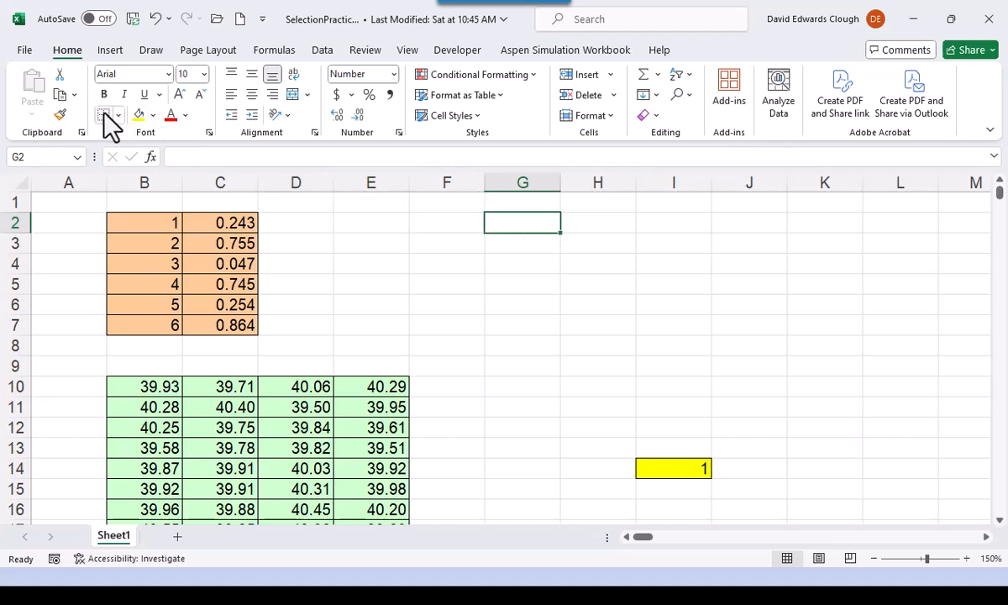
click(431, 256)
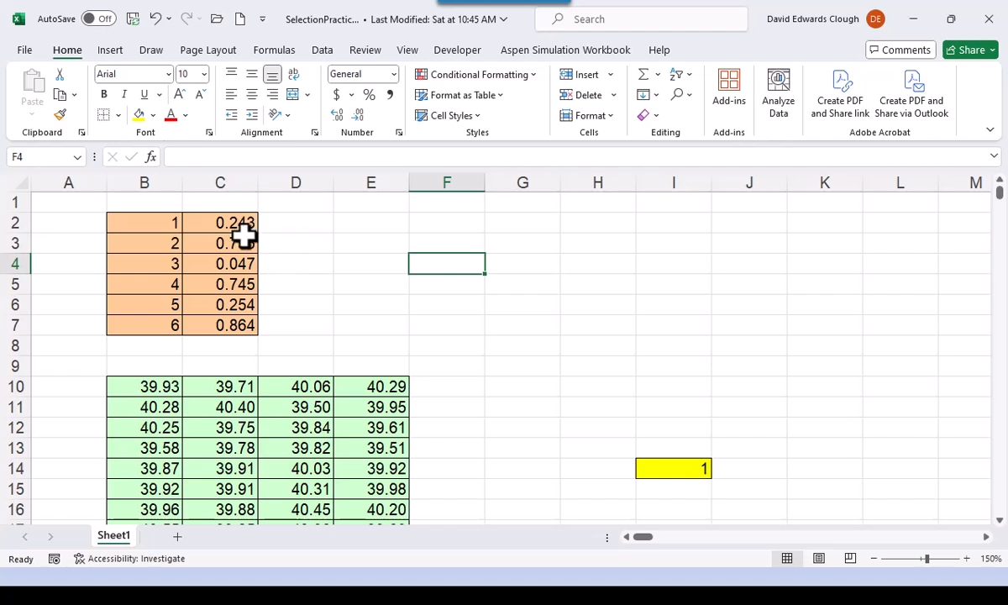
- Copy the range C2:C3 directly onto E2:E3 without using the clipboard, and undo that copy
click(243, 228)
drag(244, 235, 248, 241)
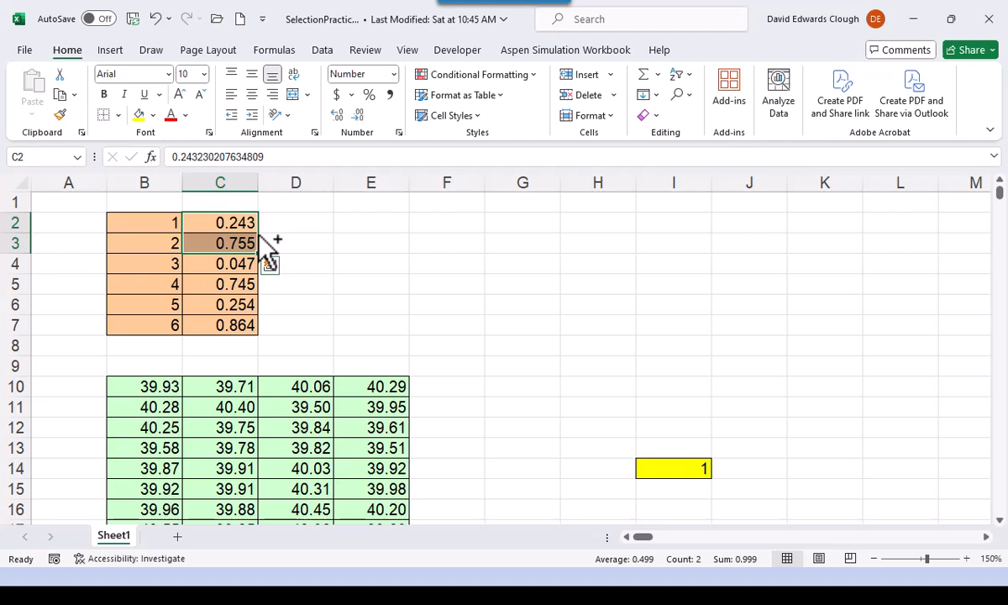
drag(259, 236, 264, 236)
drag(323, 234, 389, 248)
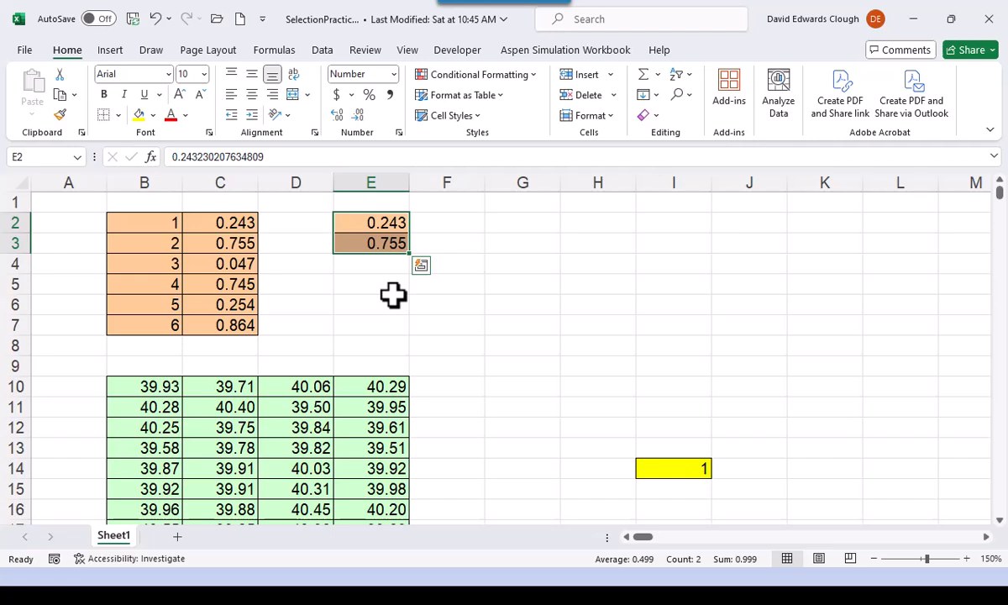
click(155, 18)
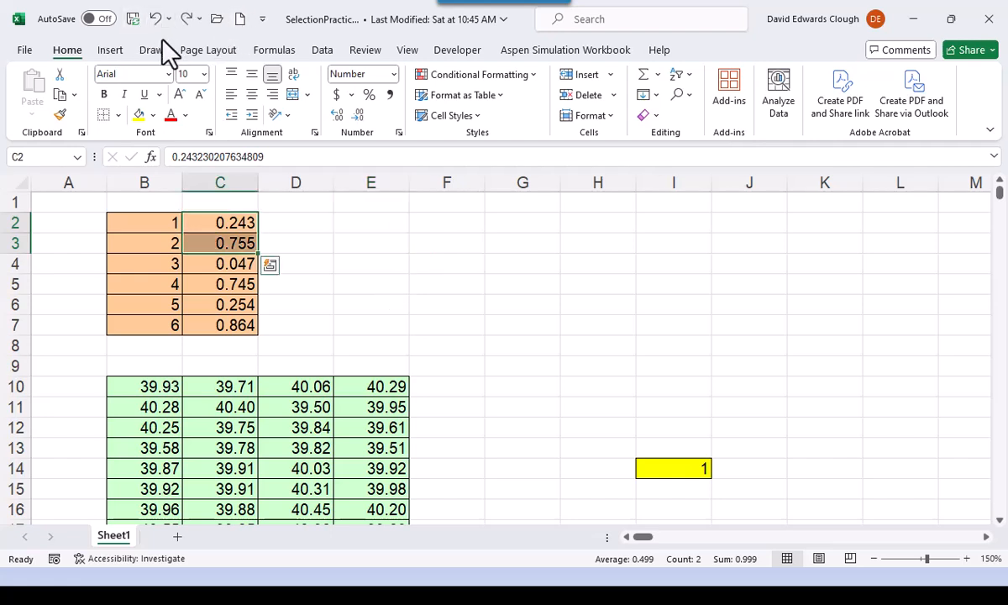
click(297, 259)
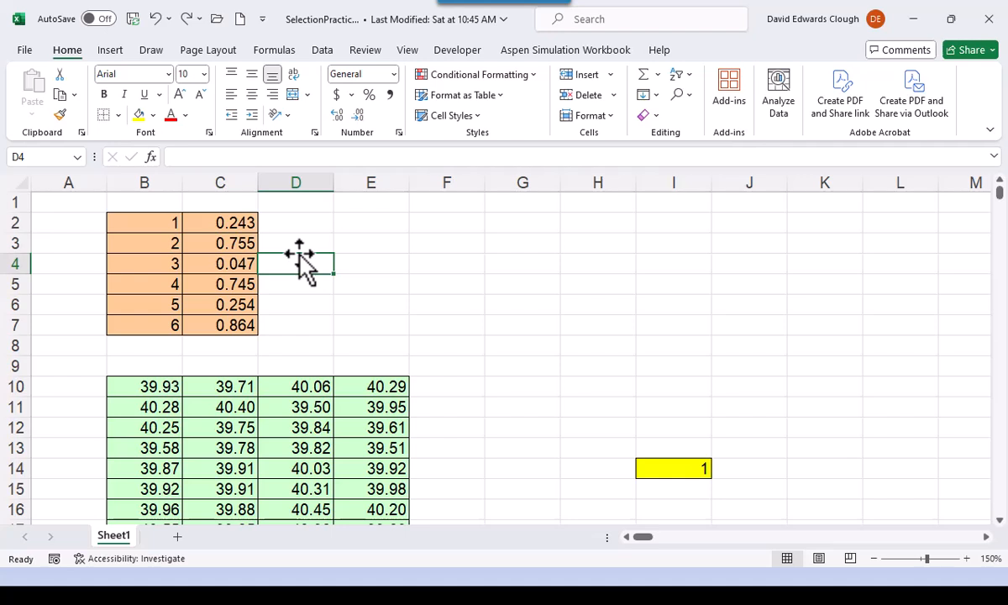
- Fill the value of C7 down into C8, and undo the fill
click(234, 326)
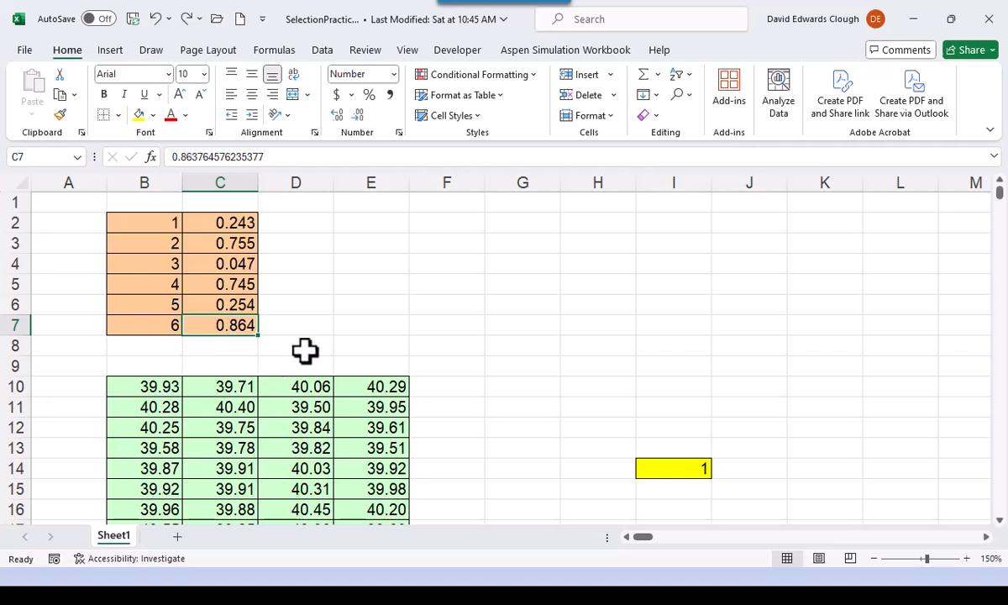
drag(258, 336, 262, 362)
click(246, 327)
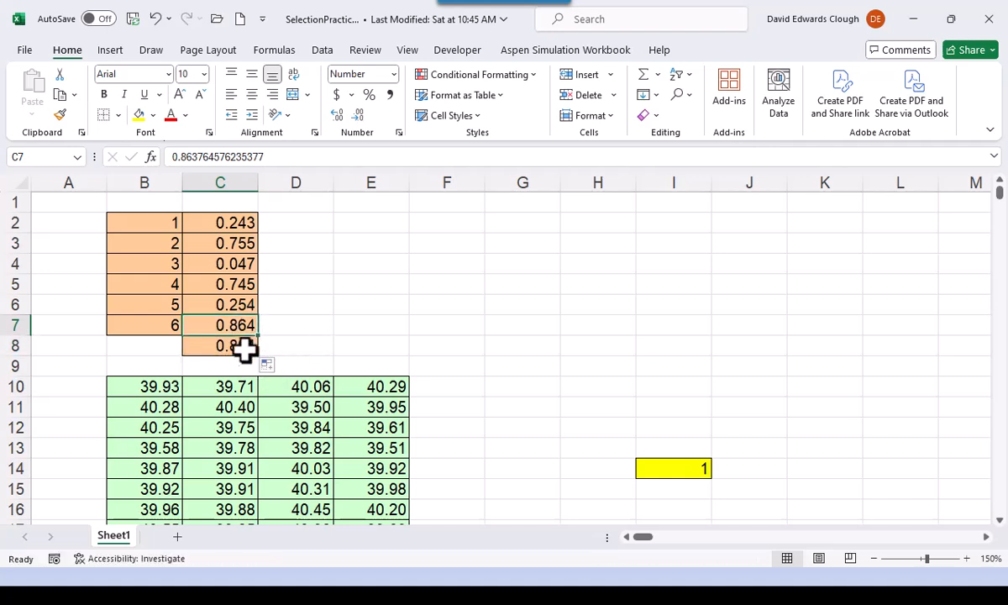
click(243, 351)
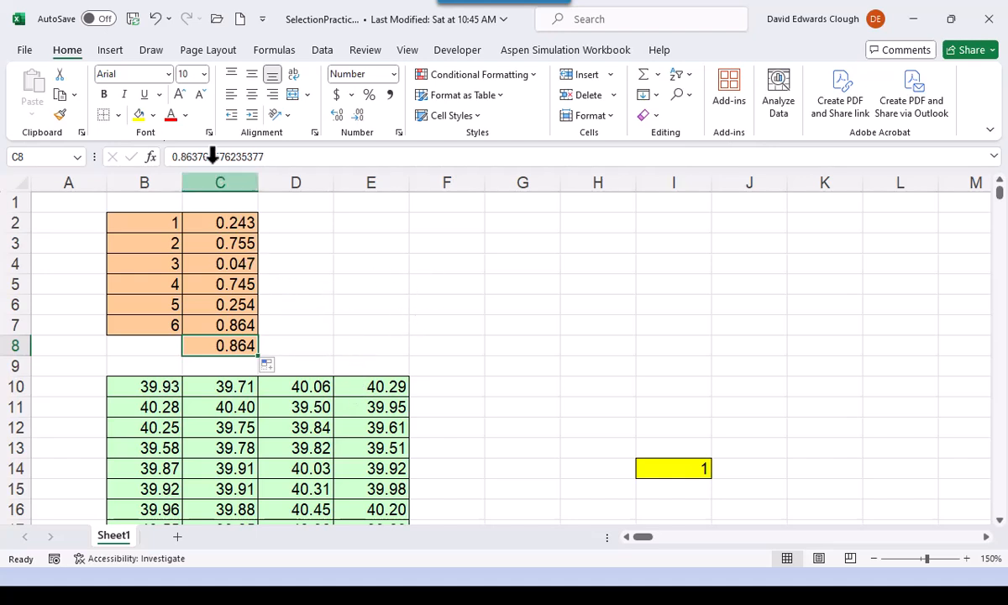
click(156, 19)
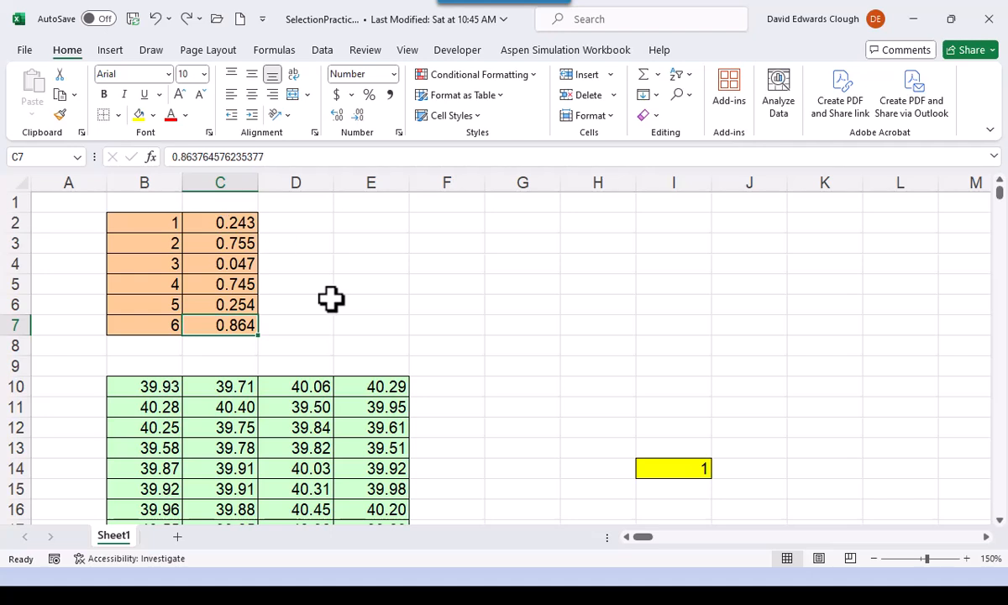
- Extend the number series in B6:B7 down into B8, and undo the extension
click(160, 304)
drag(160, 304, 160, 324)
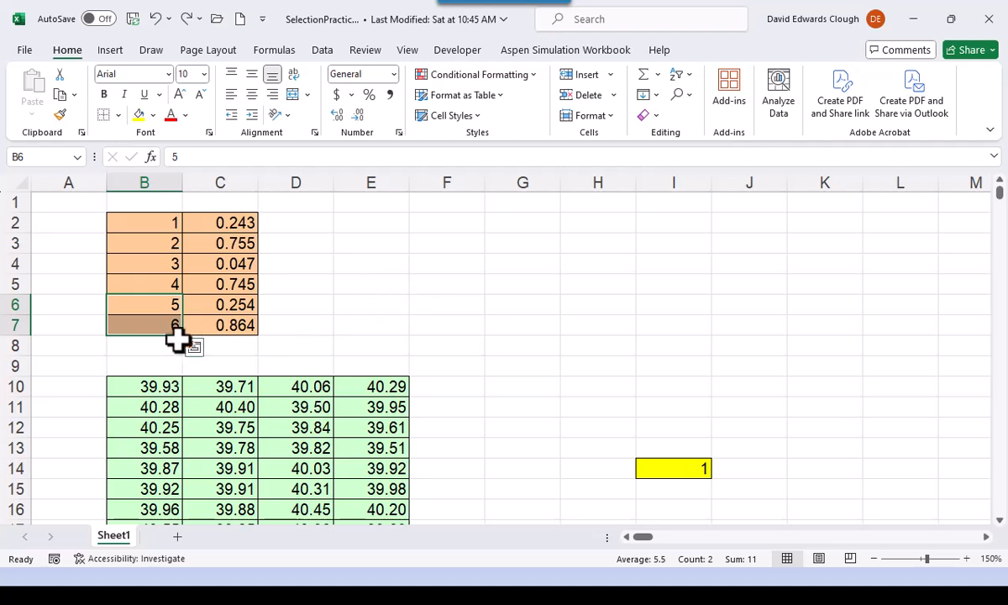
drag(185, 339, 185, 346)
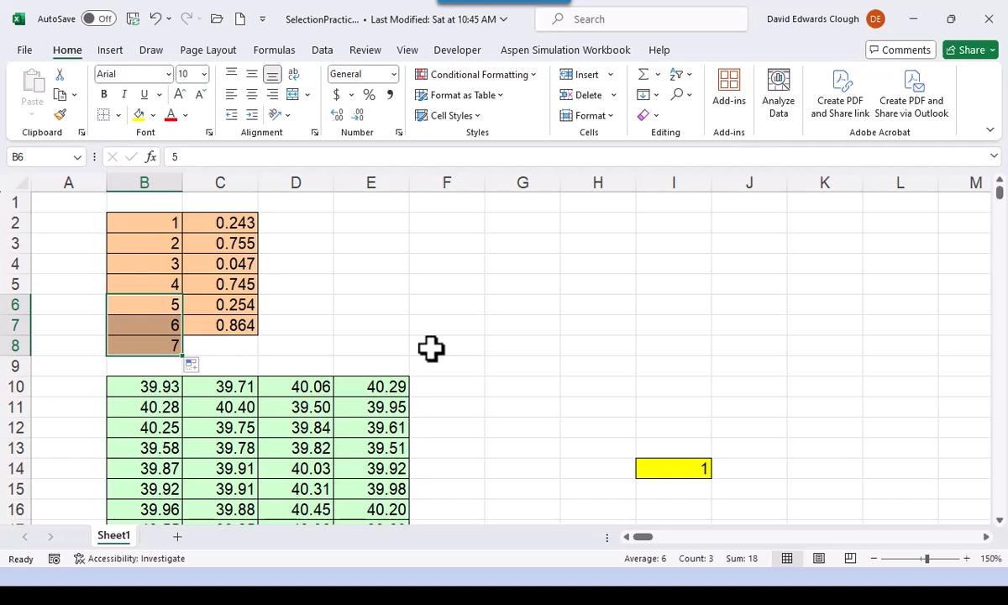
click(166, 347)
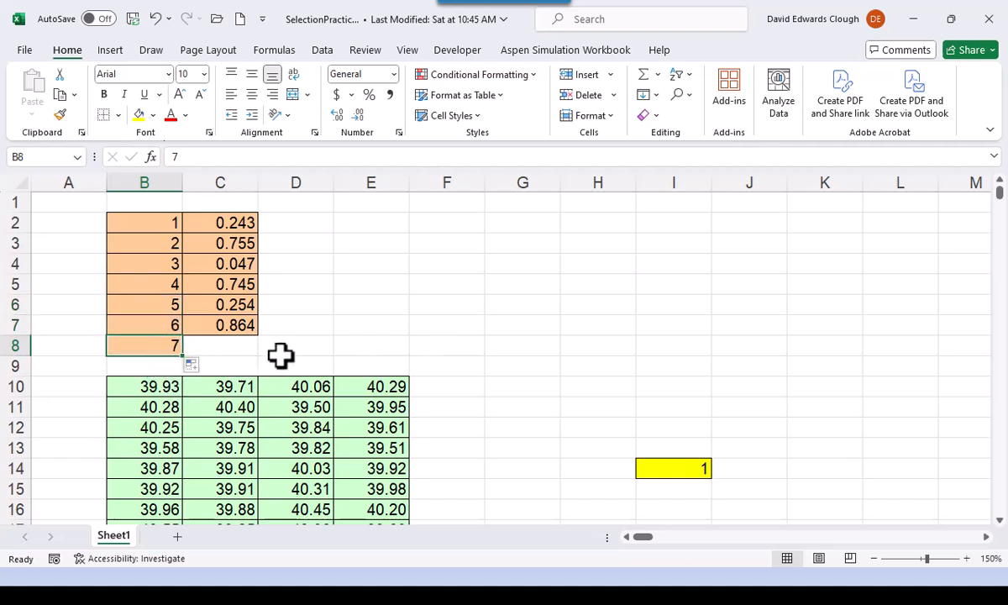
click(155, 21)
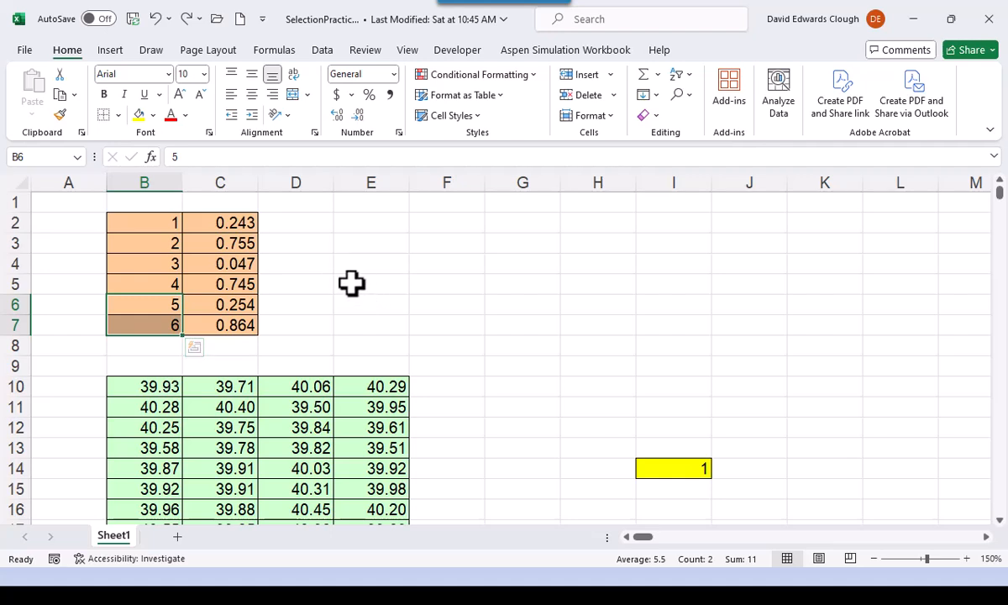
- Enter 1 in A10 and 2 in A11, and return to A10
click(90, 389)
text(1)
key(Return)
text(2)
key(Return)
key(Up)
key(Up)
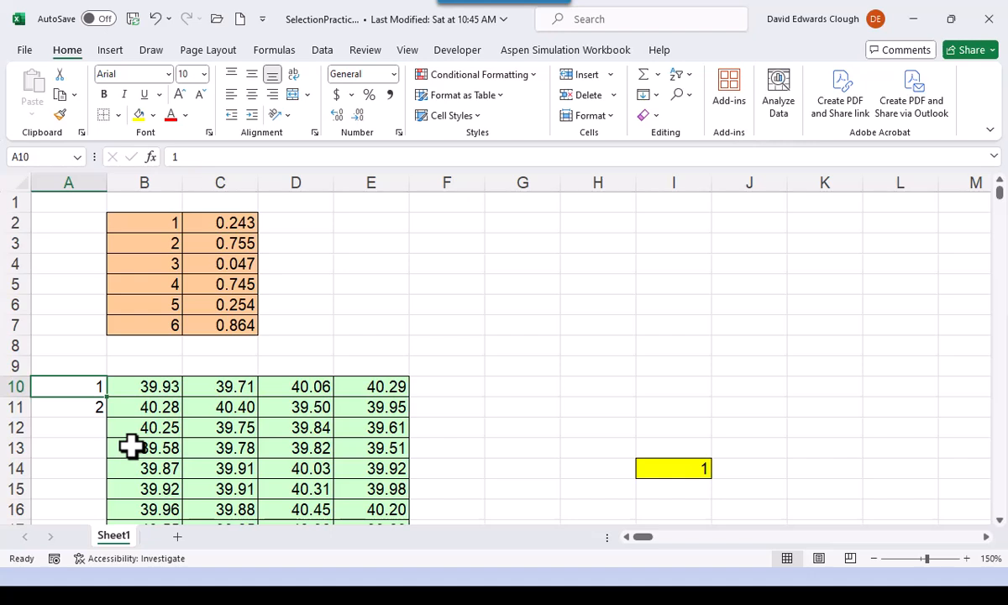
- Auto-fill the A10:A11 series down alongside the whole data table, and go to its last cell, A759
key(shift+Down)
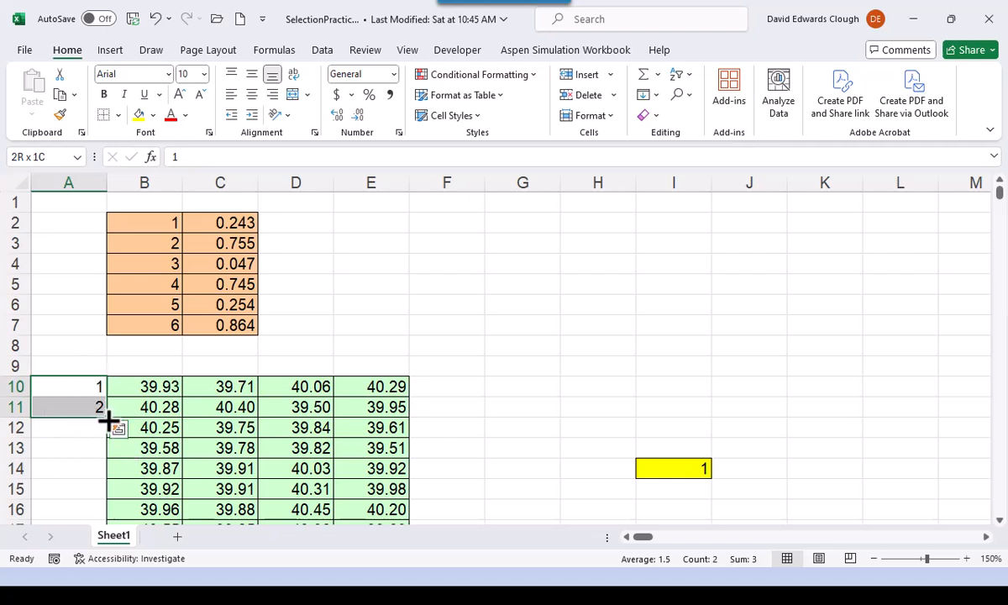
double_click(109, 417)
click(88, 389)
key(ctrl+Down)
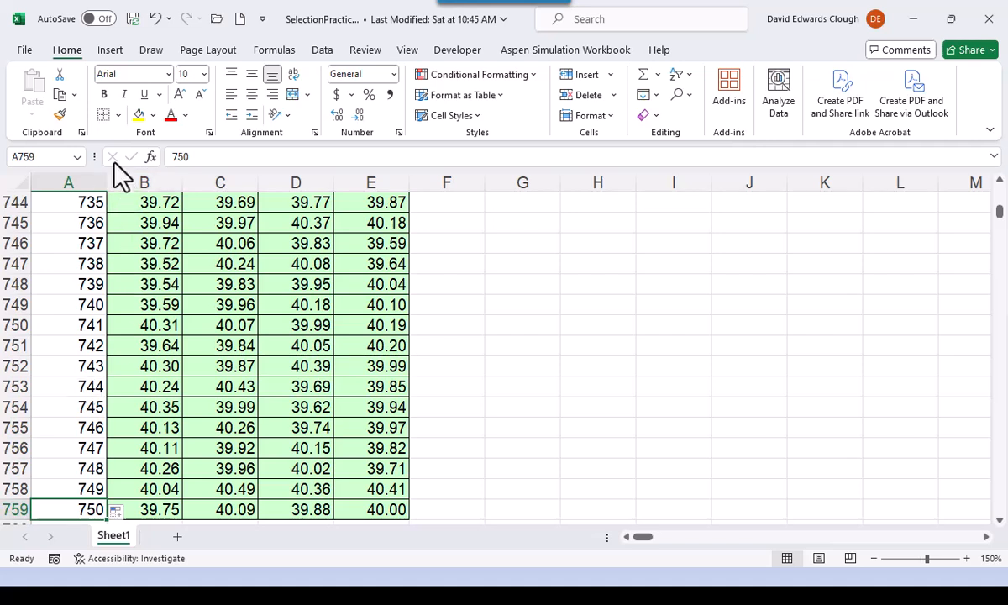
- Undo the series fill in column A and the entries in A10 and A11
click(154, 19)
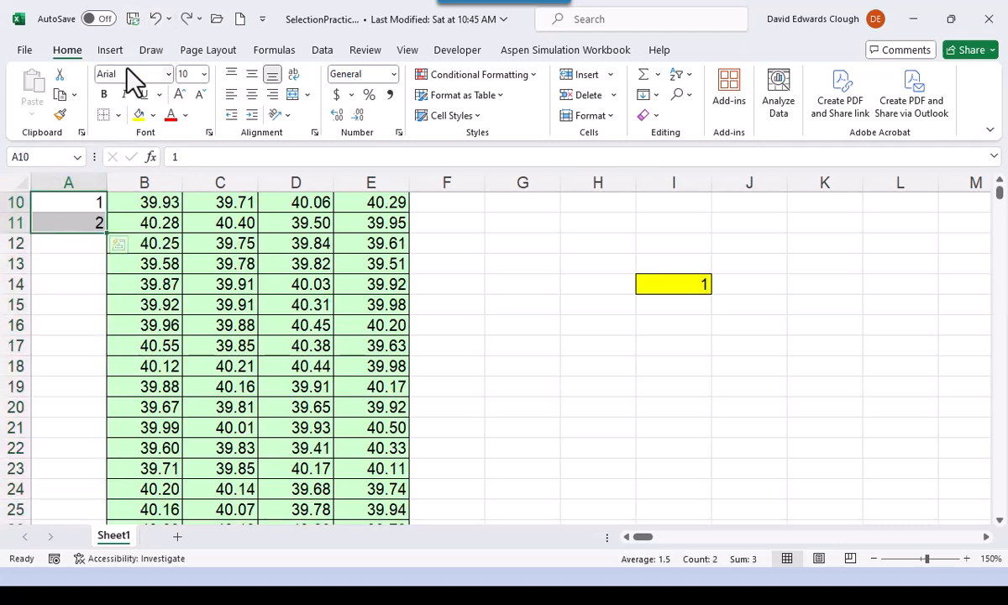
click(159, 19)
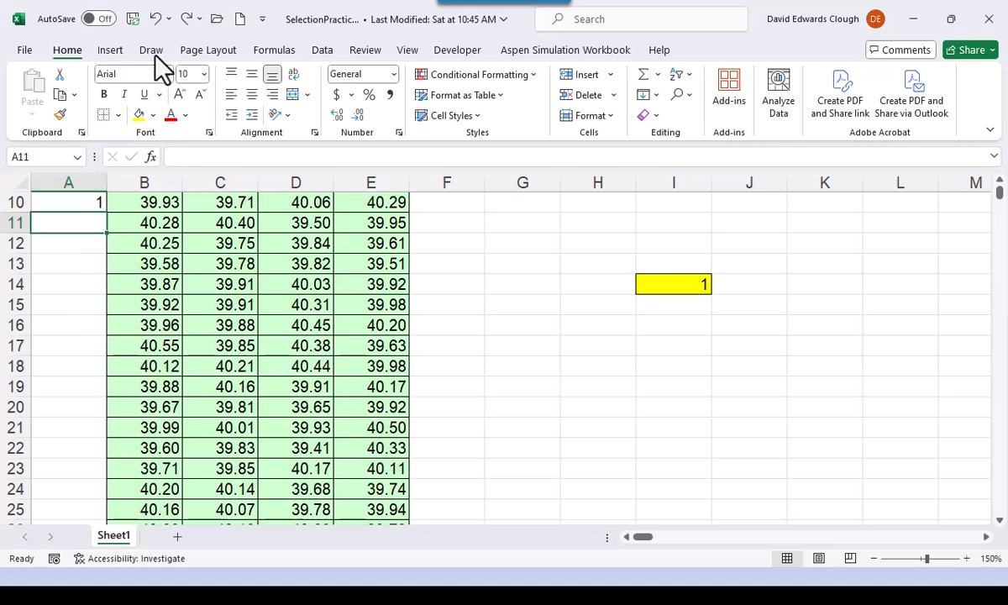
click(156, 19)
click(157, 19)
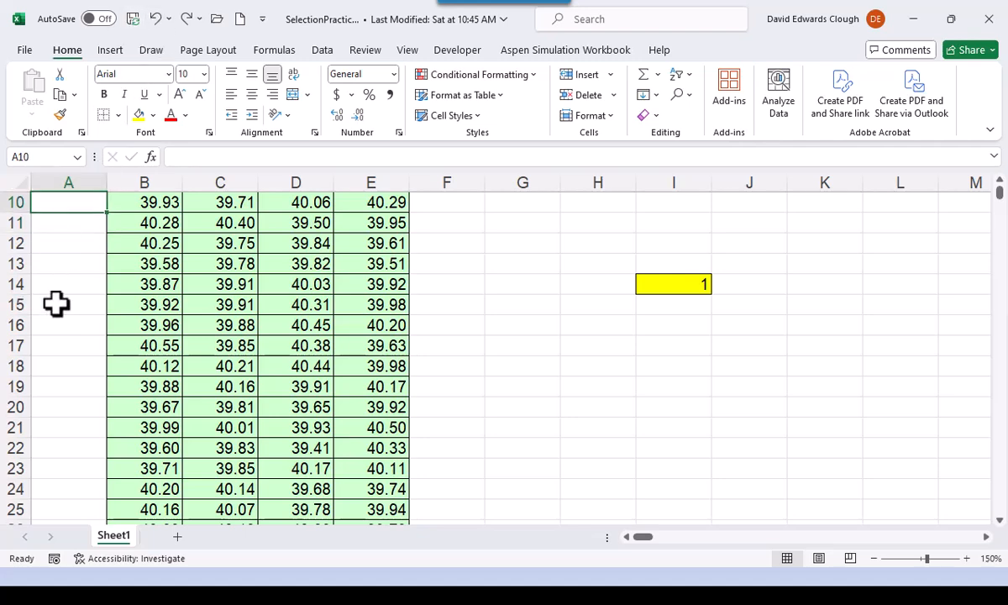
scroll(54, 289, up, 3)
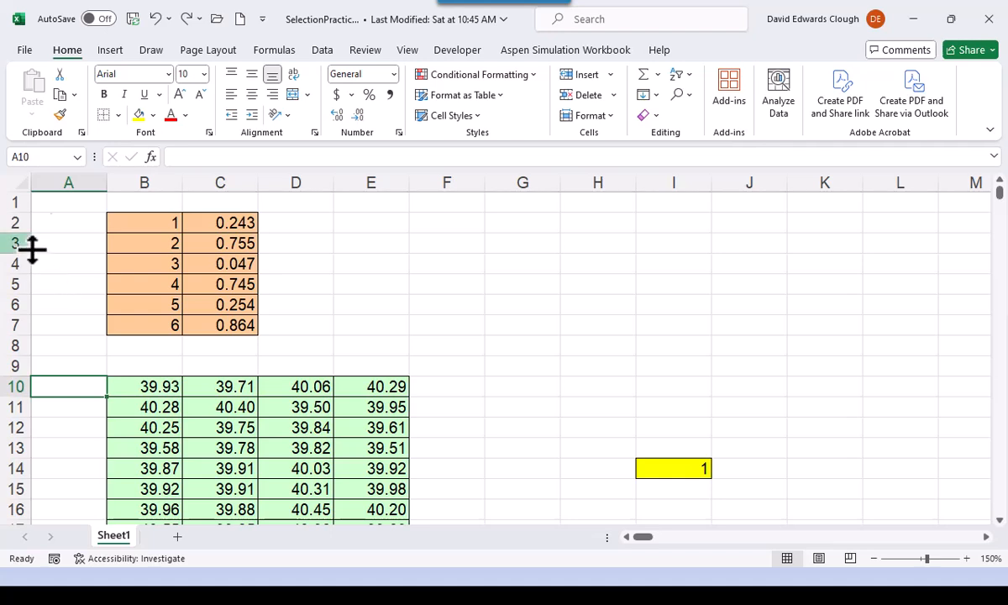
- Move cell C2 with its formatting to E2, and undo the move
click(233, 221)
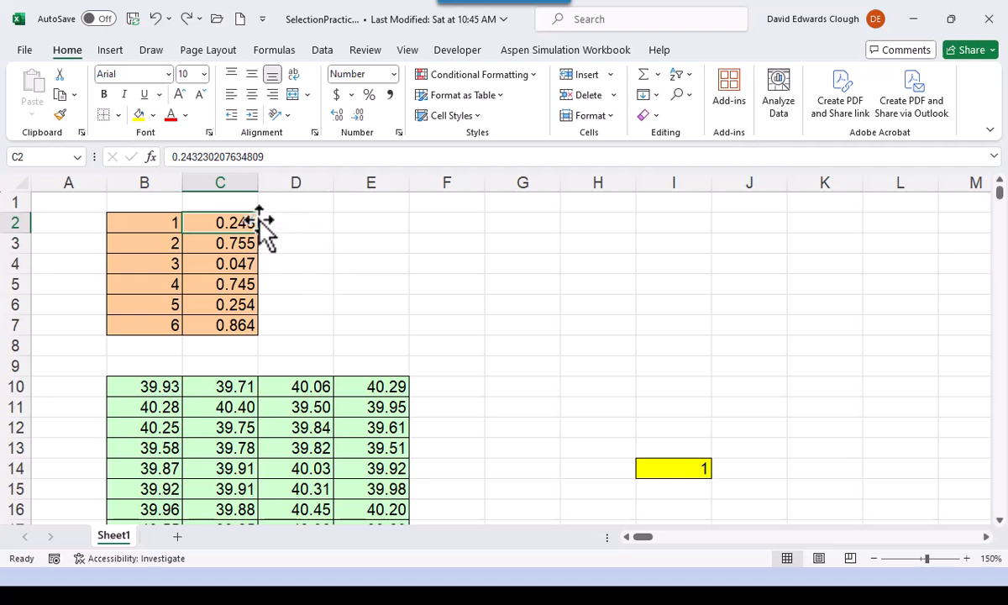
drag(260, 221, 391, 244)
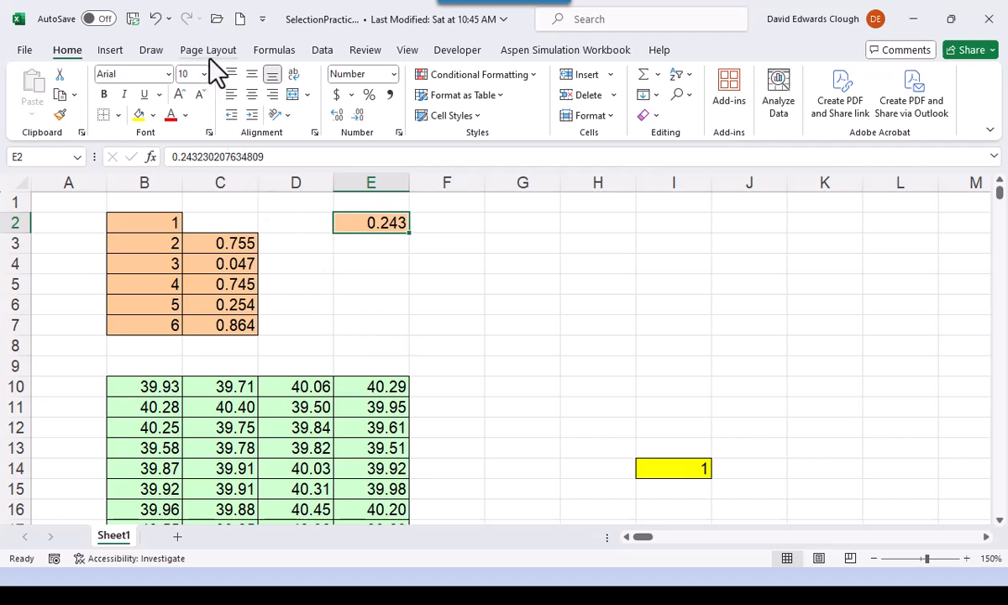
click(156, 20)
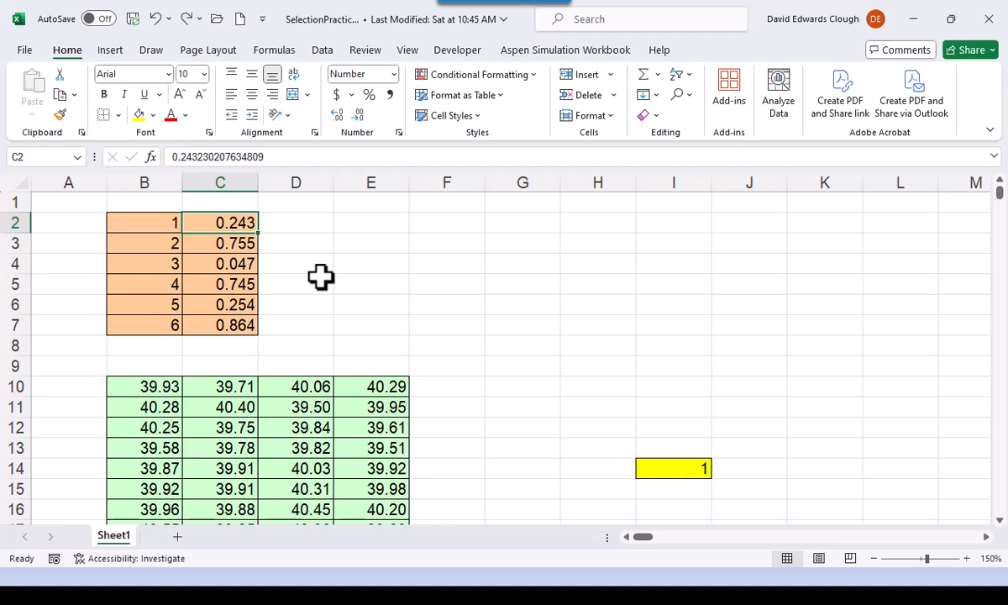
- Cut cell C2 and paste it into E2 using the clipboard, and undo the paste
key(ctrl+c)
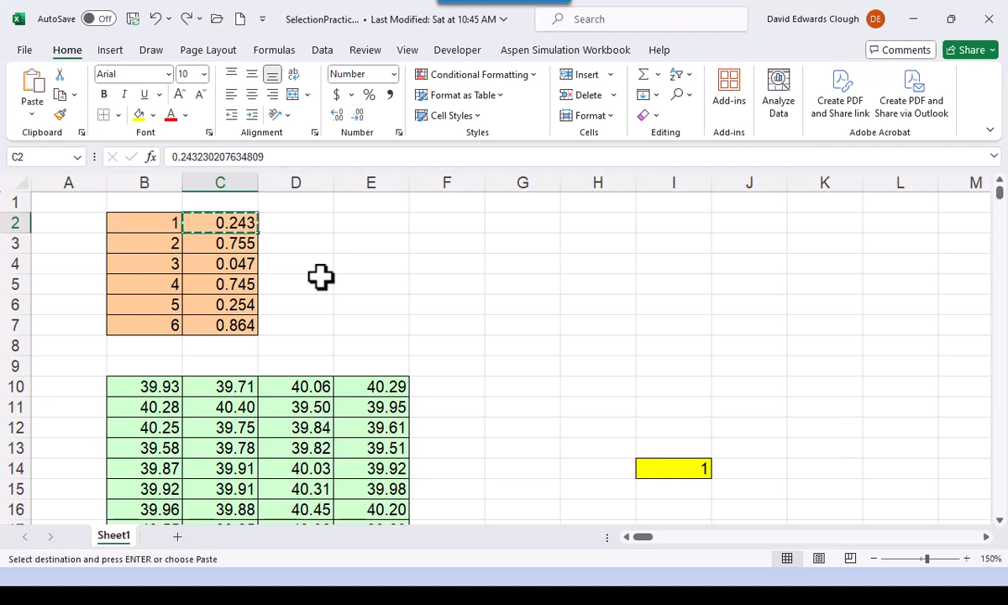
click(363, 220)
key(Return)
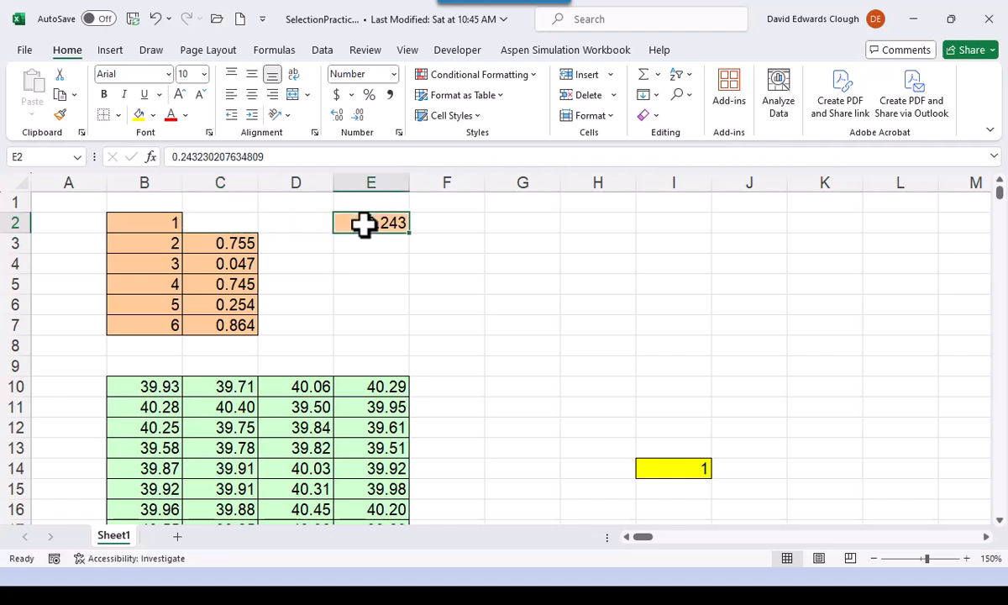
click(154, 18)
key(Escape)
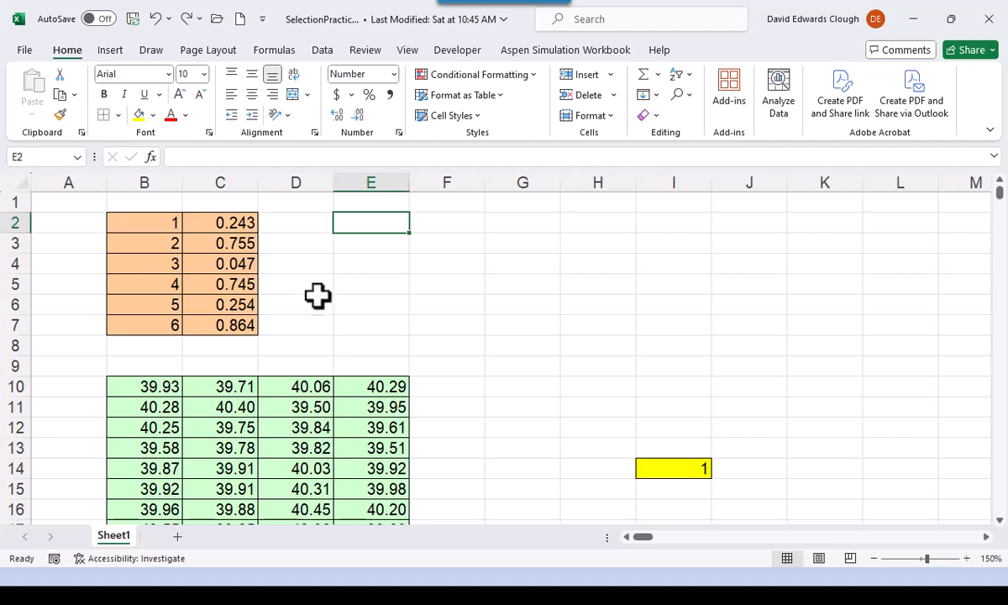
- Select the whole data table B10:E759 and move it one column over to start at C10, and undo the move
click(167, 386)
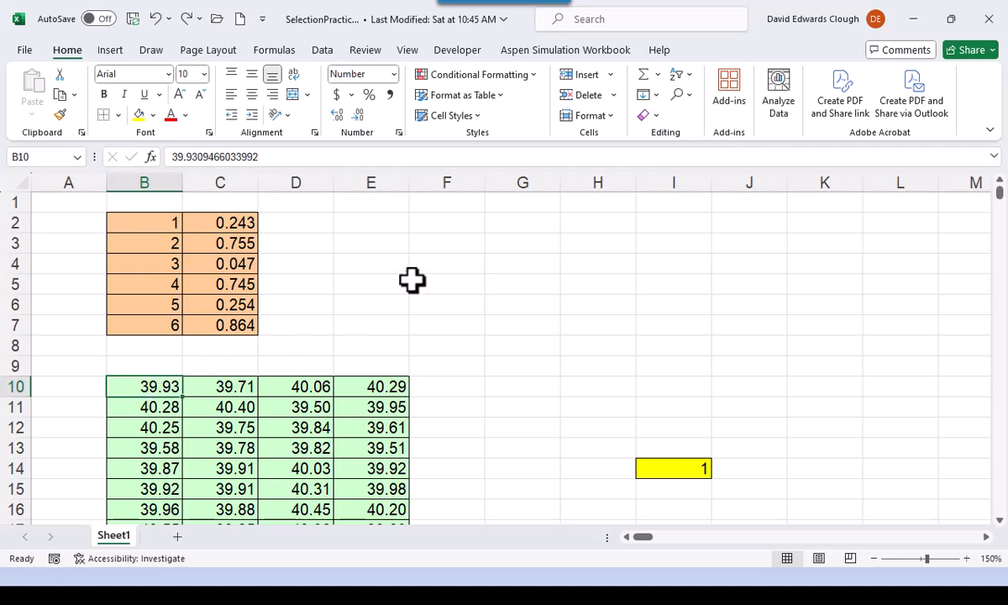
key(ctrl+shift+Right)
key(ctrl+shift+Down)
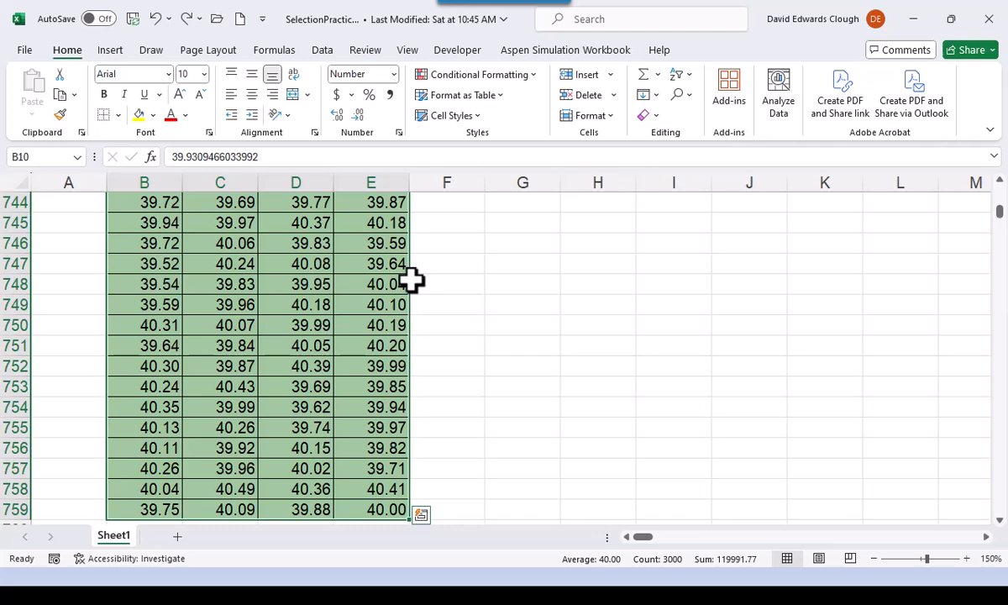
key(ctrl+BackSpace)
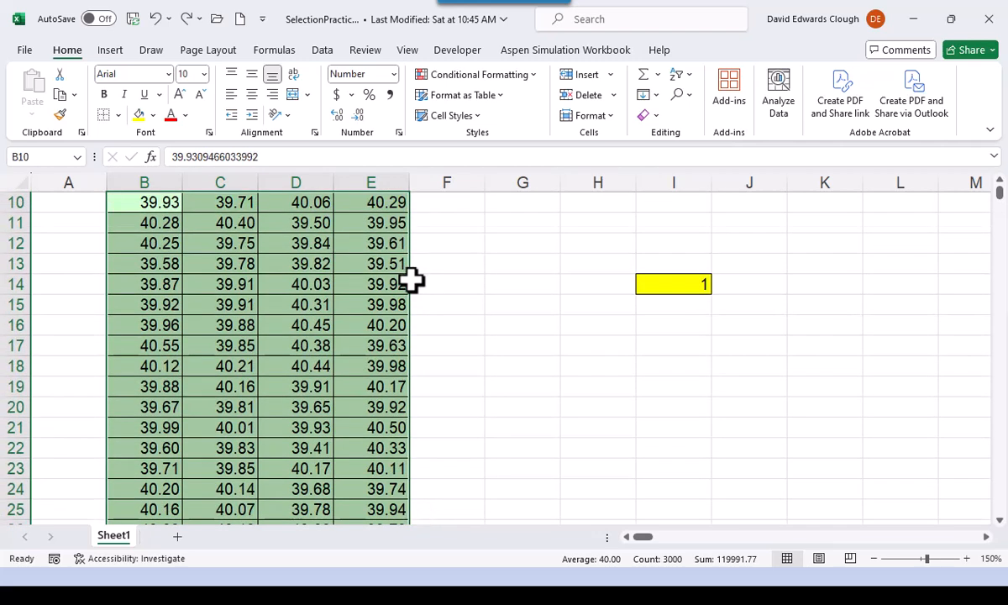
scroll(408, 277, up, 2)
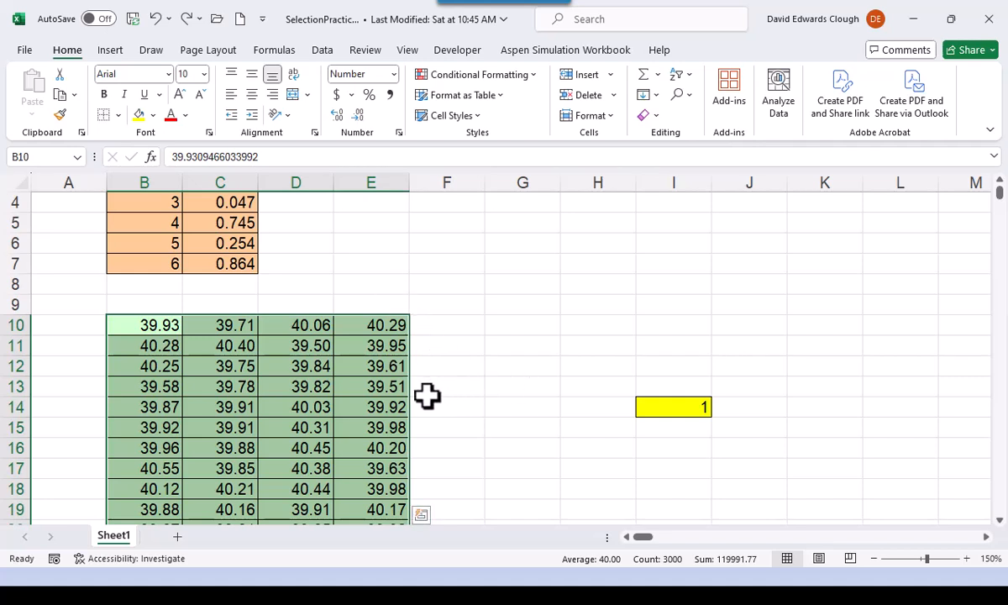
drag(411, 394, 447, 414)
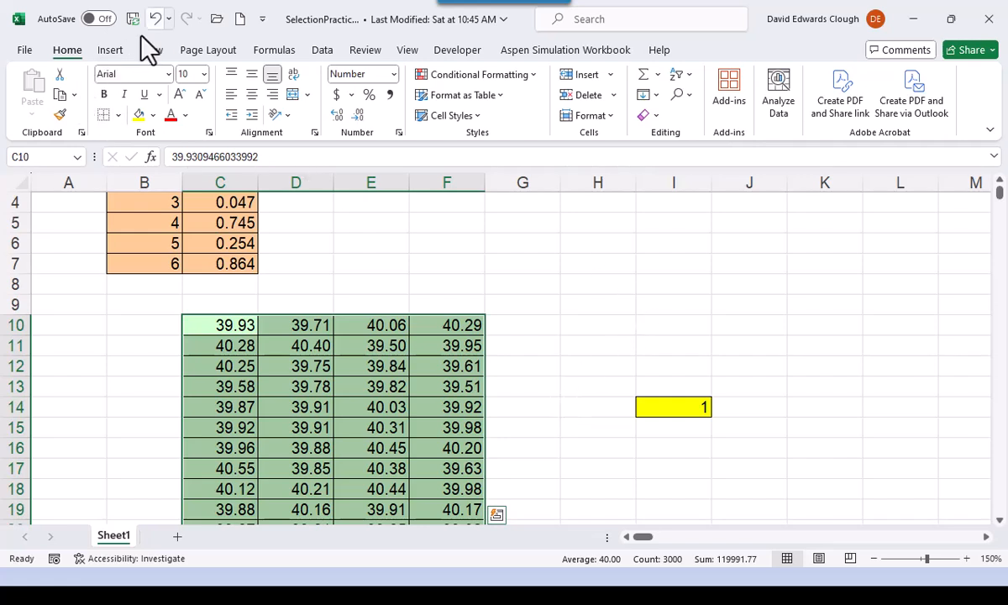
click(155, 19)
click(330, 259)
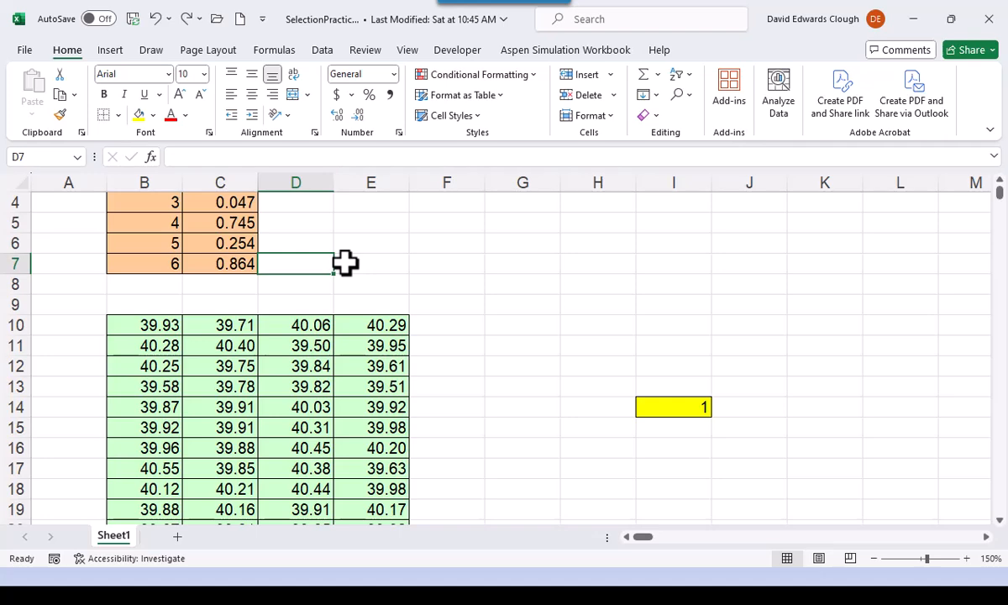
- Return to cell A1 and create a new blank workbook
scroll(344, 263, down, 4)
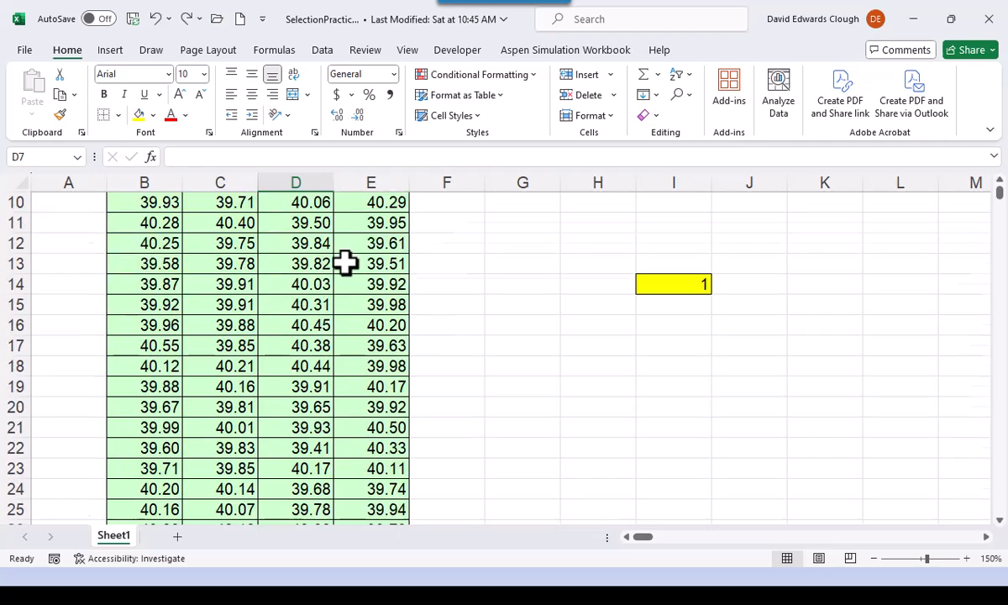
scroll(336, 260, up, 5)
click(87, 202)
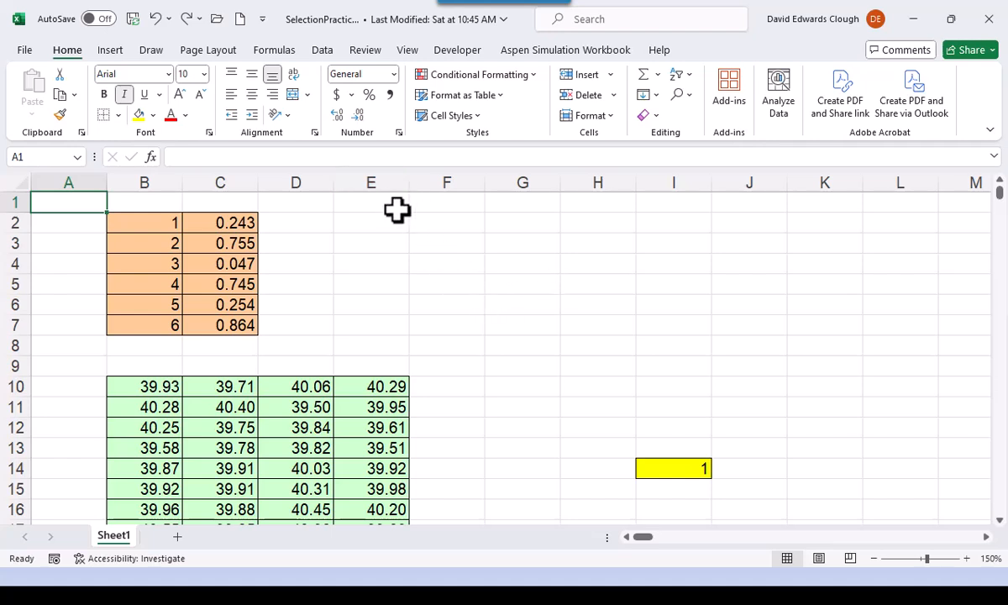
click(26, 50)
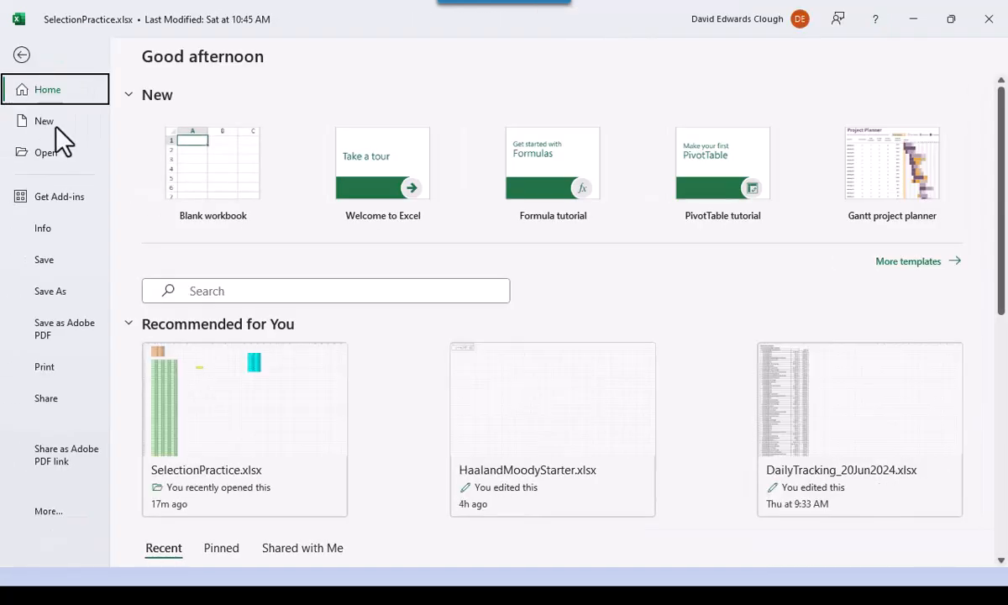
click(22, 55)
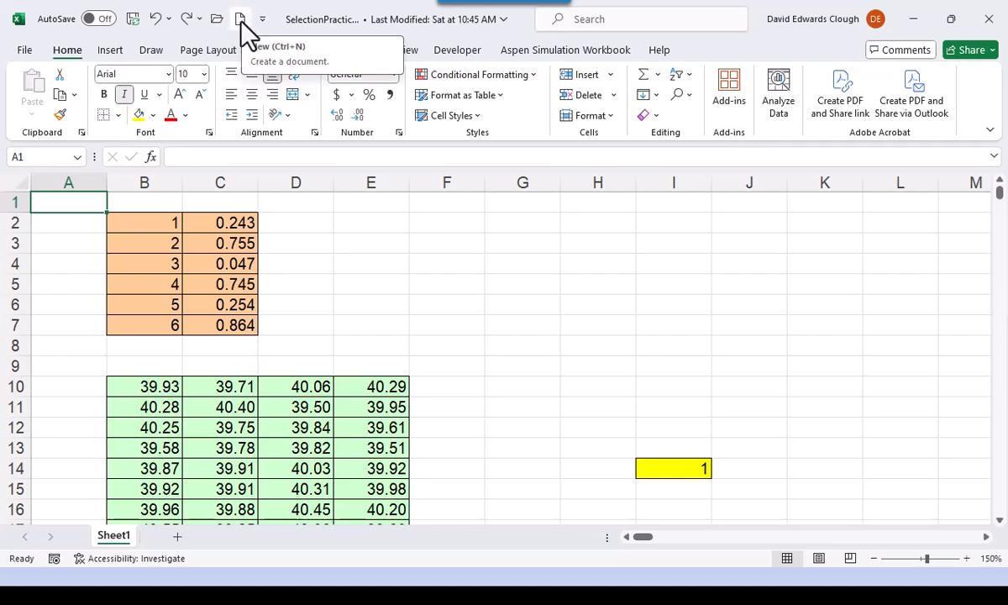
click(242, 25)
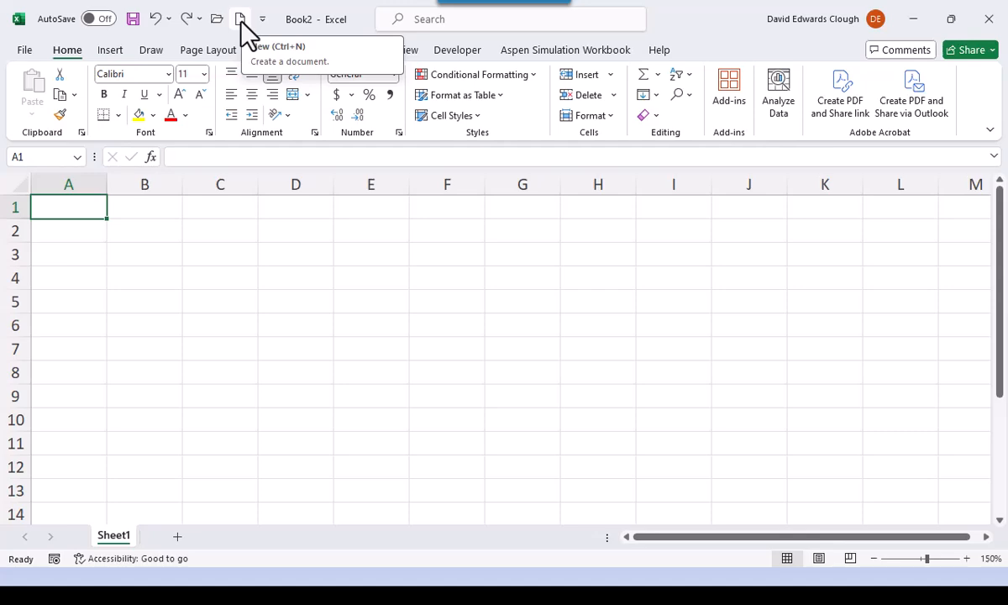
- Switch back to the SelectionPractice.xlsx workbook and close it without saving the changes
key(alt+Tab)
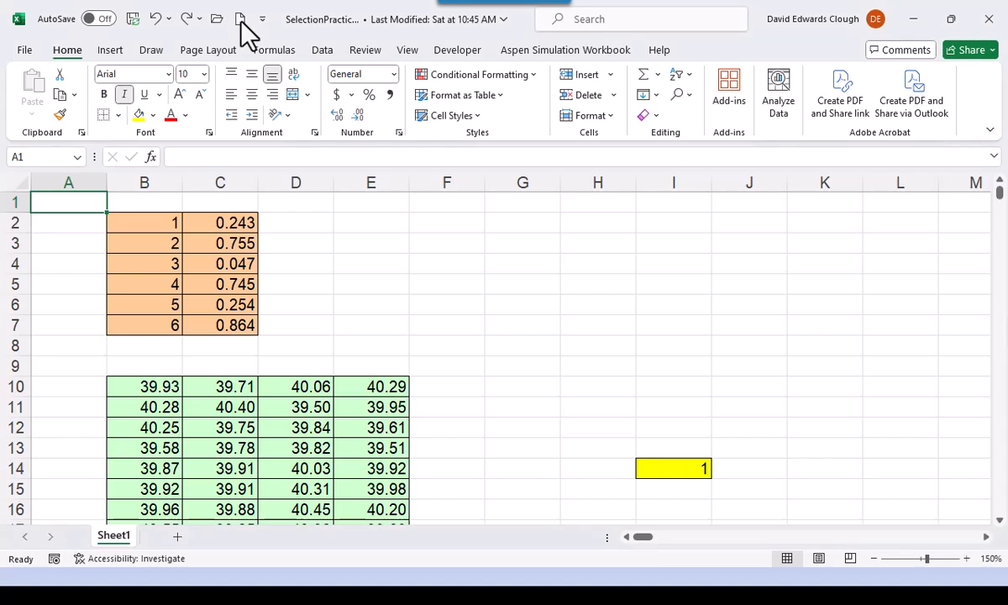
click(989, 21)
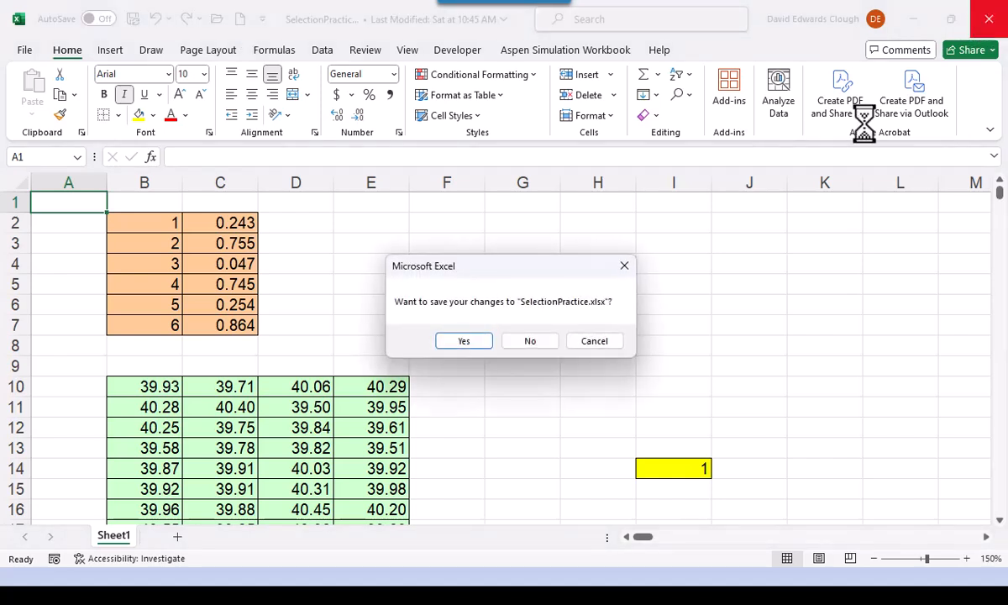
click(546, 348)
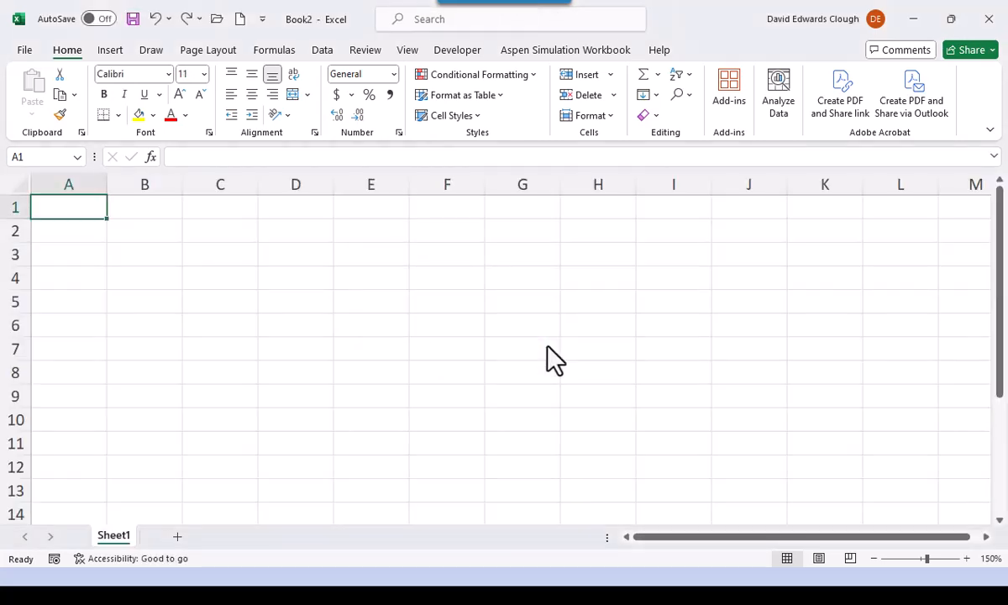
- Enter the formula =(sqrt(5)-1)/2 in cell B2 of the new workbook, keeping B2 selected
key(Down)
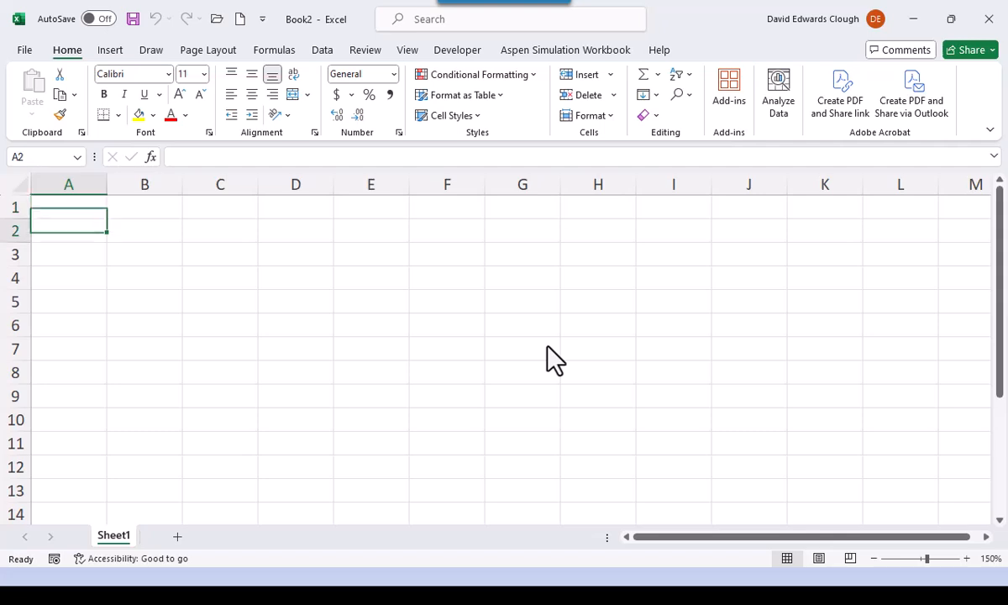
key(Right)
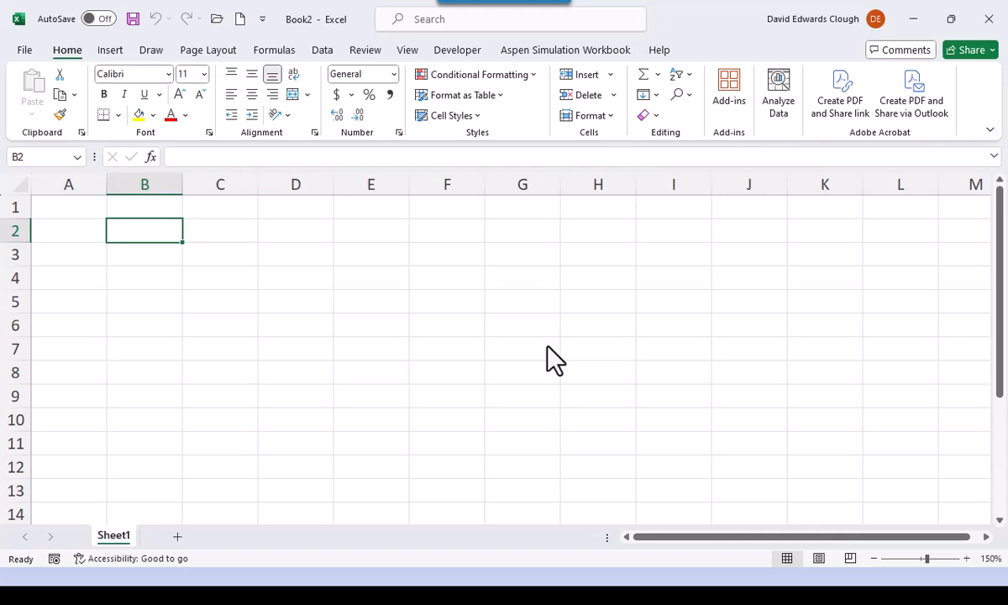
text(=)
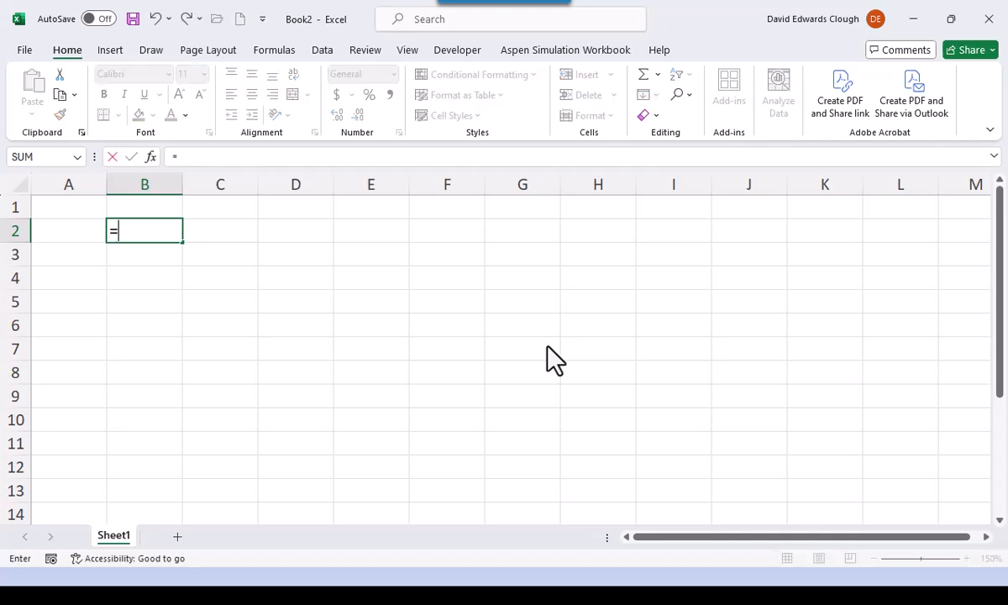
text((sqrt()
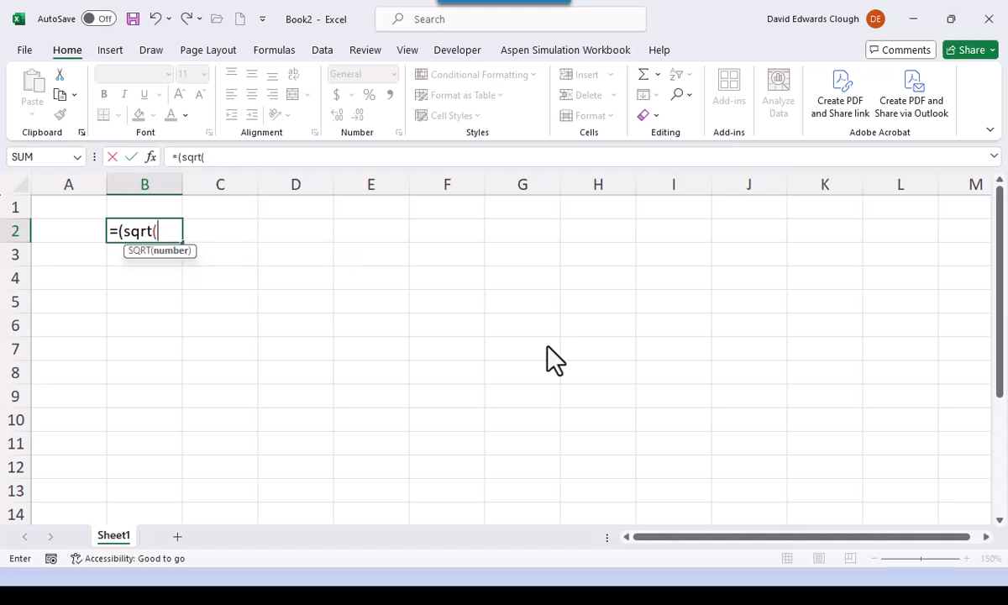
text(5))
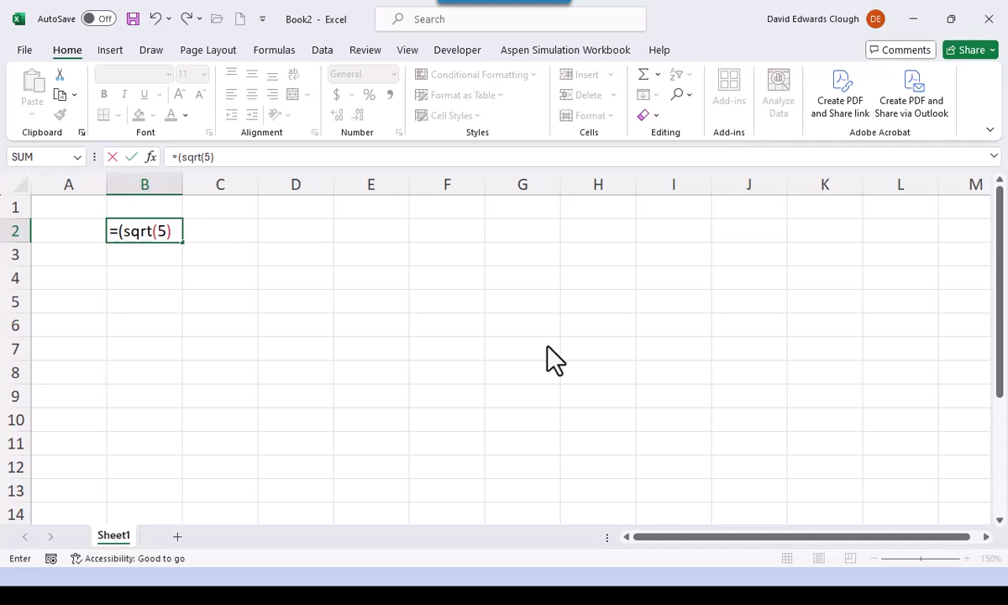
text(-1)/2)
key(ctrl+Return)
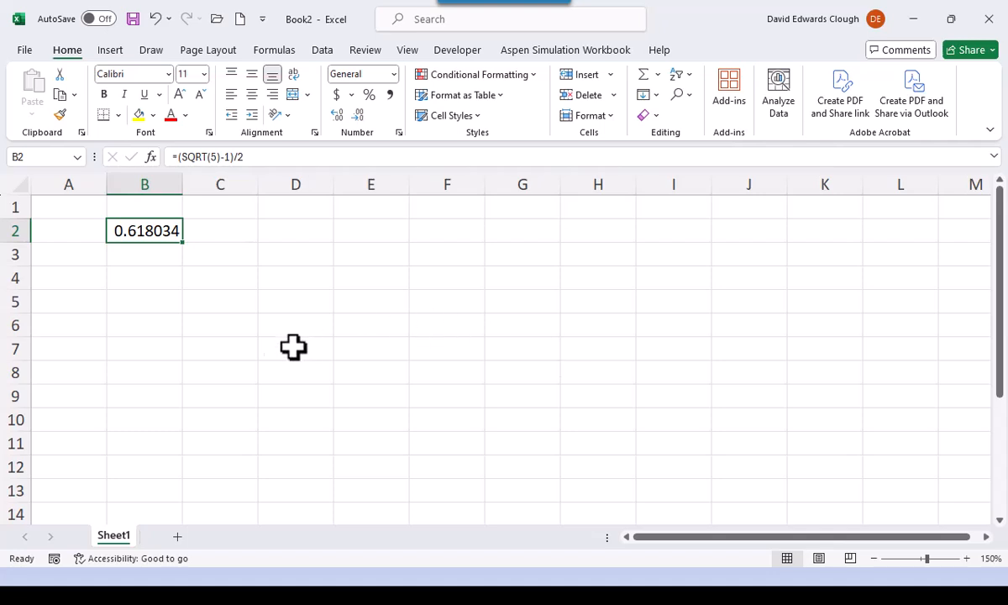
- Enter the reciprocal formula =1/B2 in cell B3, and clear it again, going back to B2
click(164, 258)
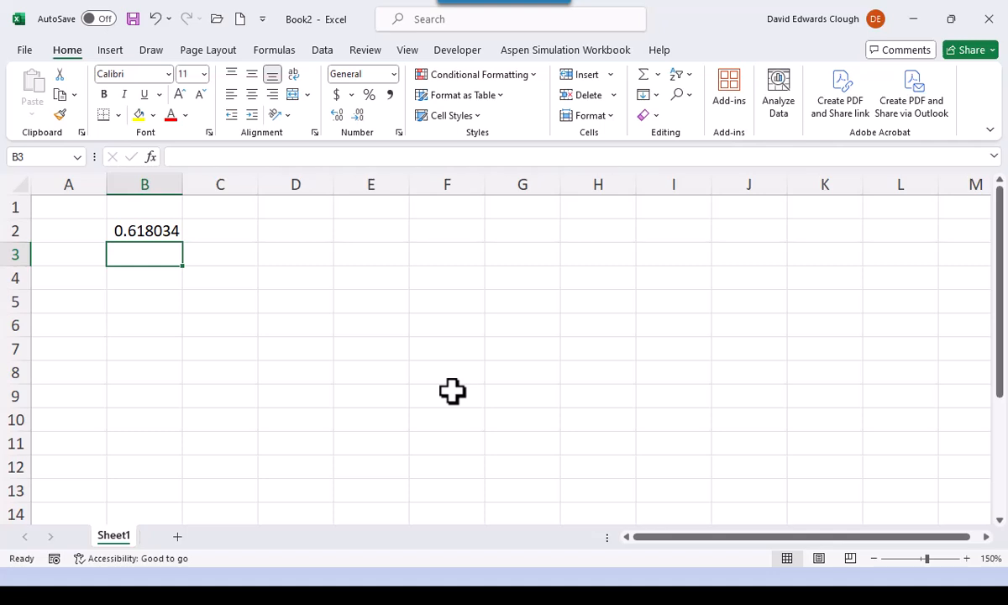
text(=)
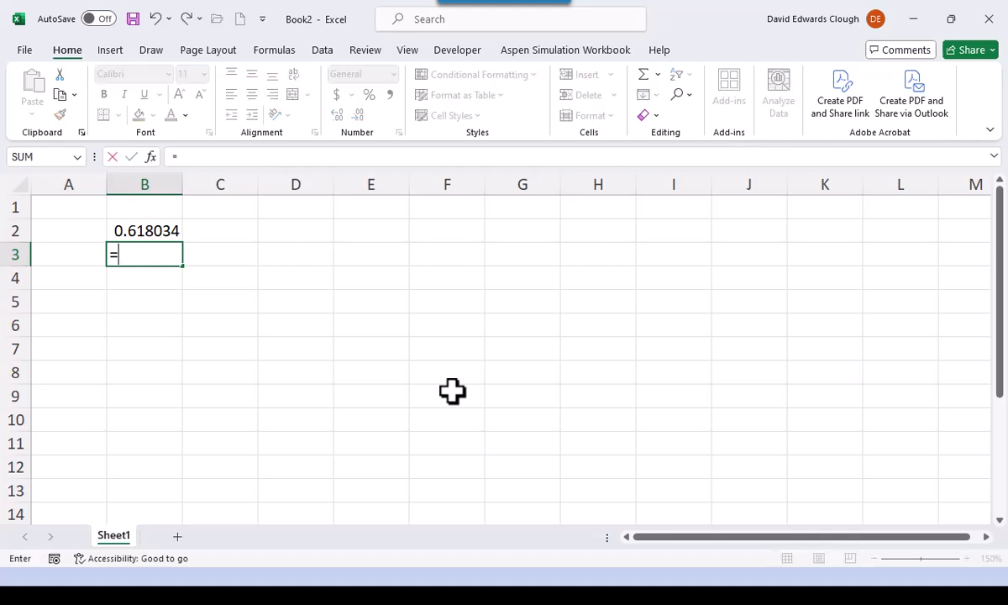
text(1/)
key(Up)
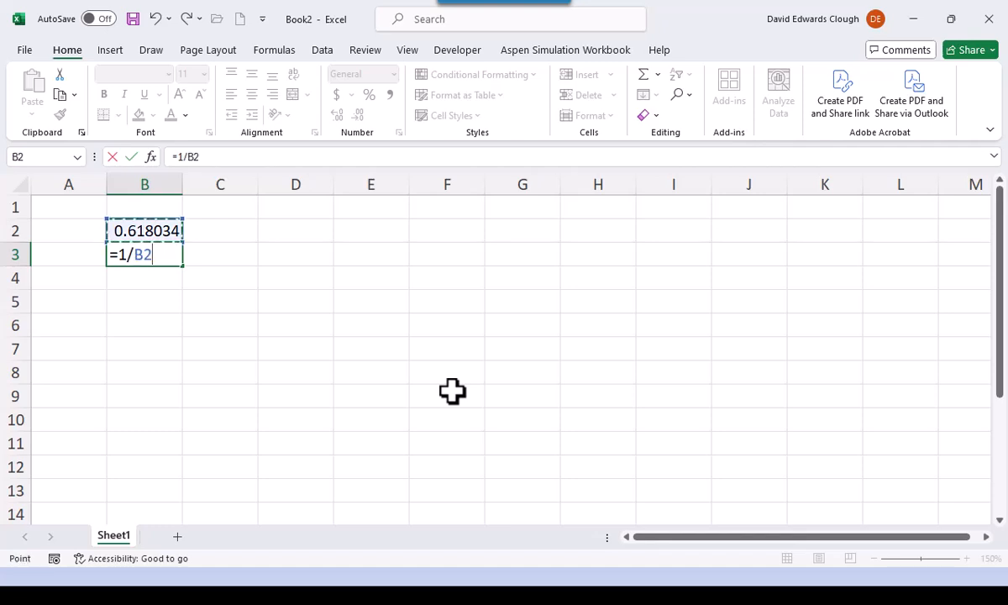
key(ctrl+Return)
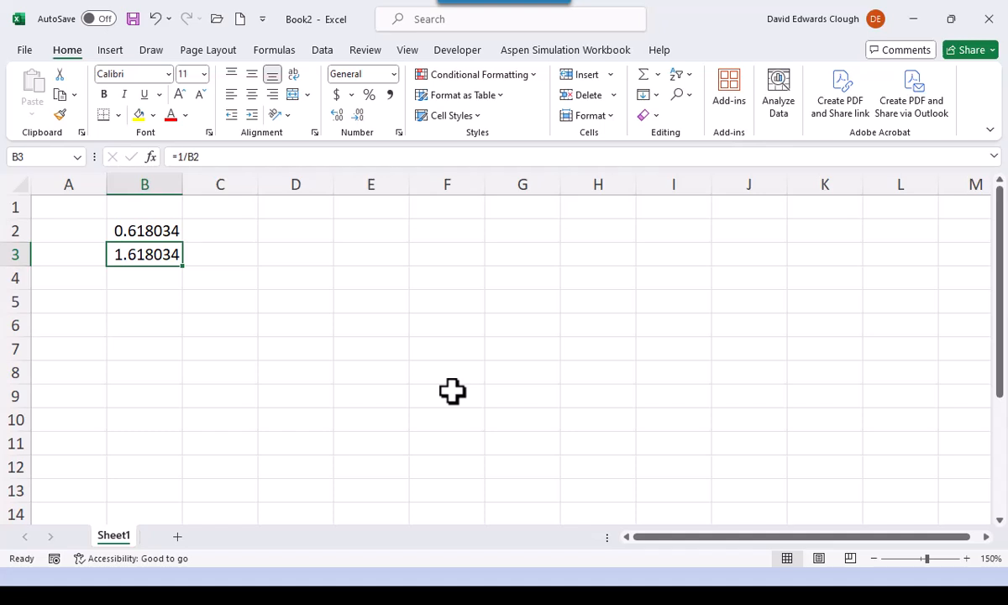
key(Delete)
key(Up)
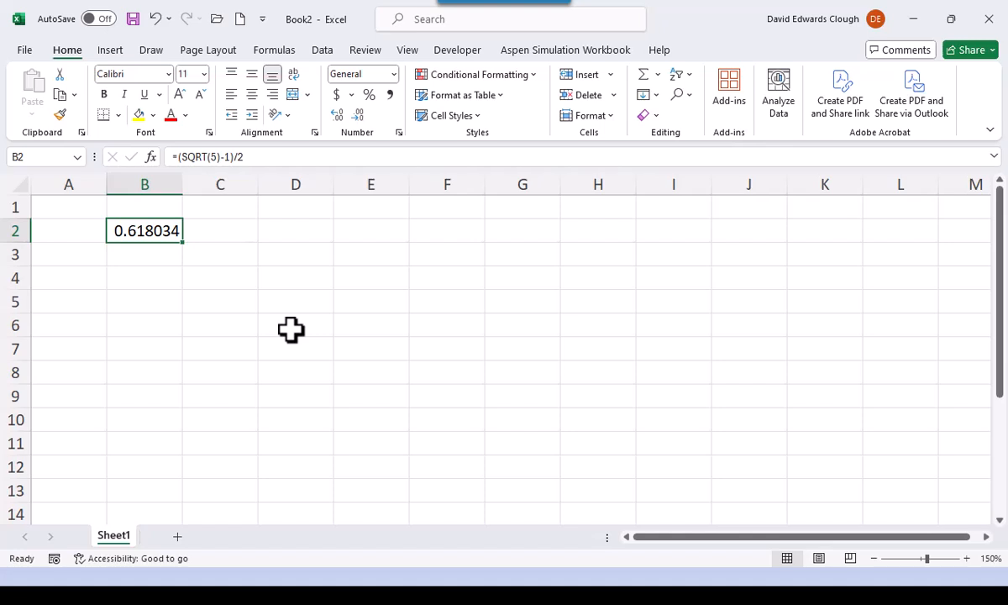
- Switch to the presentation and advance from the Excel main window layout slide to the Preferred Settings slide
key(alt+Tab)
key(alt+Tab)
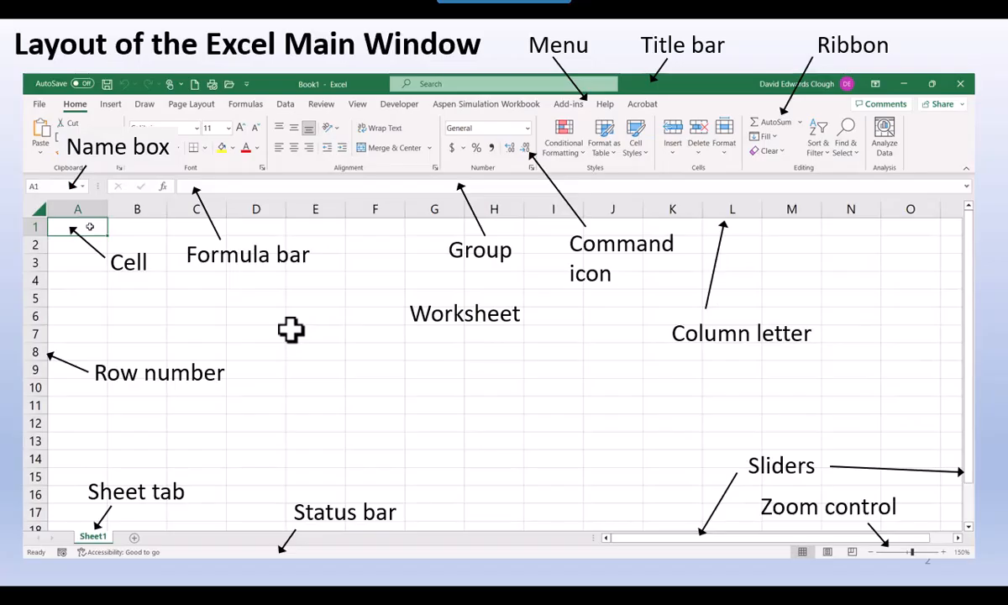
key(Right)
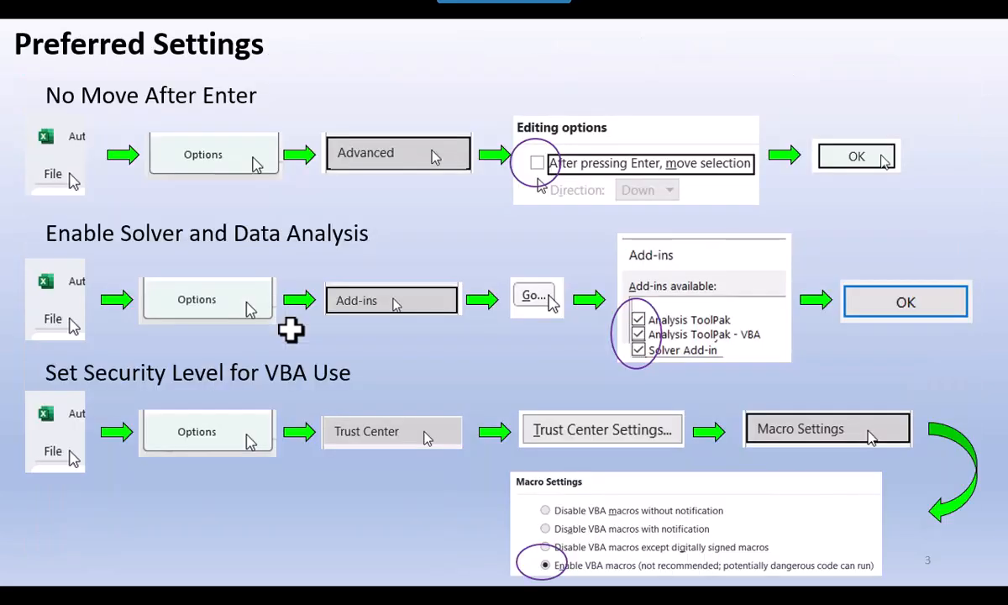
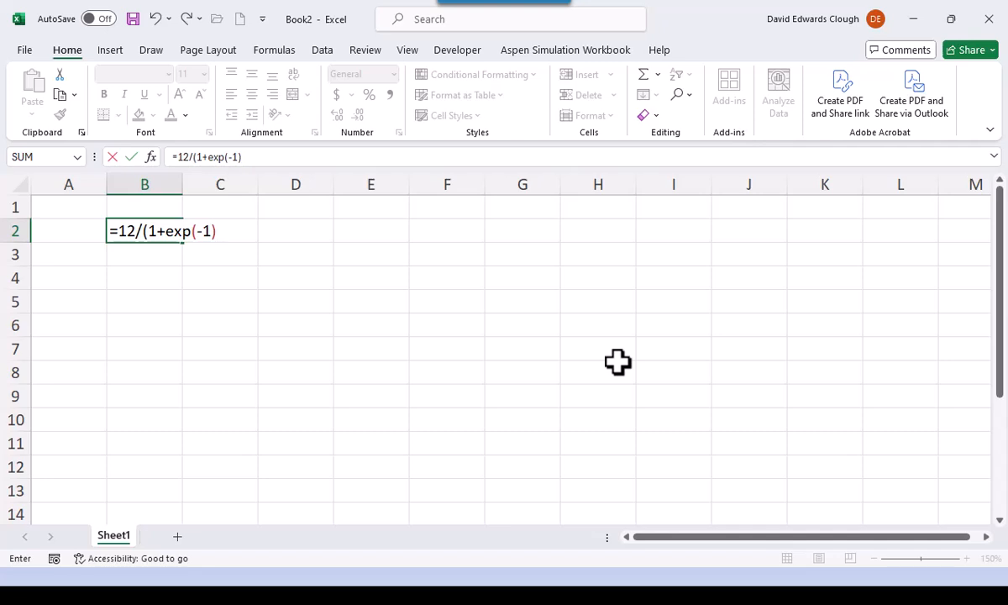
- Complete the formula =12/(1+exp(-1))/7^1.5 in cell B2, keeping B2 selected
text()/7^1.5)
key(ctrl+Return)
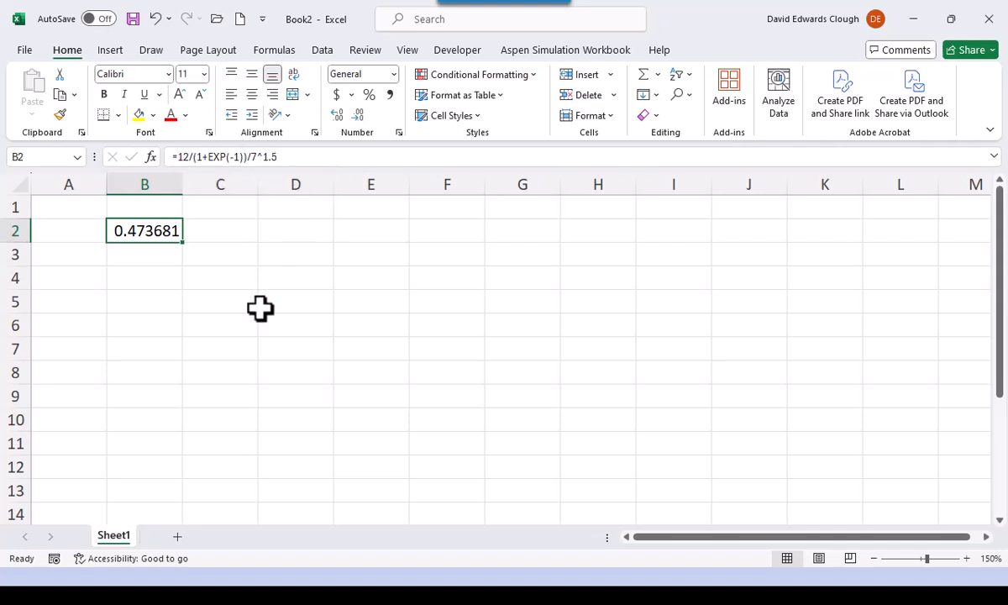
- Examine the parentheses and the EXP term of B2's formula in edit mode, leaving the formula as it is
double_click(151, 228)
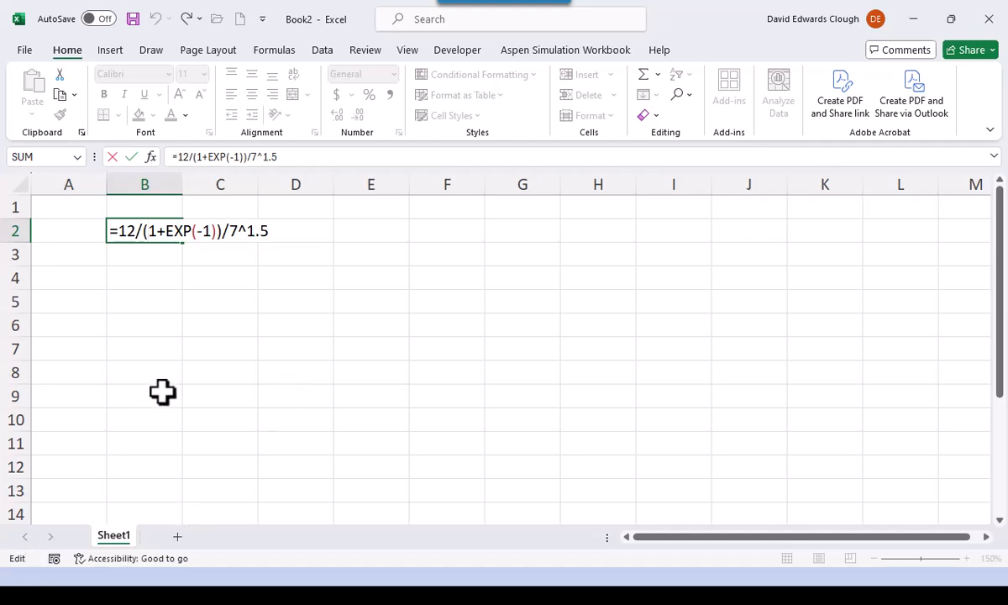
key(Right)
key(Right)
key(Right)
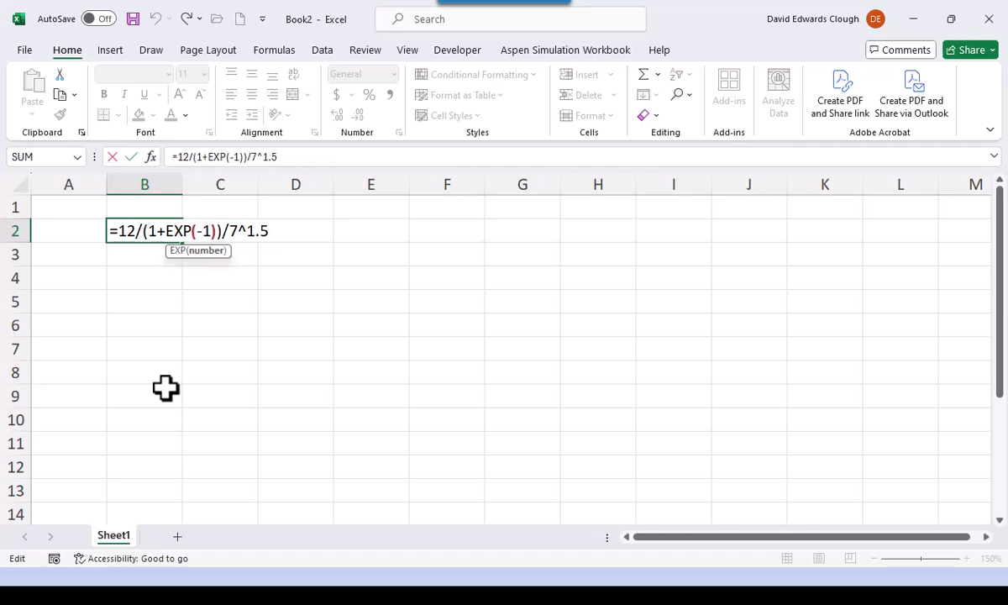
key(Left)
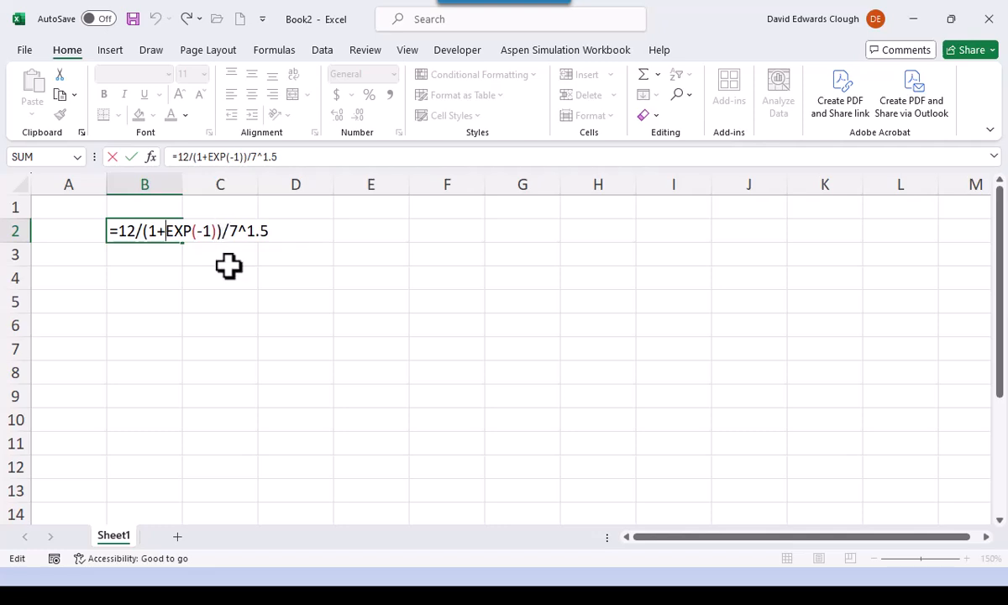
key(ctrl+Return)
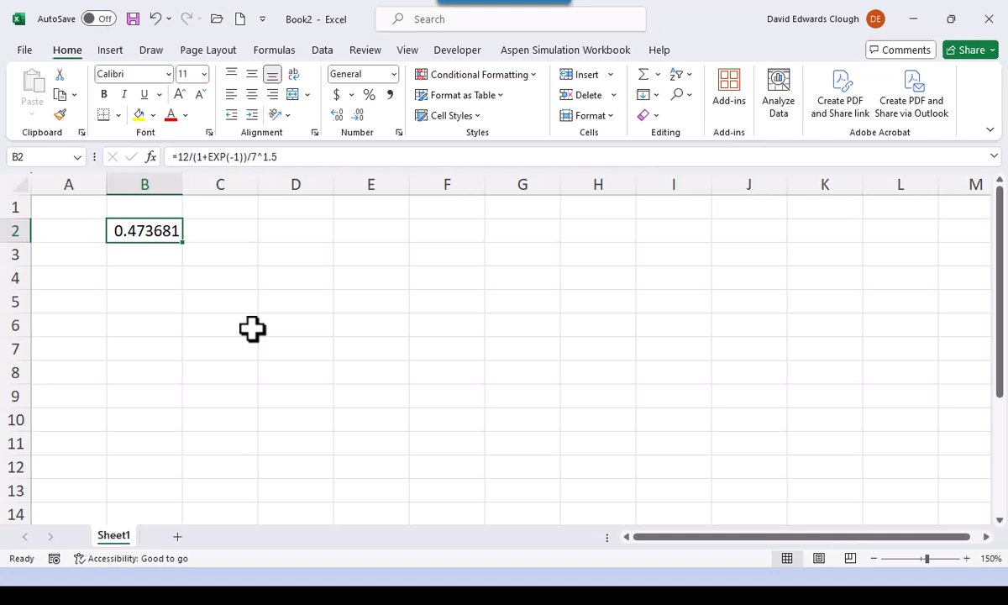
- Rewrite the formula in B2 with a single grouped denominator as =12/((1+EXP(-1))*7^1.5)
key(F2)
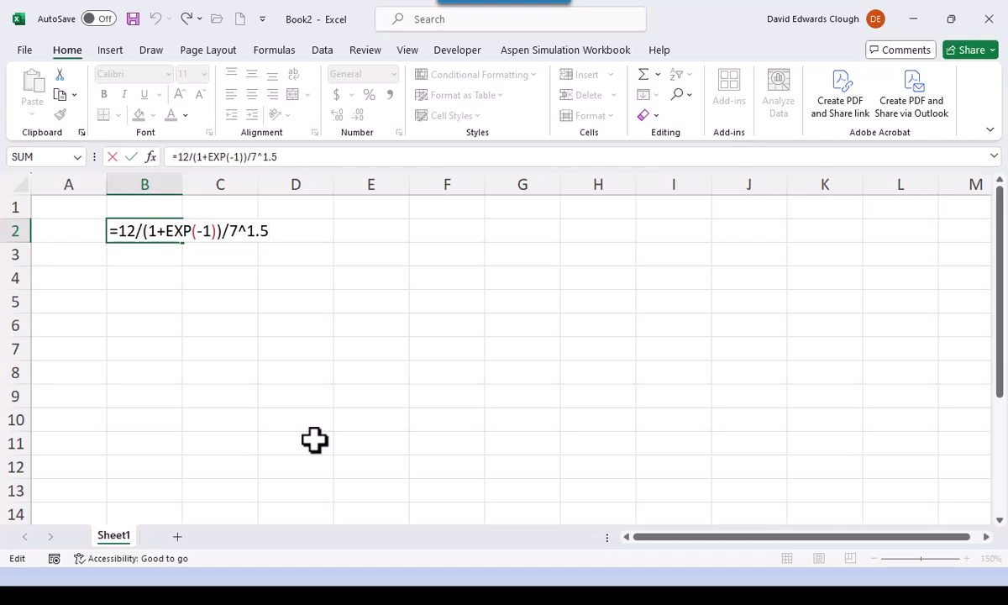
click(147, 235)
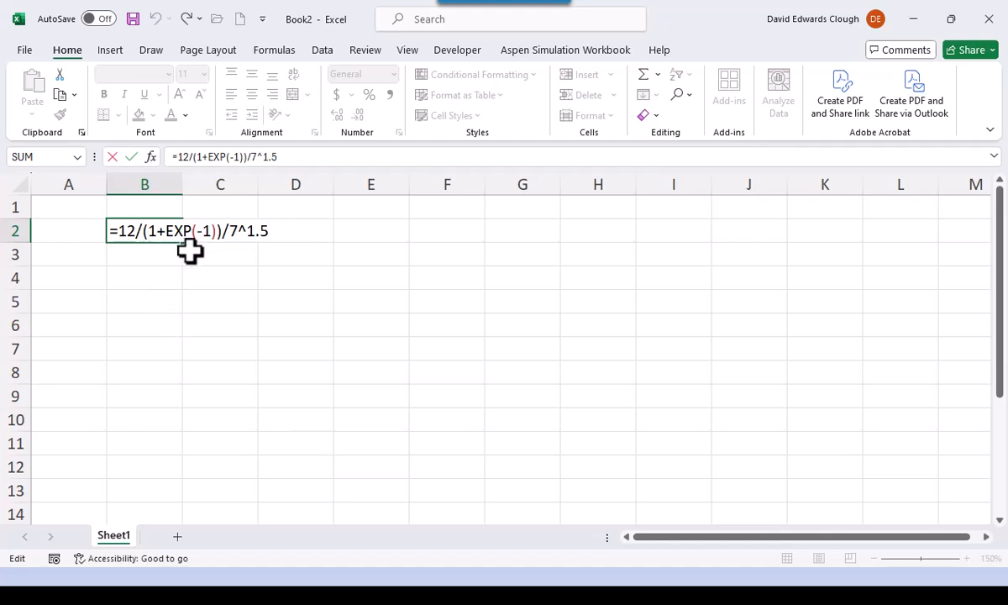
key(Left)
text(()
key(End)
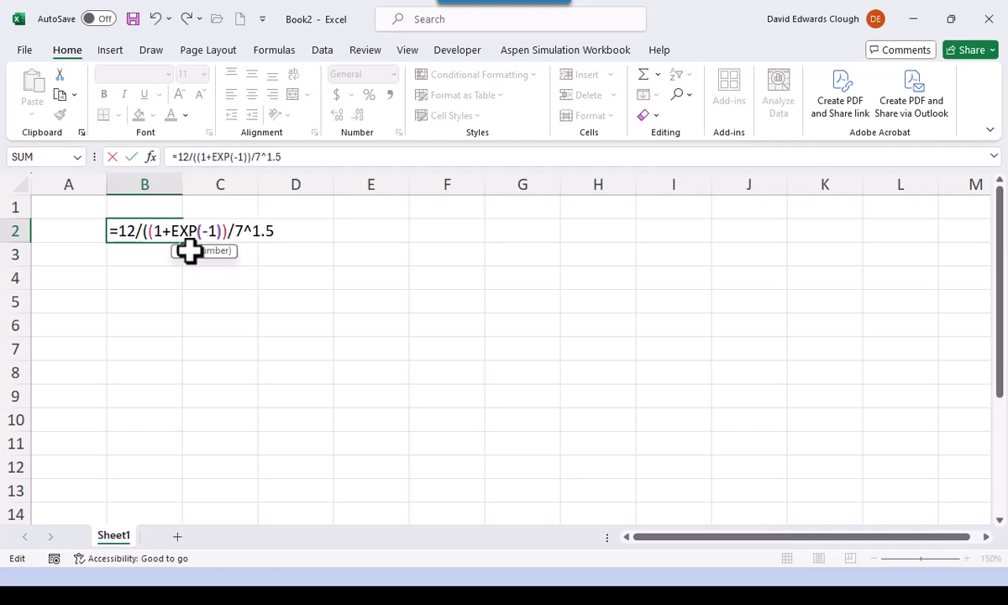
text())
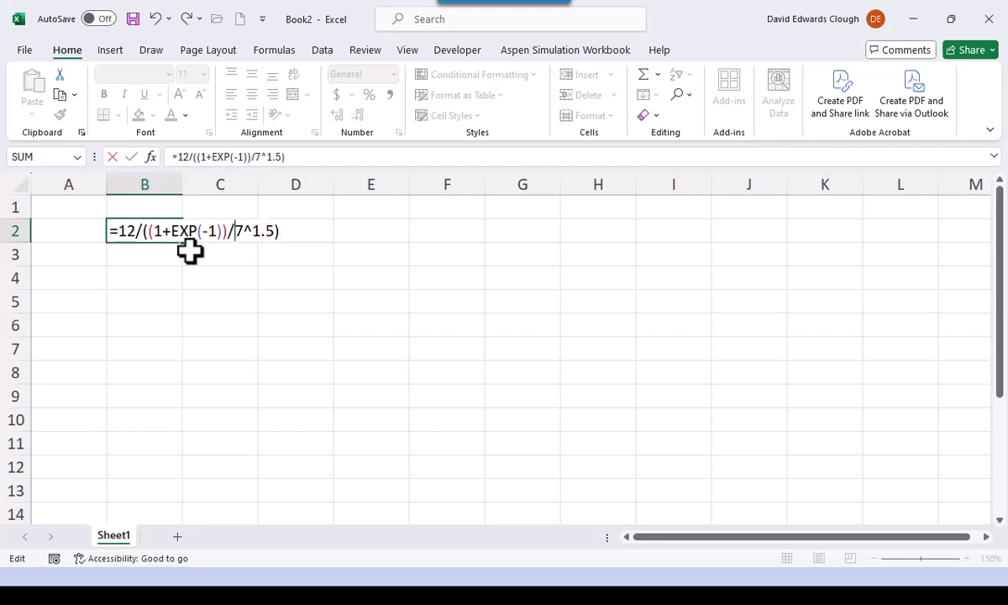
key(Left)
key(Left)
key(Left)
key(Left)
key(Left)
key(Left)
key(BackSpace)
text(*)
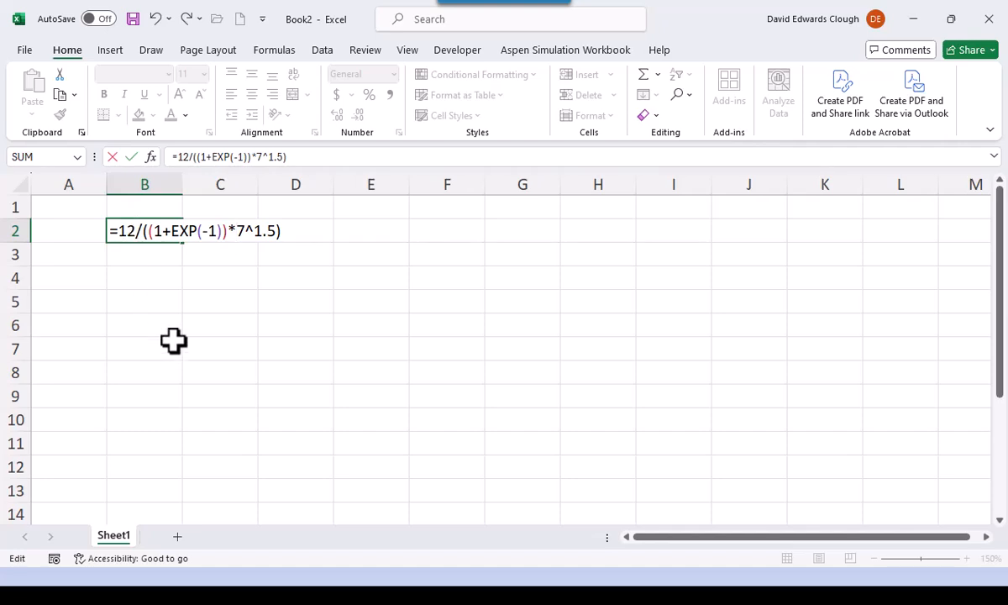
key(ctrl+Return)
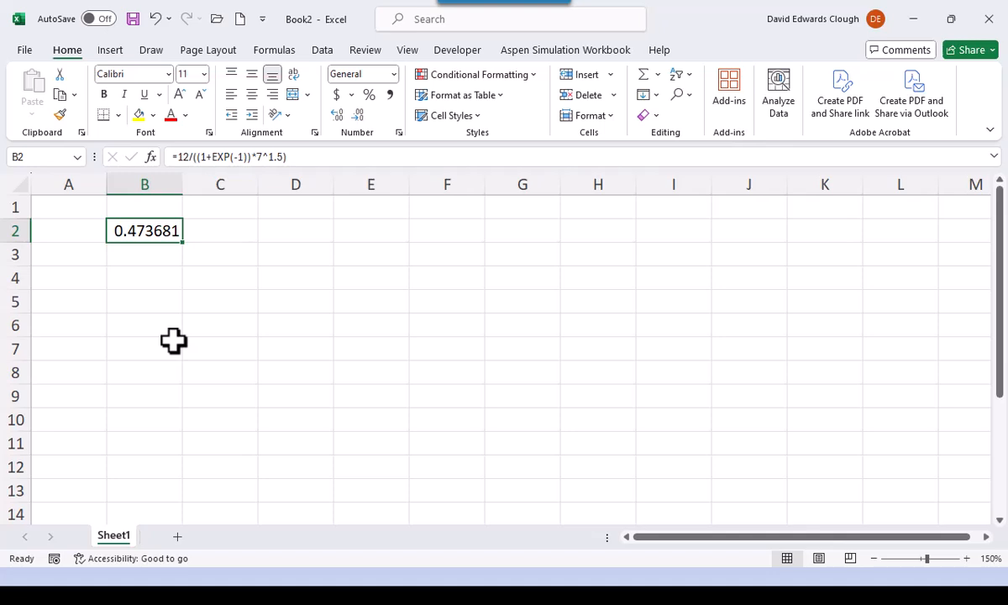
key(F2)
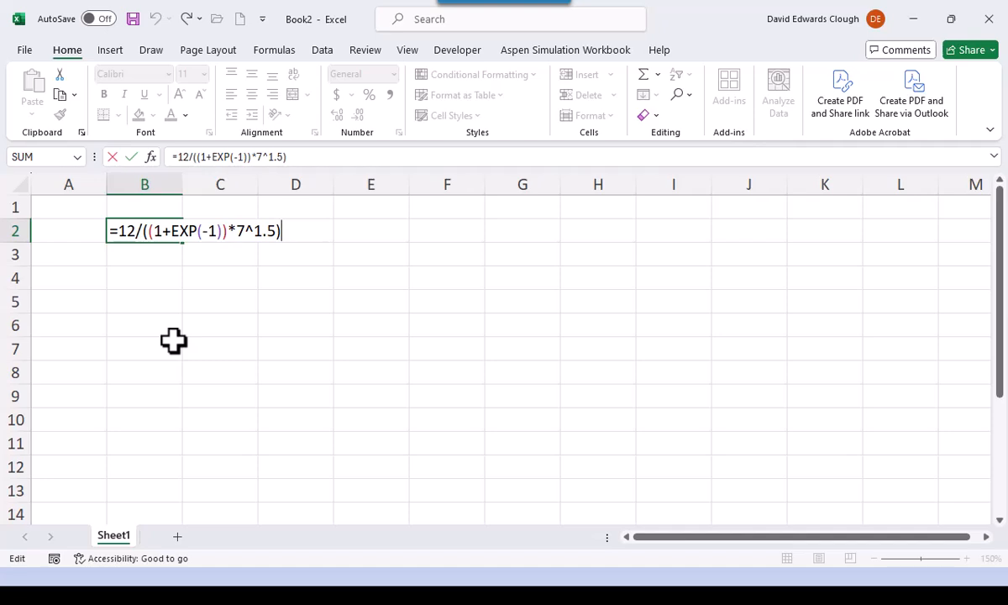
key(ctrl+Return)
- Enter the formula =-3^2 in cell B4, keeping B4 selected
key(Down)
key(Down)
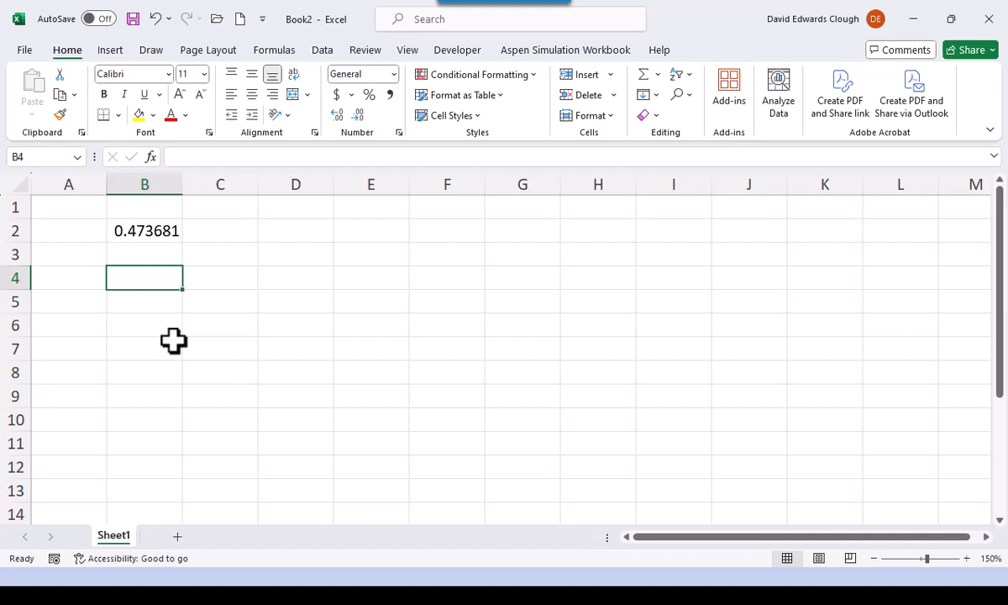
text(=)
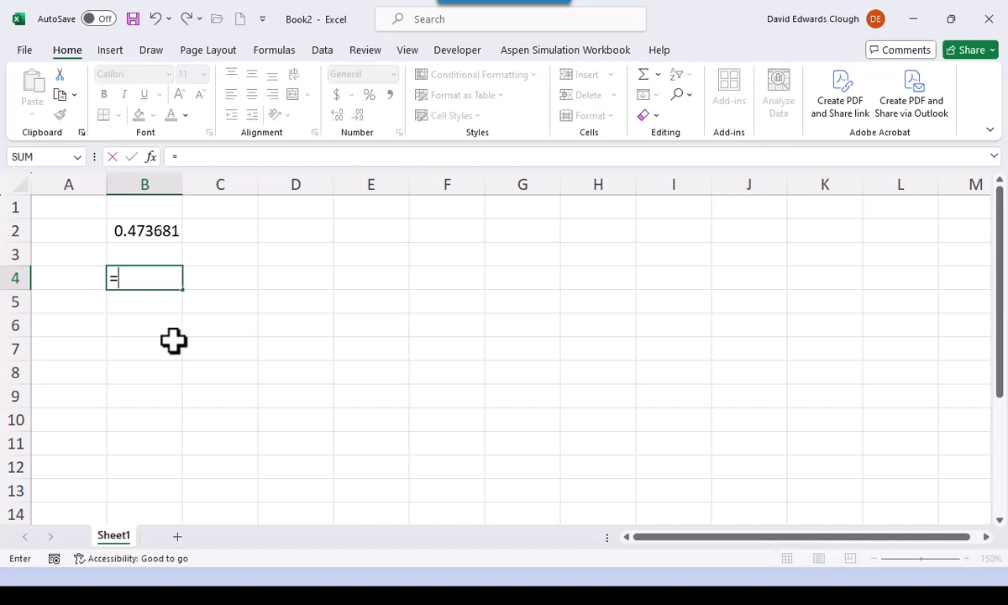
text(-3^2)
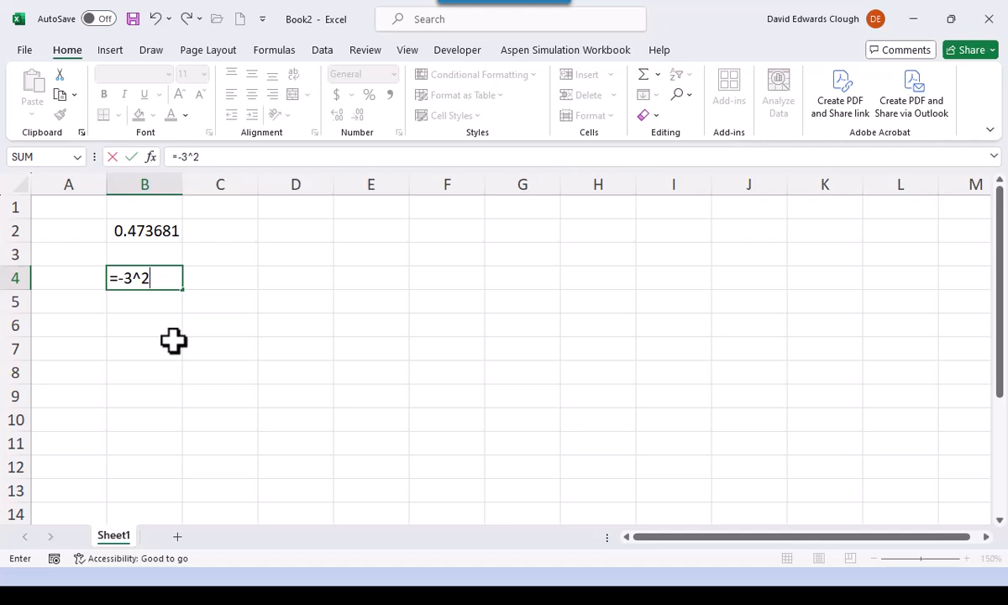
key(ctrl+Return)
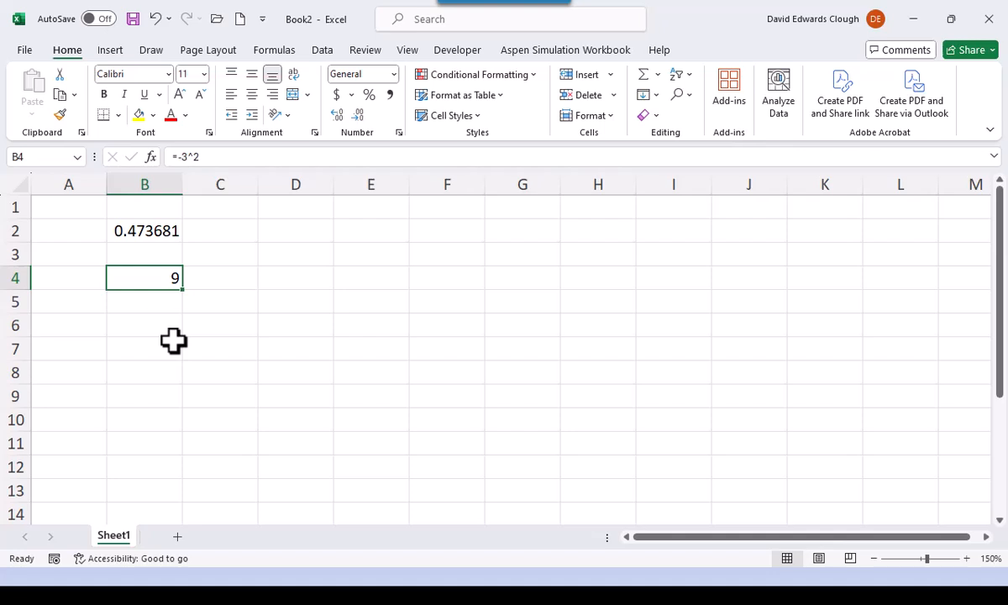
- Add parentheses around the power in B4 so that the formula reads =-(3^2)
key(F2)
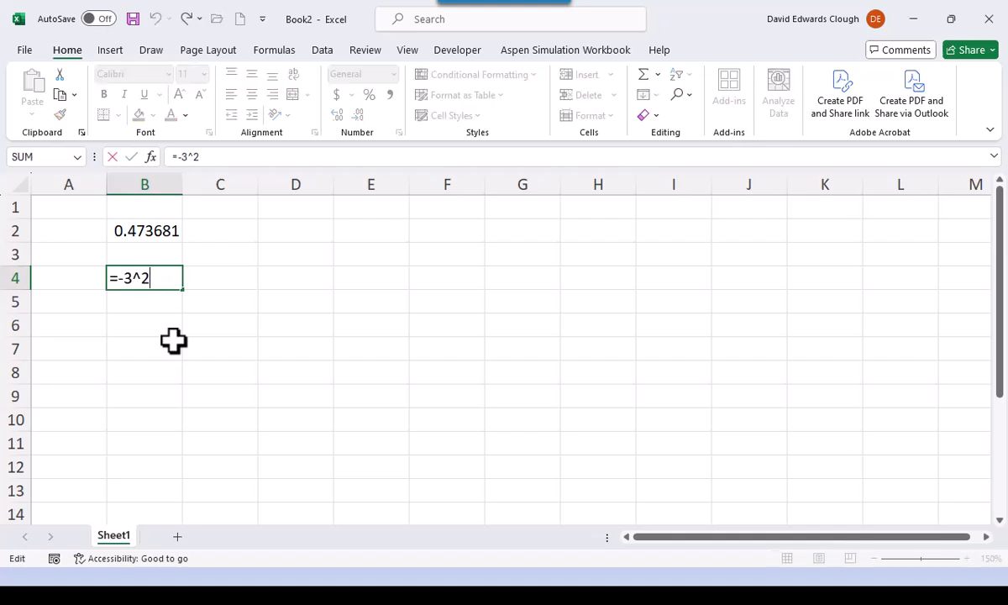
key(Left)
key(Left)
key(Left)
text(()
key(Right)
key(Right)
key(Right)
text())
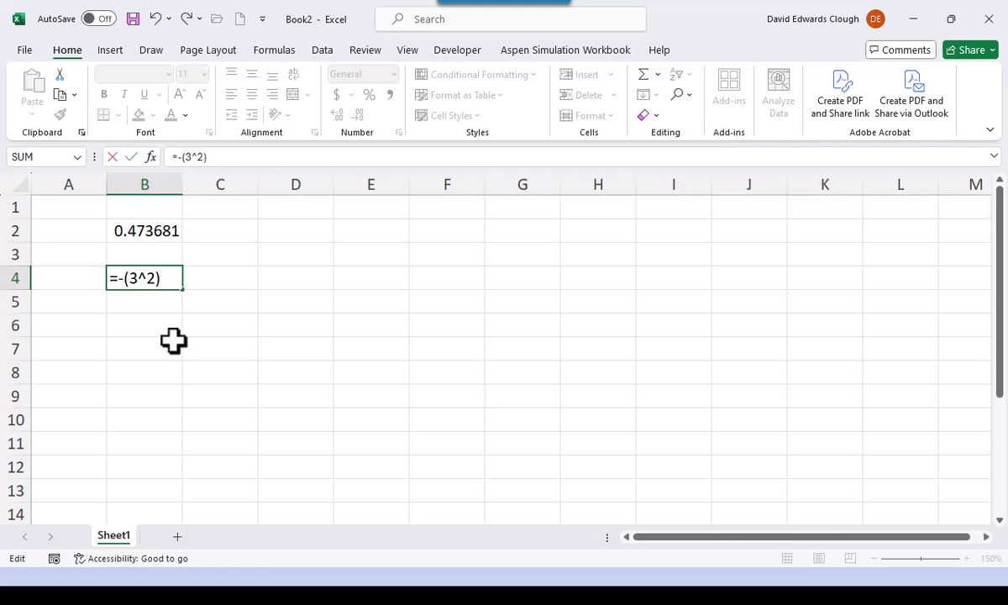
key(ctrl+Return)
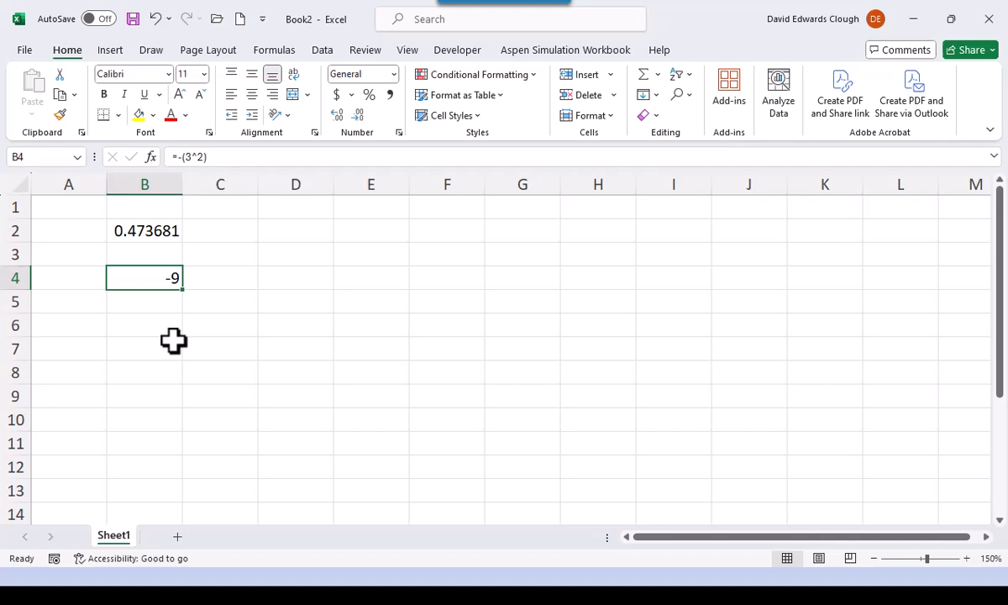
- Remove the parentheses from the formula in B4 so that it reads =-3^2
key(F2)
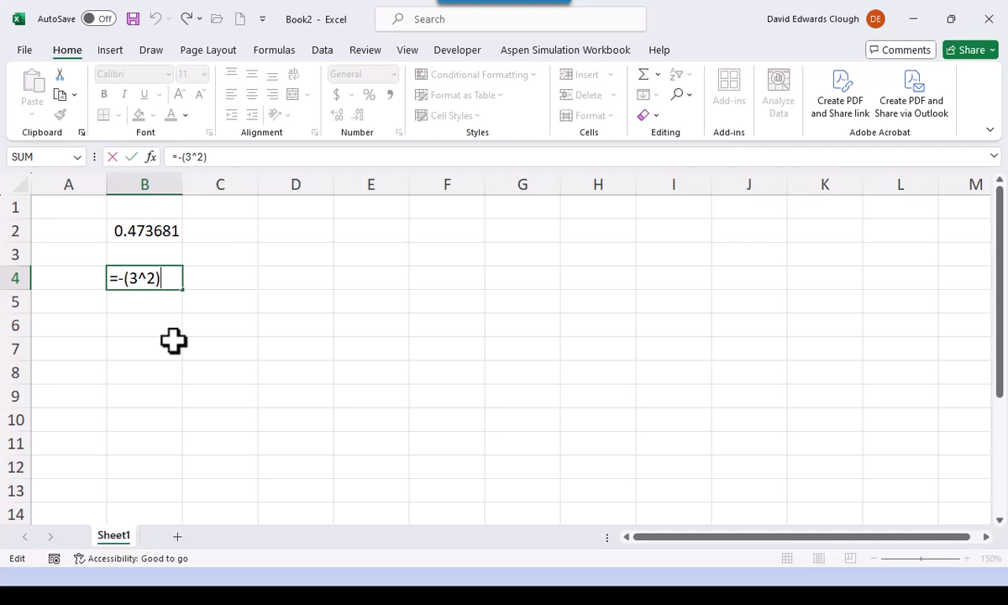
key(BackSpace)
key(Delete)
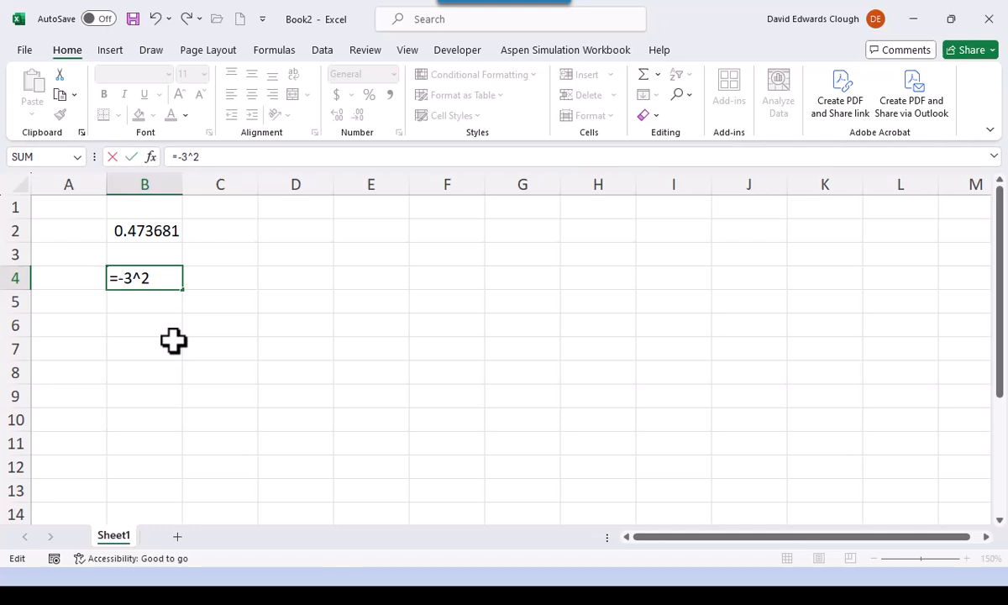
key(Right)
key(ctrl+Return)
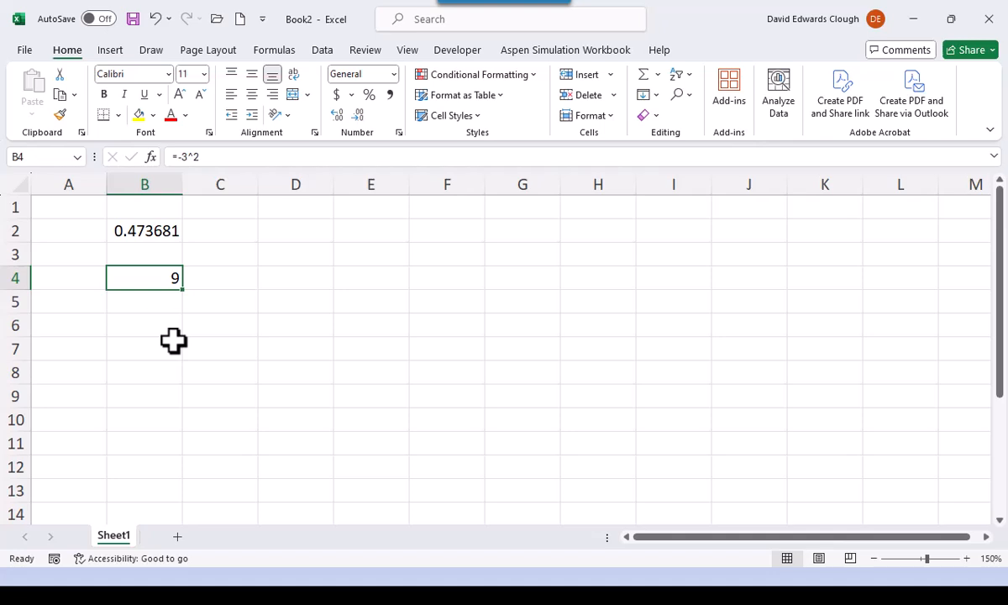
- Clear cell B4 and enter the chained power formula =3^2^1.6 in it, keeping B4 selected
key(BackSpace)
key(Escape)
key(Delete)
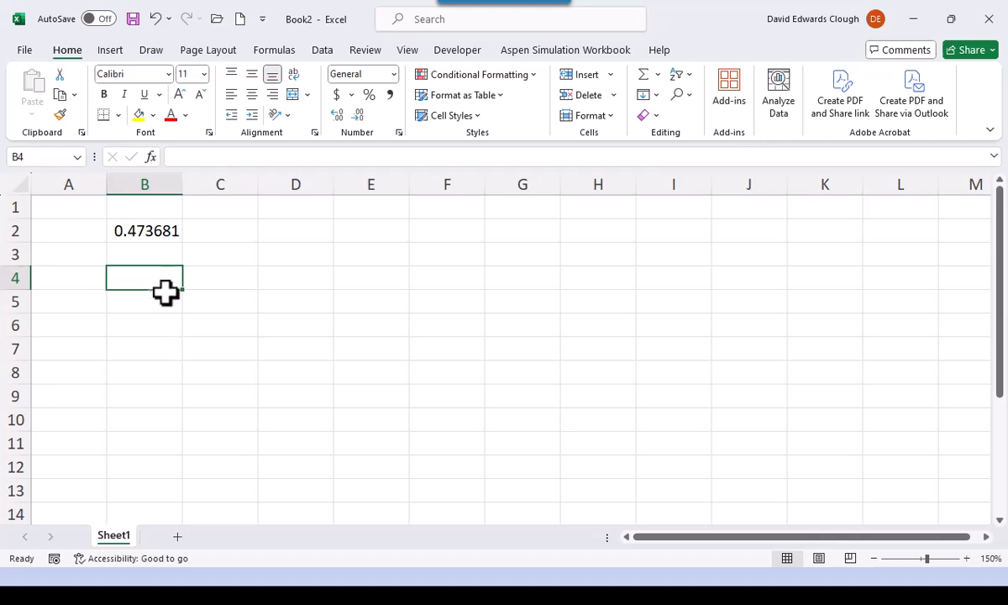
text(=)
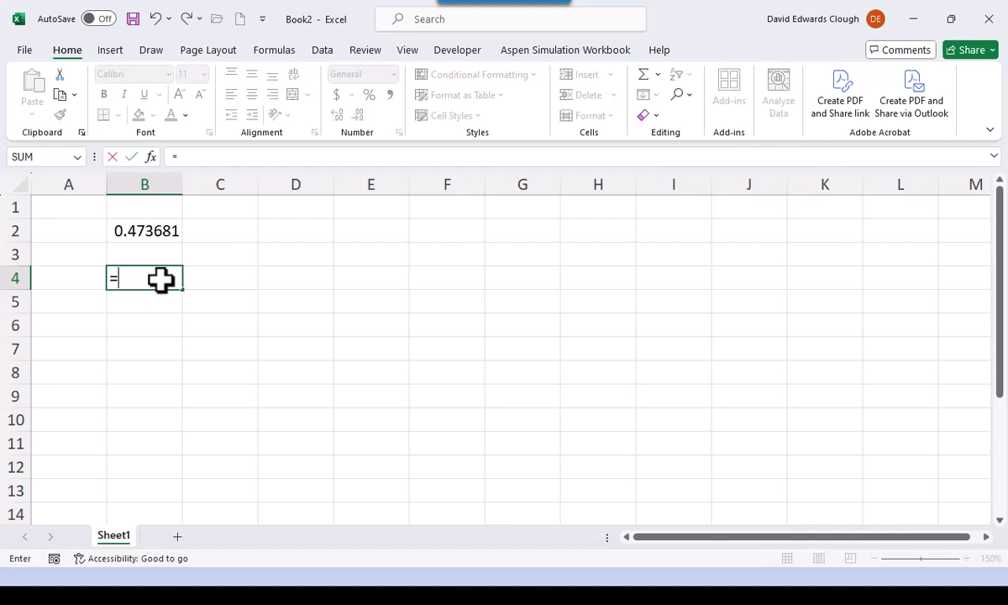
text(3^2^1.6)
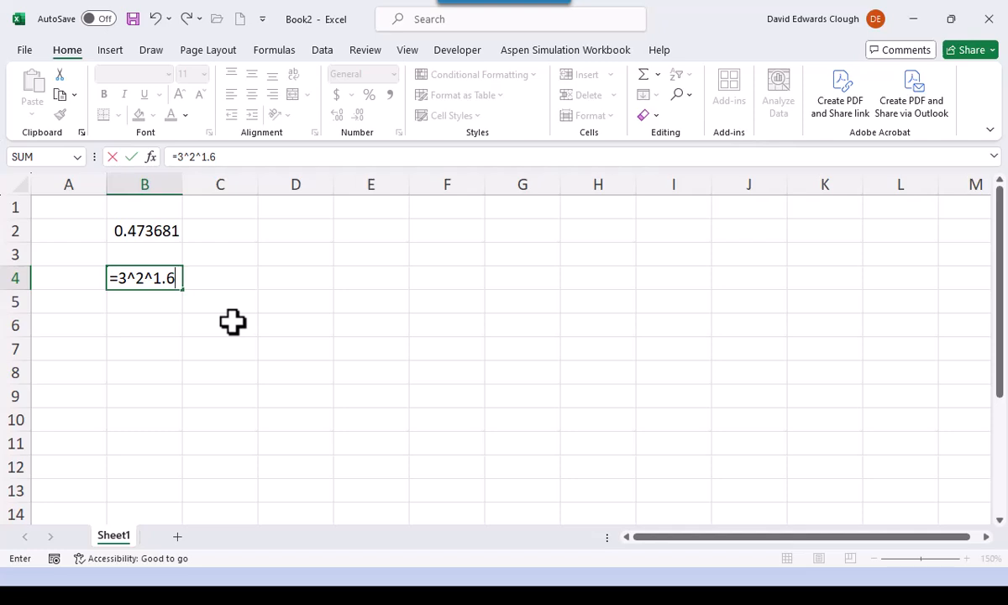
key(ctrl+Return)
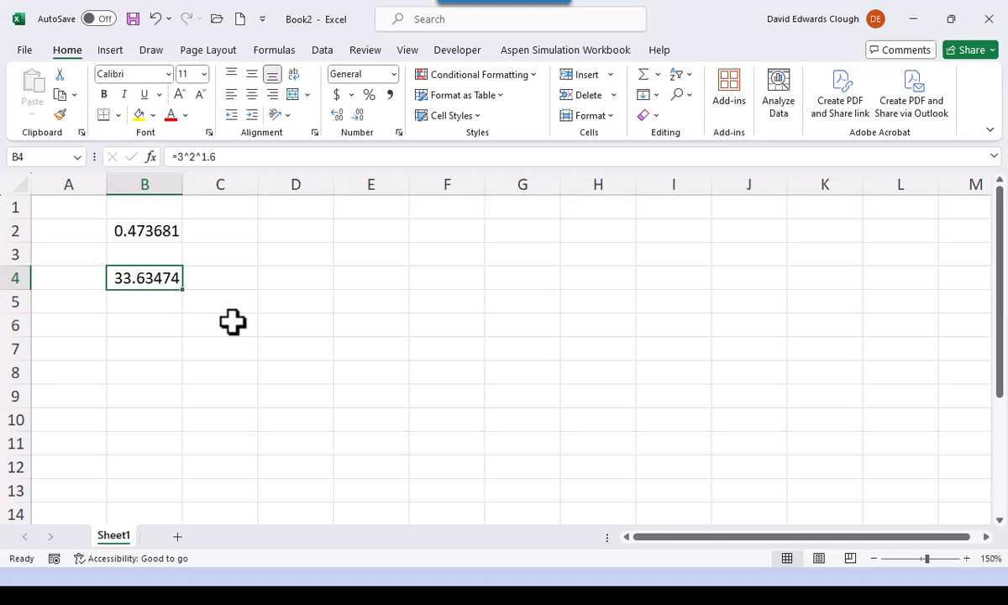
- Group the second power in B4 with parentheses so that the formula reads =3^(2^1.6)
key(F2)
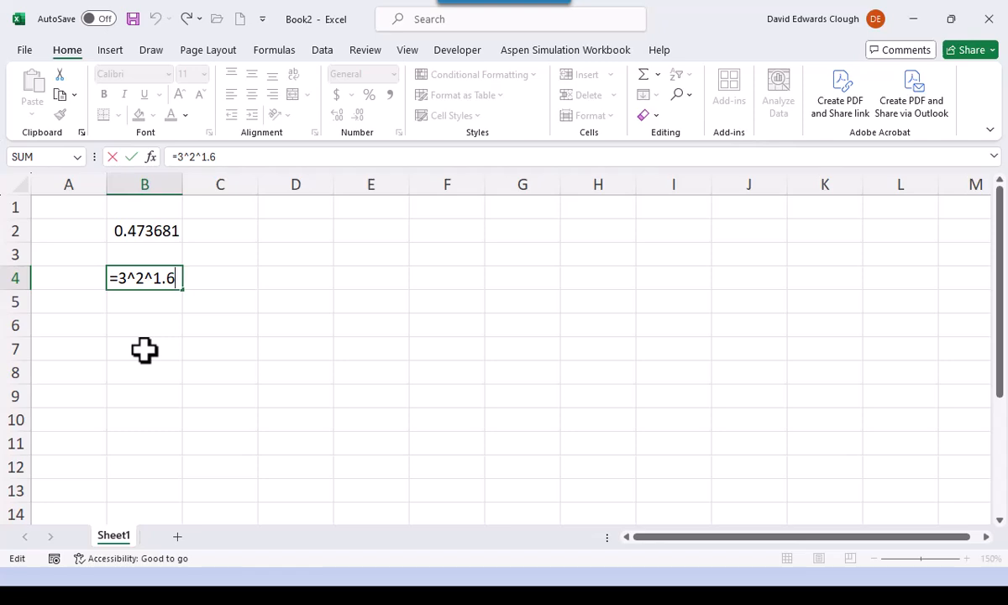
click(130, 279)
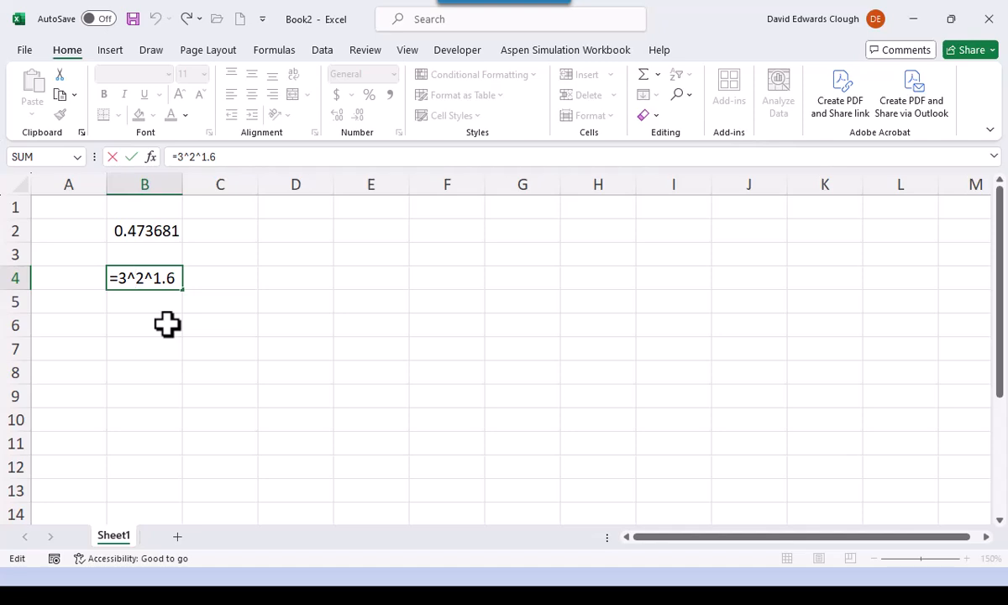
text(()
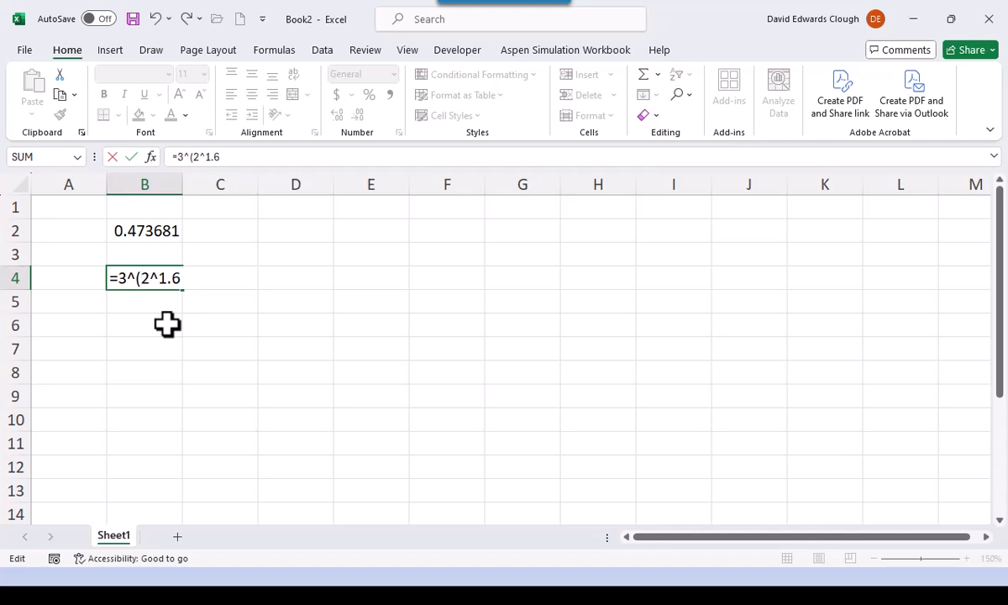
text())
key(ctrl+Return)
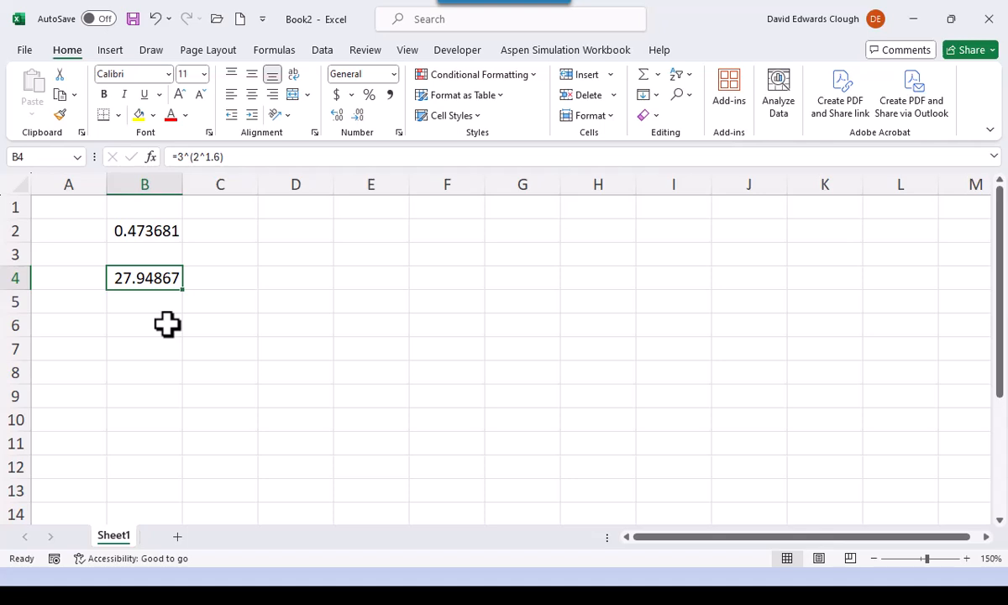
- Clear the contents of cells B2:B4 and select cell C6
click(148, 235)
drag(148, 234, 146, 268)
key(Delete)
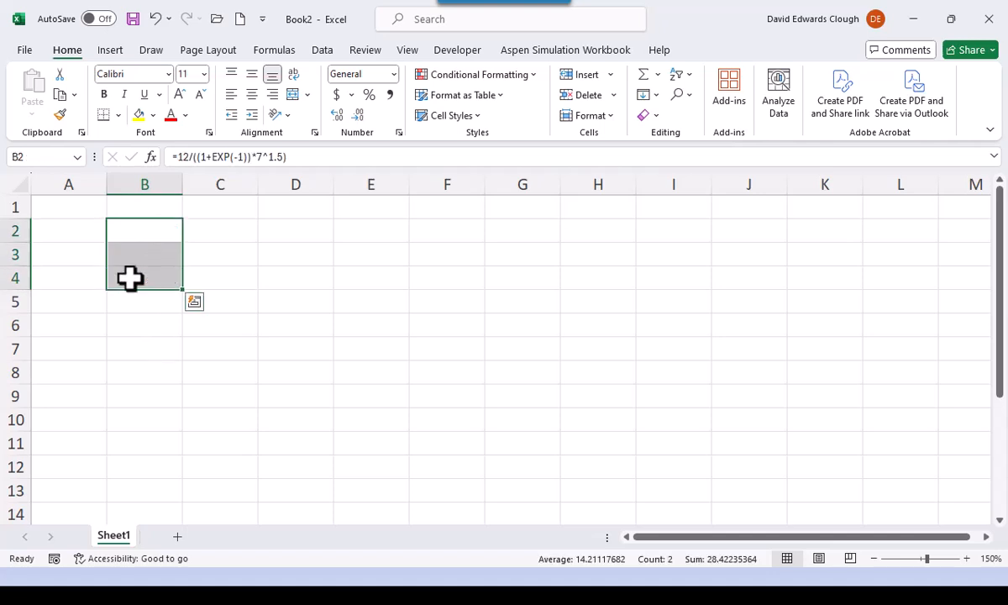
click(229, 321)
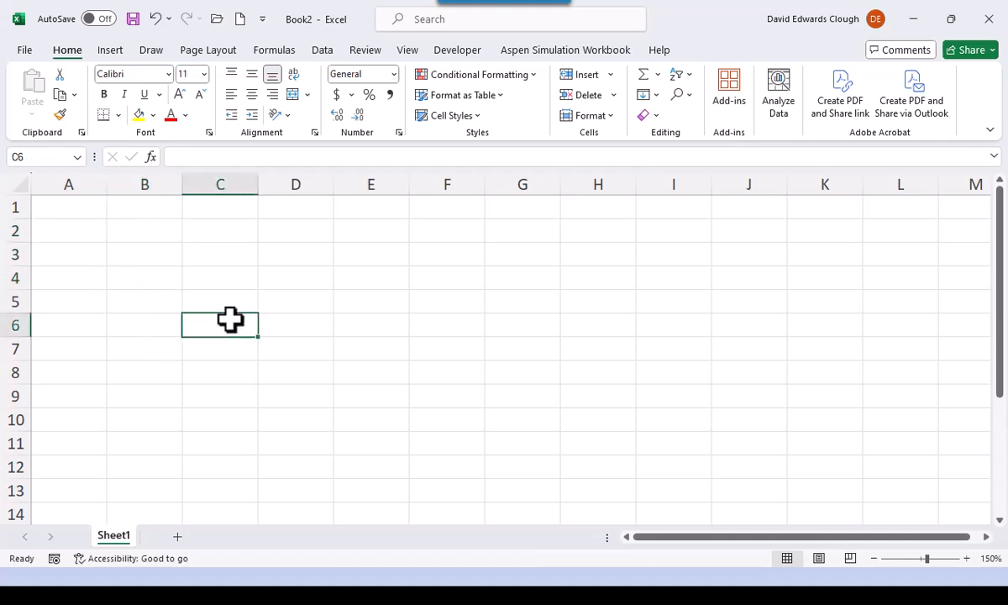
- Enter the formula =2^20 in the very last row of column A, clear that cell again and return to A1
click(77, 206)
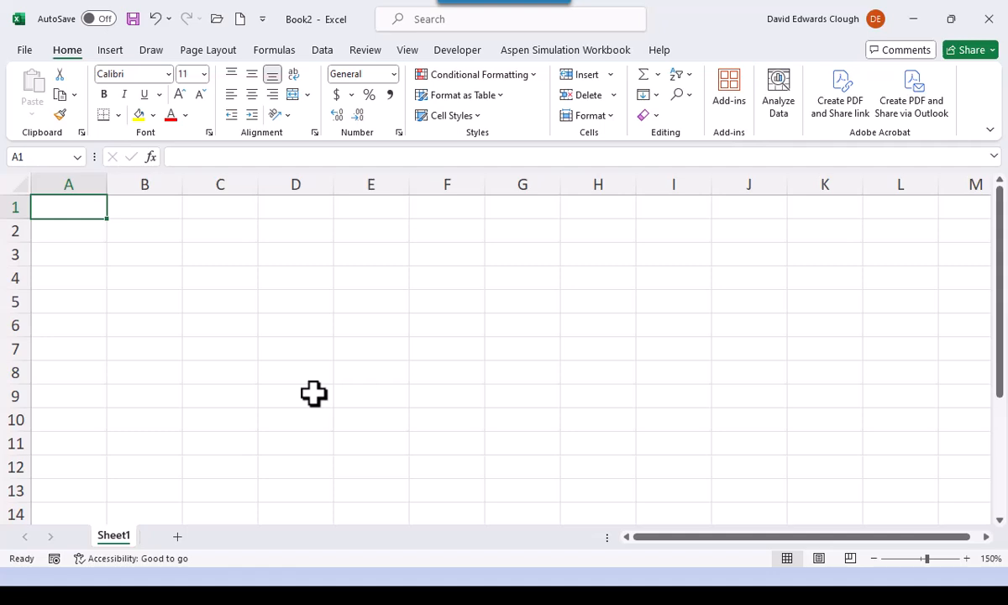
key(ctrl+Down)
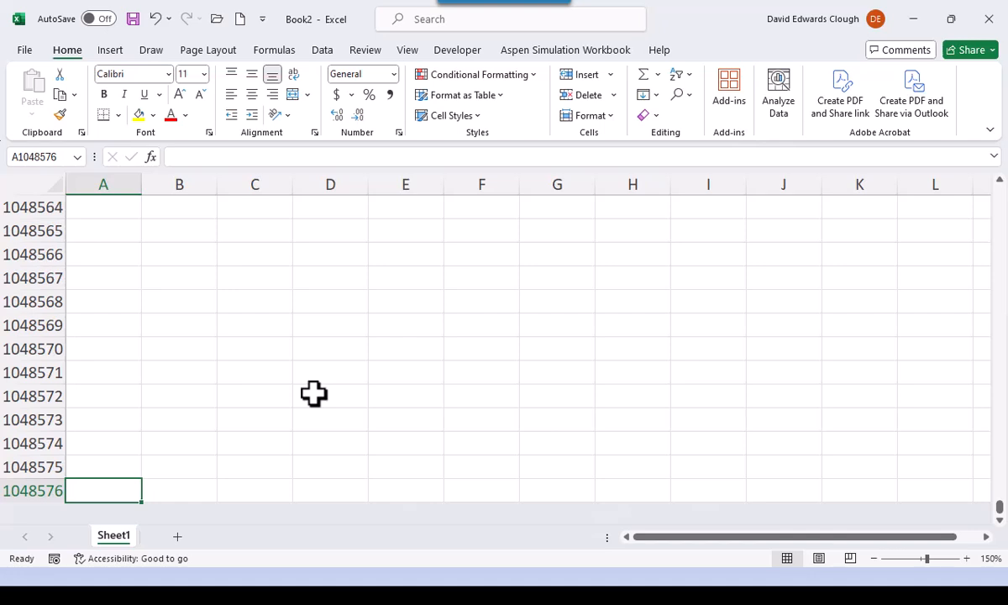
text(=)
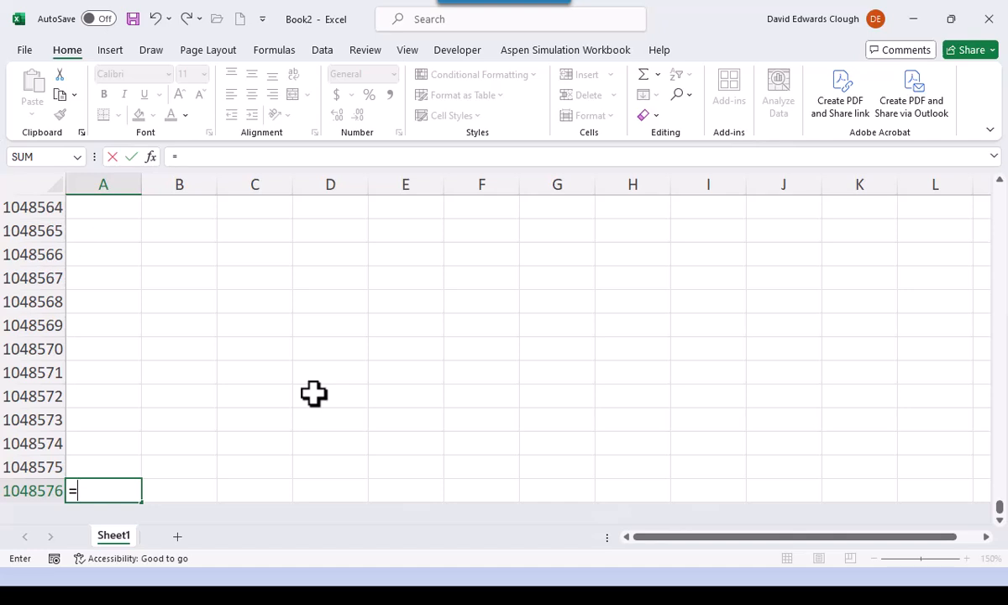
text(2^20)
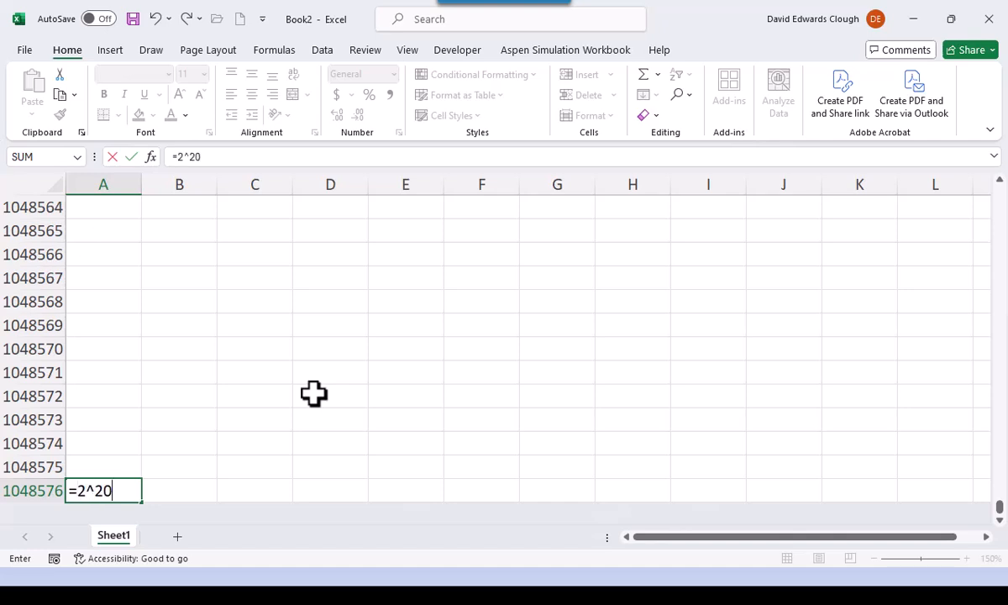
key(Return)
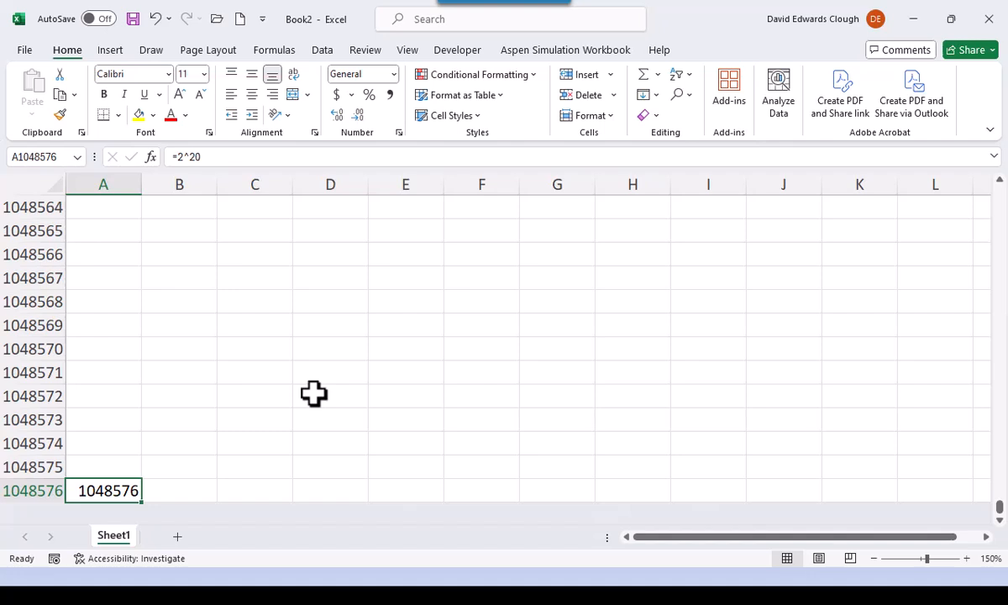
key(Delete)
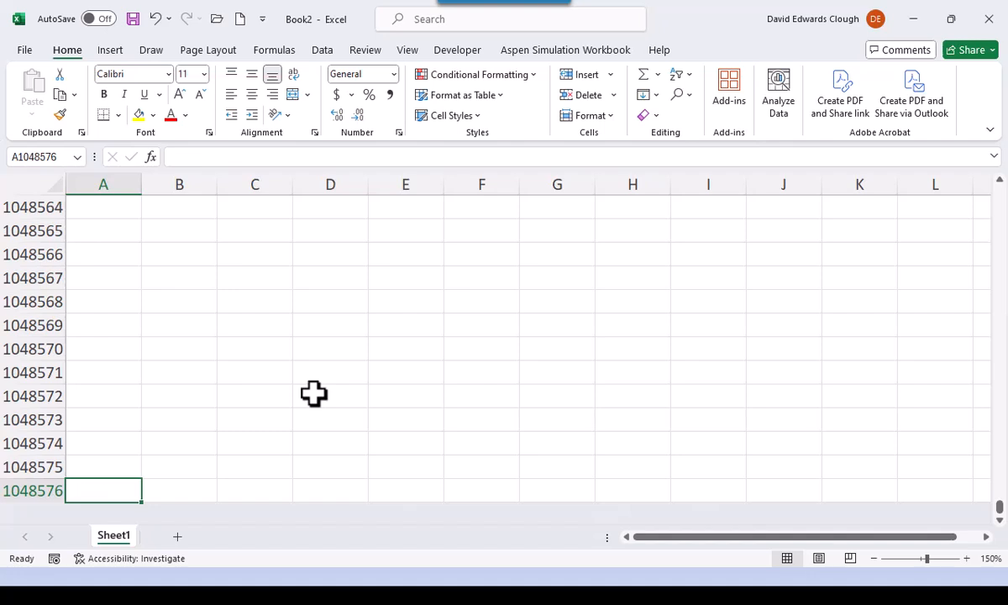
key(ctrl+Home)
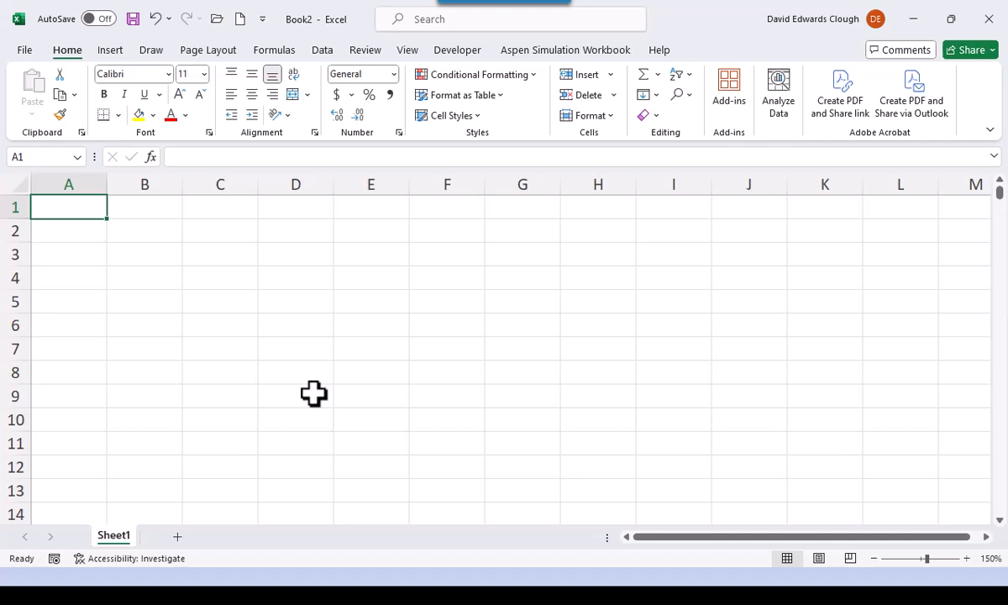
- Enter the formula =2^14 in row 1 of the worksheet's last column, clear that cell again and return to A1
key(ctrl+Right)
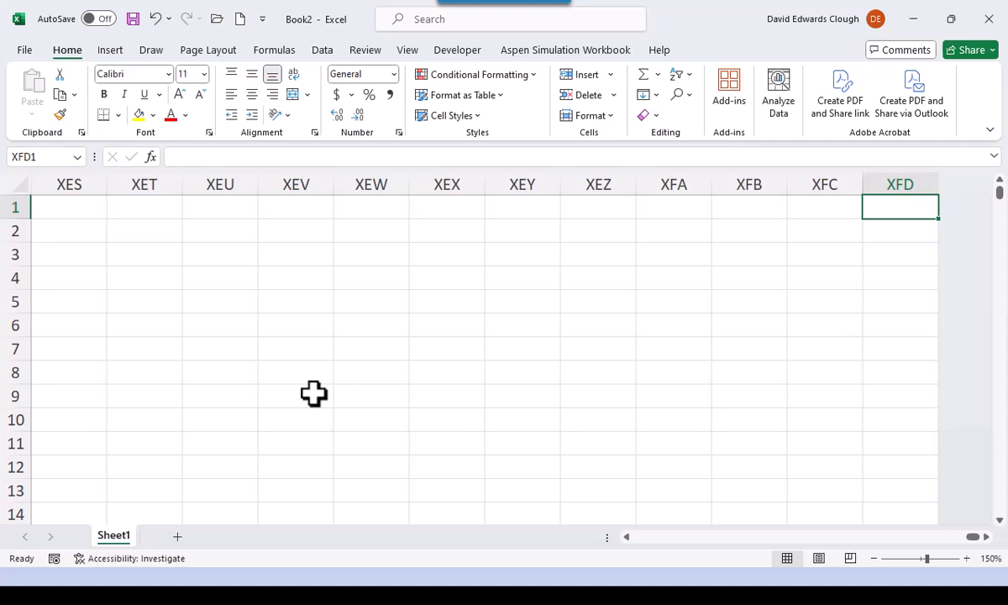
text(=)
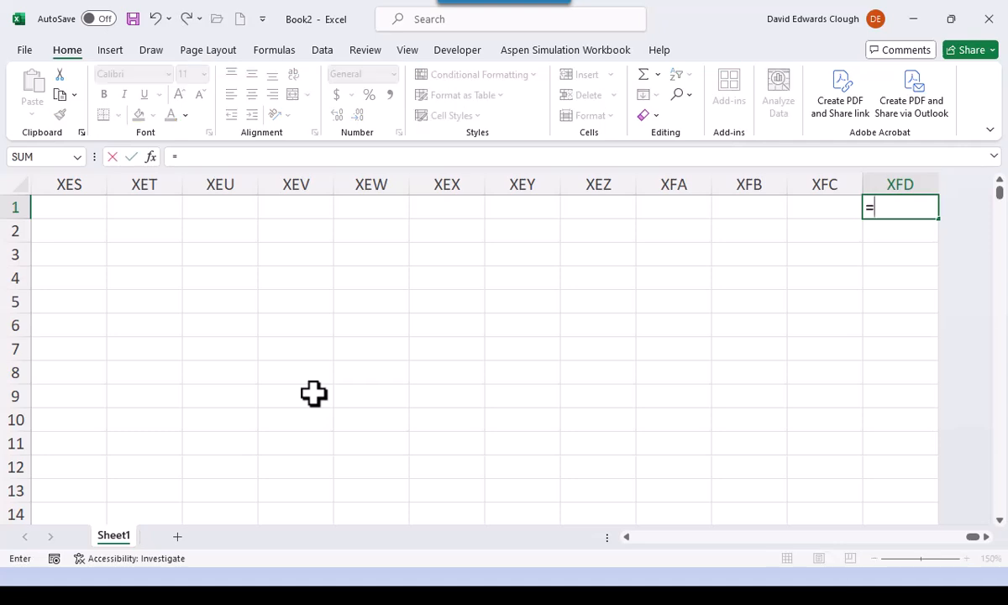
text(2^14)
key(Return)
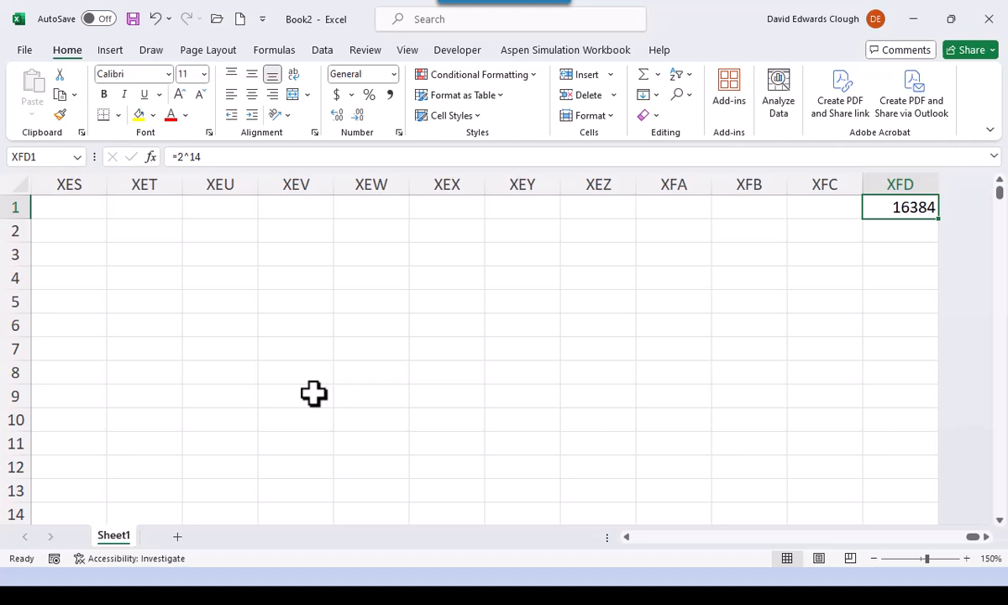
key(Delete)
key(ctrl+Home)
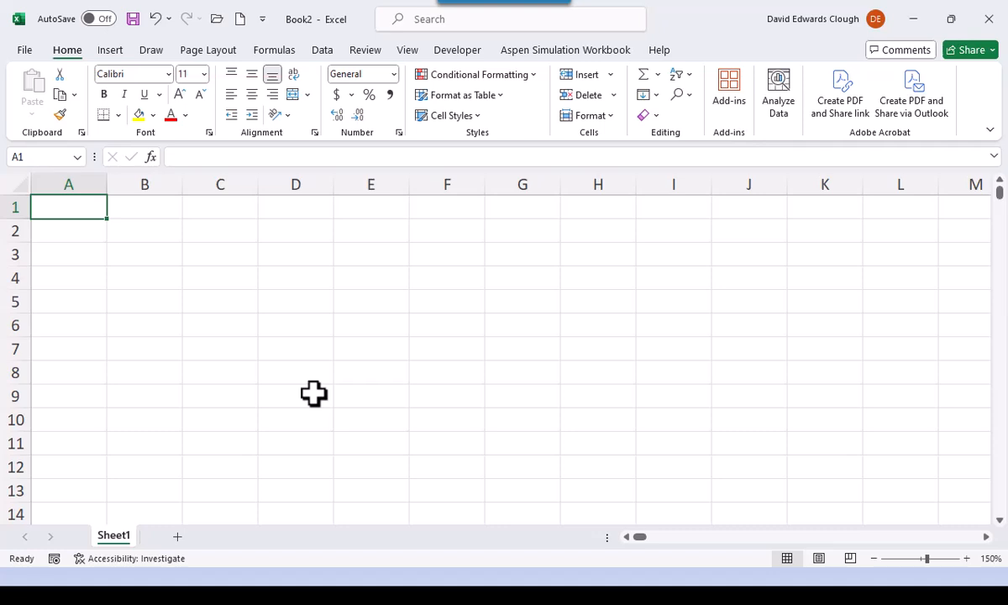
- Enter the formula =2^34 in A1 and =A1*8 in A2, keeping A2 selected
text(=)
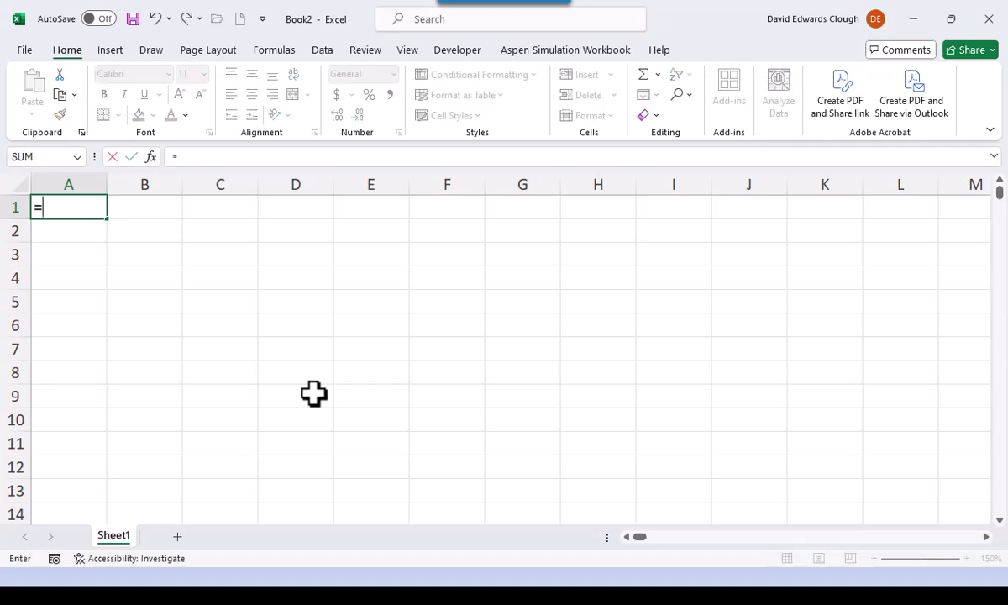
text(2^34)
key(ctrl+Return)
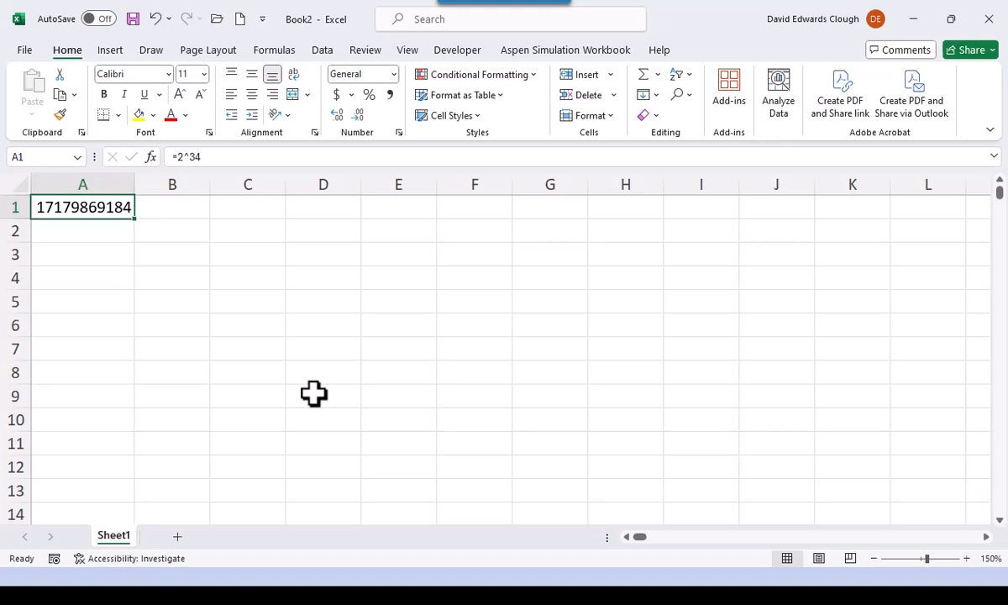
key(Down)
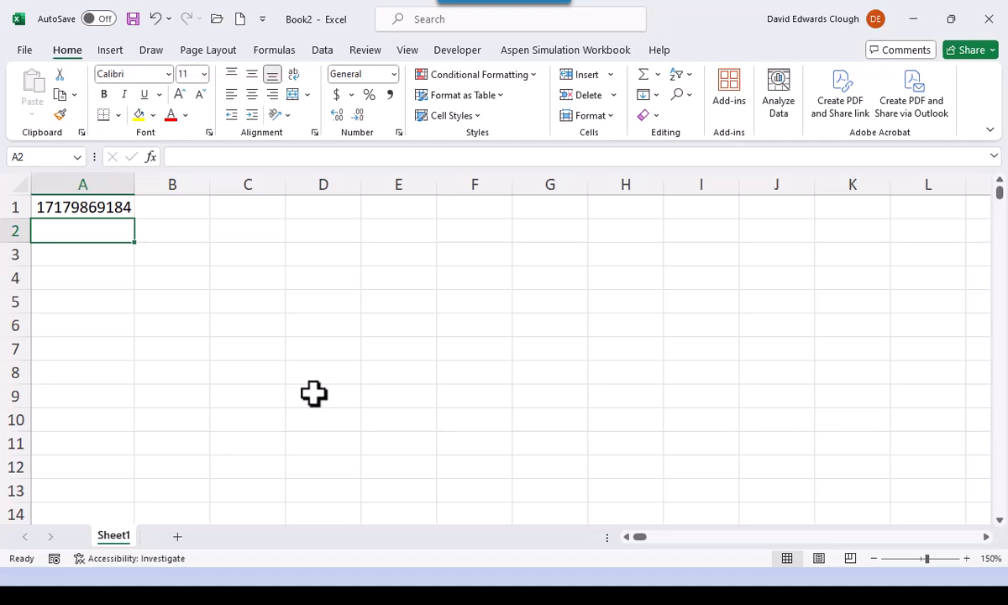
text(=)
key(Up)
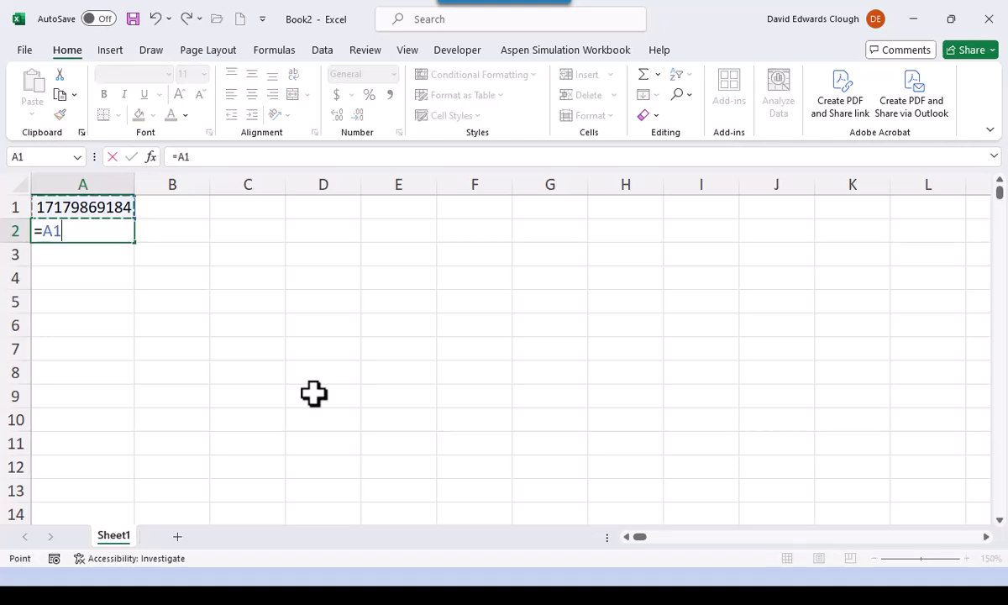
text(*8)
key(ctrl+Return)
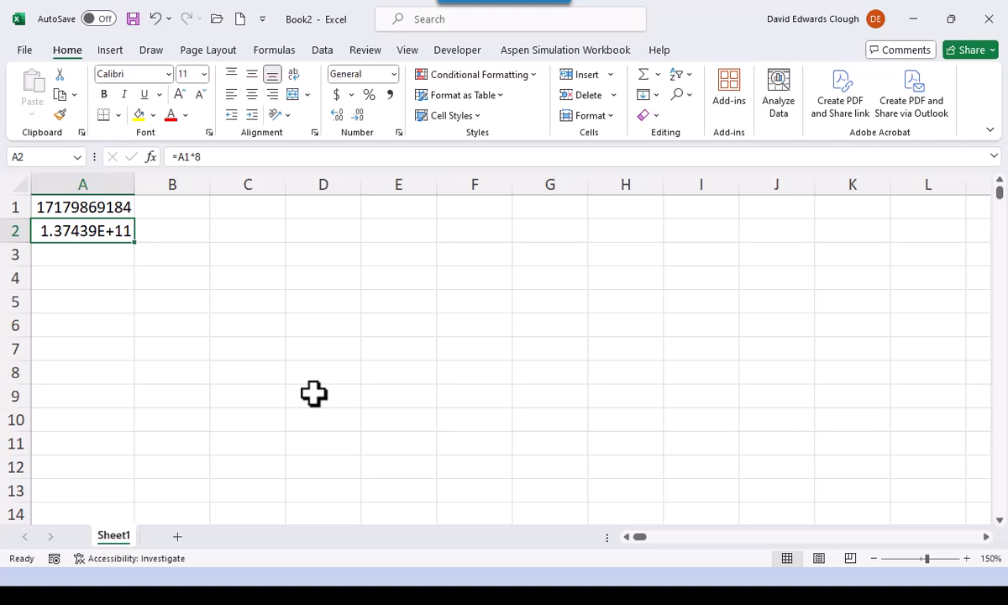
- Enter the powers of two =2^20 in A3 and =2^30 in A4, keeping A4 selected
key(Down)
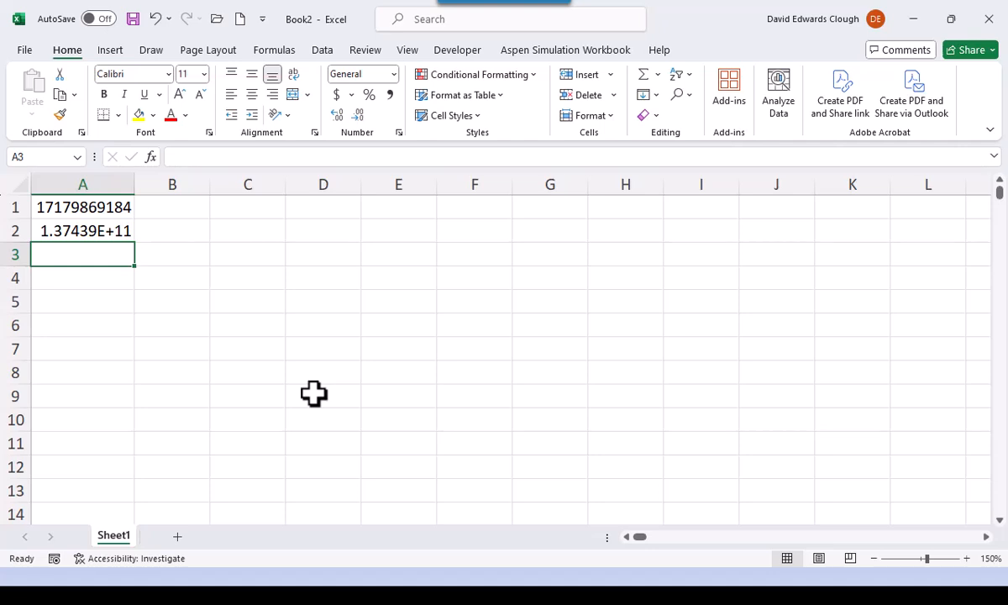
text(+2)
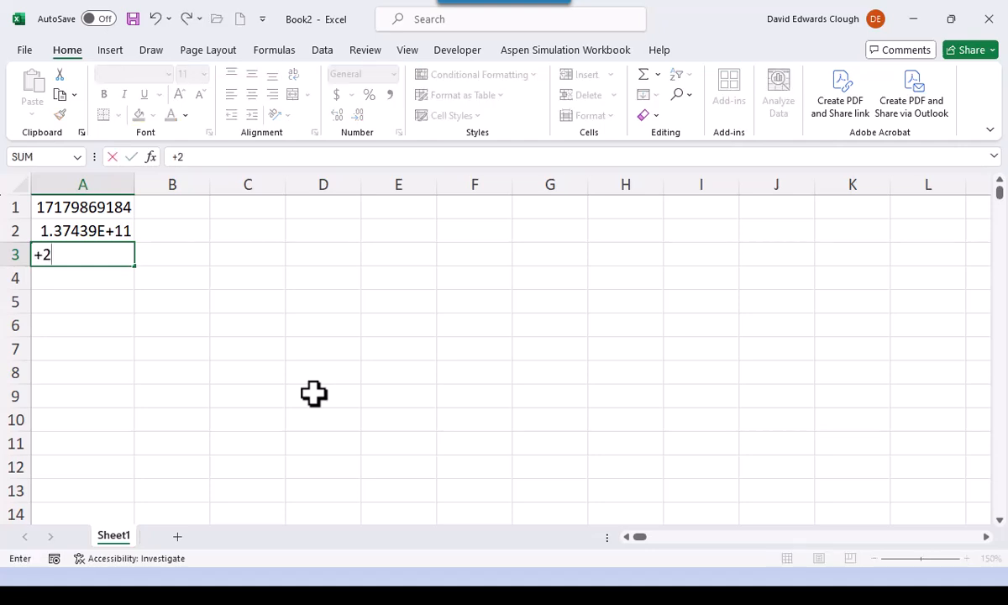
text(^20)
key(ctrl+Return)
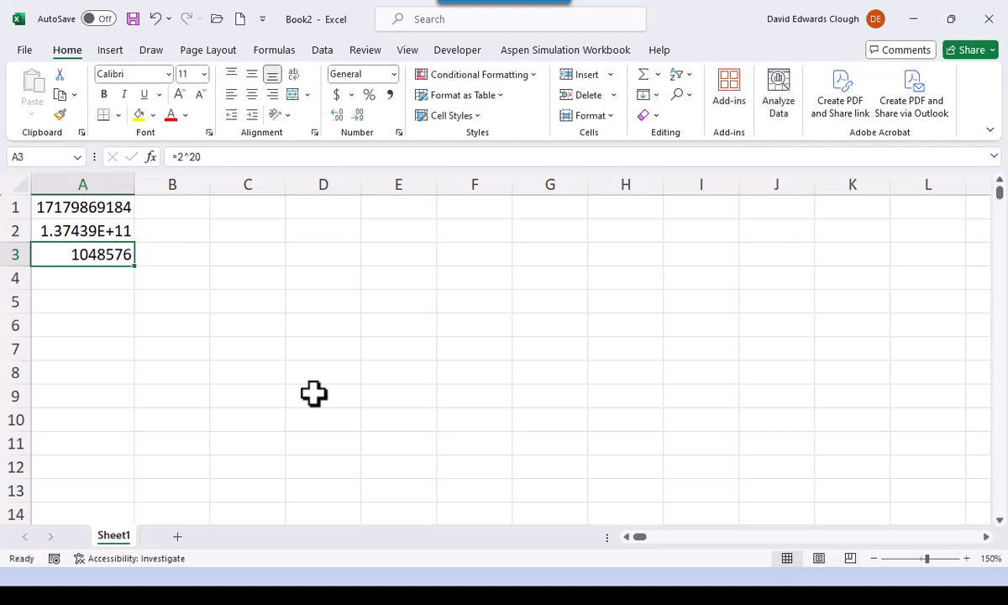
key(Down)
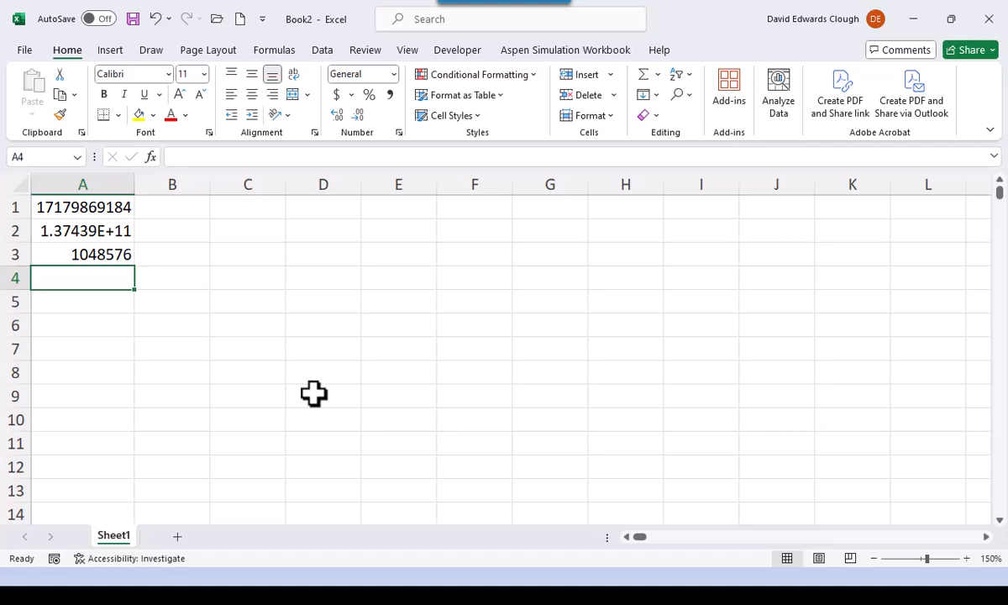
text(=2^30)
key(ctrl+Return)
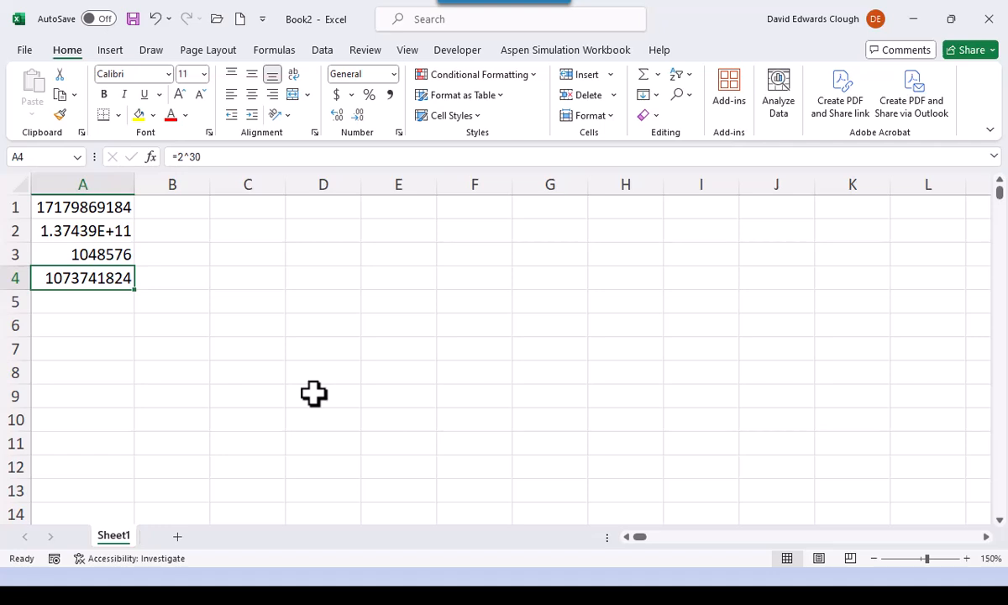
- Enter the formula =A2/A4 in A5 and the unit label Gb beside it in B5
key(Down)
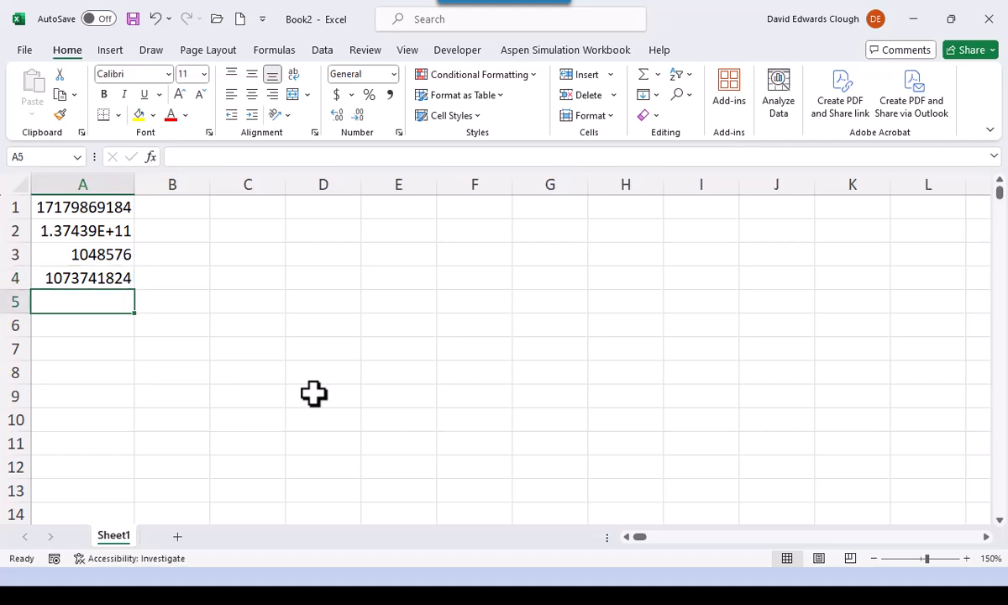
text(=)
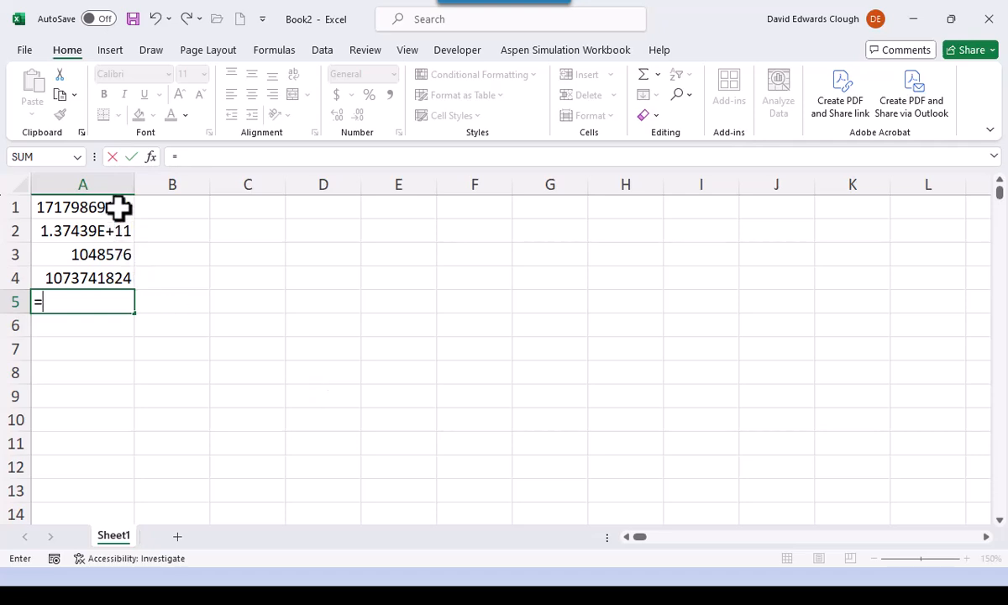
click(104, 228)
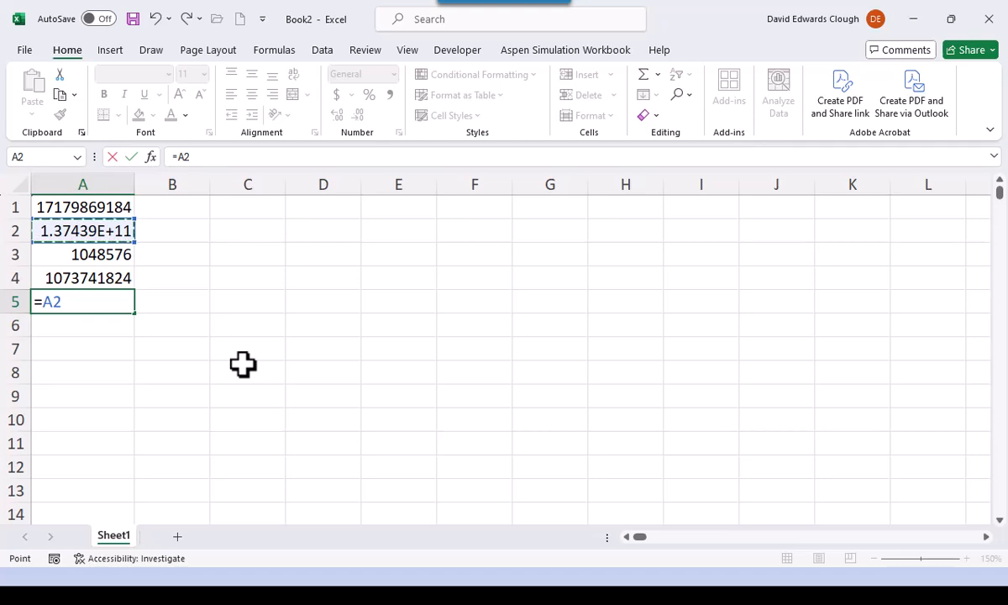
text(/)
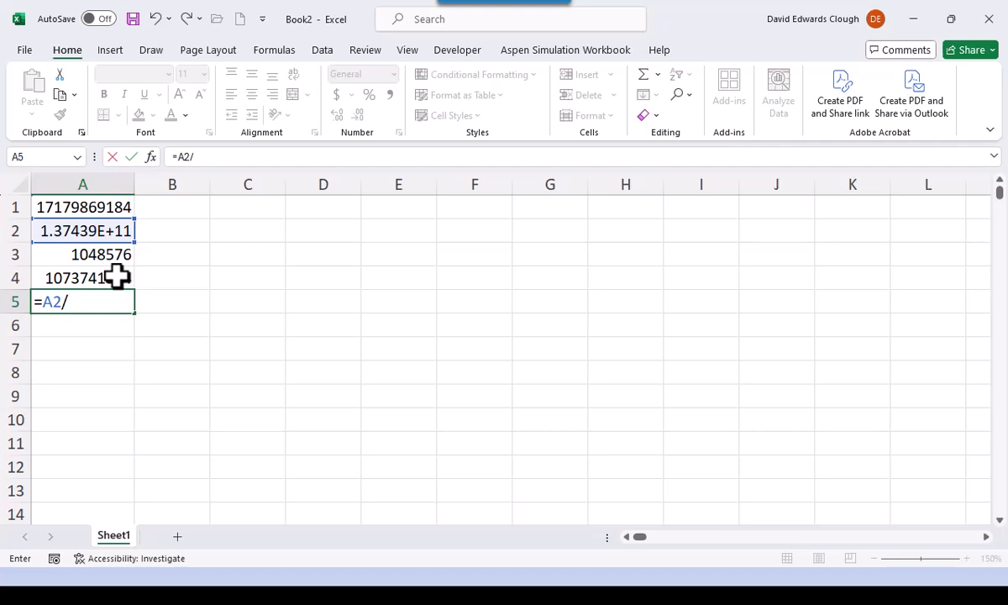
click(116, 277)
key(ctrl+Return)
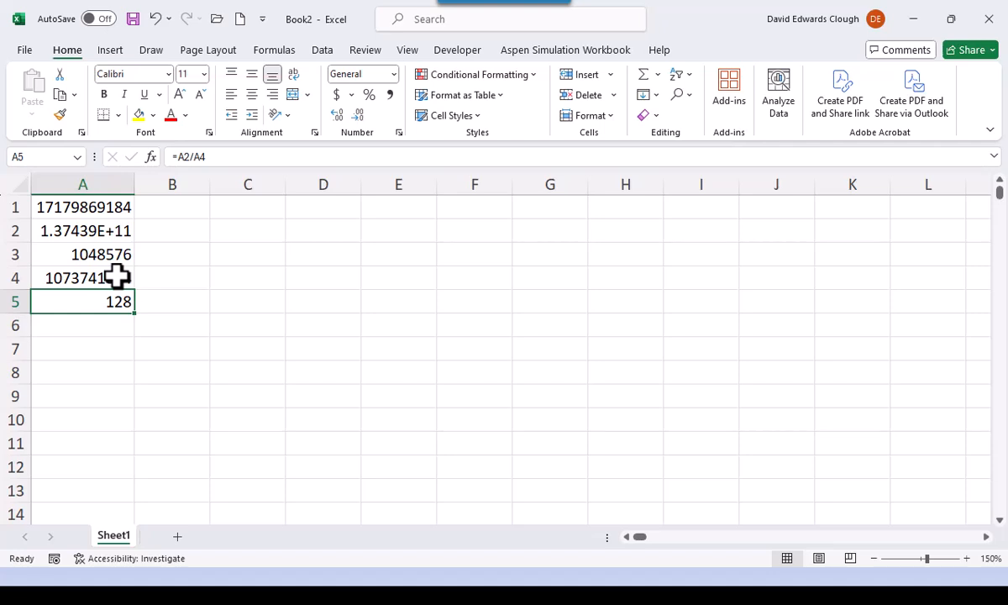
key(Right)
text(Gb)
key(ctrl+Return)
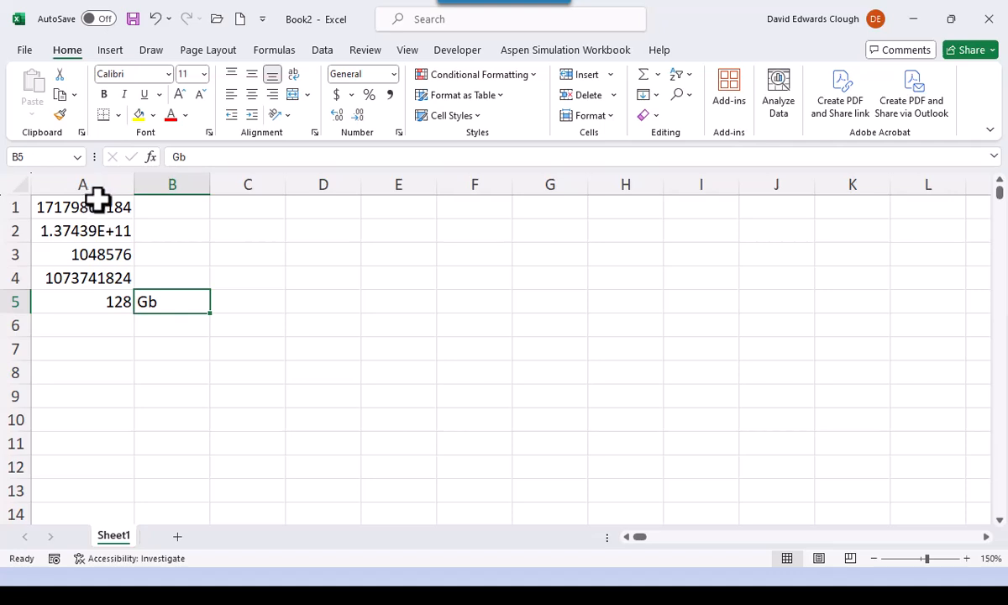
- Clear the contents of cells A1:B5 and select only cell A1
drag(99, 198, 166, 309)
key(Delete)
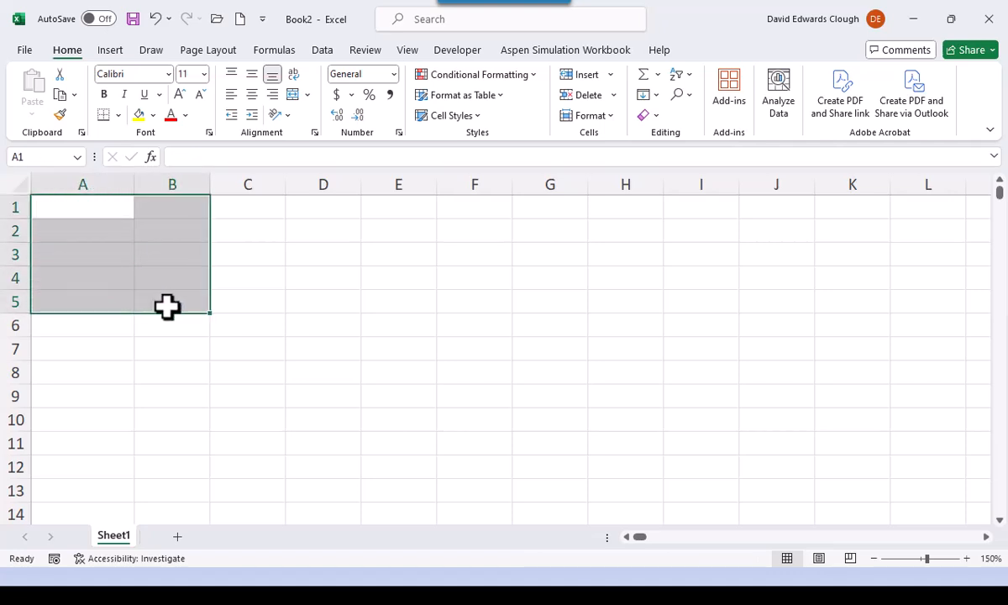
key(ctrl+Home)
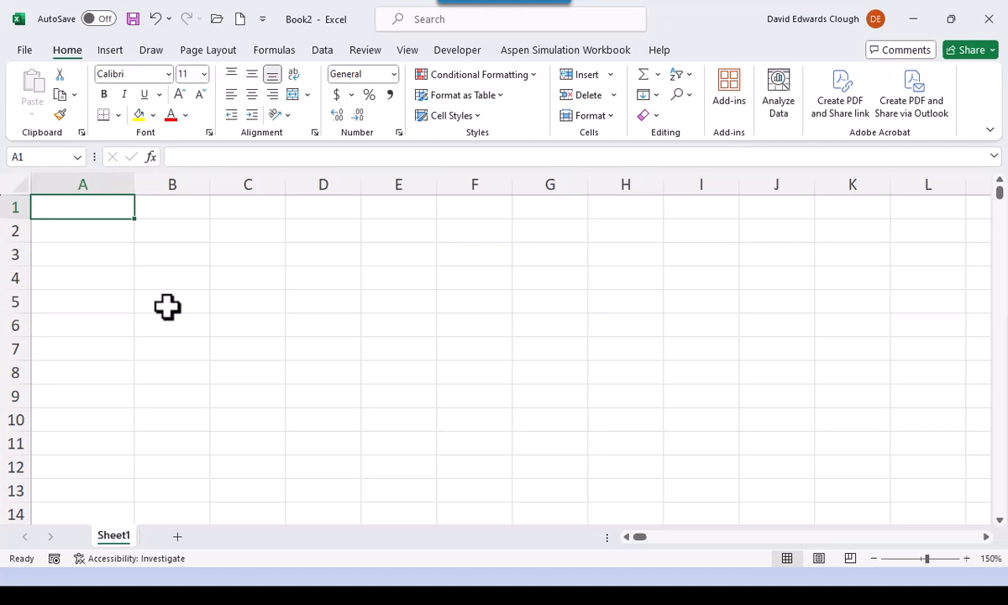
- Enter the formula =(SQRT(5)-1)/2 in cell B2, keeping B2 selected
key(Down)
key(Right)
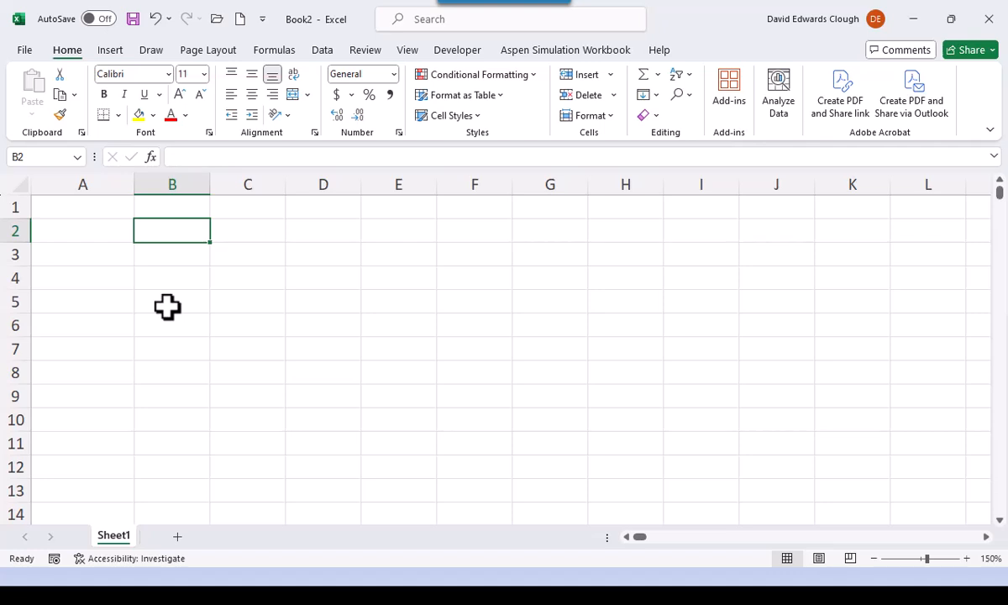
text(=)
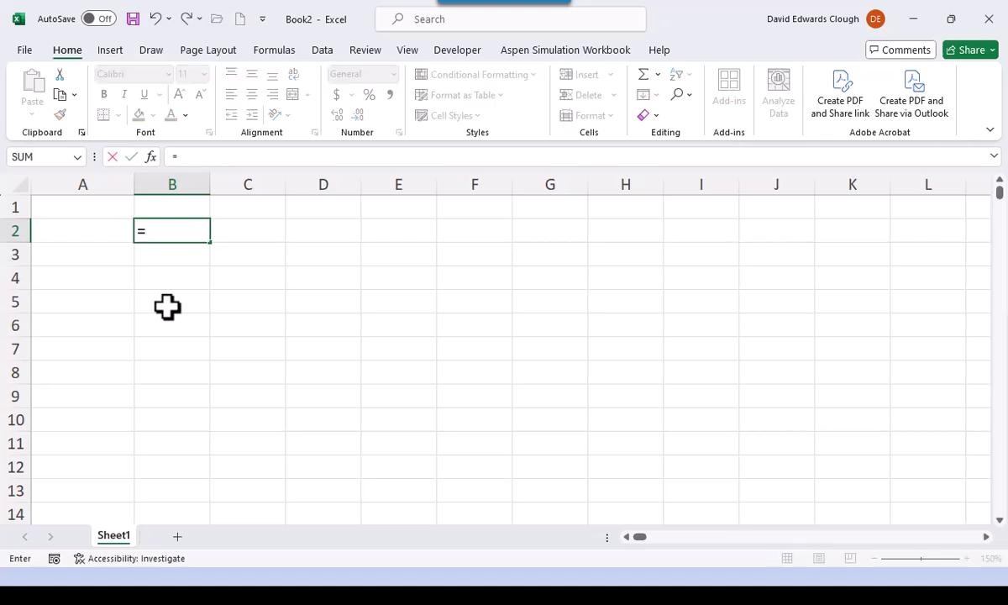
text((sqr)
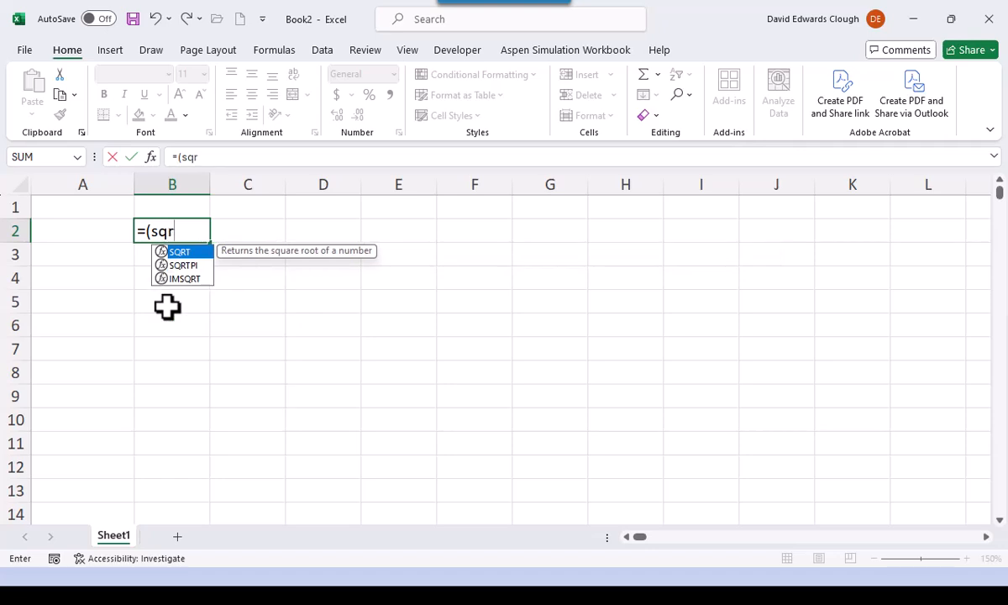
text(t()
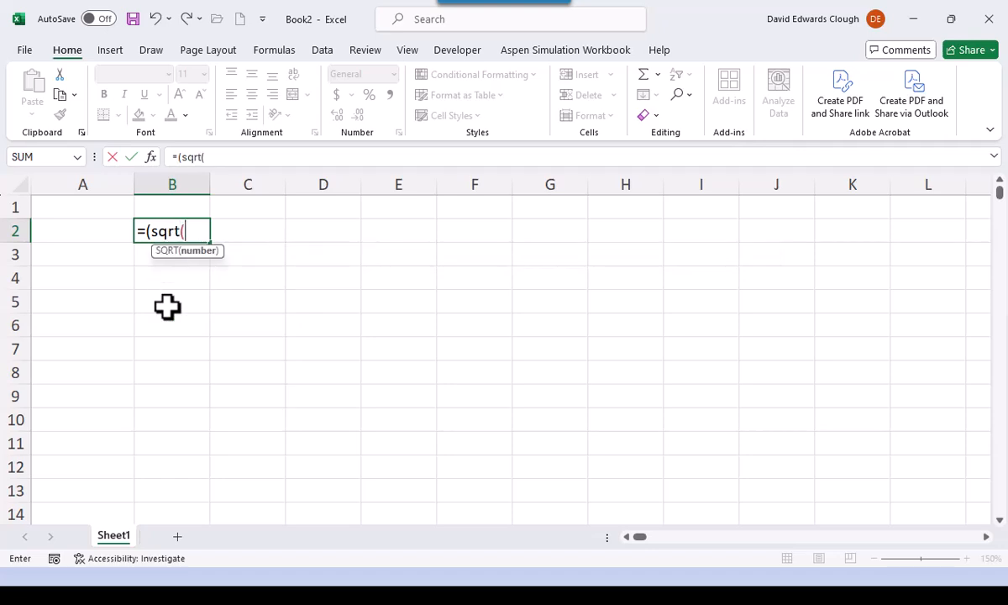
text(5)-1)/)
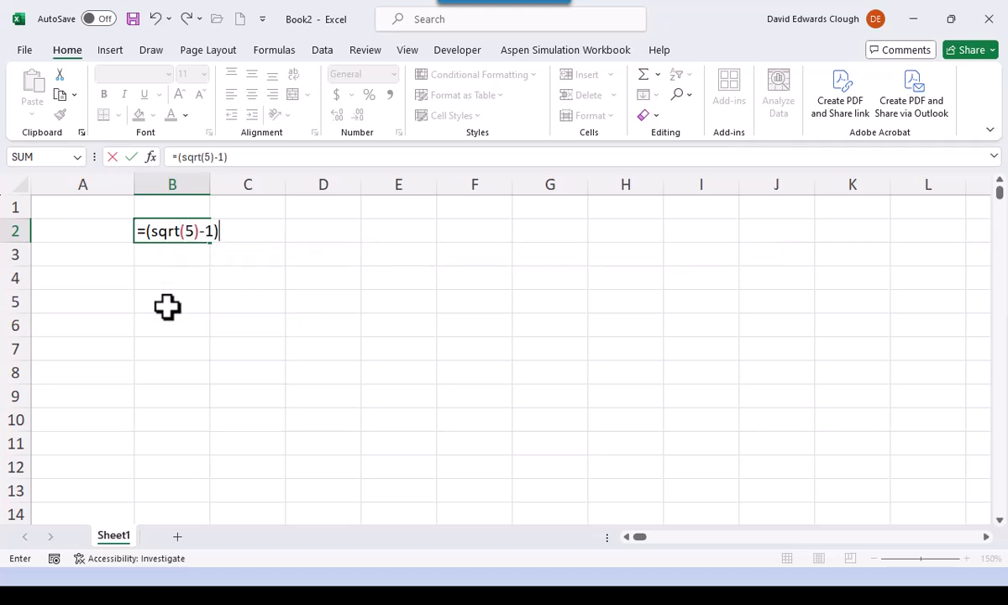
text(2)
key(ctrl+Return)
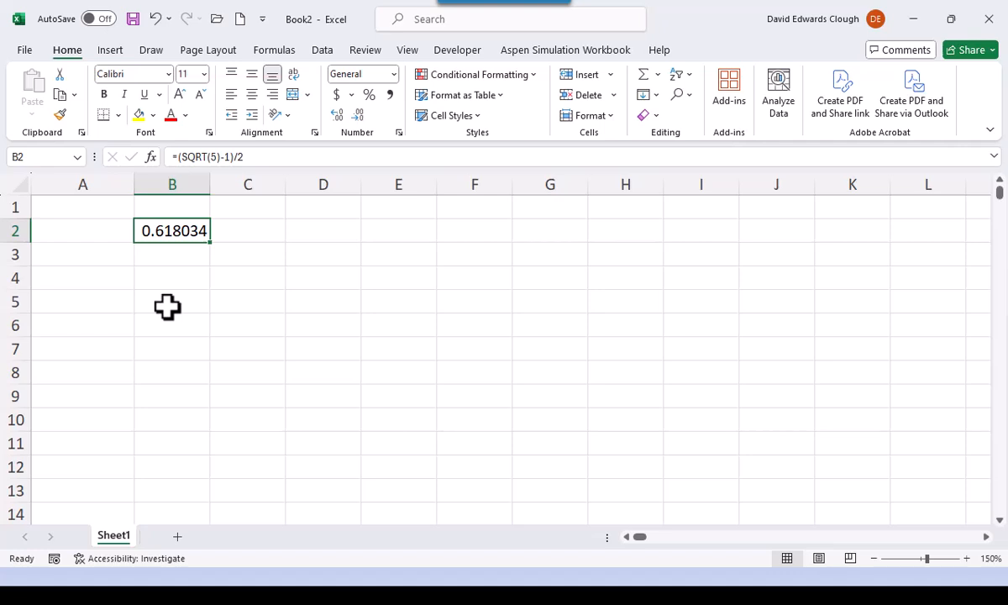
- Enter the formula =B2 in cell C3 by pointing to cell B2, keeping C3 selected
click(254, 254)
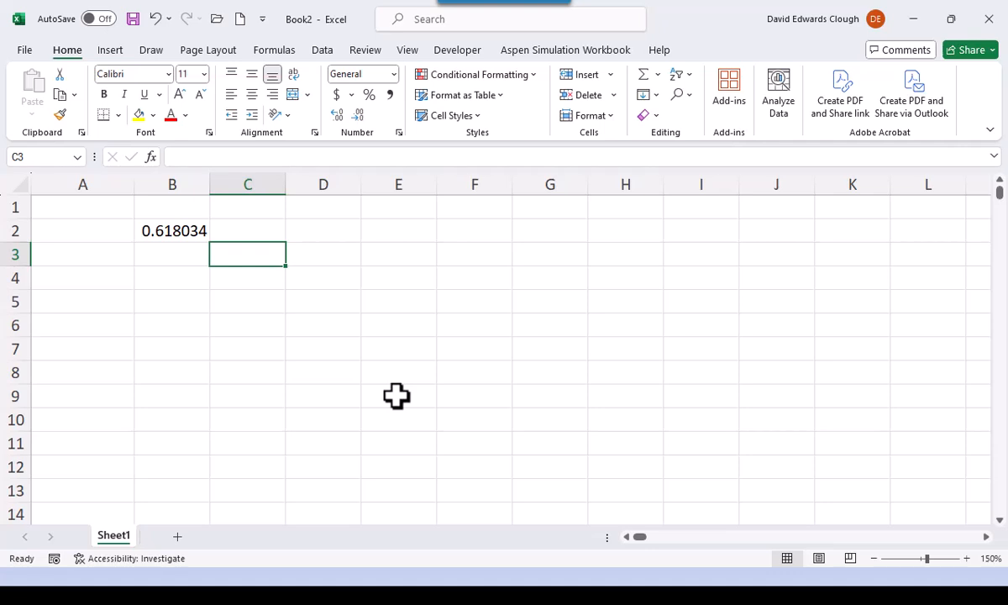
text(=)
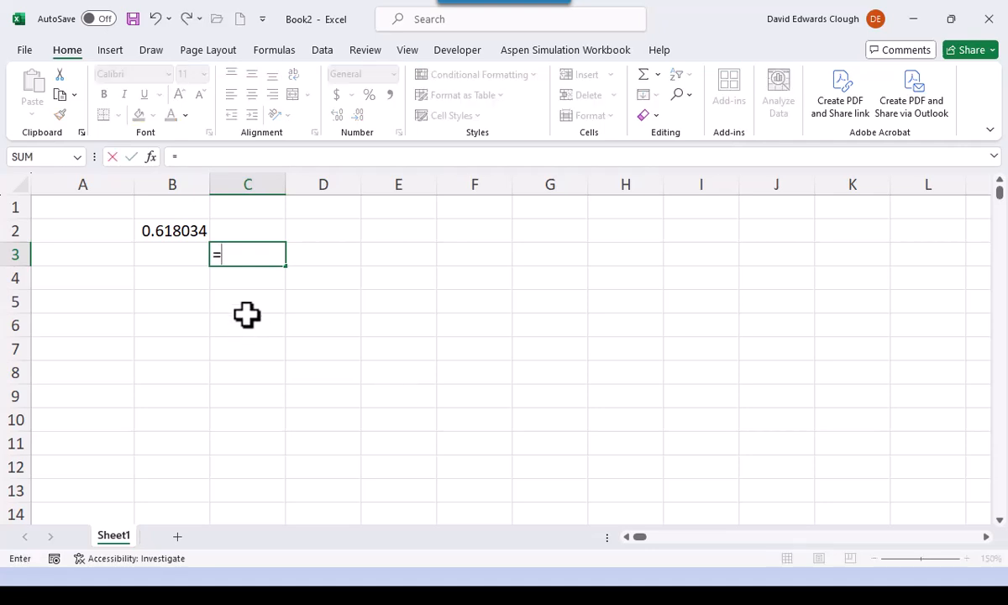
click(189, 229)
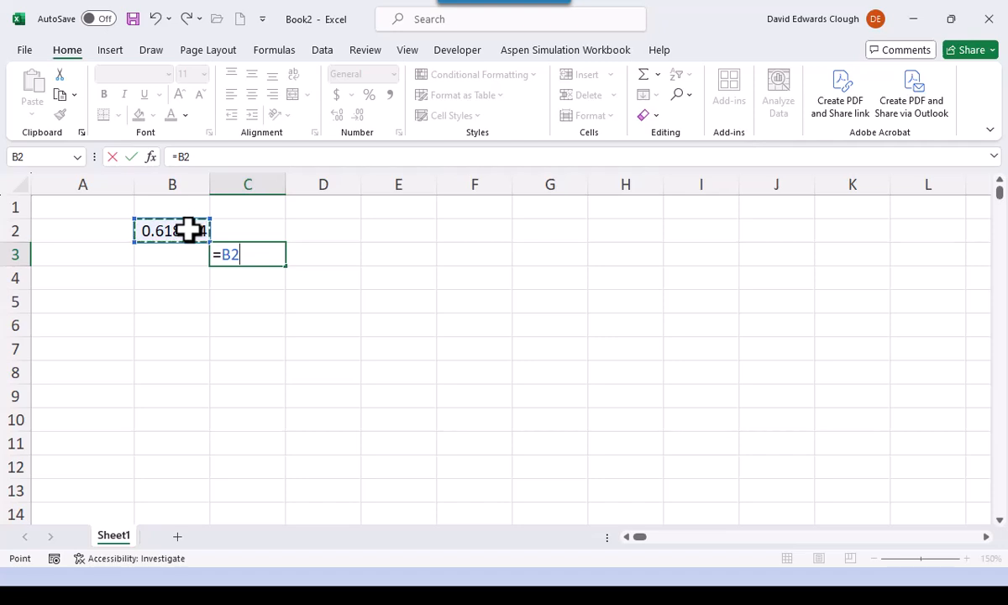
key(ctrl+Return)
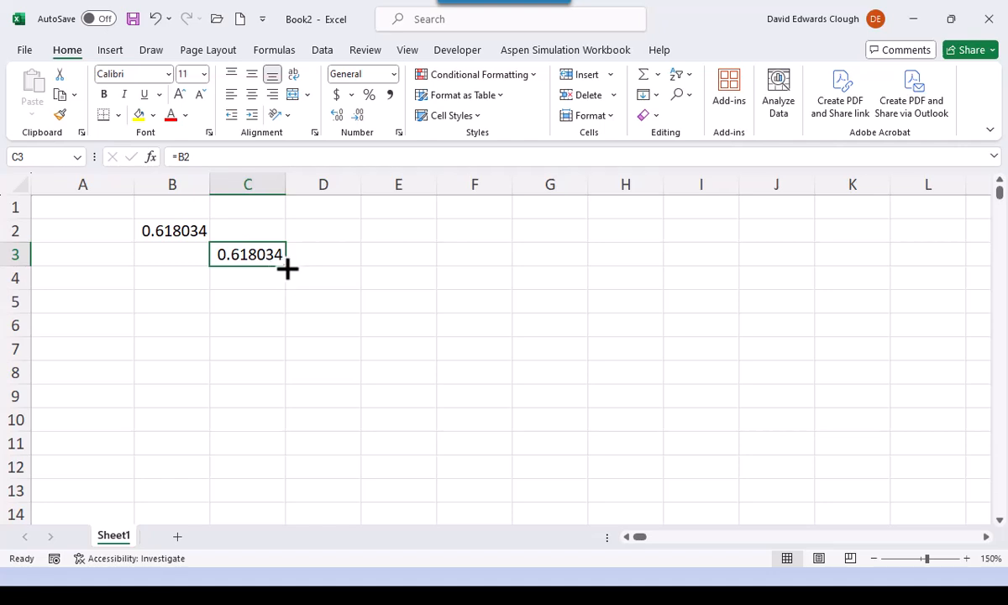
- Fill the relative formula from C3 down to C4, inspect its reference in edit mode, and clear C4
drag(287, 267, 290, 286)
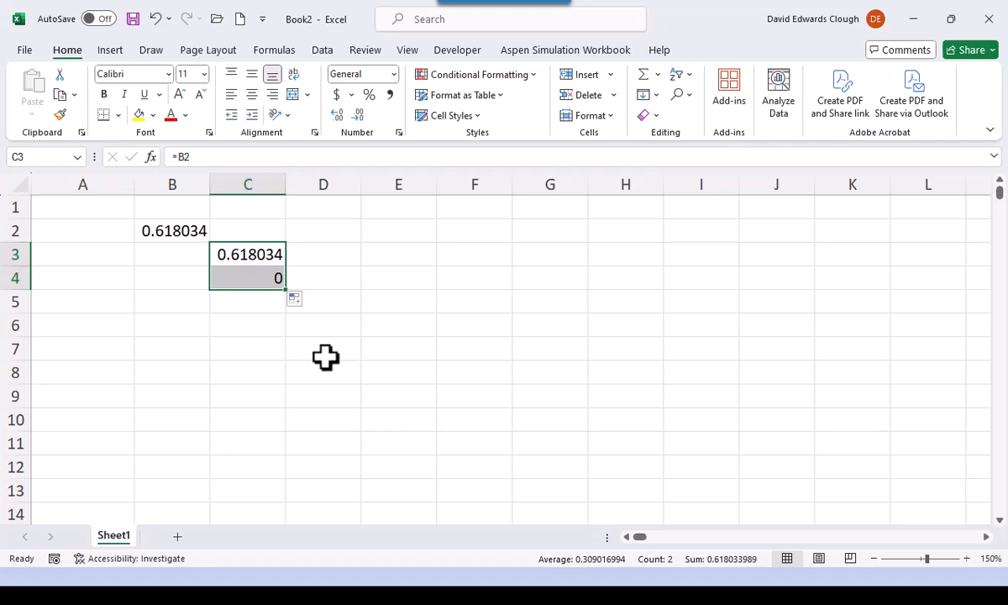
double_click(266, 278)
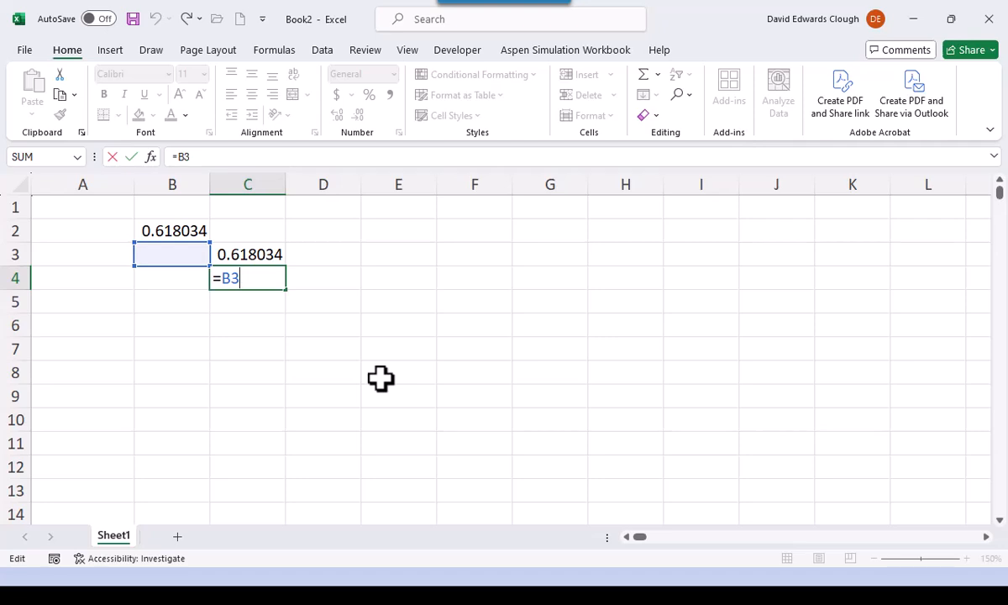
key(ctrl+Return)
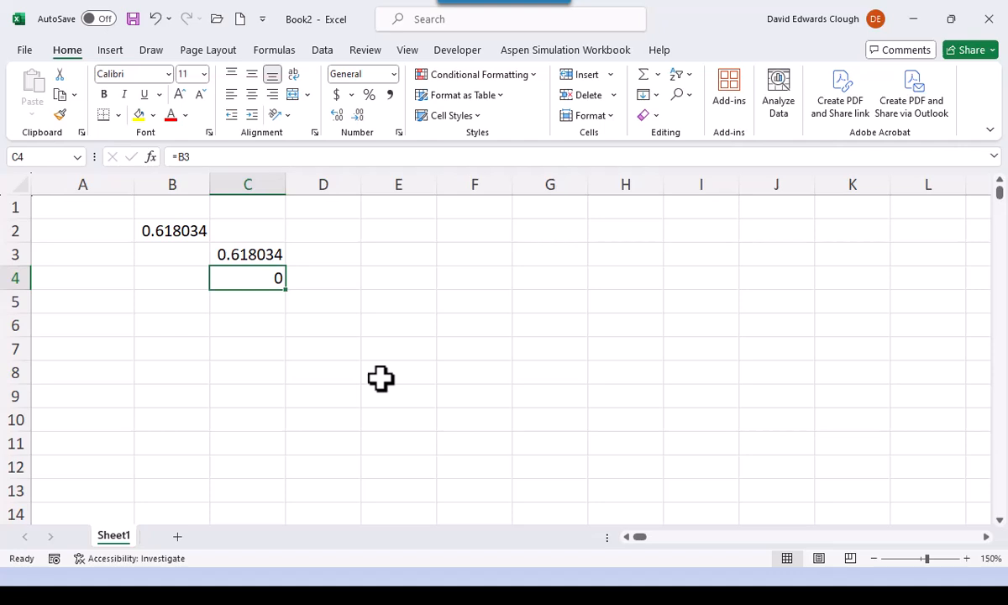
key(Delete)
- Move cell C3 to D4 to inspect the moved formula's reference, and move it back to C3
click(271, 252)
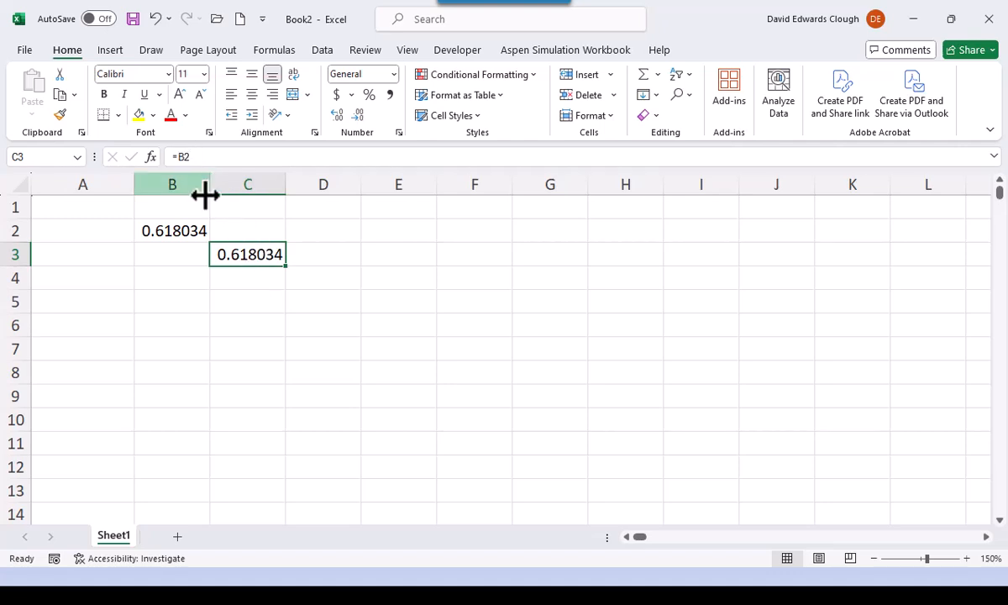
drag(239, 269, 309, 283)
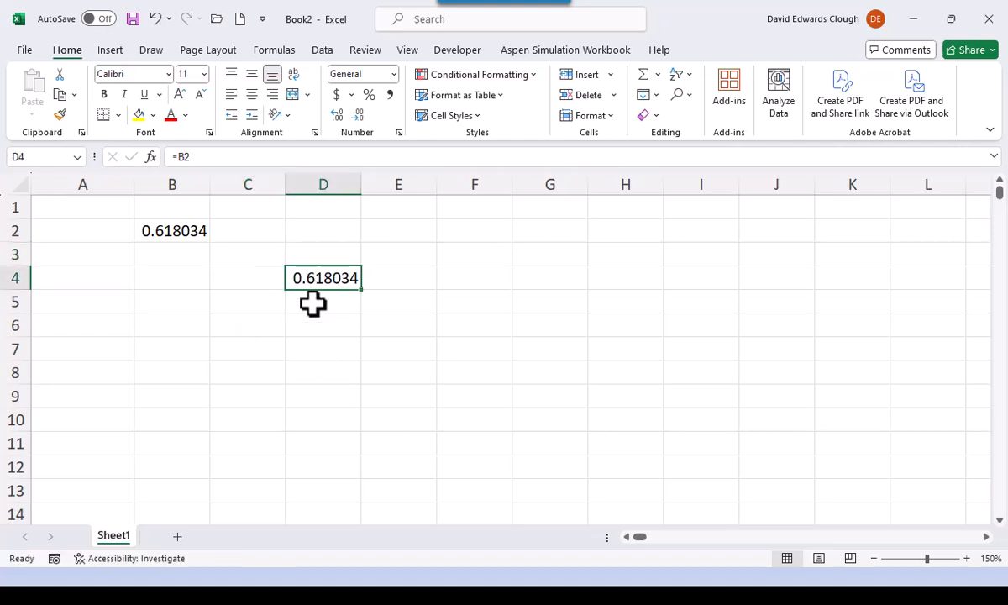
double_click(317, 277)
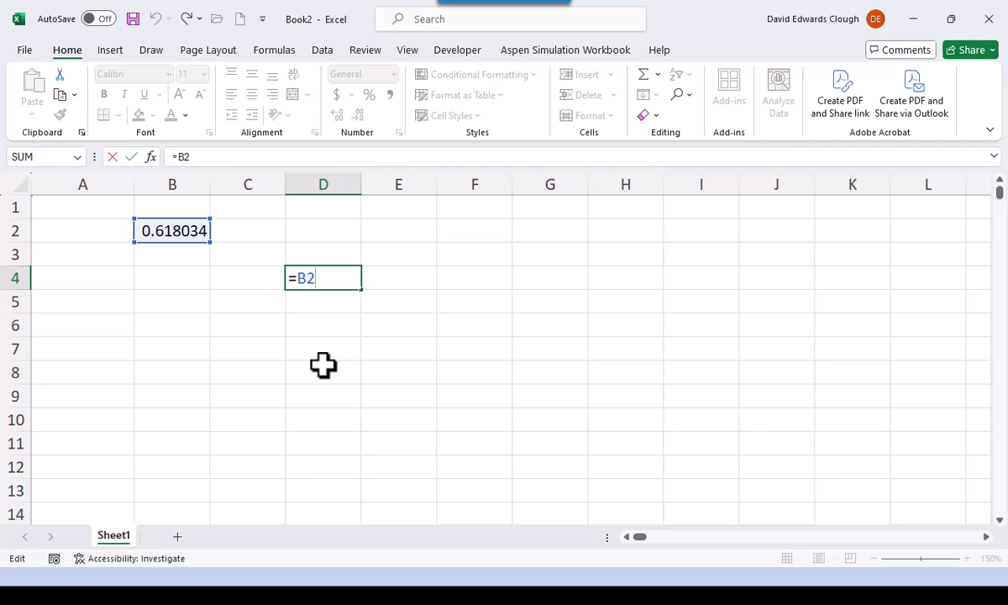
key(Escape)
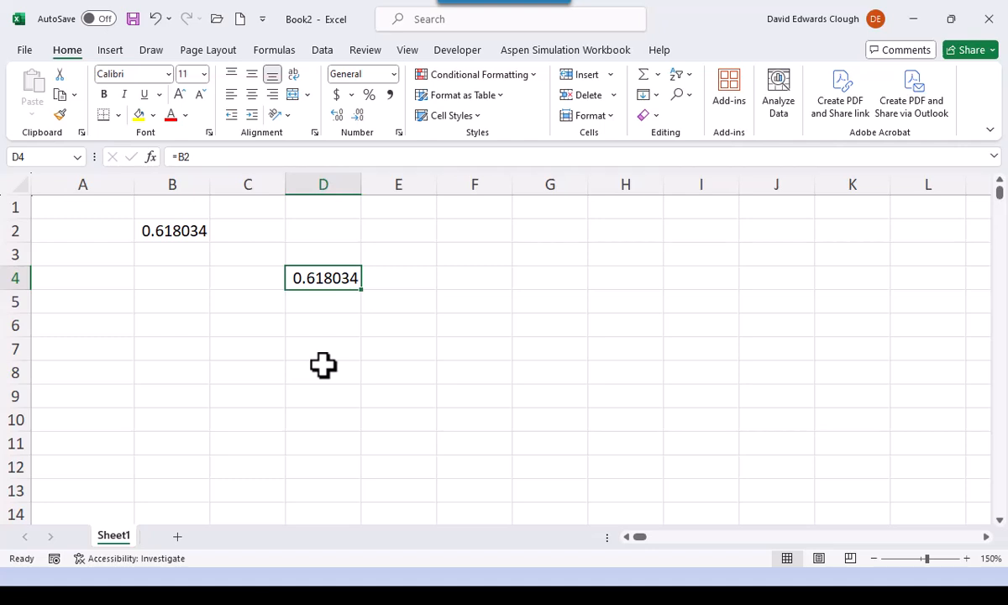
drag(325, 288, 250, 266)
click(335, 279)
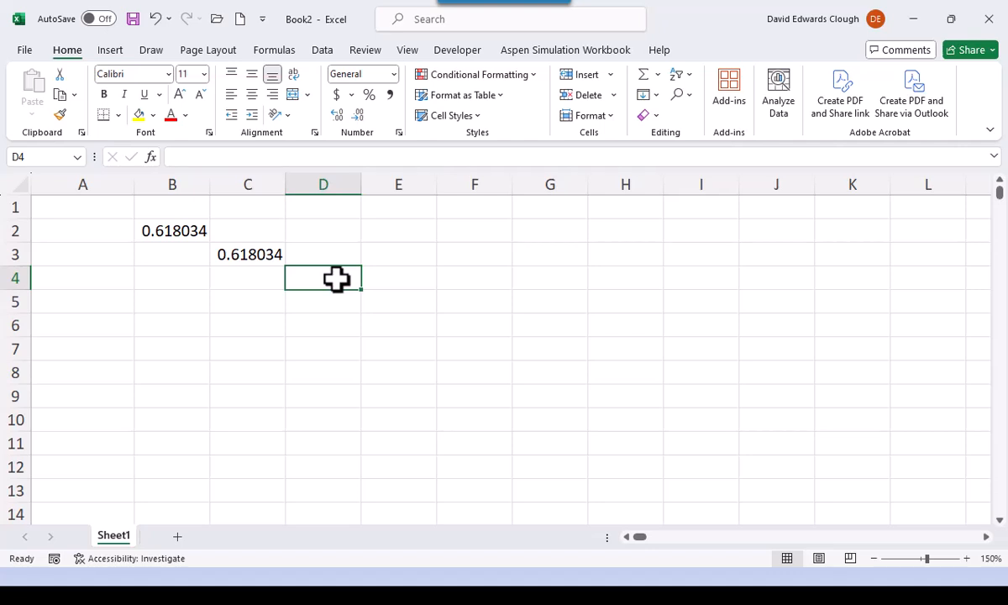
- Copy the relative formula from C3 to D4 and compare the cell references in both formulas
click(242, 254)
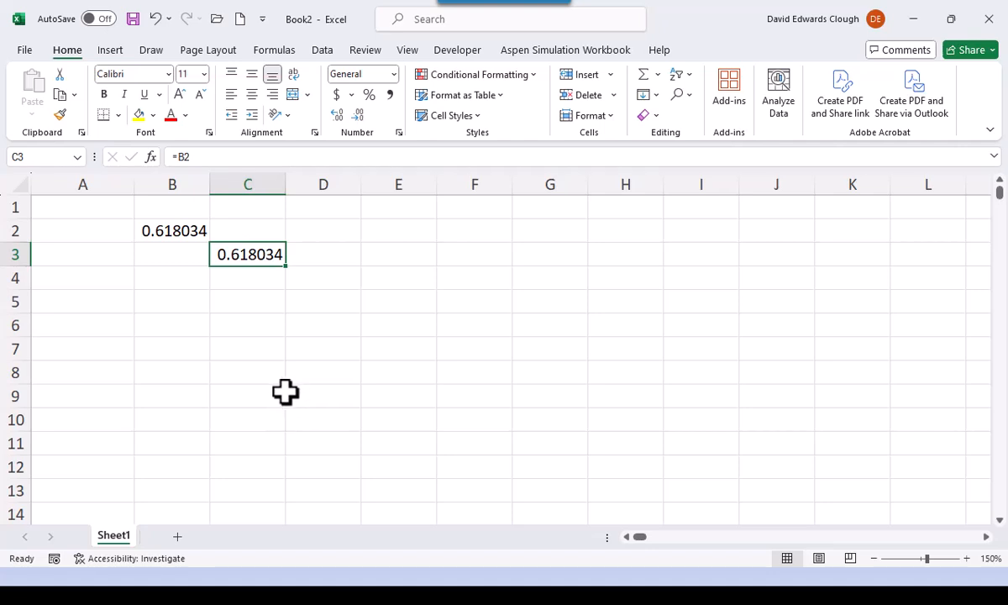
key(ctrl+c)
click(342, 280)
key(Return)
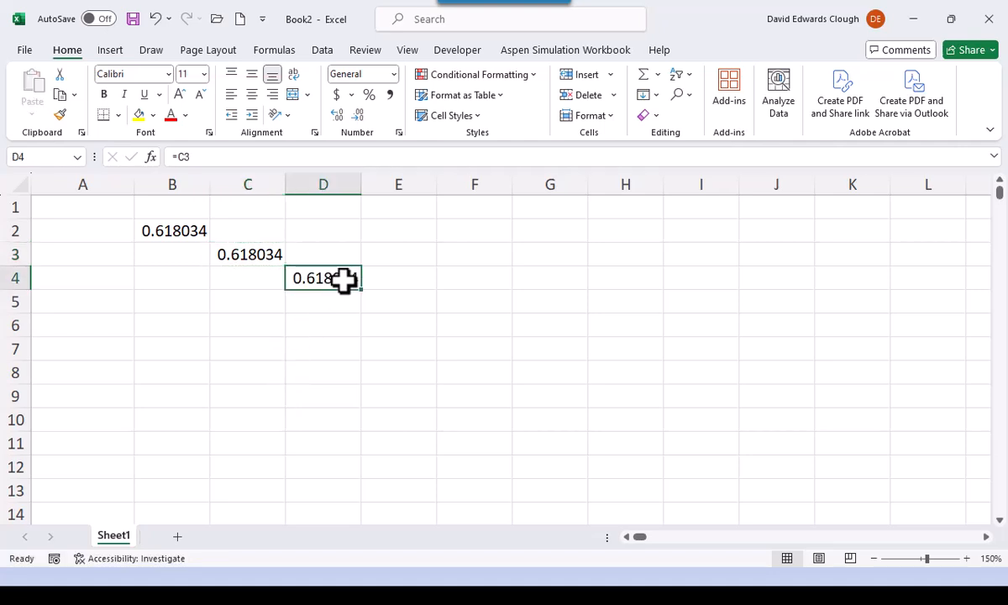
double_click(342, 280)
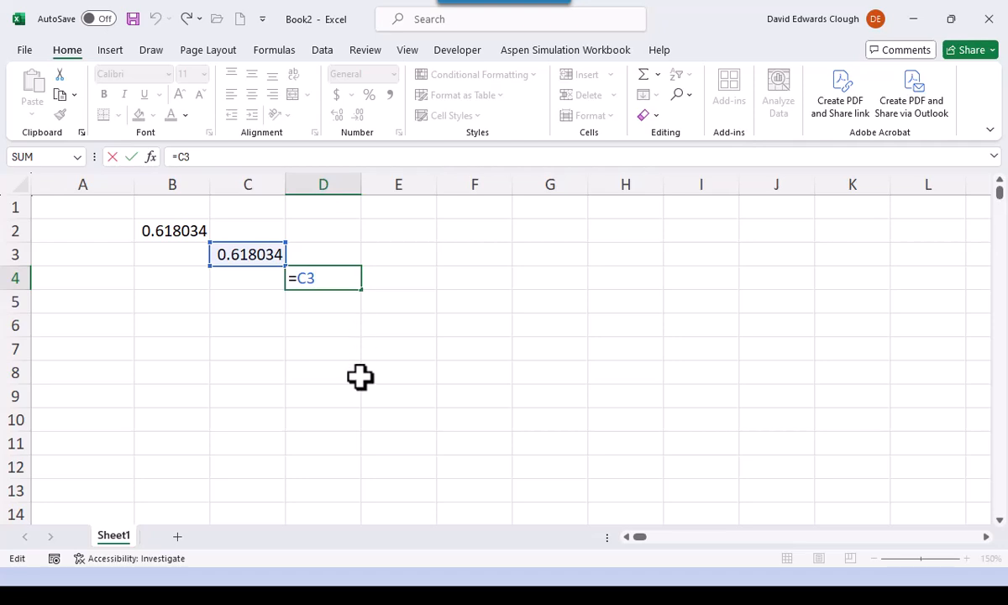
key(Escape)
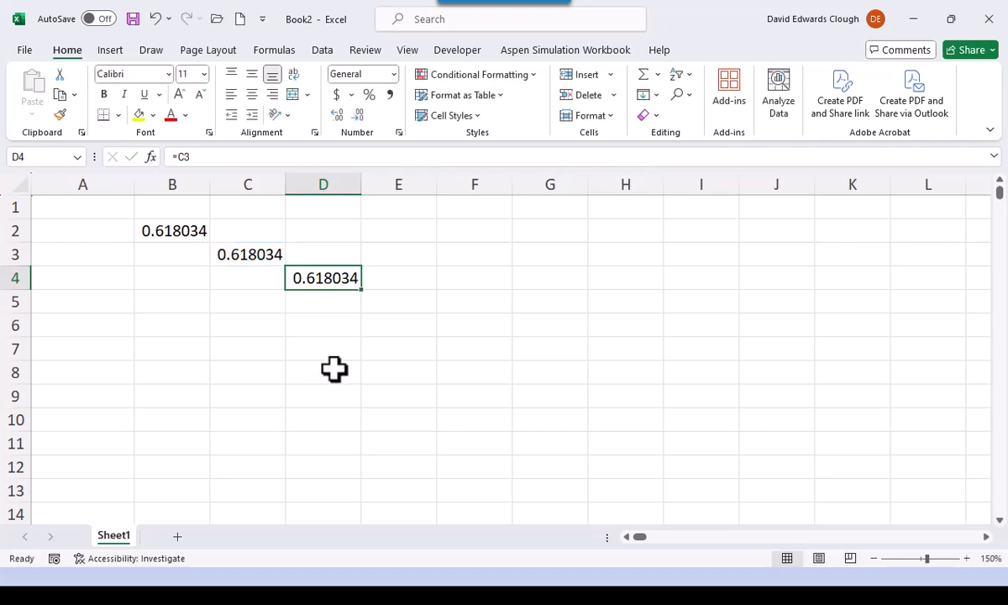
double_click(236, 254)
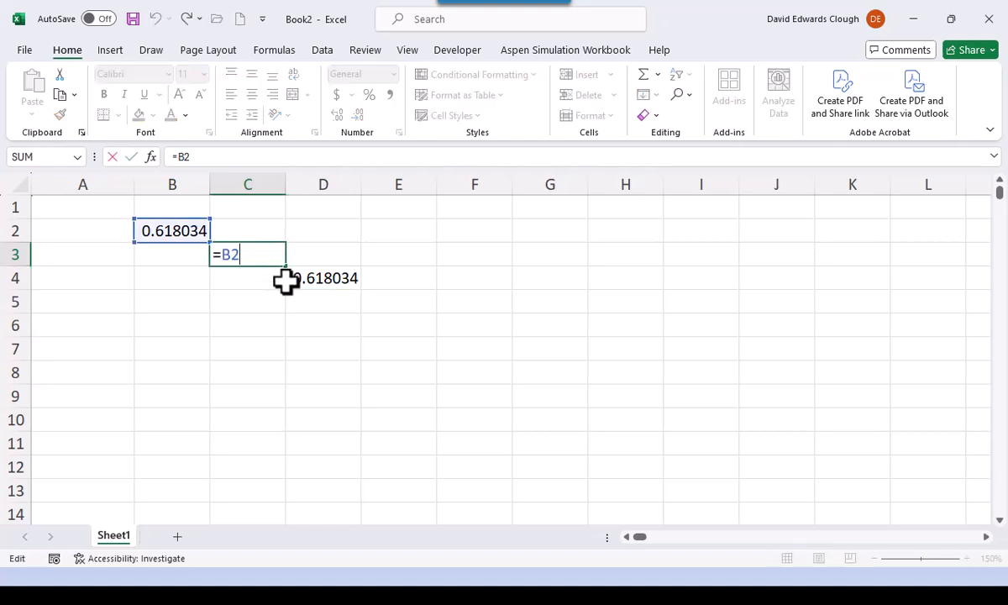
key(Escape)
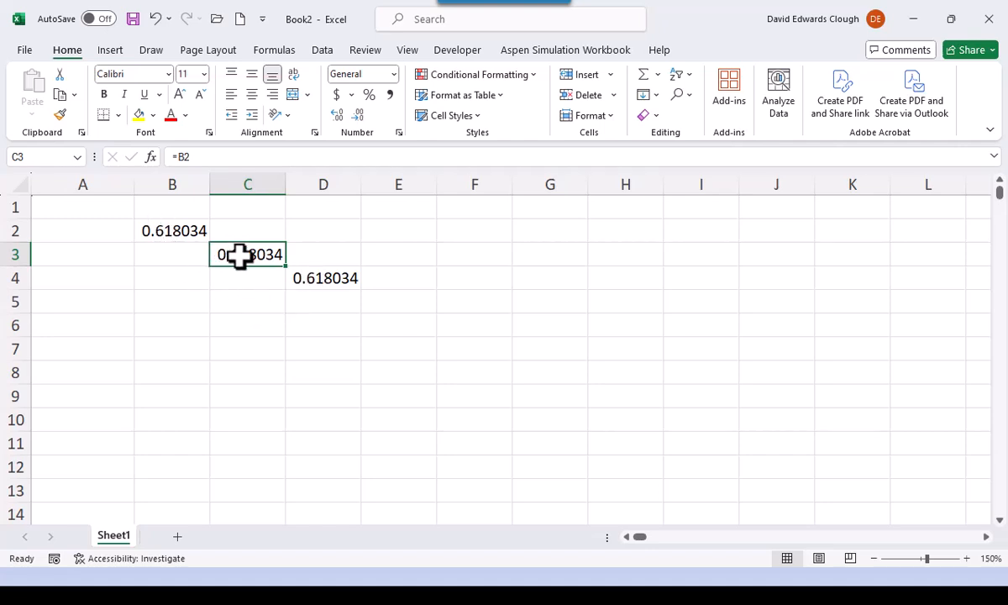
- Clear cell D4 and make the reference in C3 absolute as =$B$2, keeping C3 selected
click(325, 279)
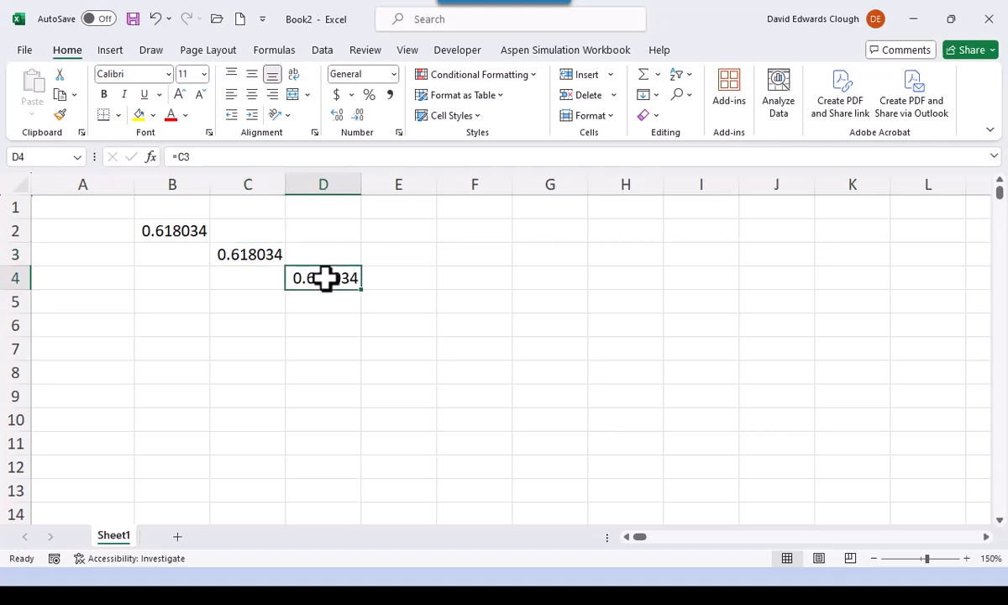
key(Delete)
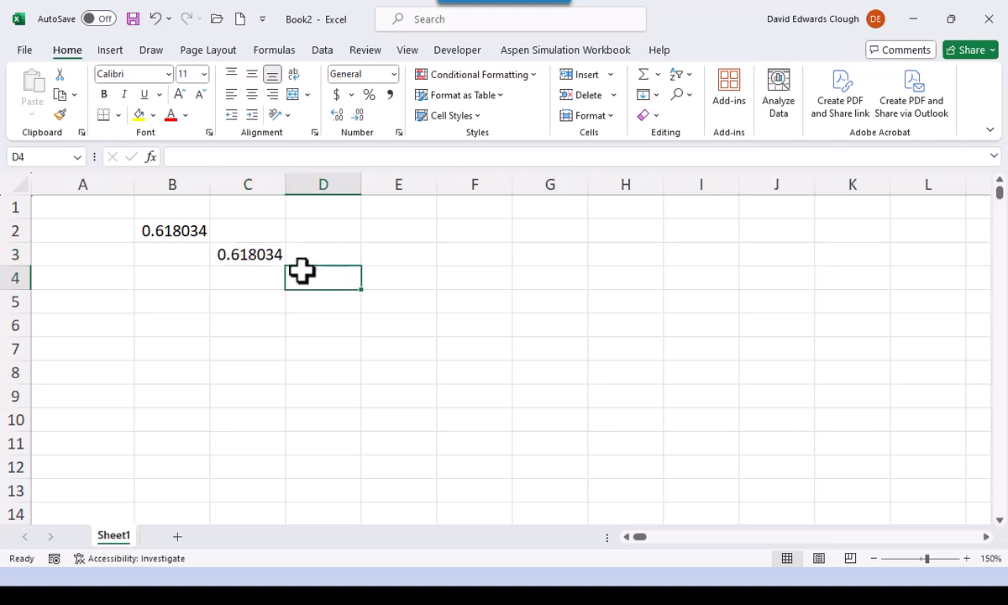
double_click(265, 254)
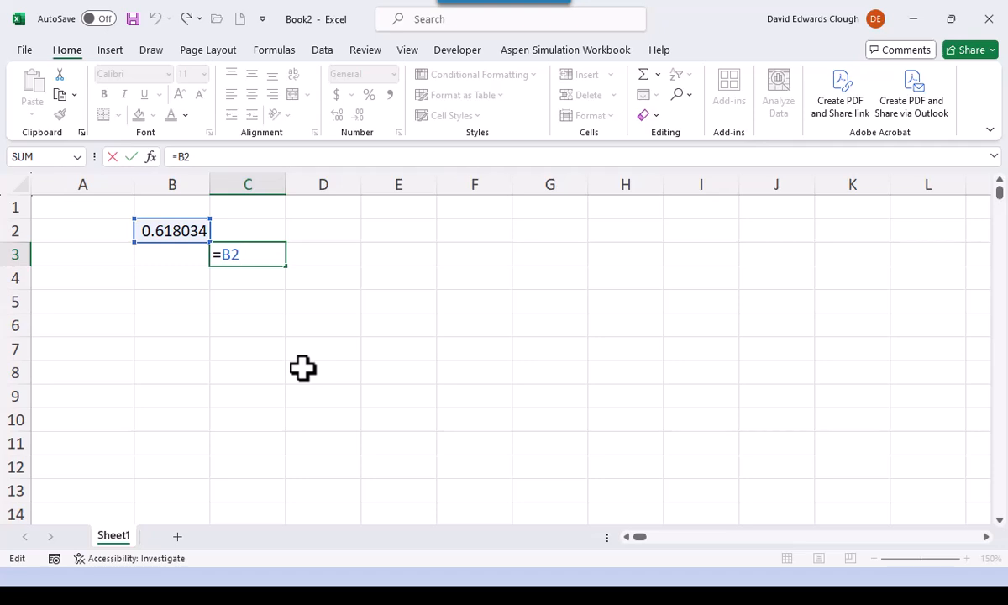
key(F4)
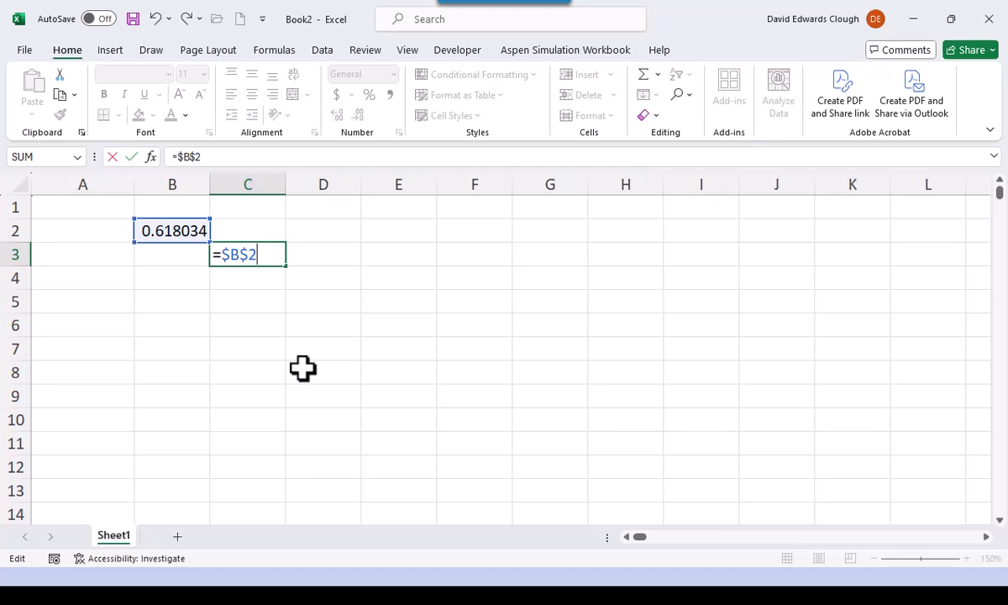
key(ctrl+Return)
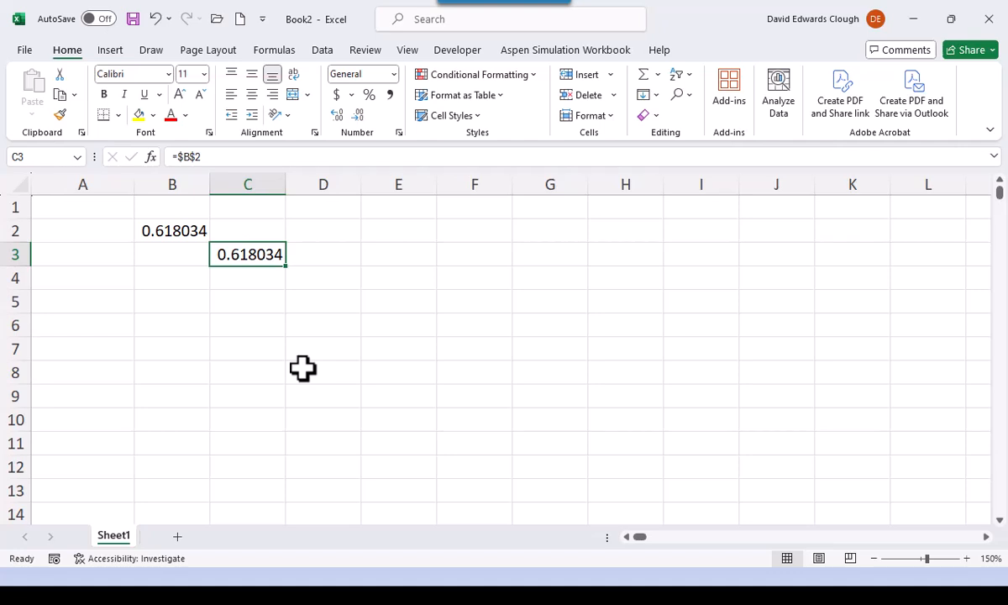
- Copy the absolute formula from C3 to D4, inspect the pasted reference, and clear D4
key(ctrl+c)
click(333, 277)
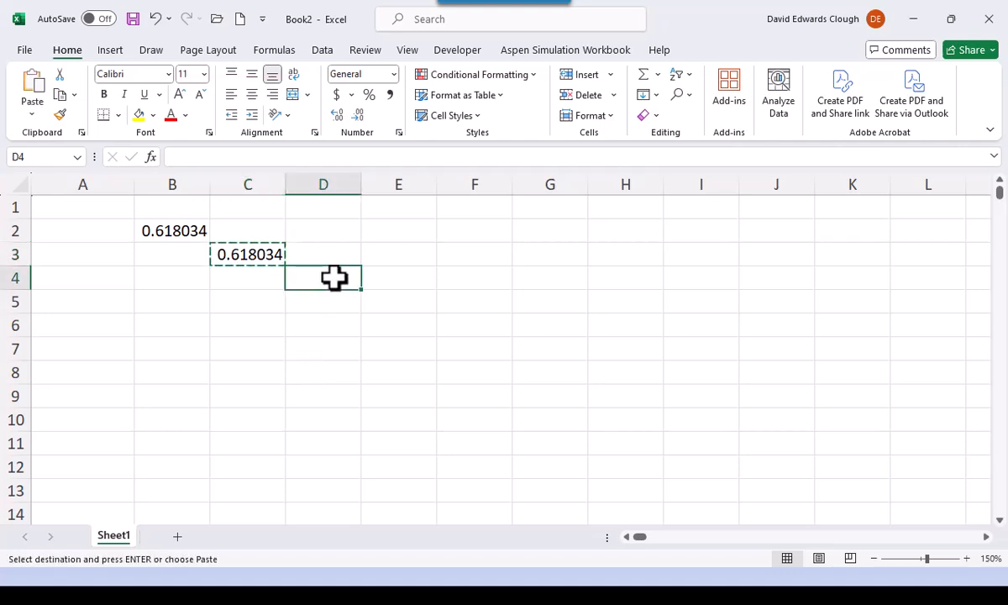
key(Return)
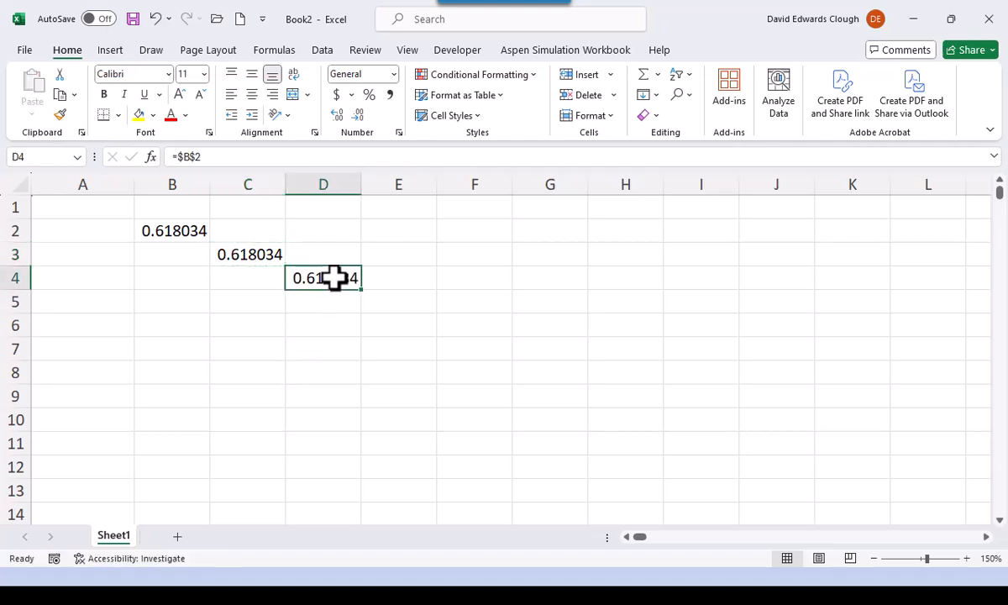
double_click(334, 277)
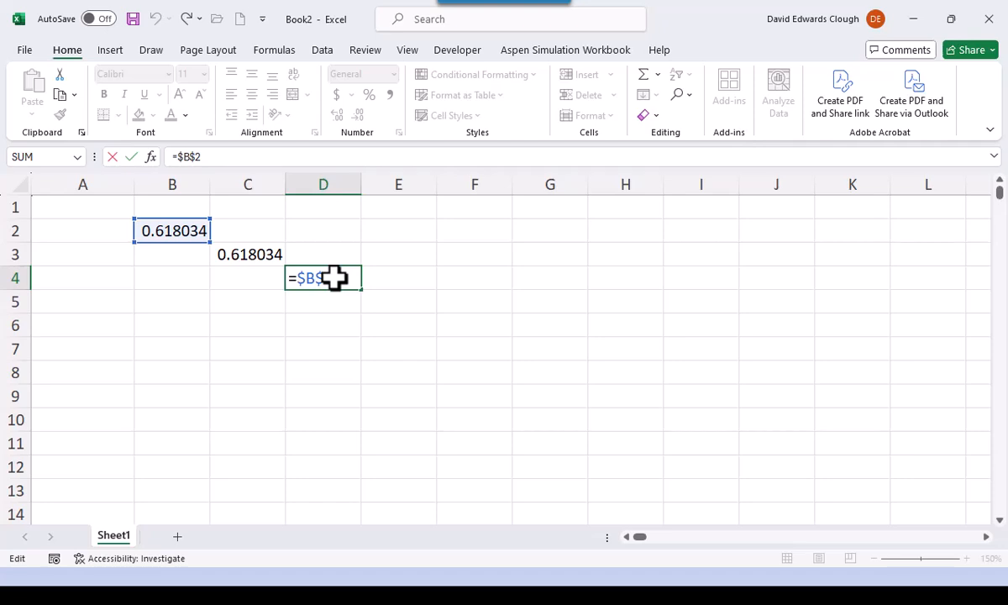
key(ctrl+Return)
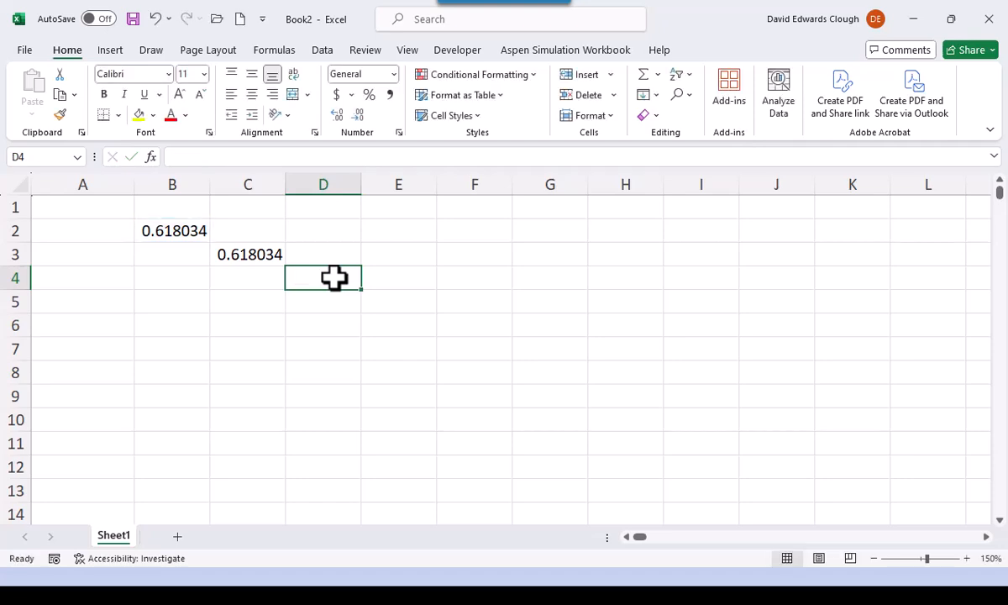
- Change the formula in C3 to the mixed reference =B$2 by removing the dollar sign before the column letter
click(250, 252)
double_click(249, 252)
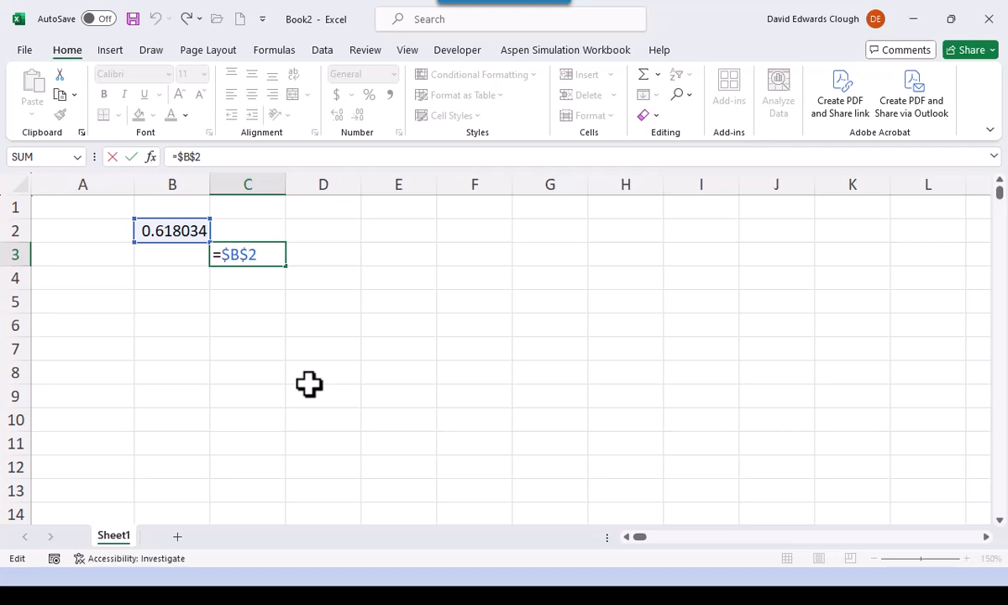
key(Left)
key(Left)
key(Left)
key(Delete)
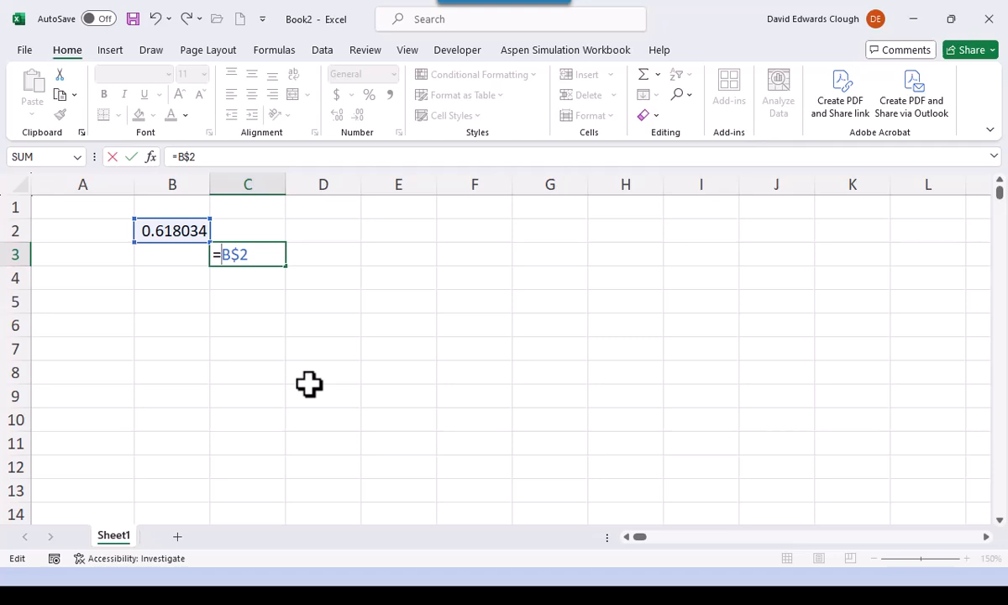
key(ctrl+Return)
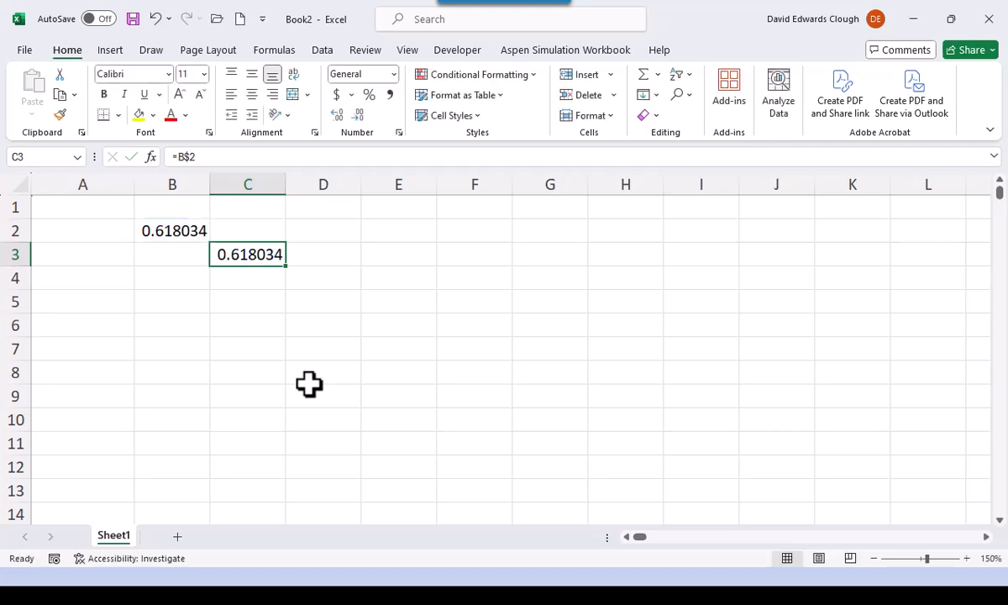
- Copy the mixed-reference formula from C3 to D4, inspect which part of the reference shifts, and clear D4
key(ctrl+c)
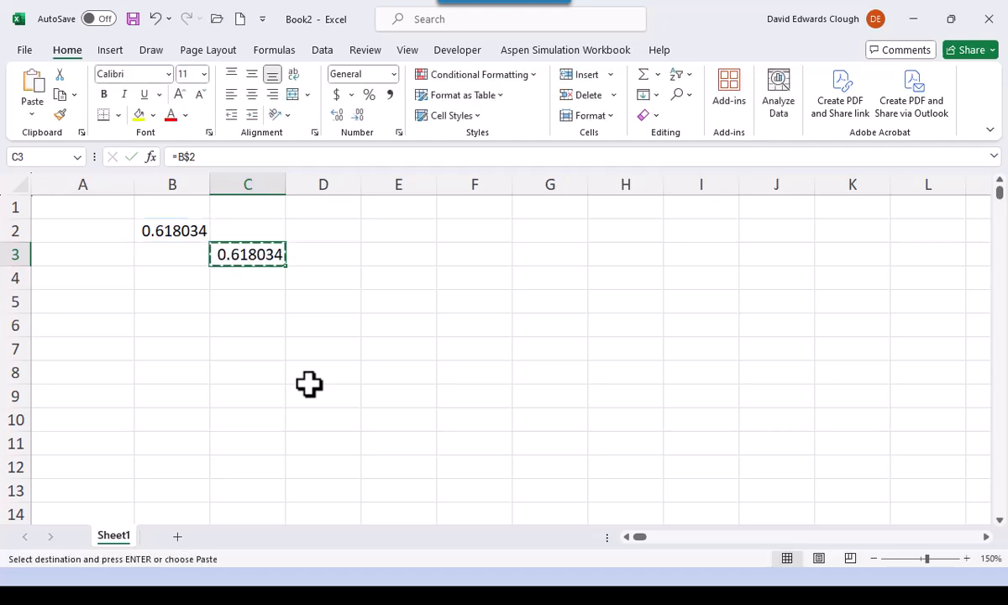
click(333, 282)
key(Return)
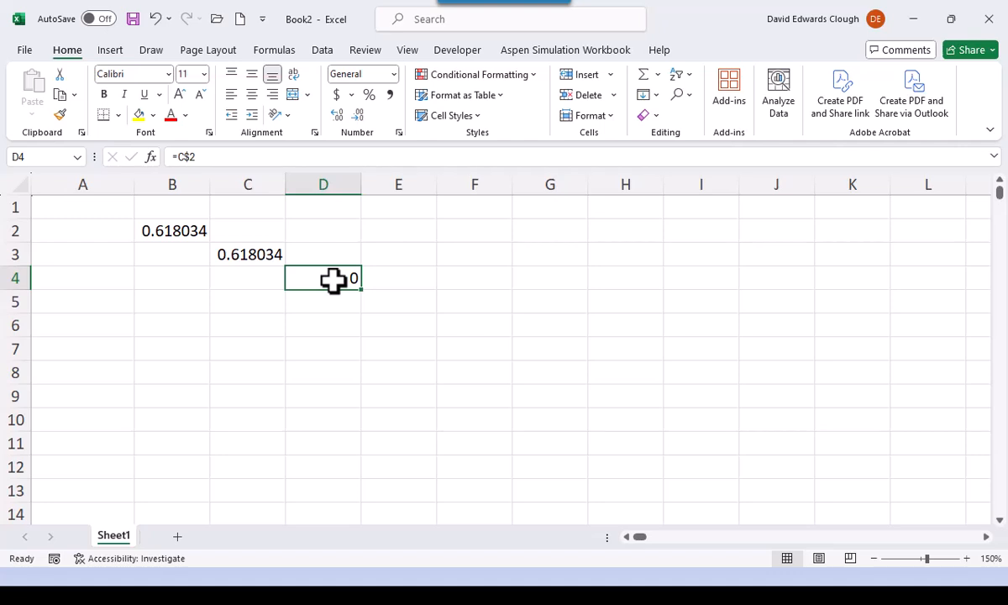
double_click(333, 281)
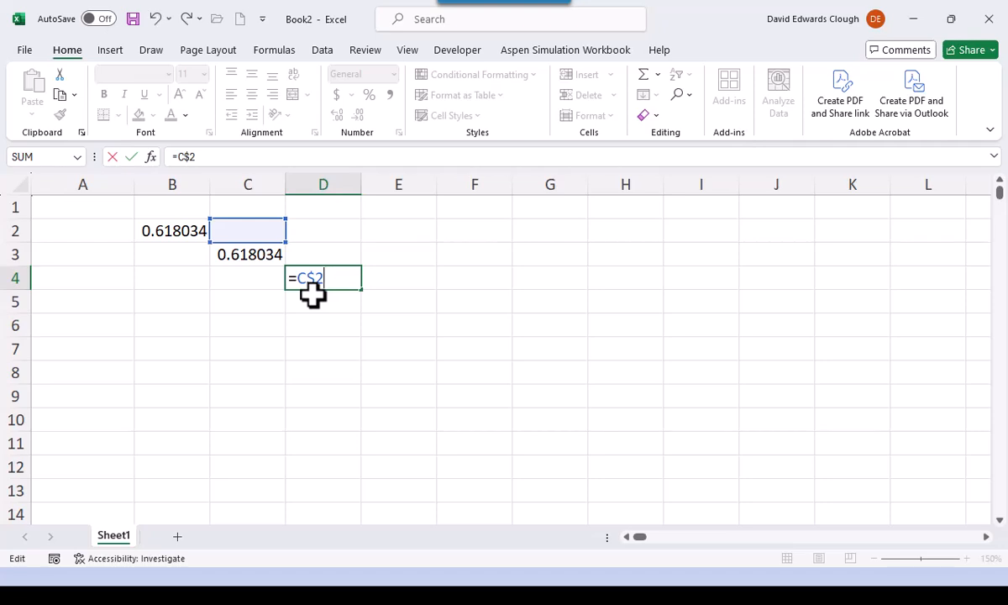
key(ctrl+Return)
key(Delete)
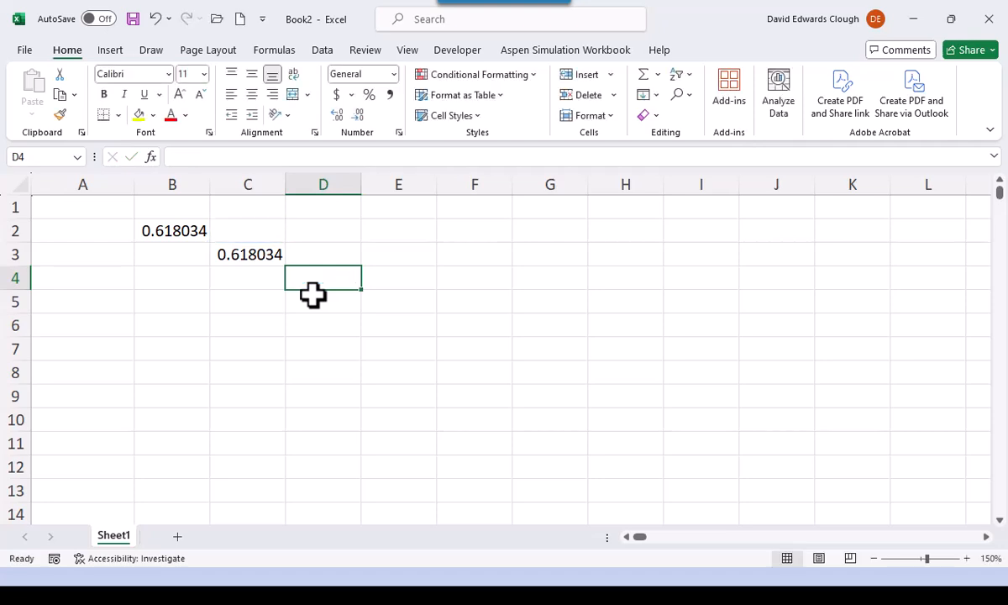
- Change the formula in C3 to the mixed reference =$B2, fixing the column and leaving the row relative
click(247, 257)
key(F2)
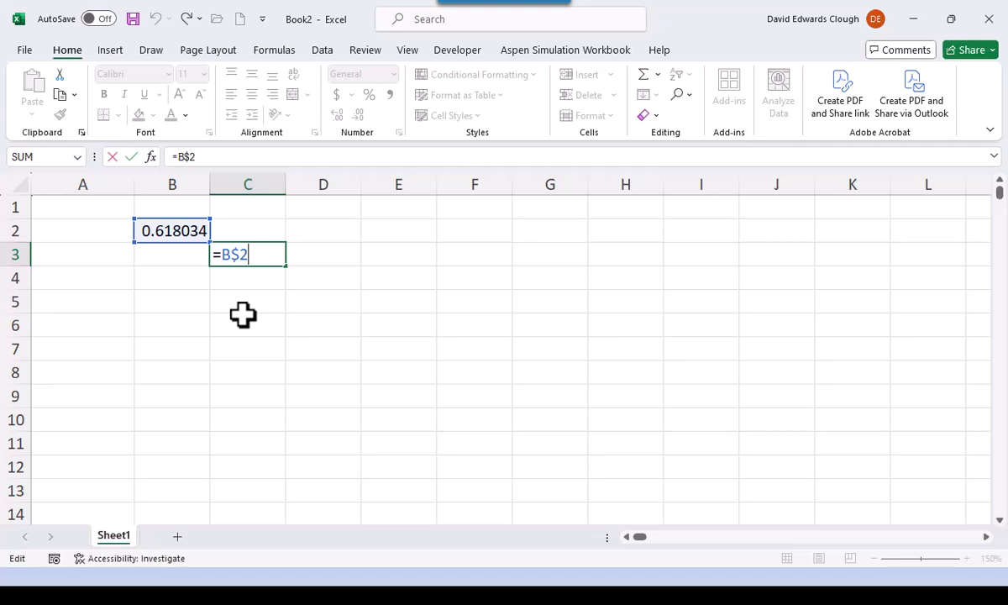
click(217, 254)
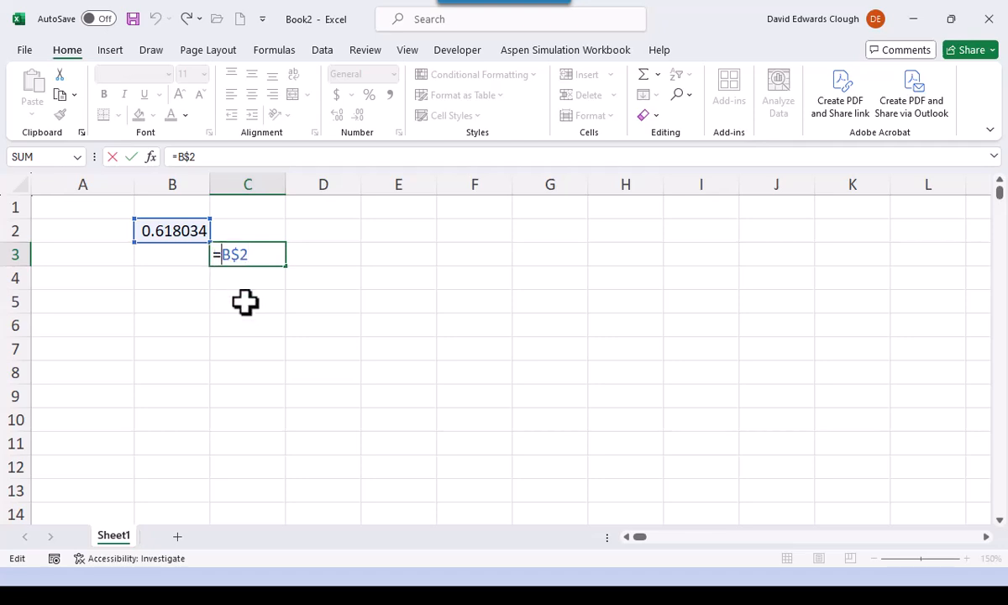
text($)
key(Right)
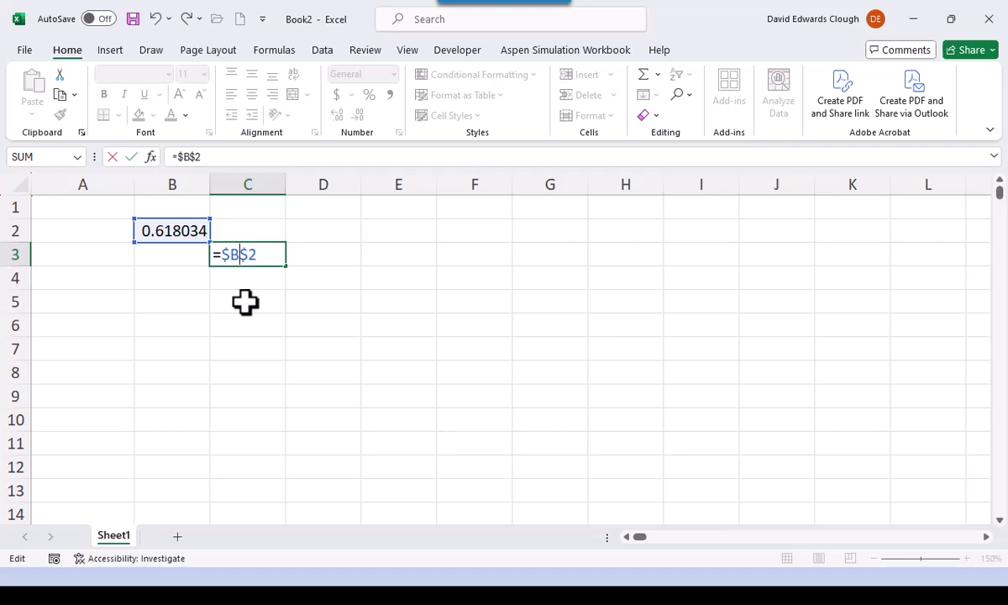
key(Delete)
key(ctrl+Return)
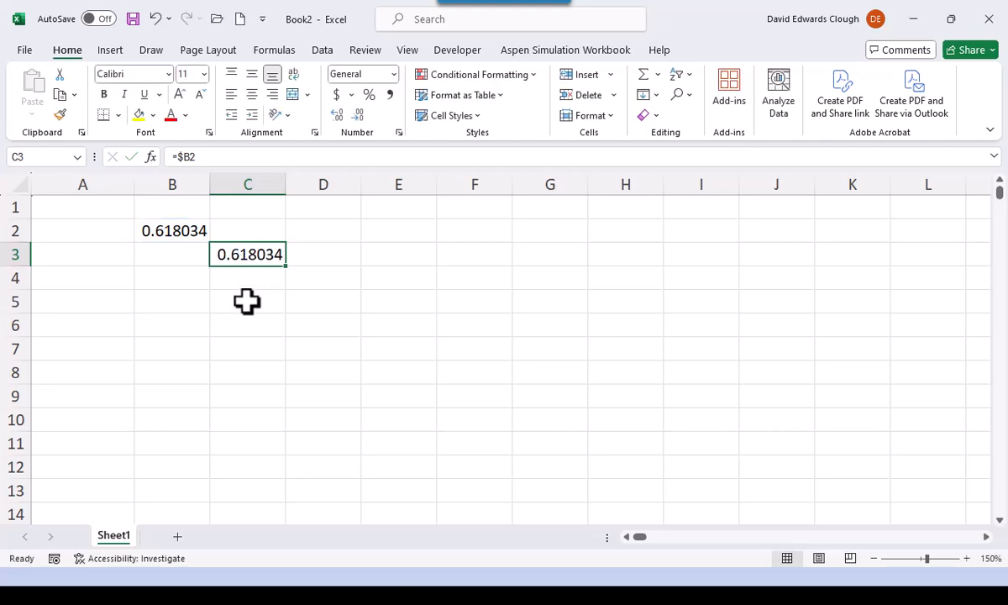
- Copy the column-fixed formula from C3 to D4, inspect the pasted reference, and clear D4
key(ctrl+c)
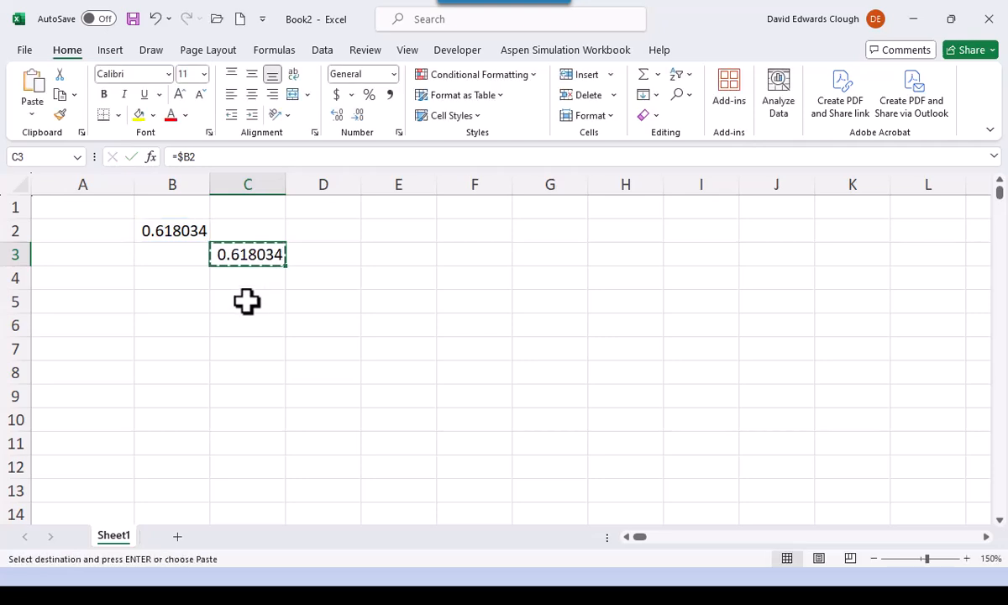
click(304, 279)
key(Return)
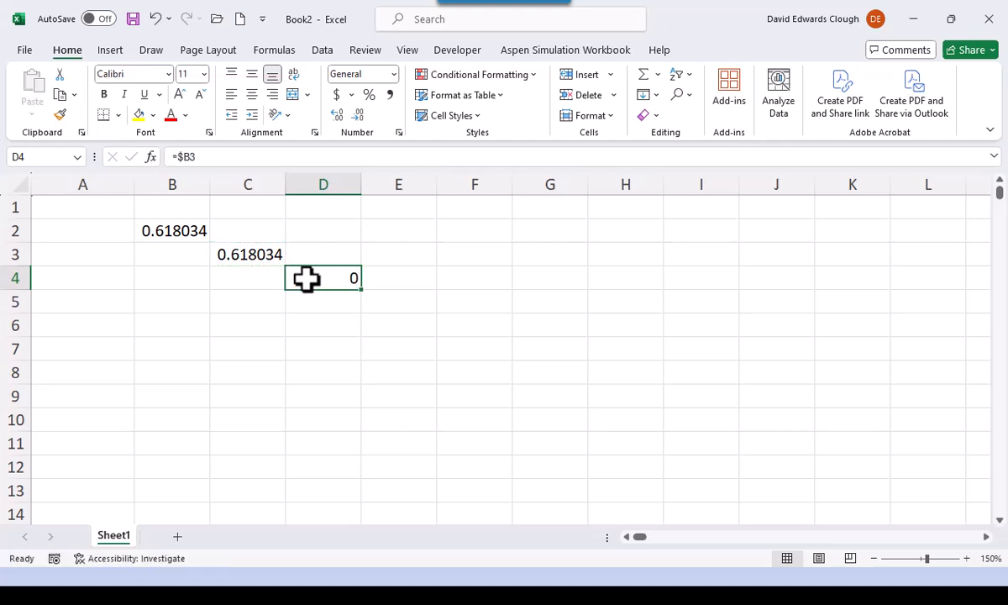
double_click(305, 279)
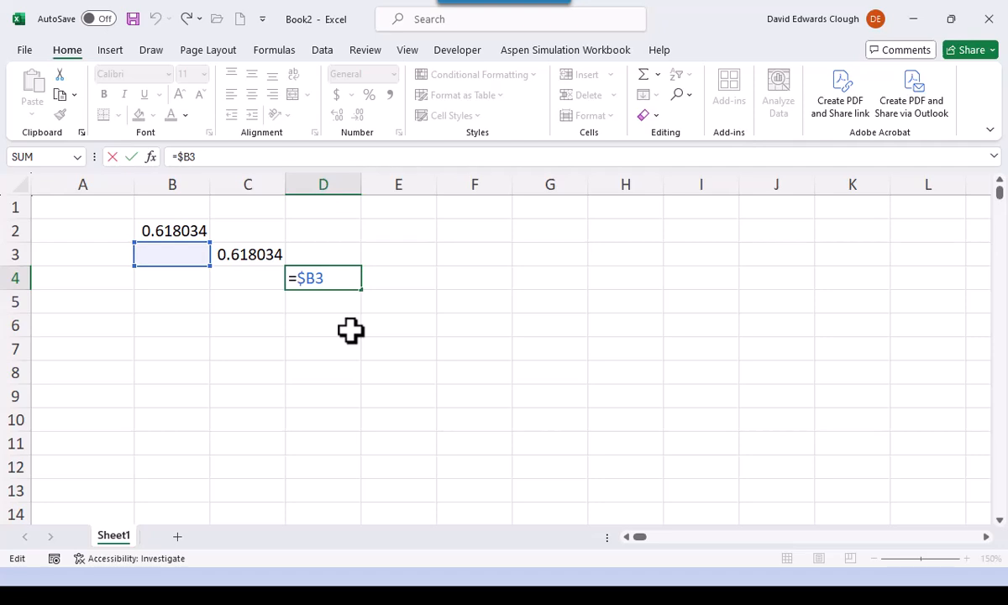
key(ctrl+Return)
key(Delete)
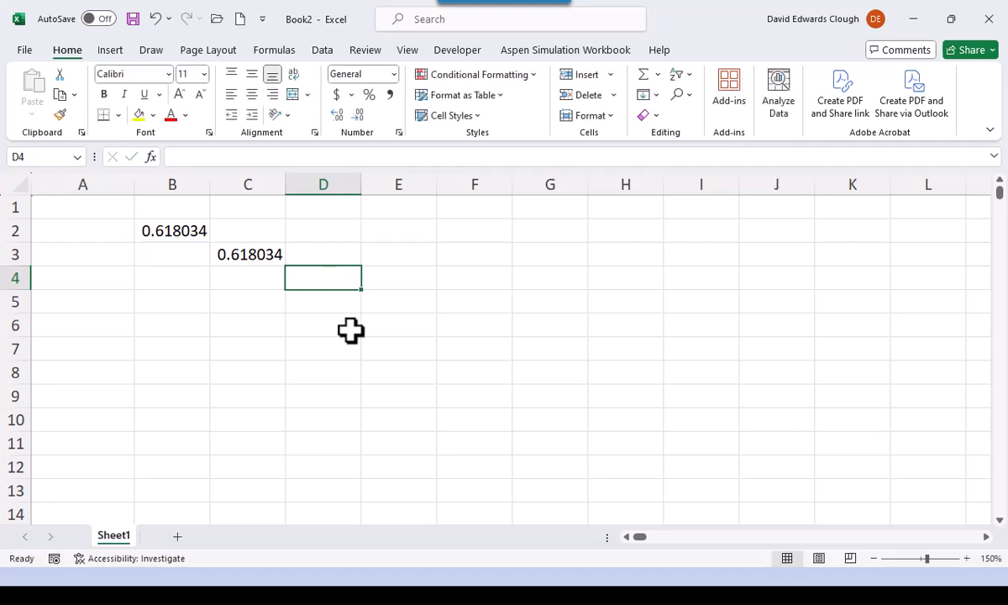
- Remove the dollar sign from the formula in C3 to make it the relative reference =B2
double_click(265, 260)
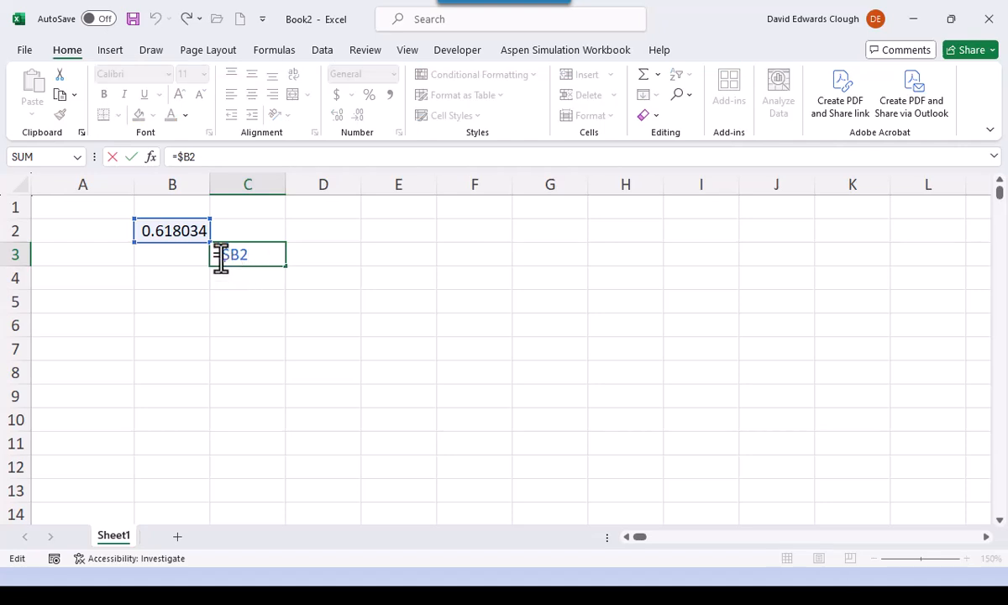
click(227, 257)
key(Left)
key(Delete)
- Cycle the B2 reference in C3 through its absolute and mixed forms back to relative =B2, and commit it with C3 still selected
click(232, 257)
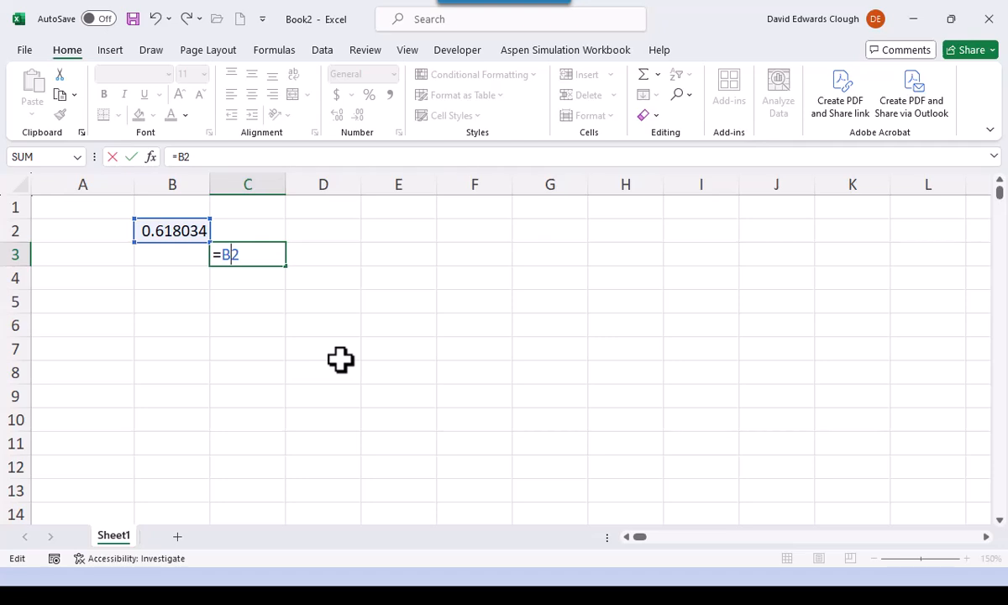
key(F4)
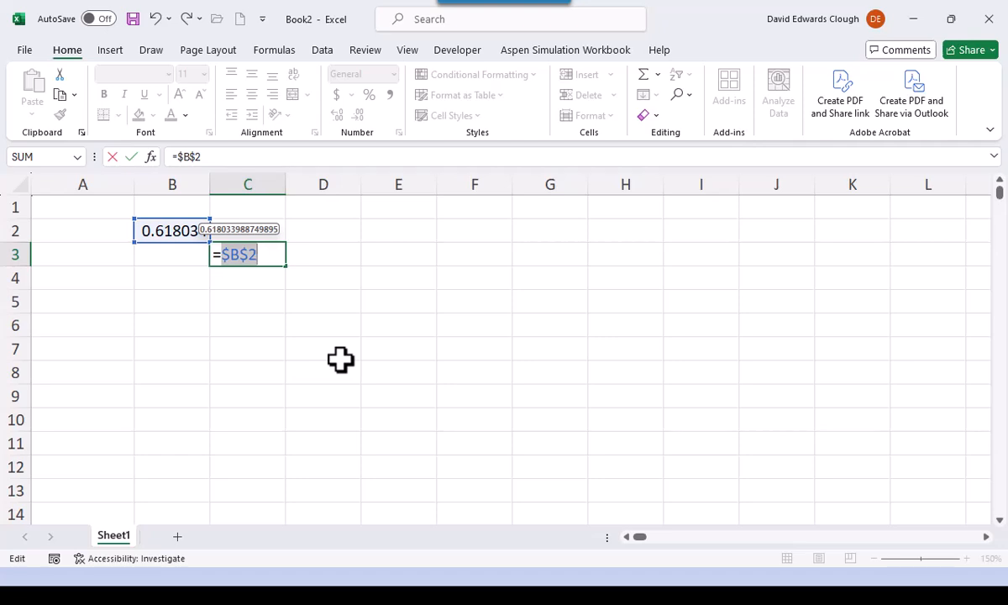
key(F4)
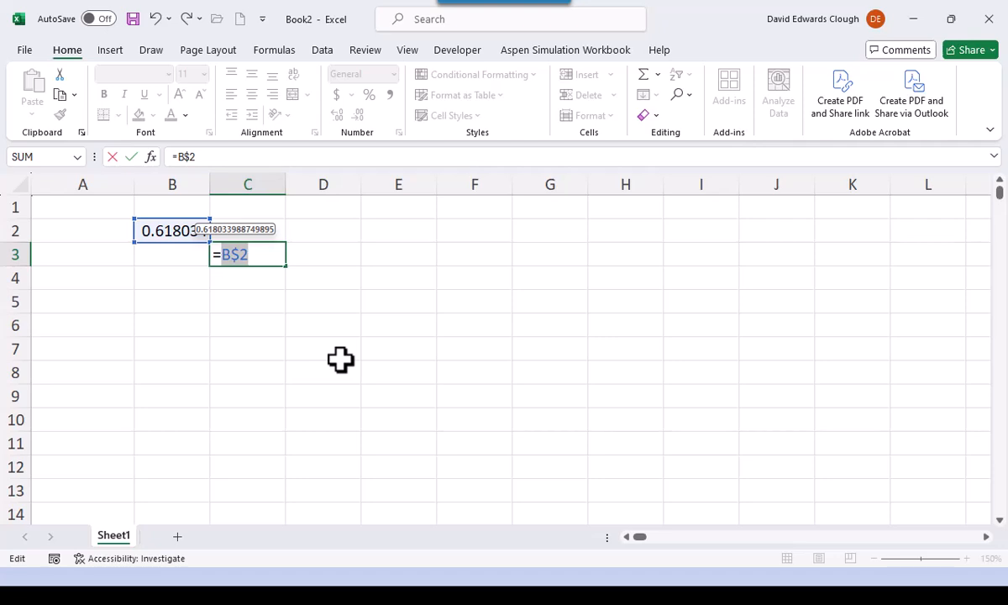
key(F4)
key(F4)
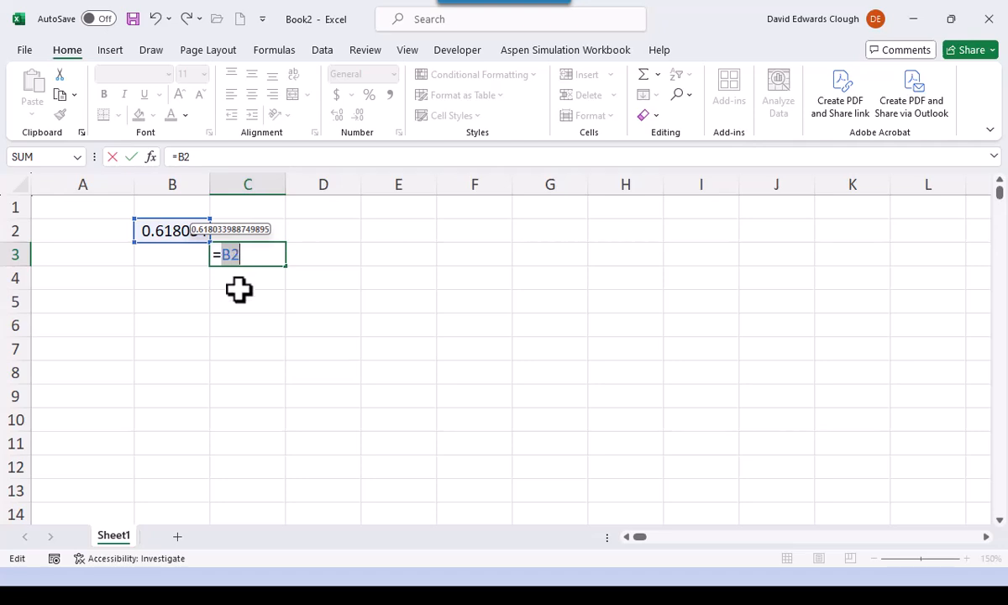
key(ctrl+Return)
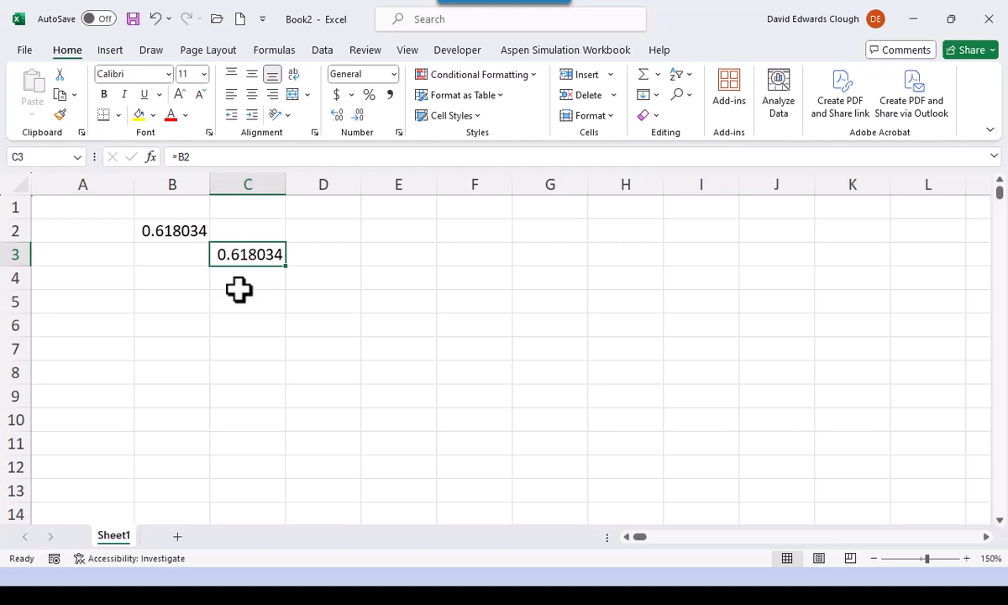
- Switch to the PowerPoint slide show and advance to the Cell Addresses slide
key(alt+Tab)
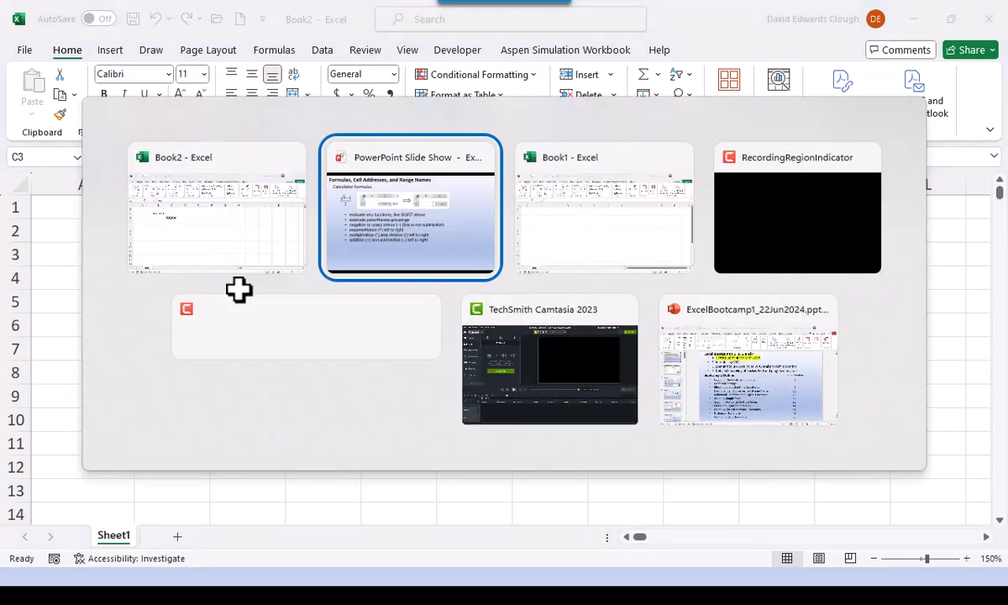
key(Right)
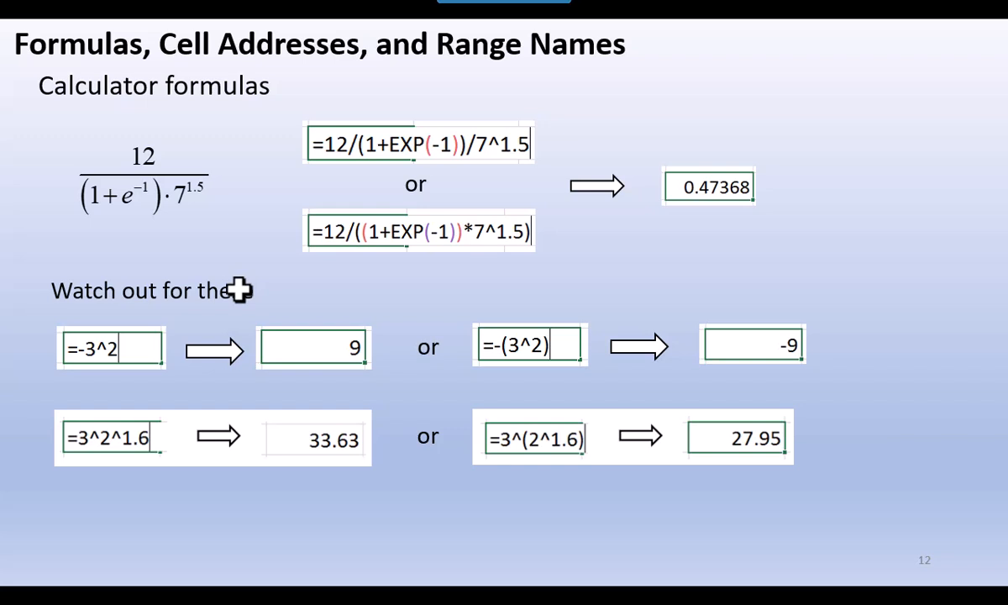
key(Right)
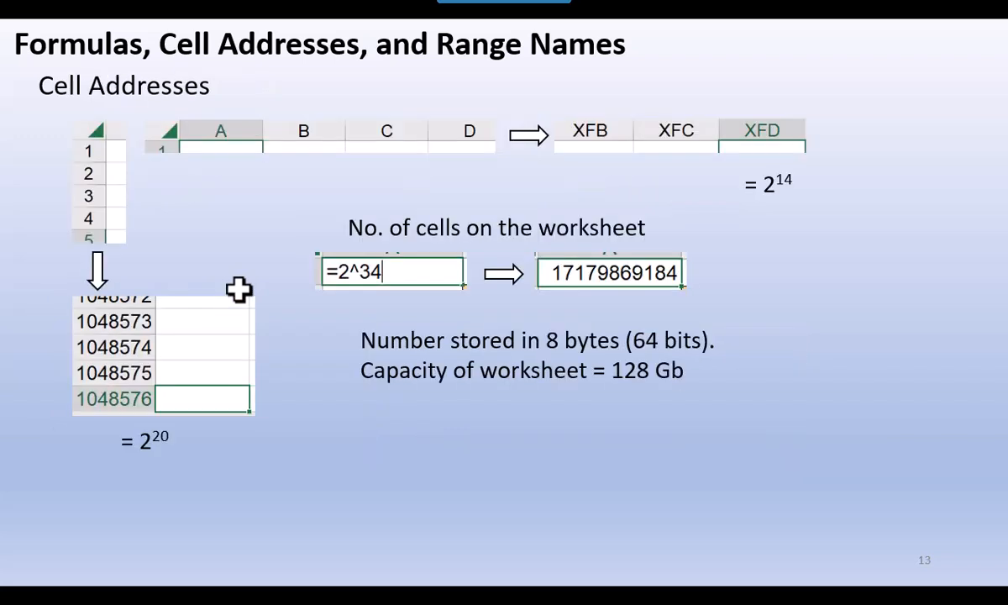
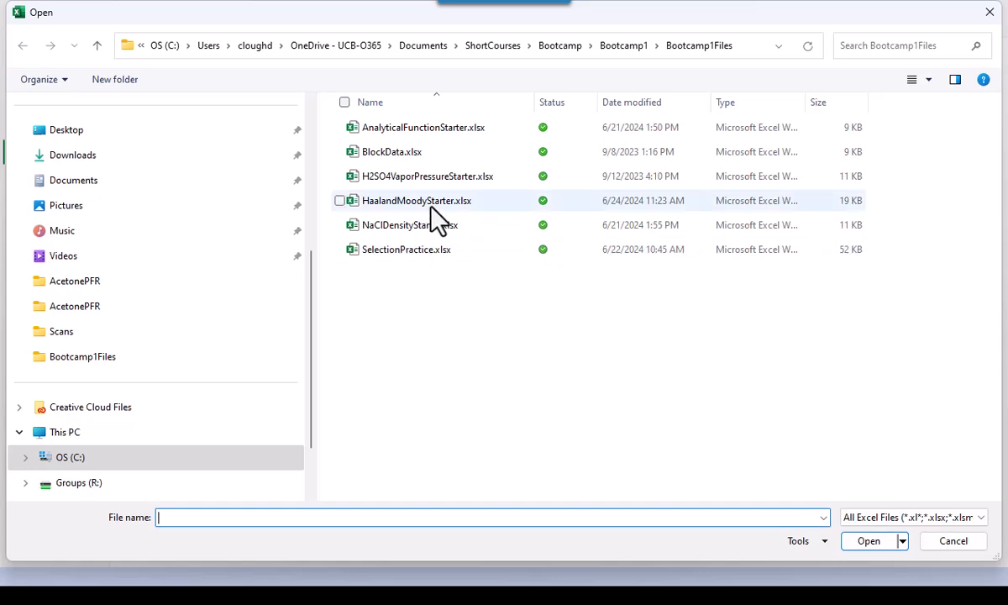
- Open the HaalandMoodyStarter.xlsx workbook and select C3, the first empty result cell of the table
click(435, 208)
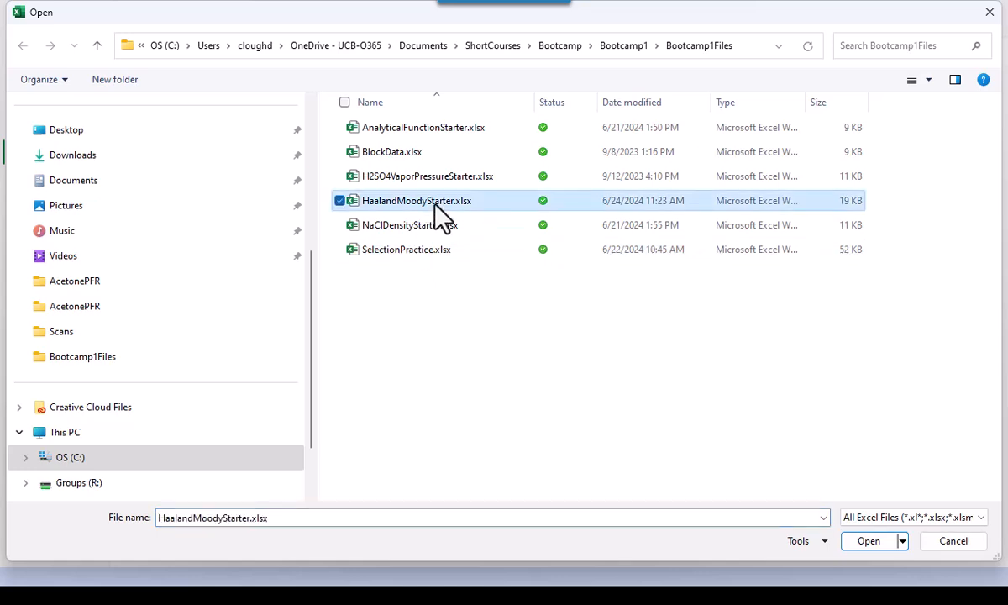
double_click(468, 202)
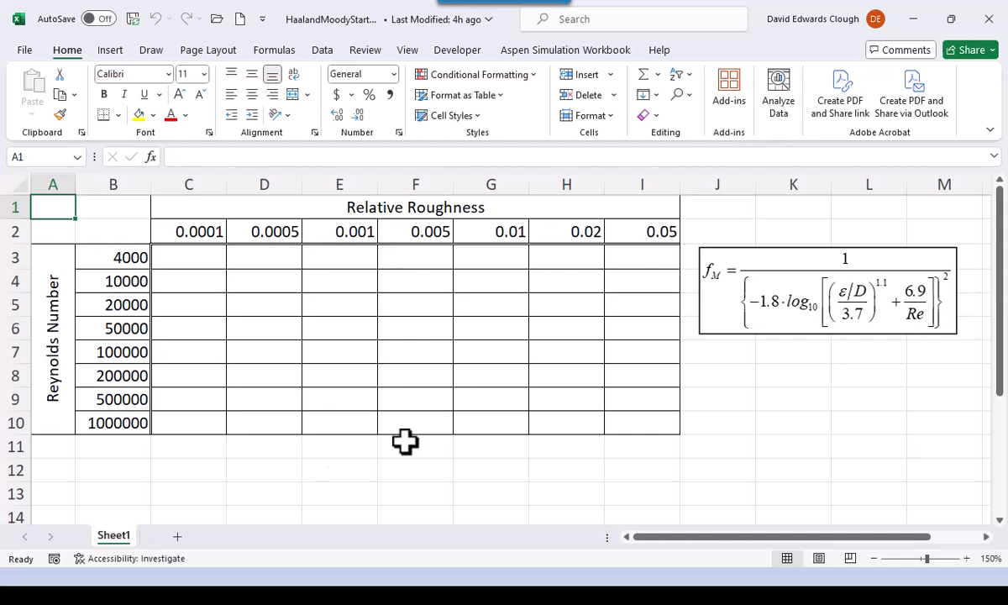
click(207, 257)
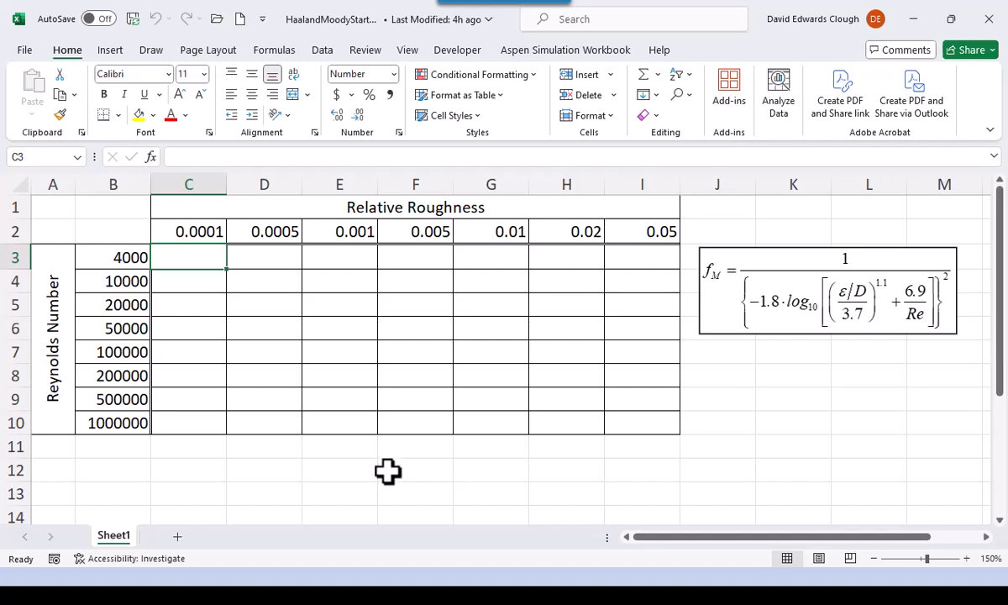
- Trace which relative roughness and Reynolds number cells, G2 and B7, the result cell G7 depends on
click(505, 350)
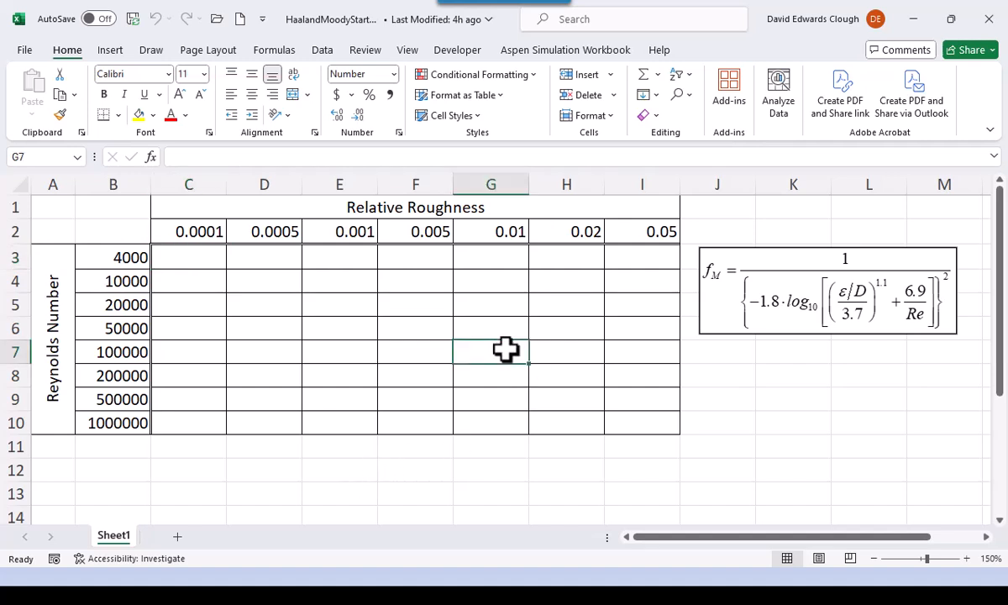
click(504, 233)
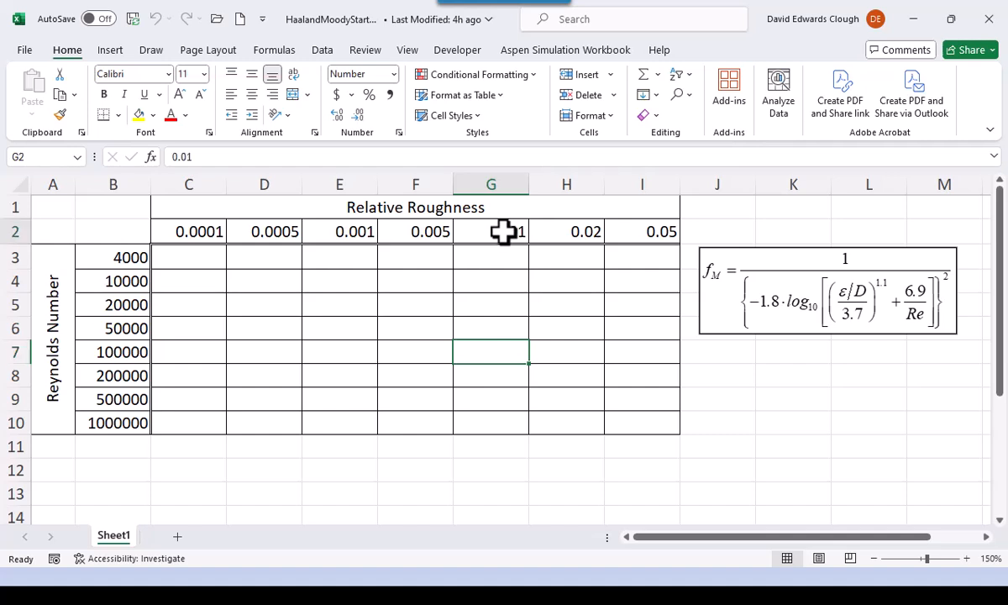
click(497, 343)
click(118, 354)
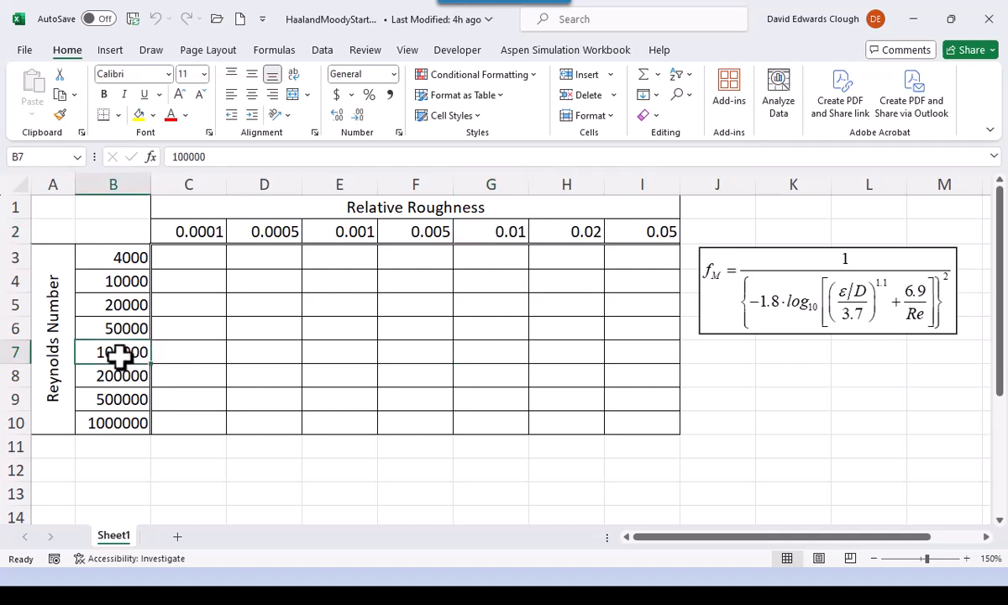
- Begin the friction factor formula in C3 with =1/(-1.8*log10((
click(205, 259)
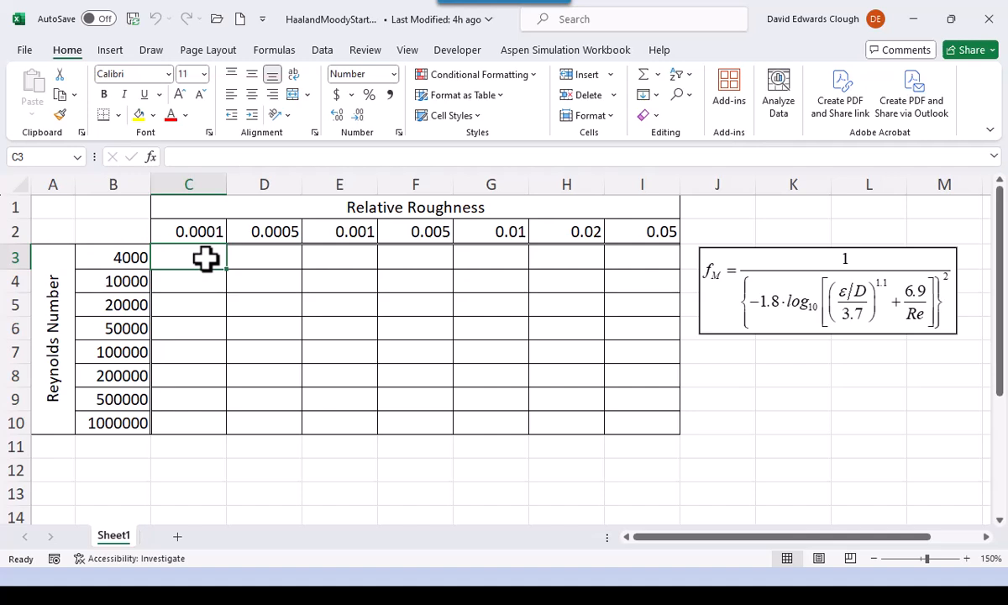
text(=)
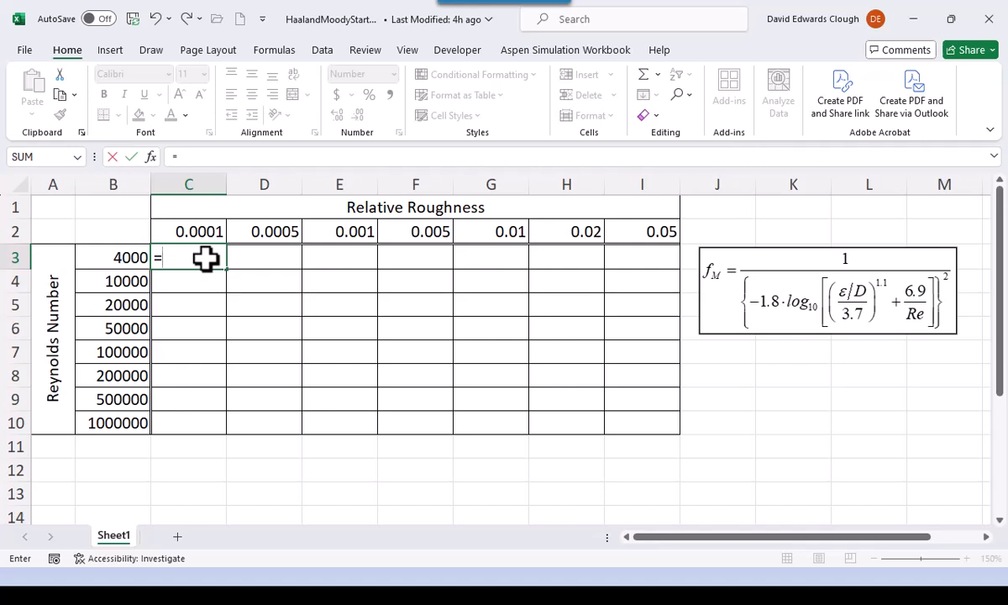
text(1/(-1.8*)
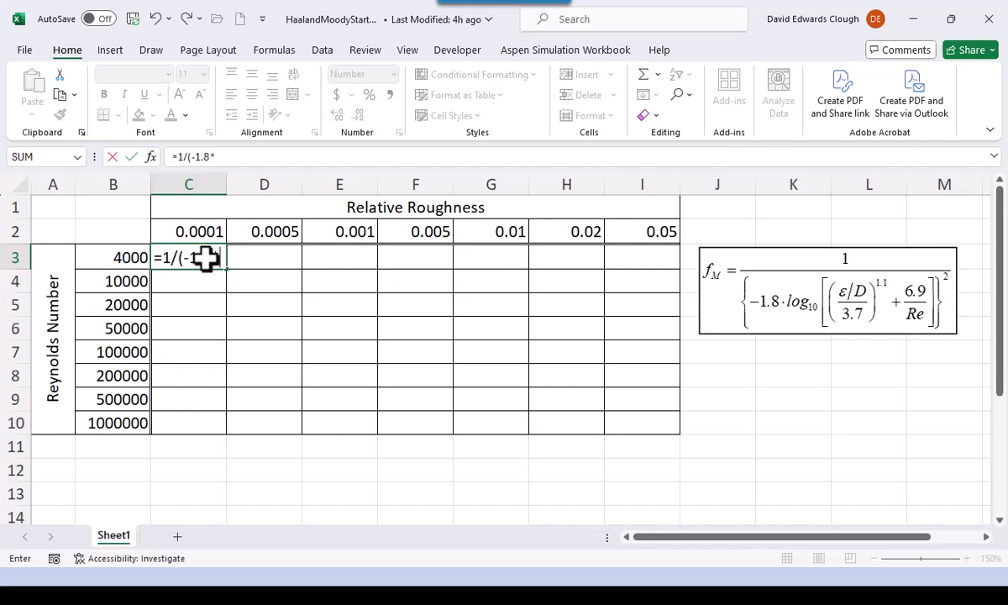
text(log10)
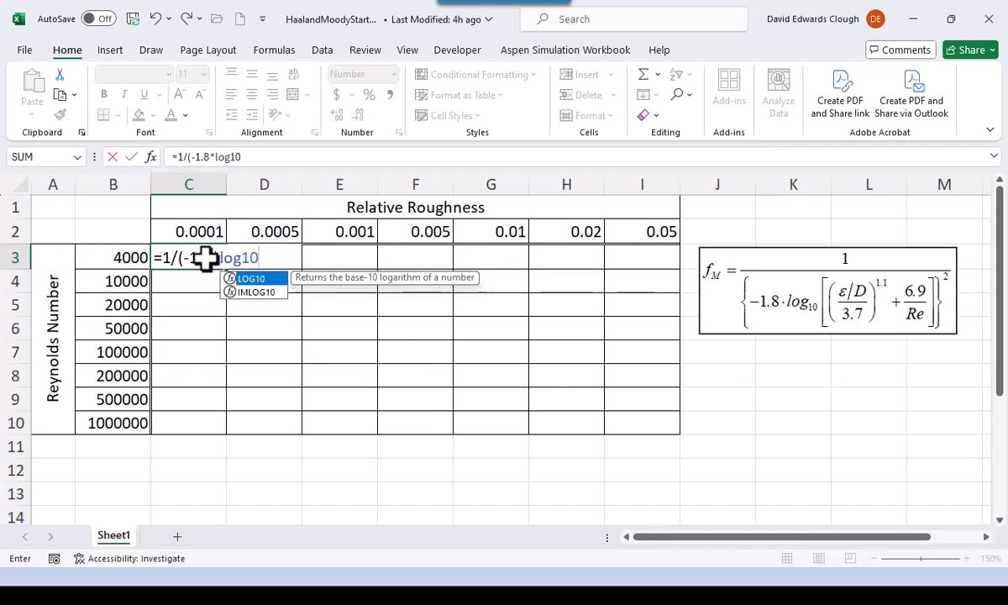
text(()
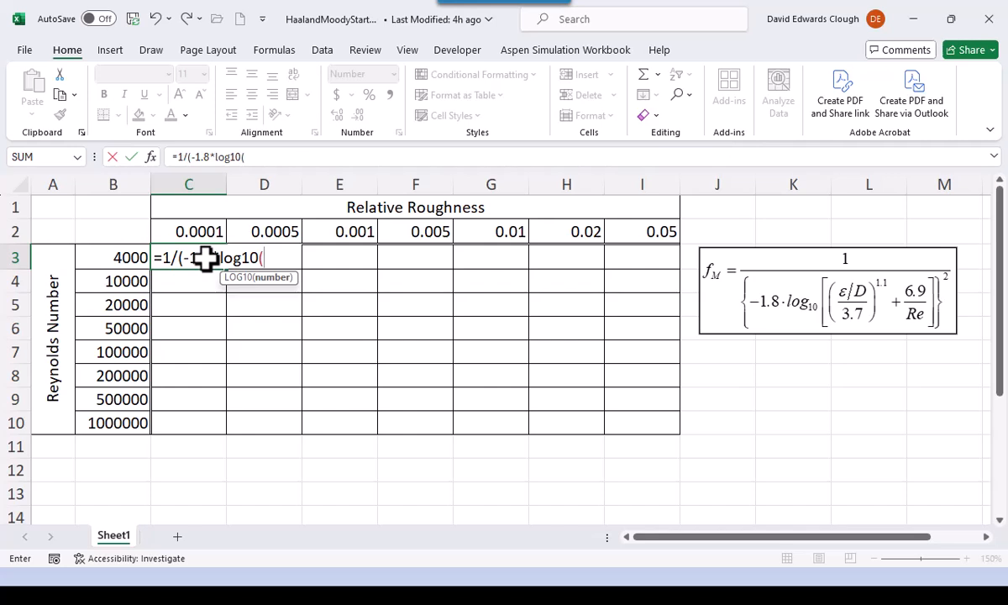
text(()
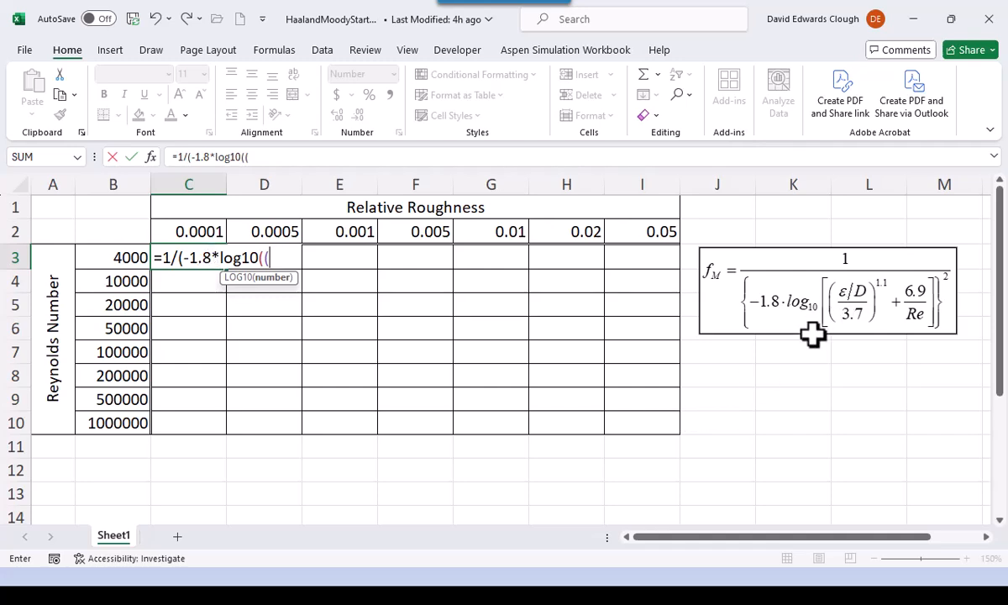
scroll(700, 481, down, 1)
scroll(705, 470, up, 1)
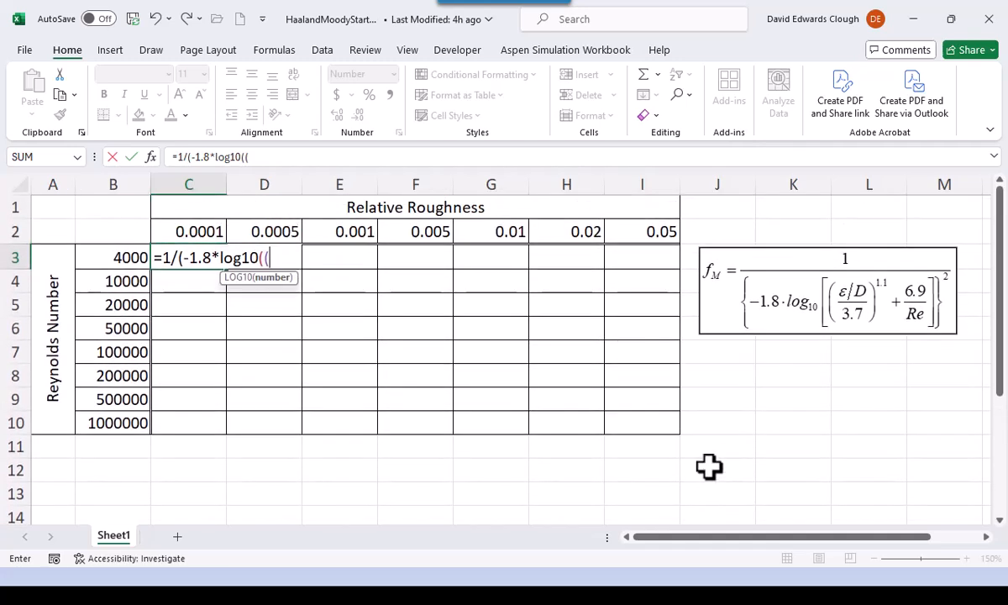
- Continue the C3 formula with the relative roughness term C$2/3.7)^1.1, fixing only the row of the reference
key(Up)
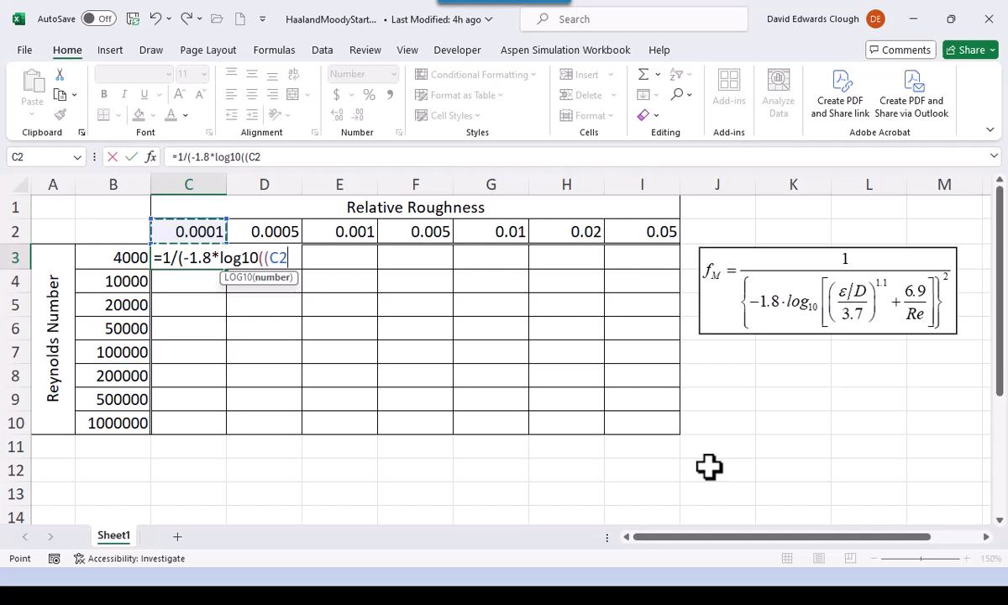
key(F4)
key(F4)
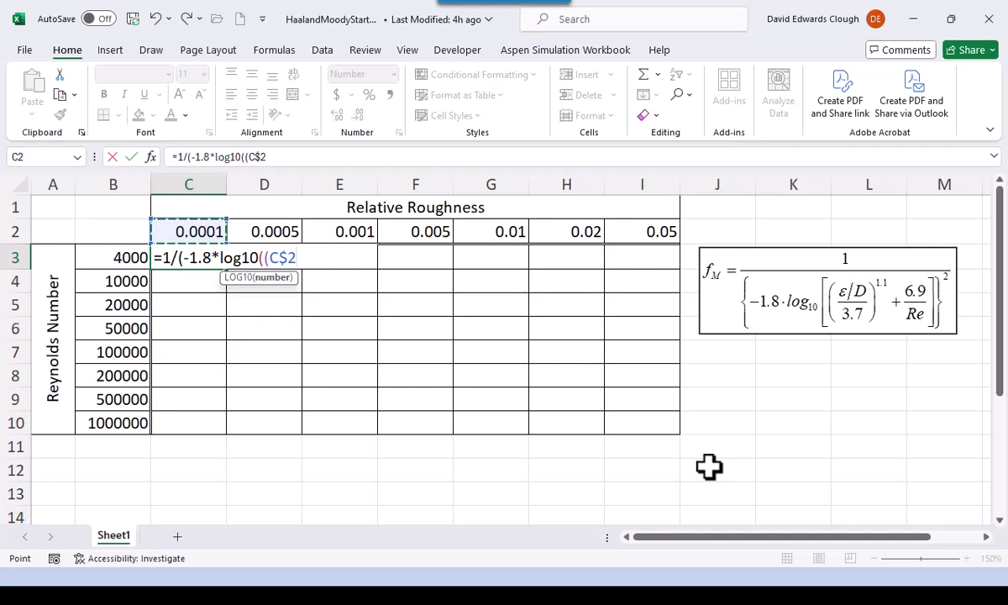
text(/3.7)^)
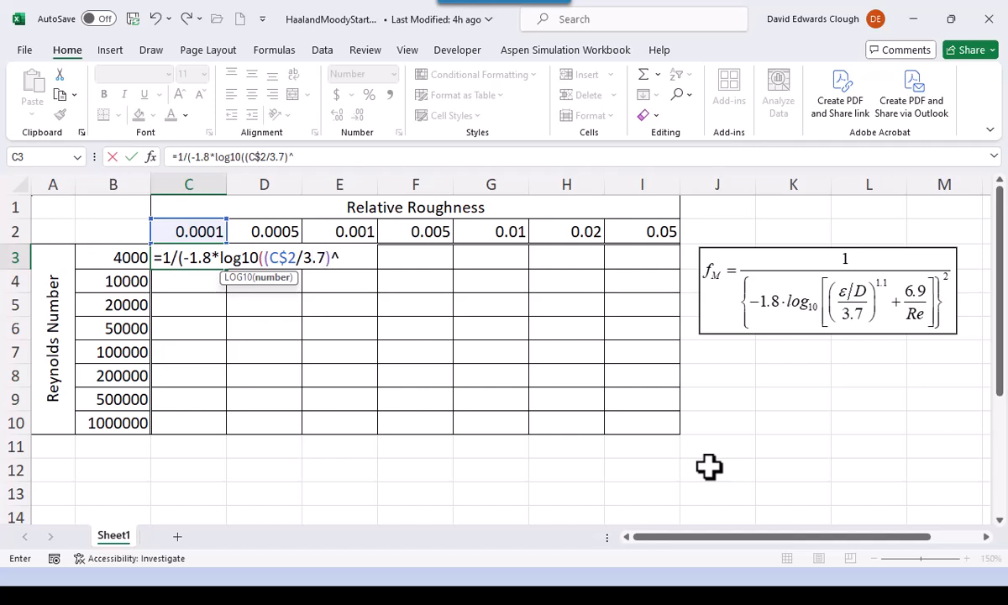
text(1.1)
- Complete the C3 formula with +6.9/$B3))^2, fixing only the column of B3, and commit it with C3 still selected
text(+6.9/)
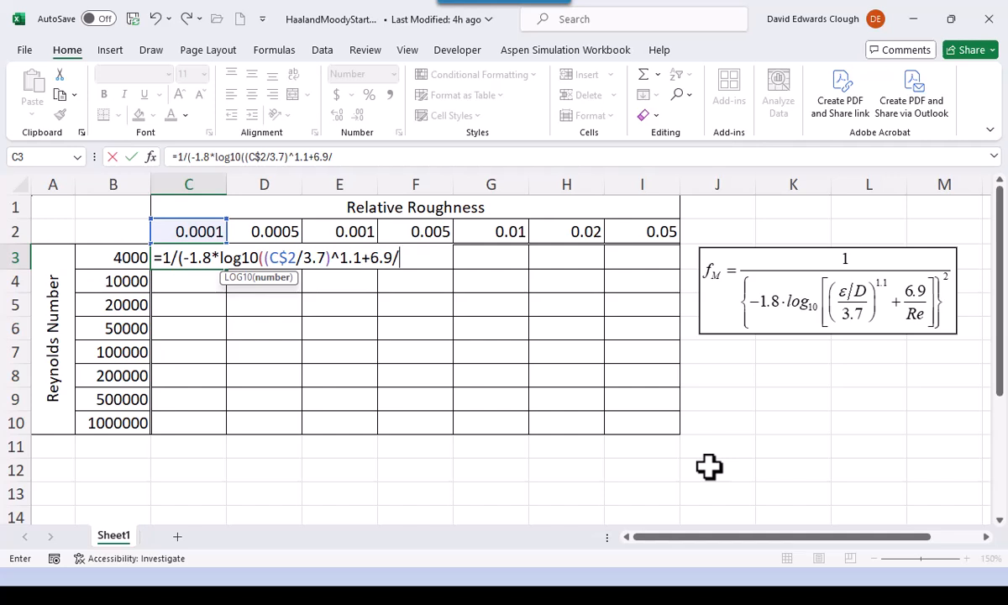
key(Left)
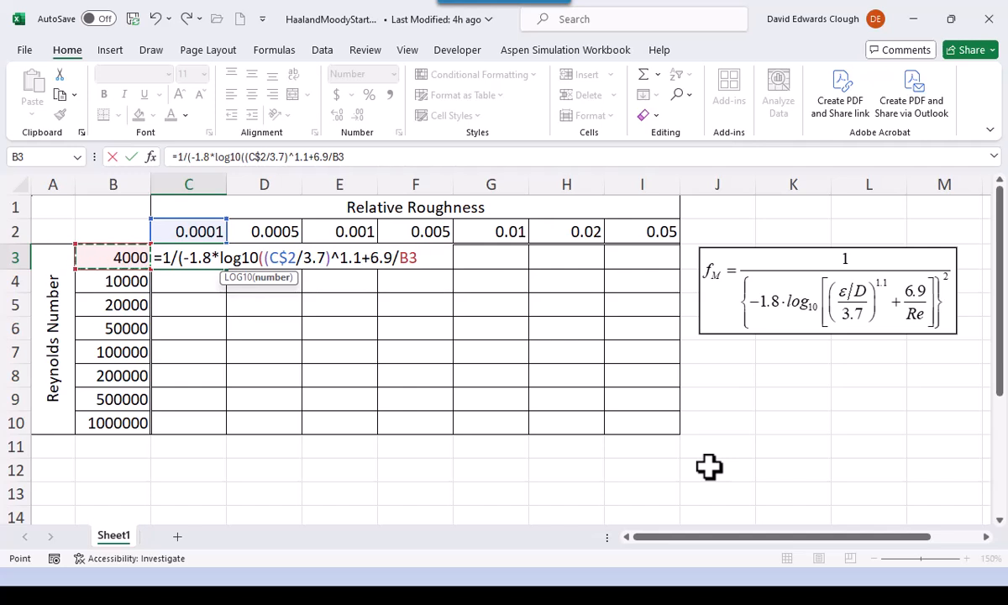
key(F4)
key(F4)
text()))
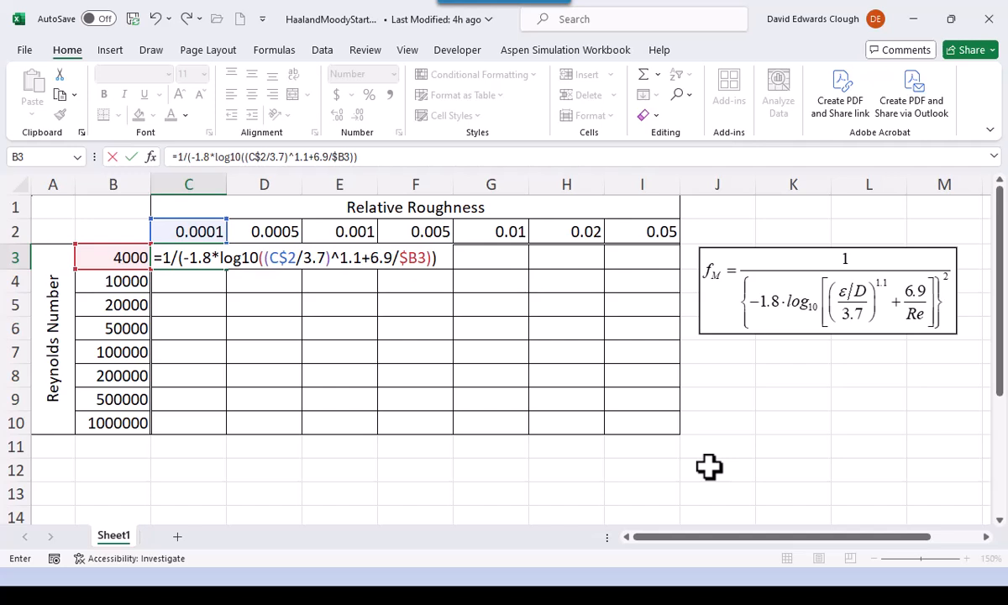
text(^2)
key(ctrl+Return)
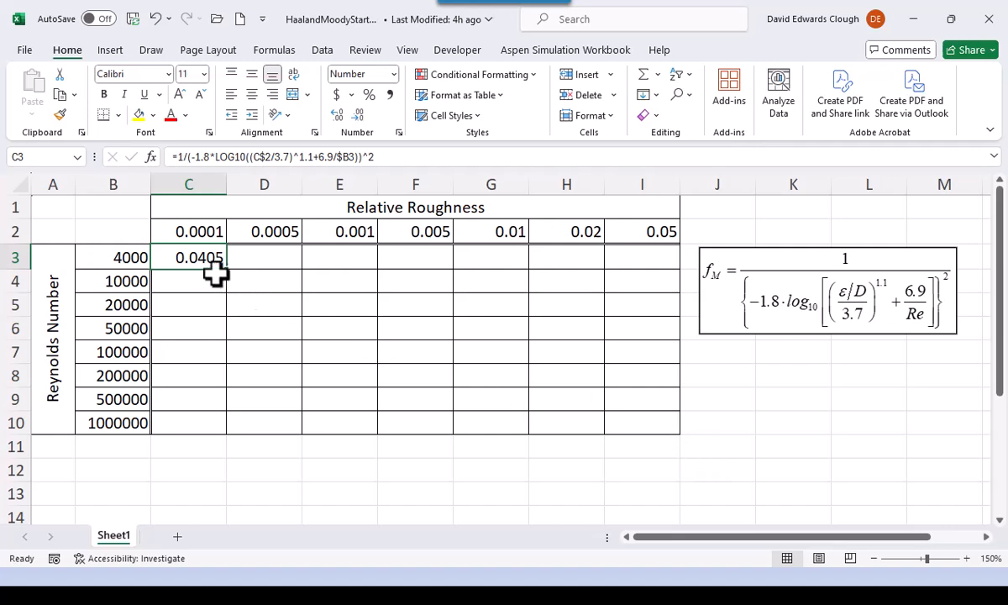
- Fill the C3 formula across to I3 and down to row 10 to complete the table
drag(228, 270, 647, 270)
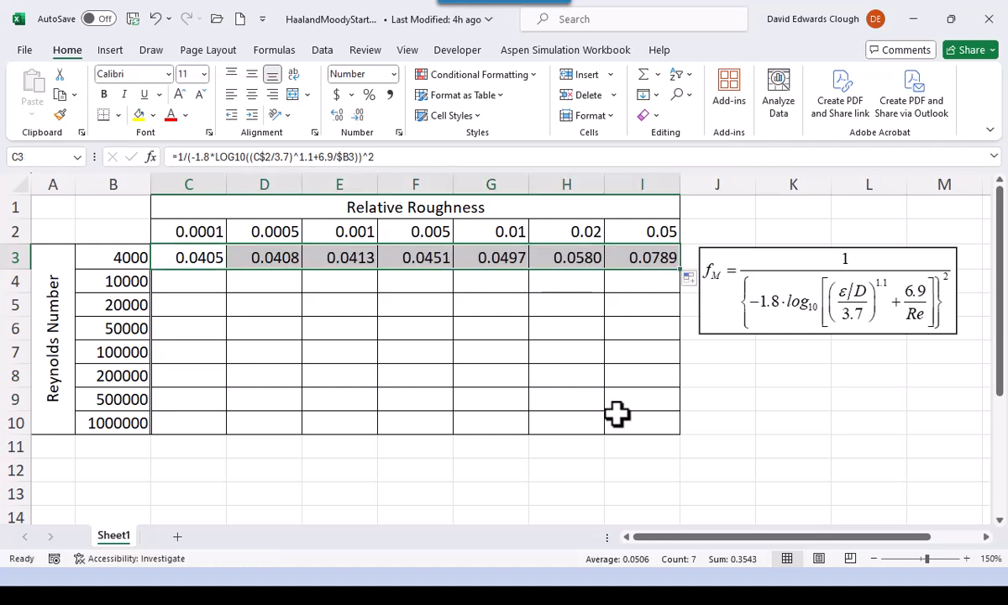
double_click(682, 271)
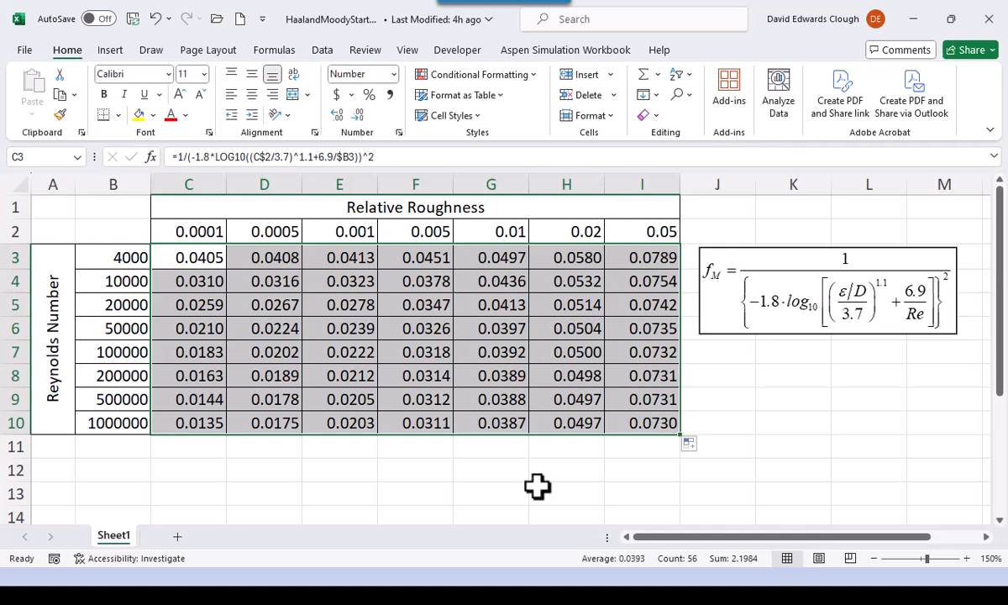
- Inspect the mixed references in G7's copied formula, commit it unchanged, and return to cell A1
double_click(509, 352)
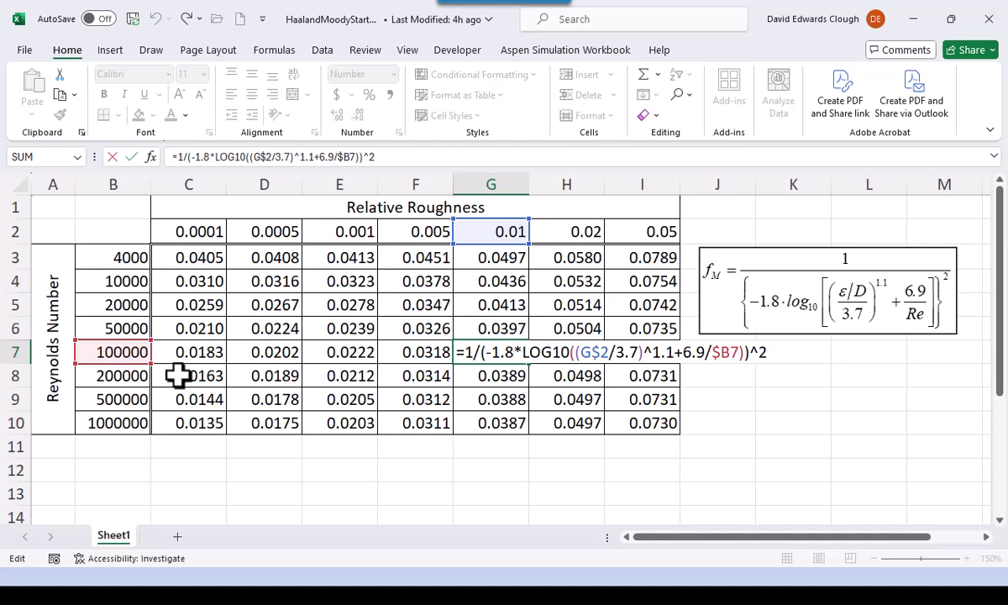
key(ctrl+Return)
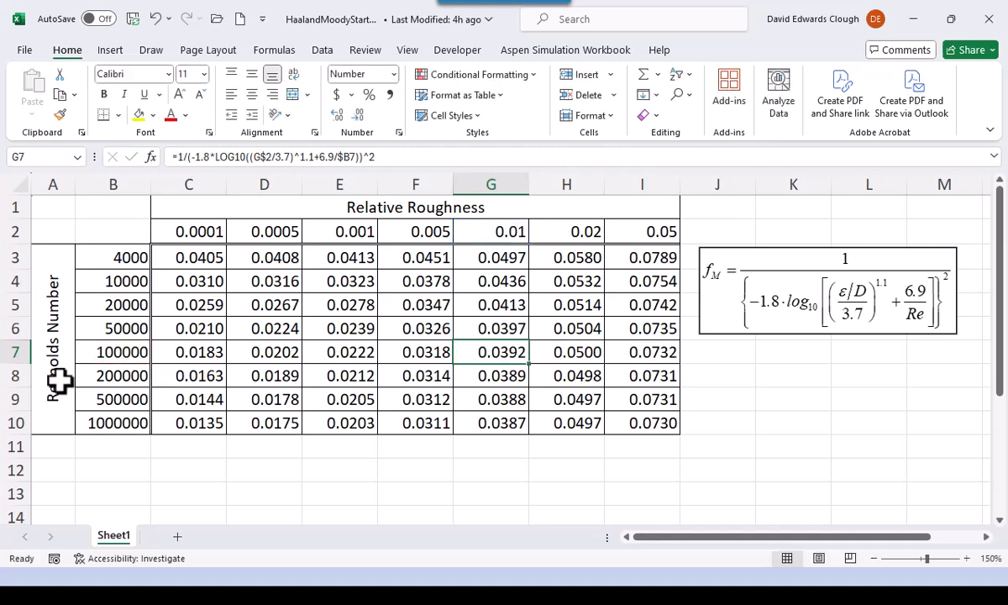
click(43, 208)
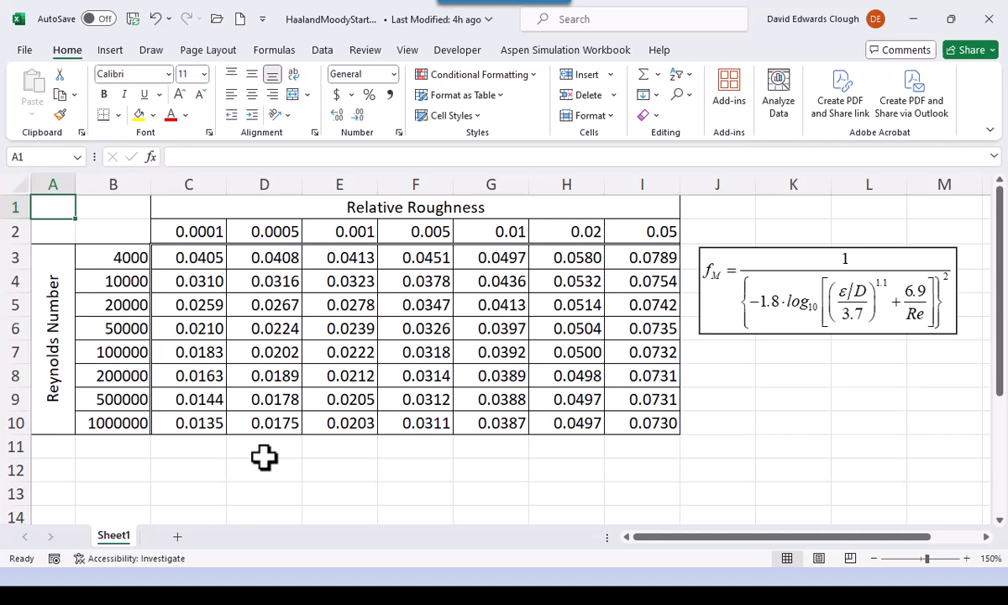
- Add a new worksheet to the workbook and set its zoom to a custom 150%
click(177, 536)
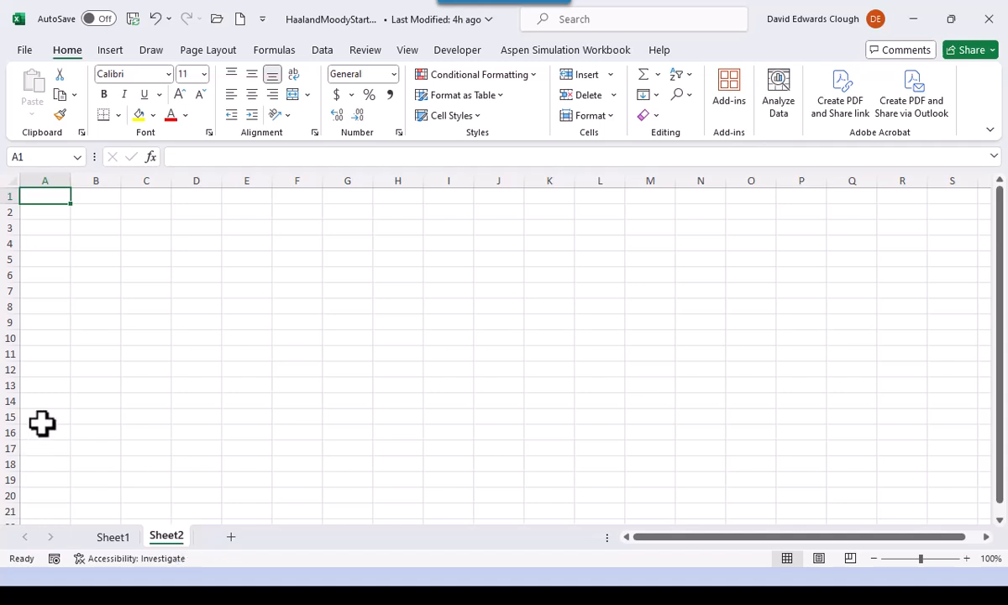
click(403, 52)
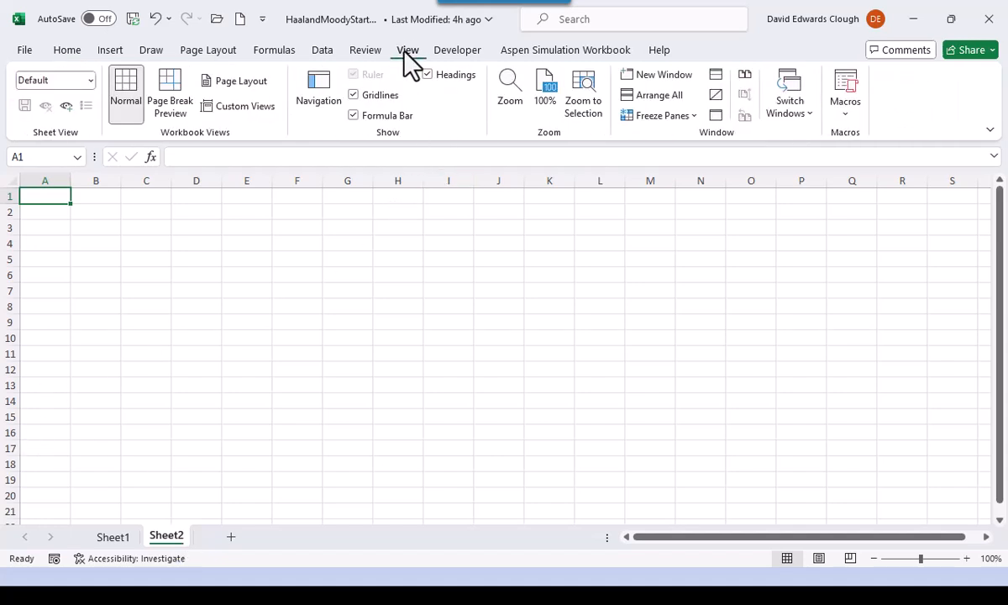
click(508, 105)
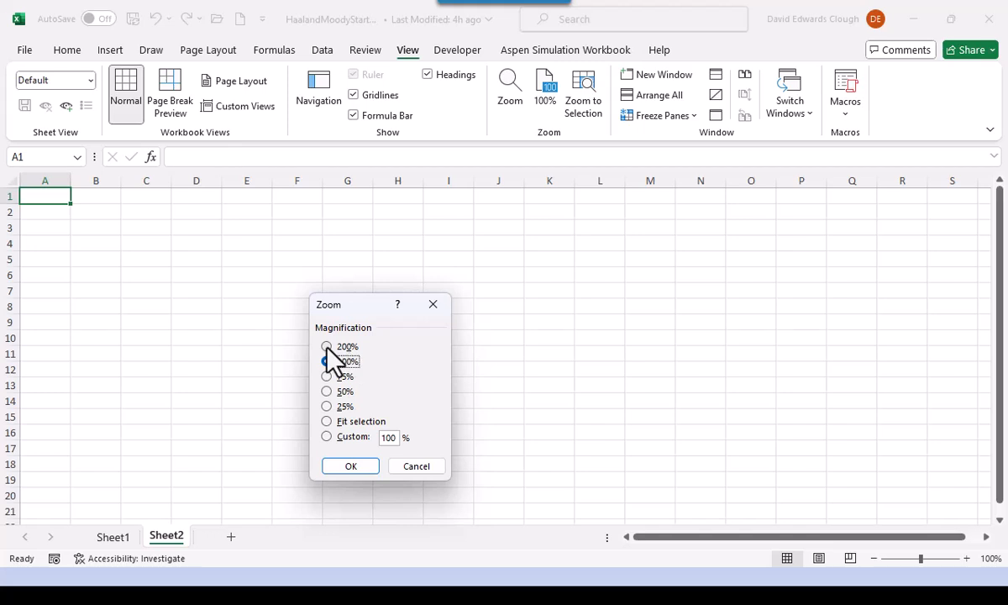
click(326, 436)
text(150)
click(351, 466)
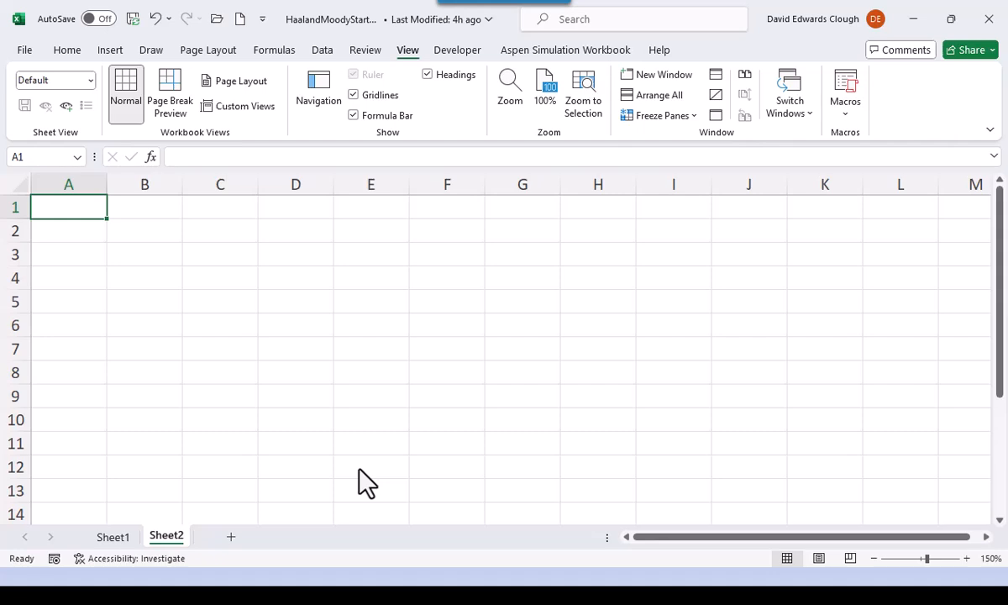
- Enter the labels eps, D and Re in A2:A4 and fM in A6
key(Return)
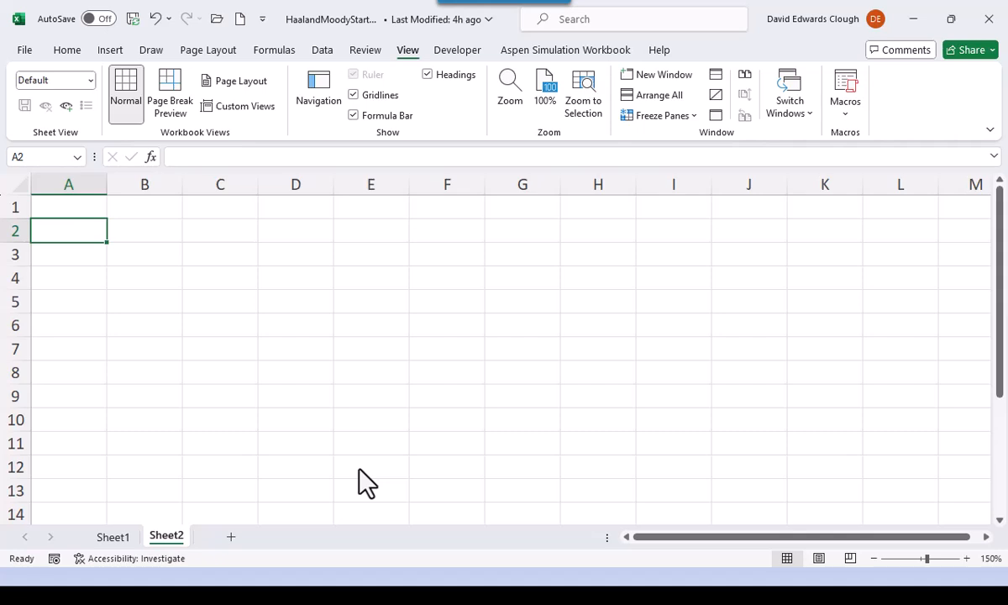
text(eps)
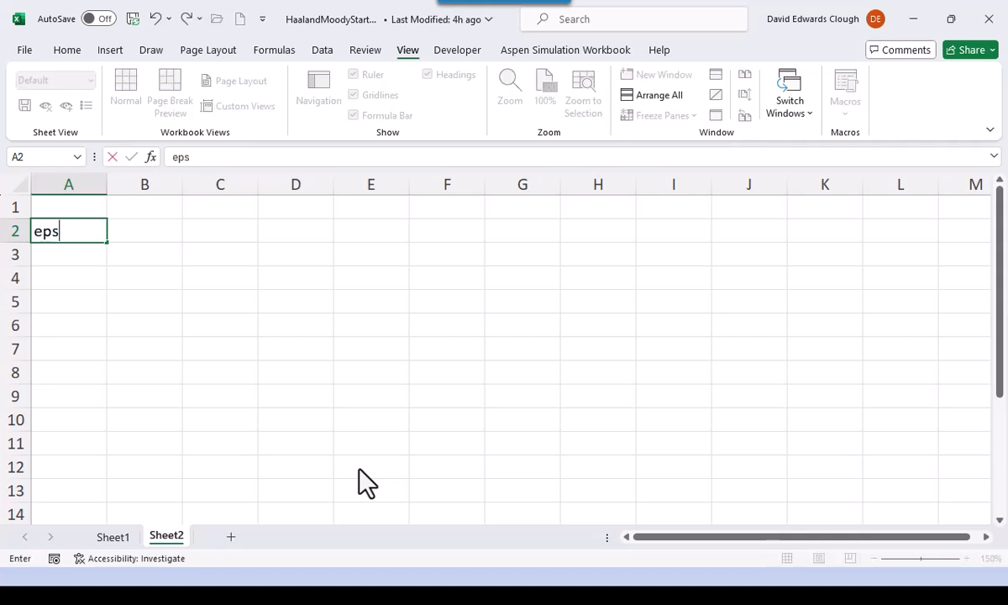
key(Return)
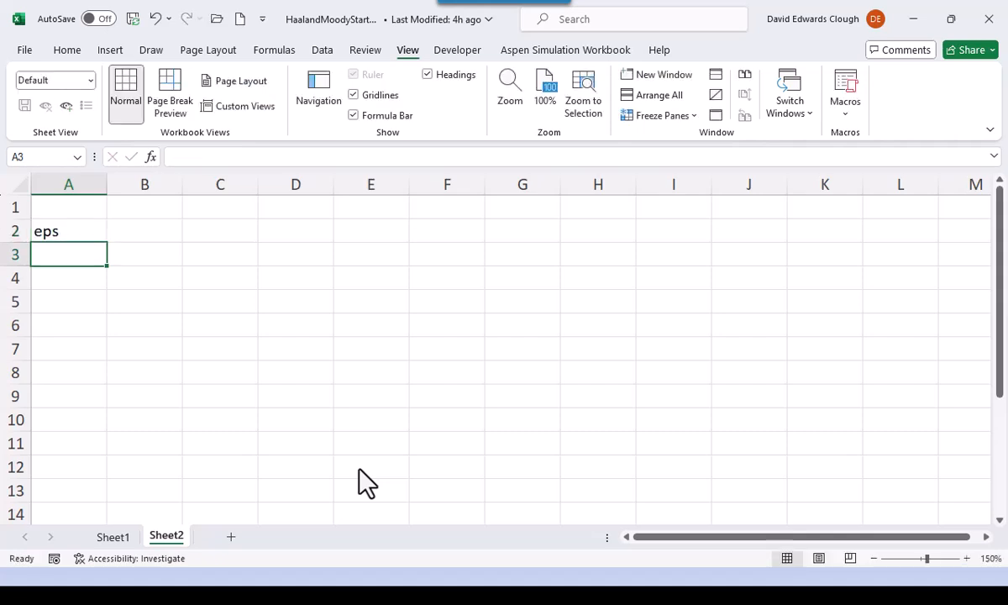
text(D)
key(Return)
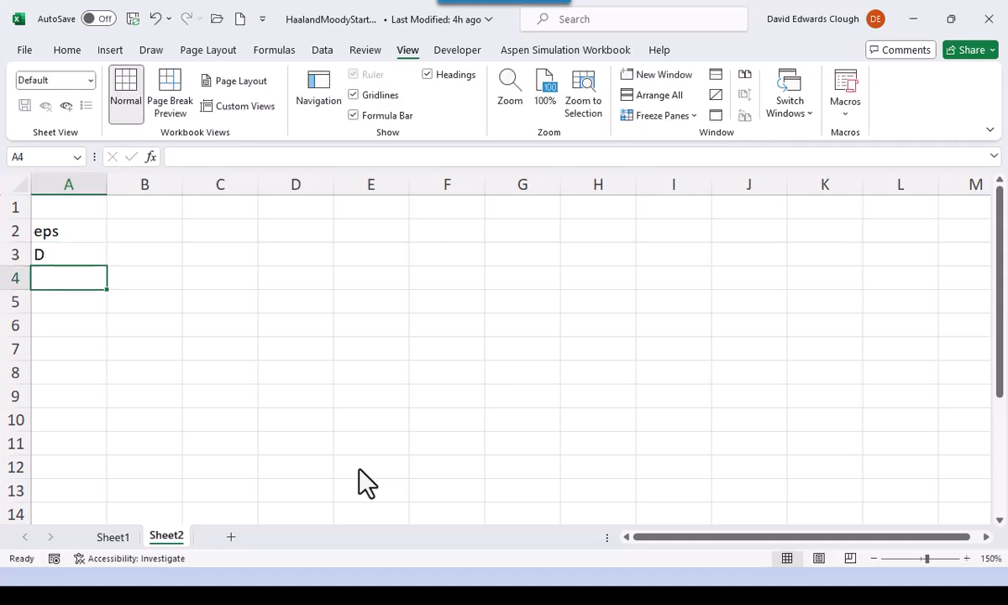
text(Re)
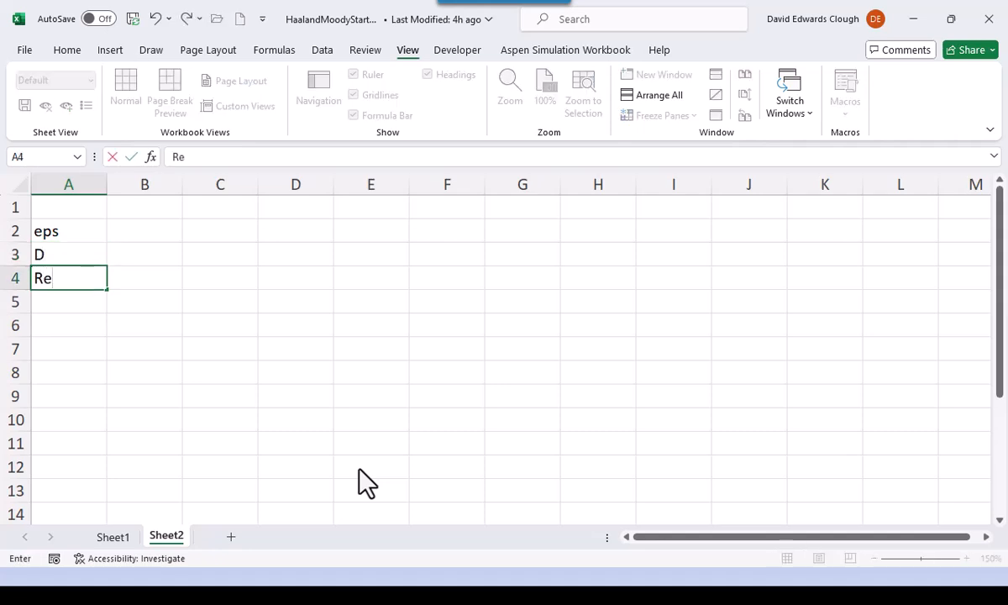
key(Return)
key(Return)
text(fM)
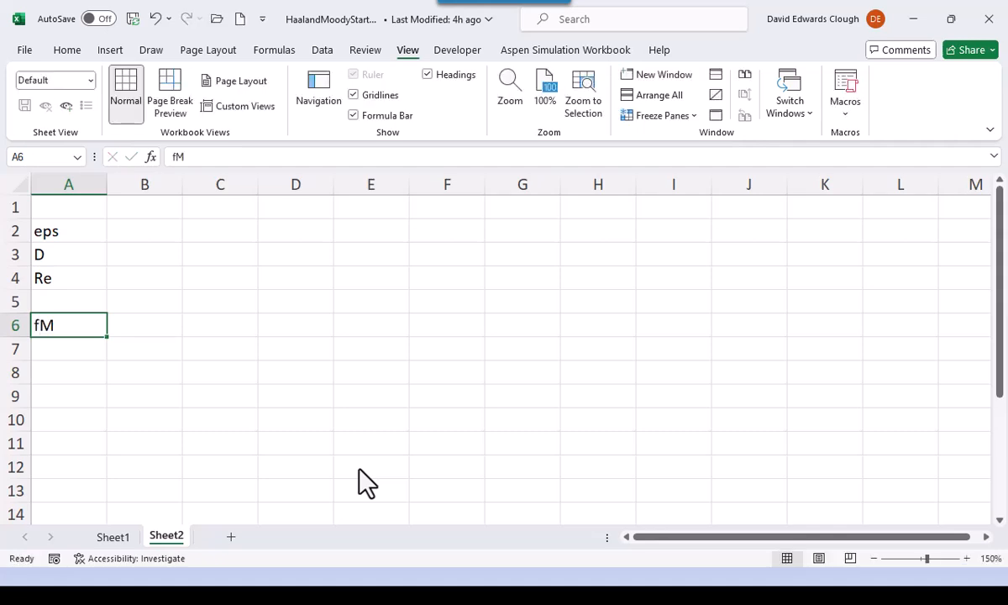
- Right-align the labels in A2:A6
click(84, 229)
drag(84, 229, 76, 331)
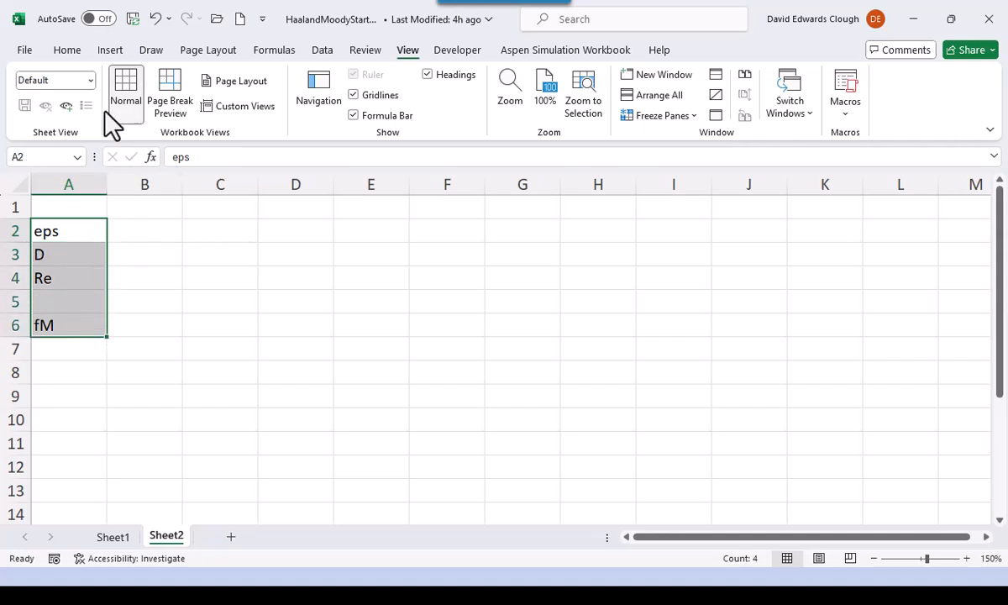
click(67, 51)
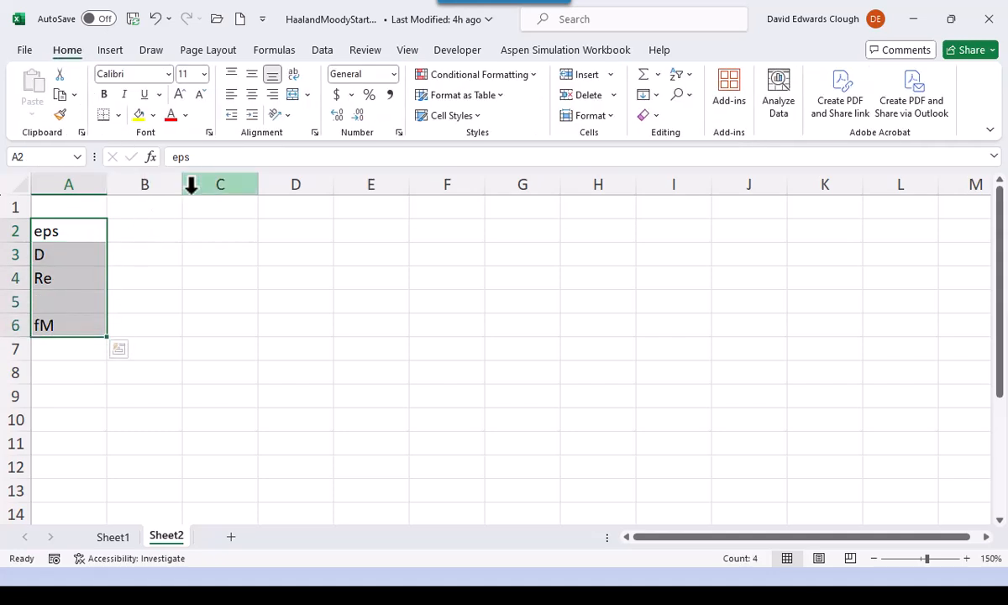
click(273, 94)
click(243, 302)
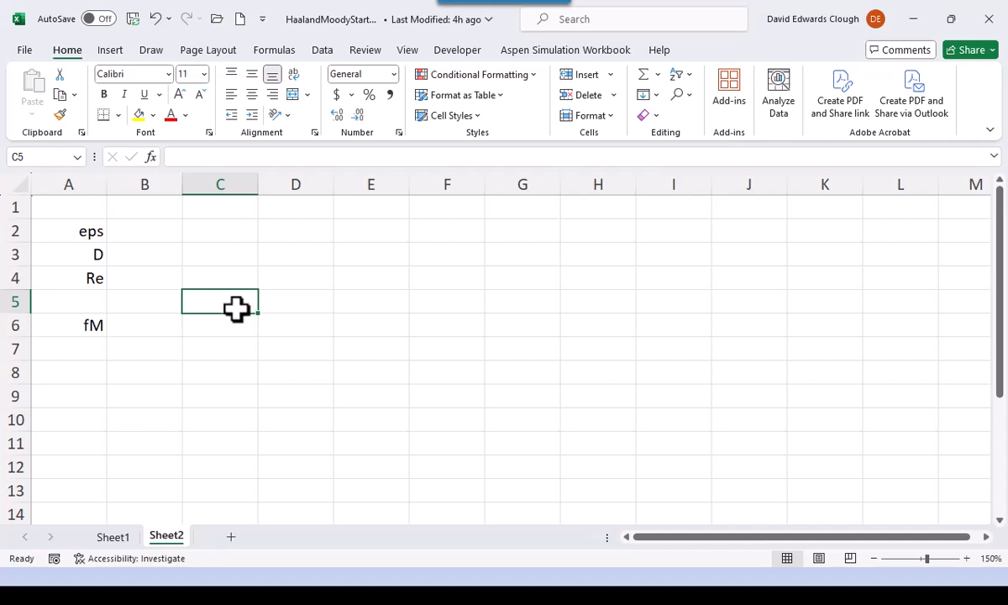
- Assign the name eps to cell B2
click(153, 228)
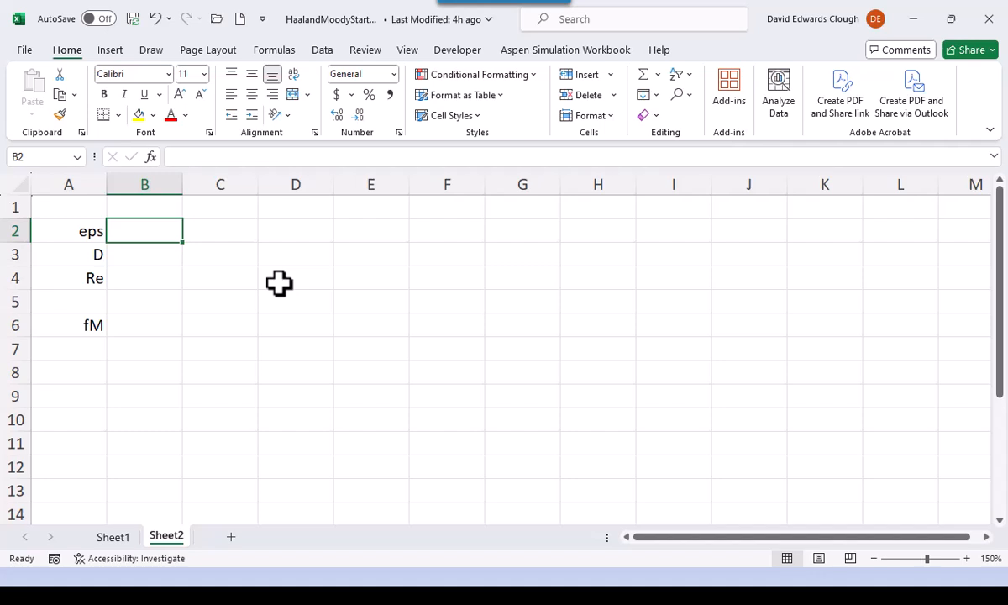
click(34, 159)
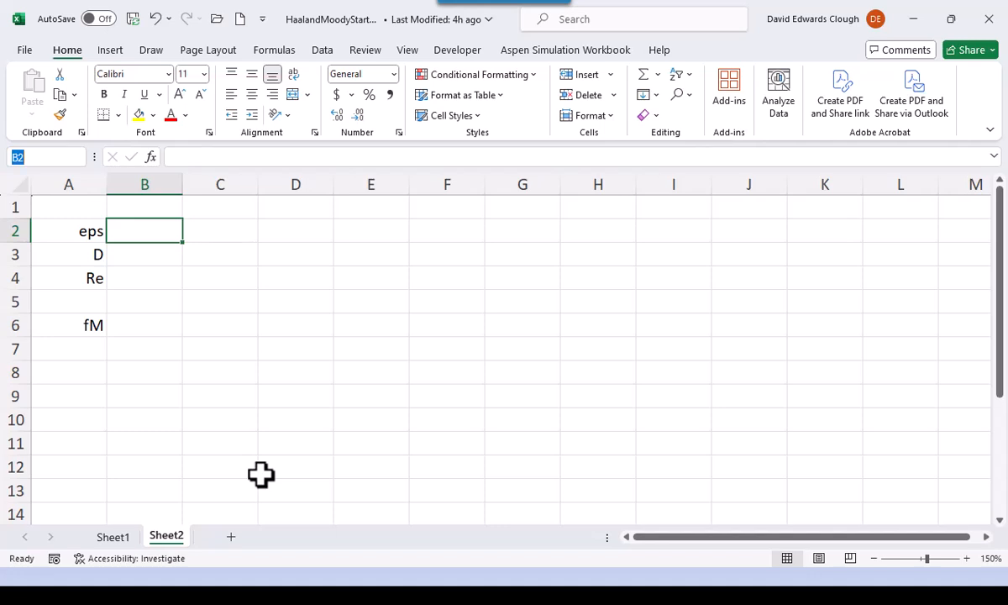
text(eps)
key(Return)
- Check the defined name eps by jumping to it from an unrelated cell, F6
click(457, 327)
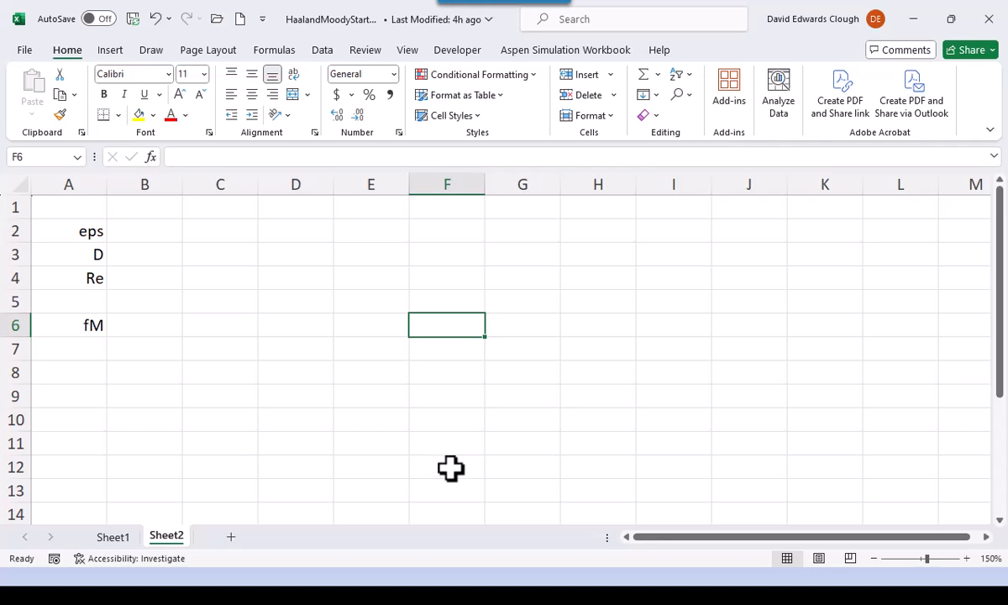
click(76, 159)
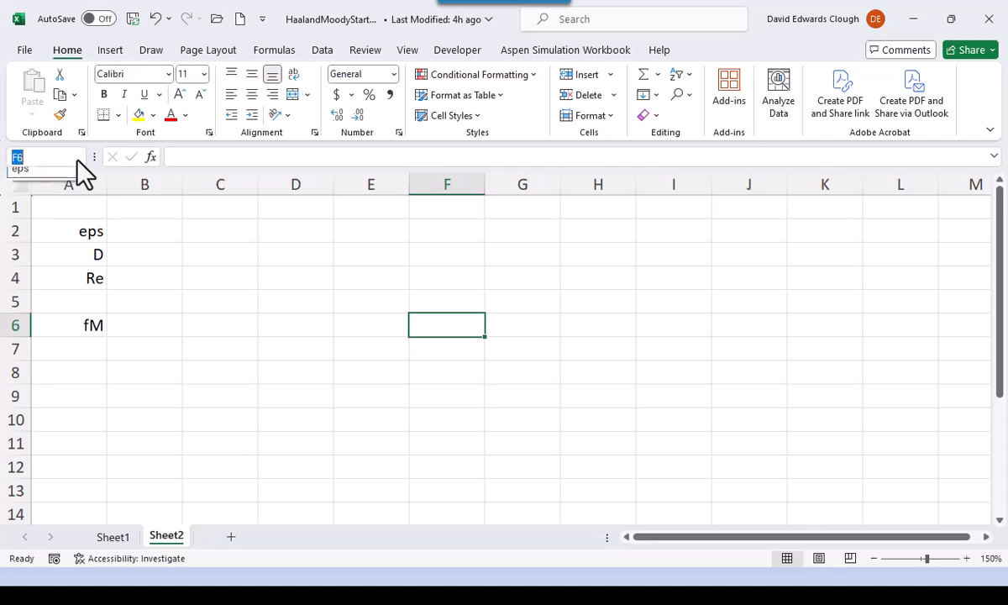
click(71, 180)
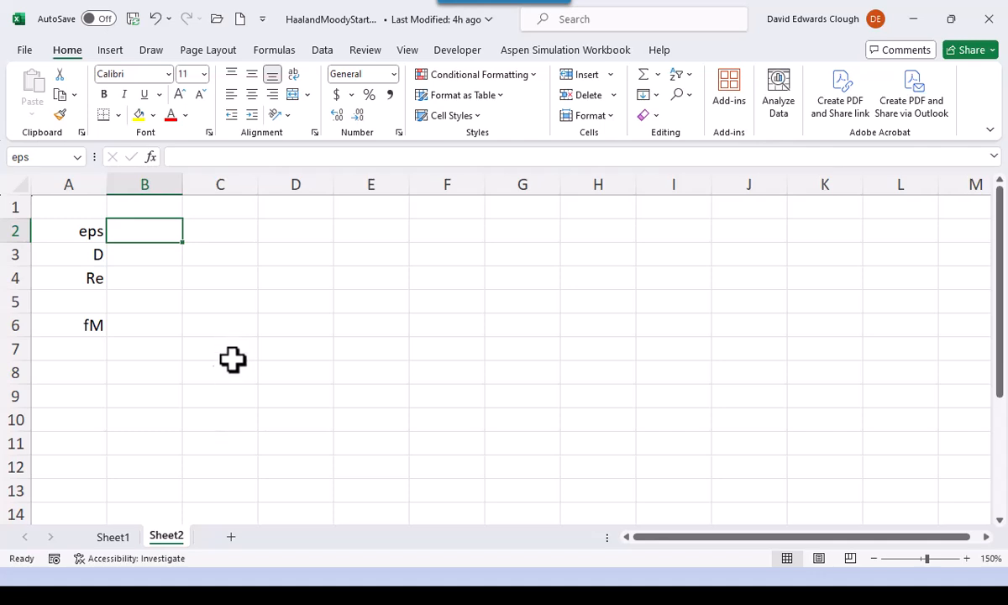
- Create names from the left-column labels for the range A3:B6, replacing the existing definitions of those names
click(92, 251)
drag(92, 250, 136, 281)
drag(93, 252, 165, 323)
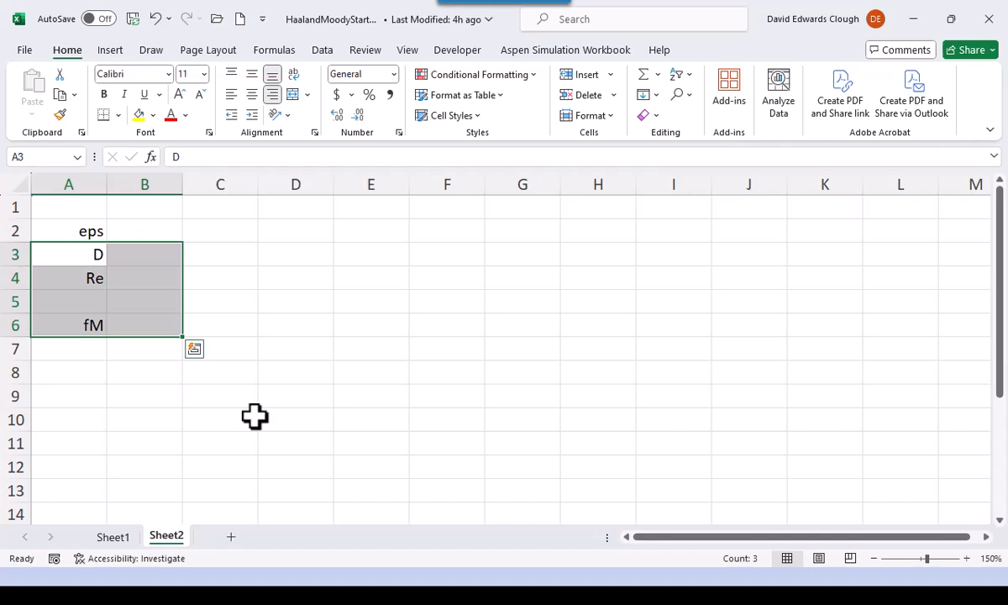
click(280, 52)
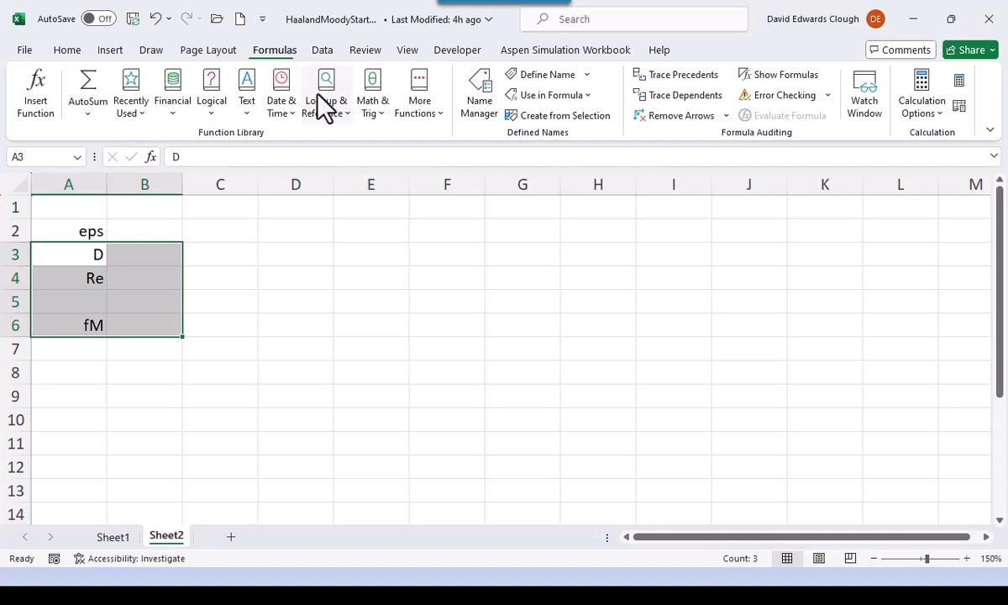
click(547, 117)
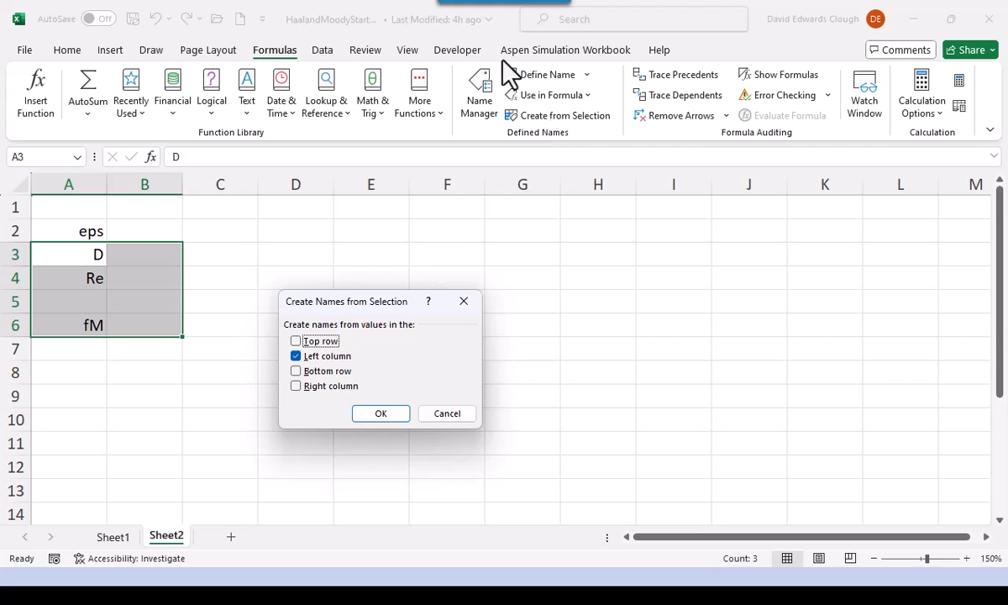
click(403, 410)
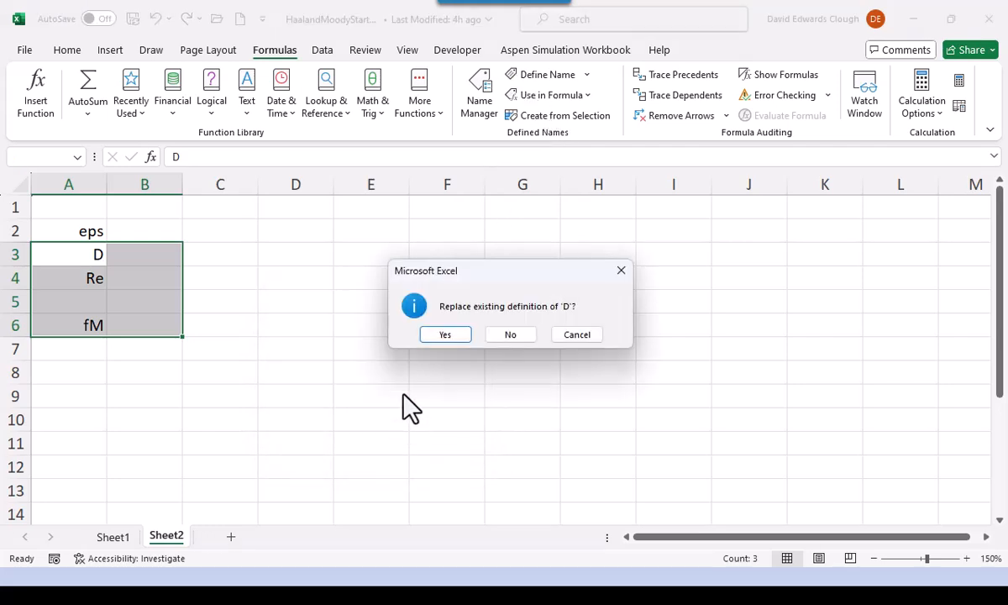
click(441, 334)
click(463, 334)
click(463, 336)
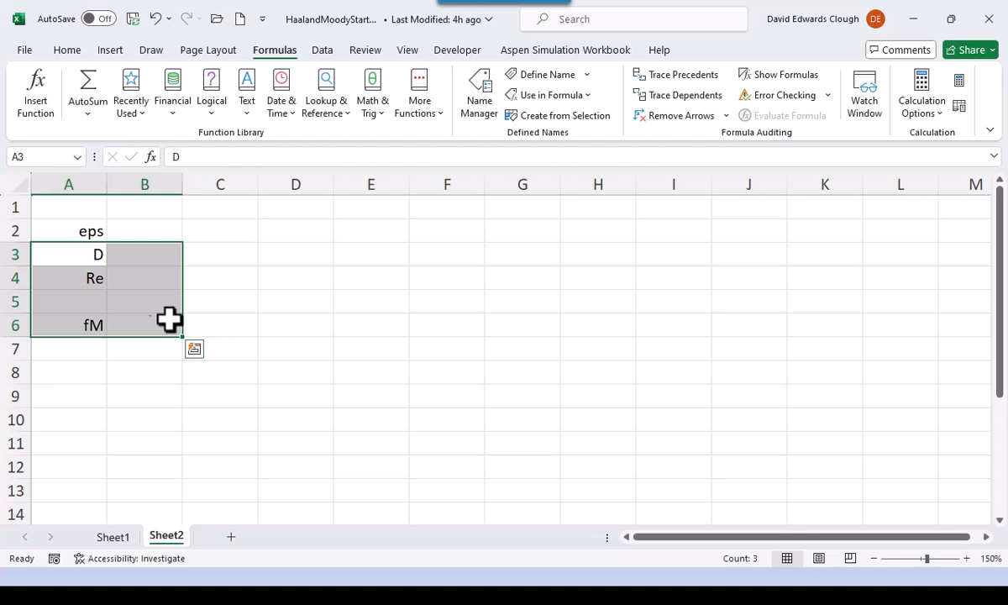
- Check the names assigned to cells B3, B4 and B6
click(135, 255)
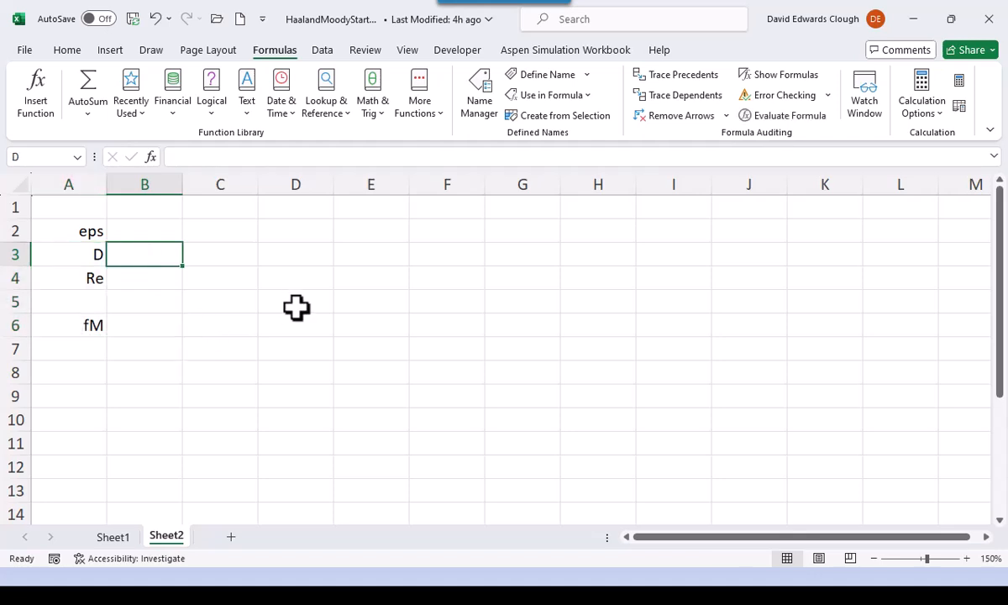
click(156, 283)
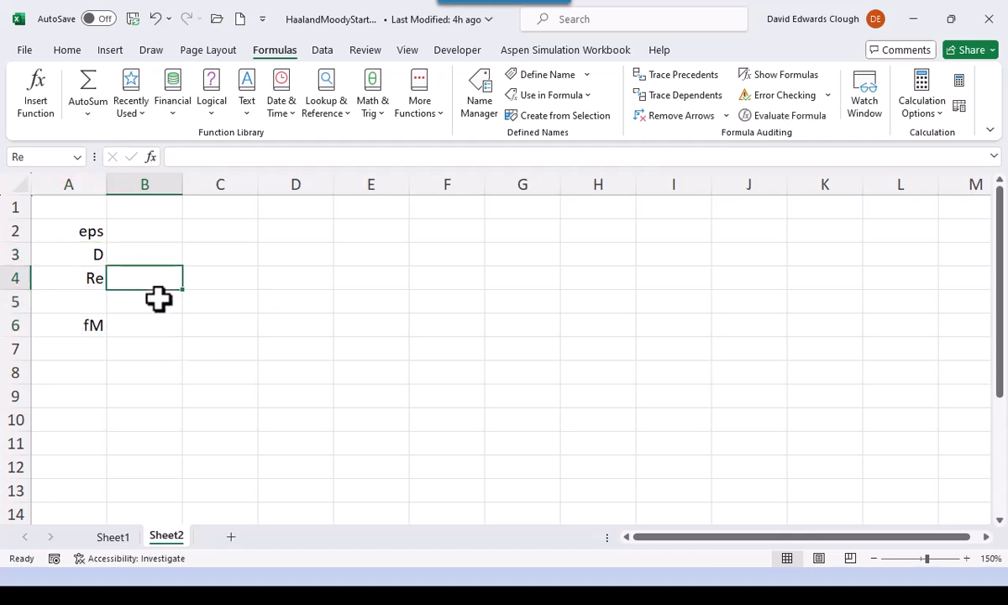
click(157, 333)
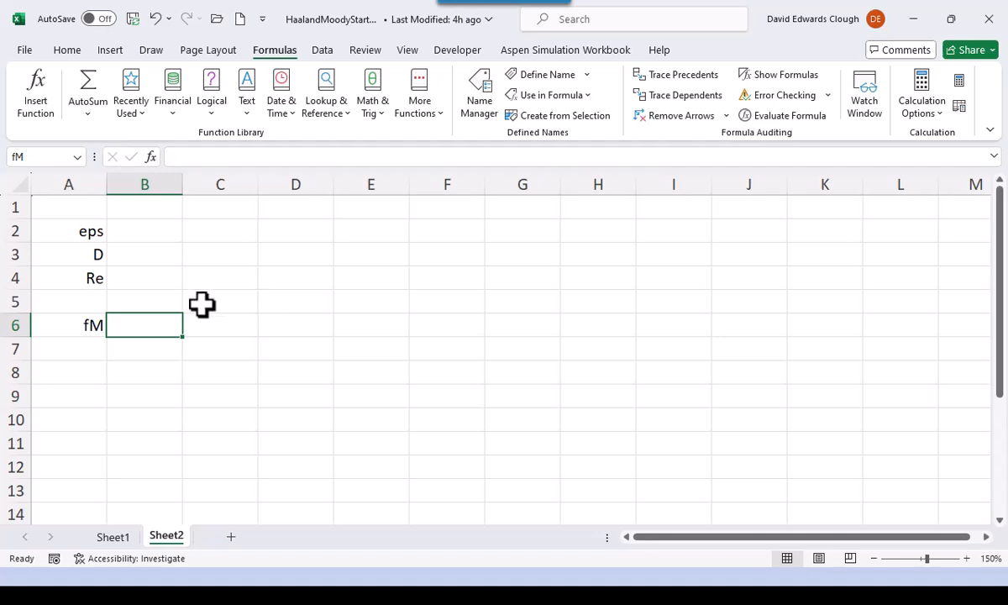
click(136, 252)
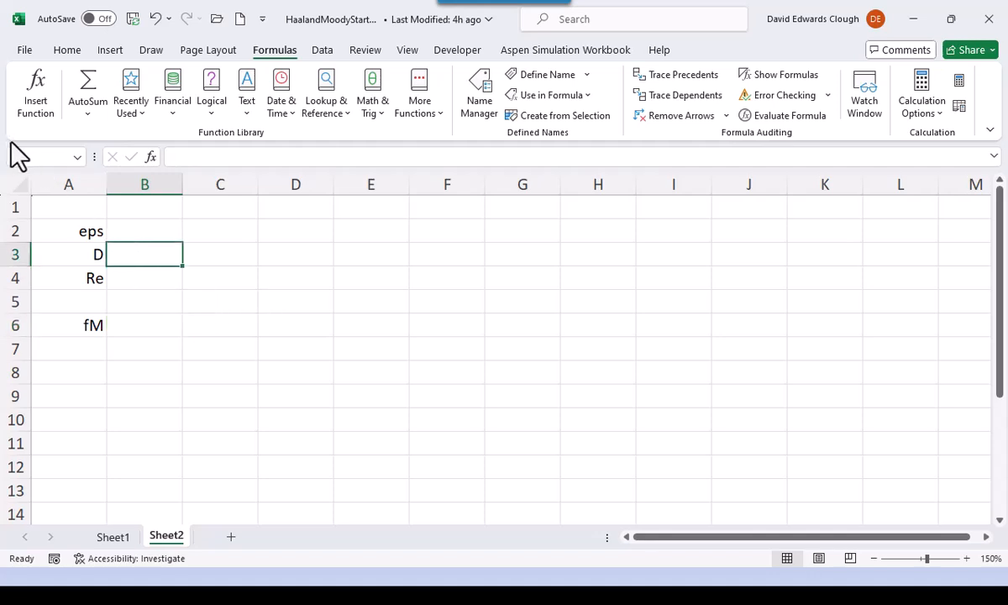
click(133, 280)
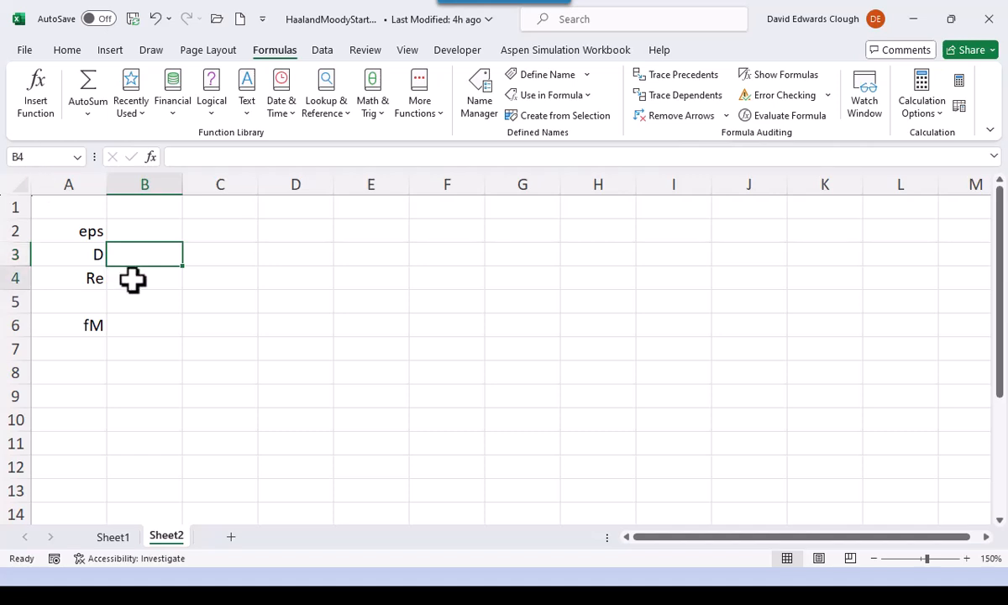
click(154, 329)
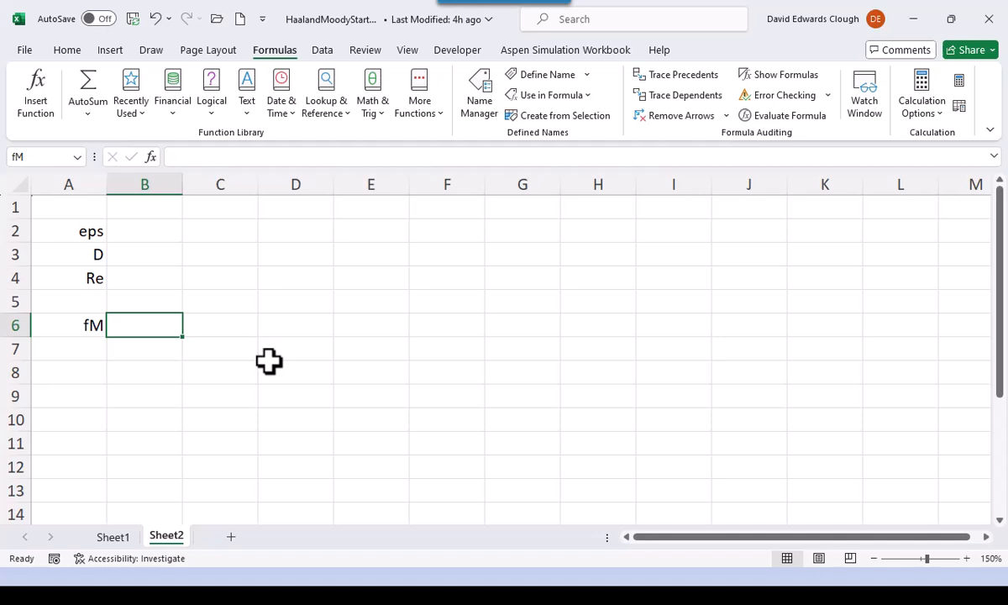
- Enter 4.5e-5 as the eps value in B2 and its unit m in C2
click(147, 232)
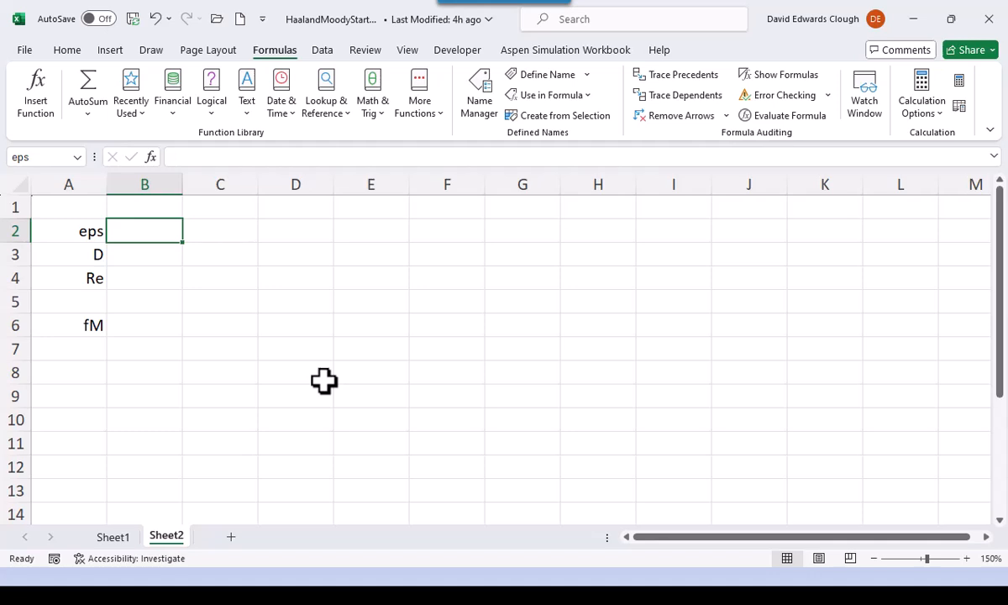
text(4.5)
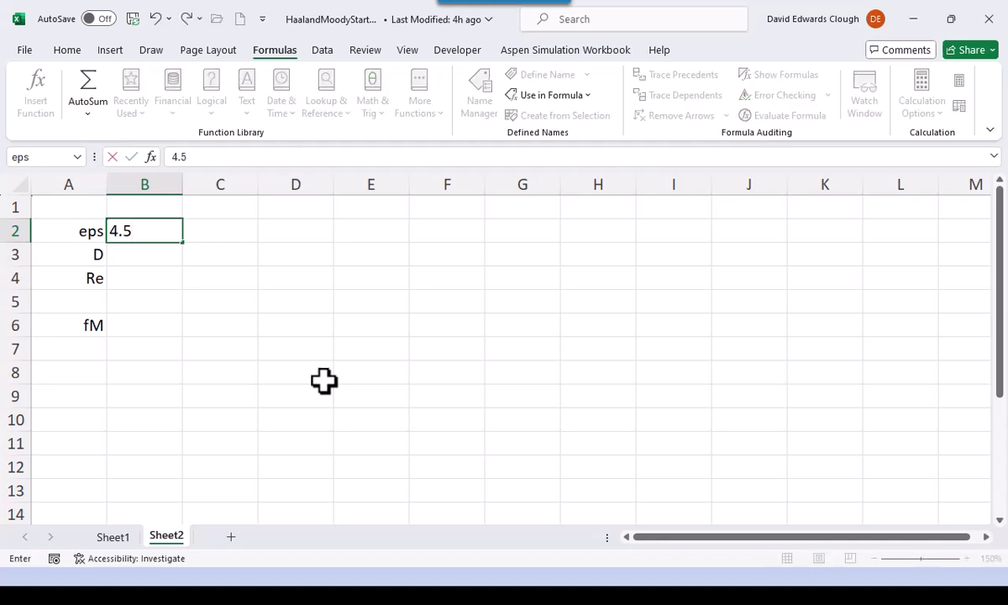
text(e-5)
key(ctrl+Return)
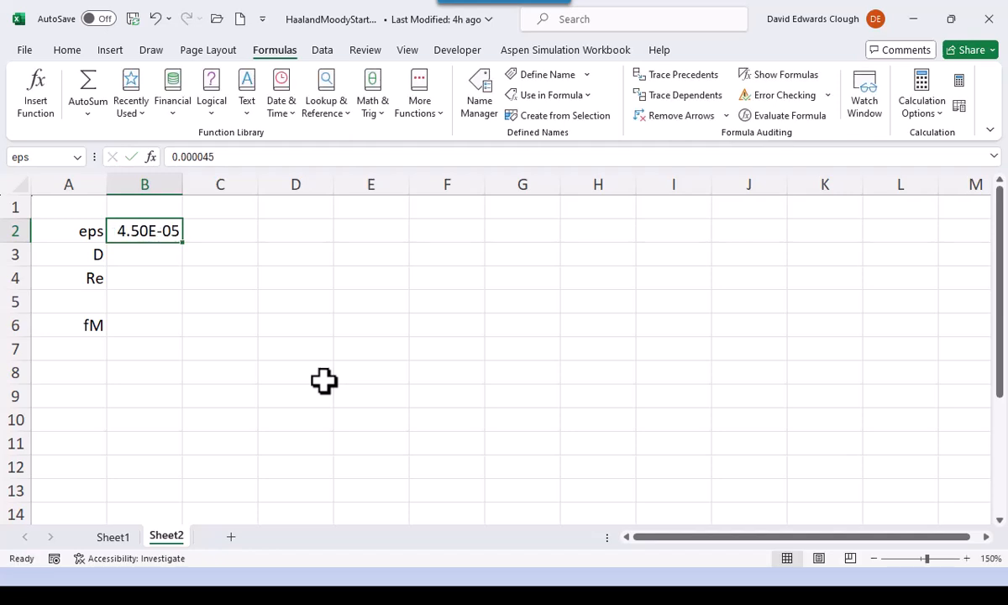
key(Right)
text(m)
key(Return)
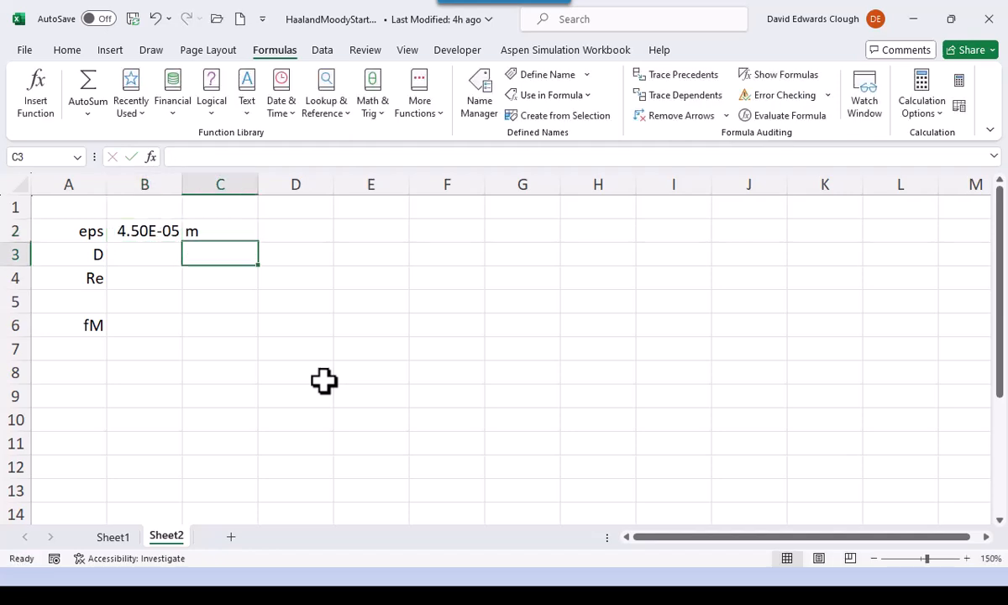
- Enter 0.525 as the D value in B3 with unit m in C3, and select the Re value cell B4
key(Left)
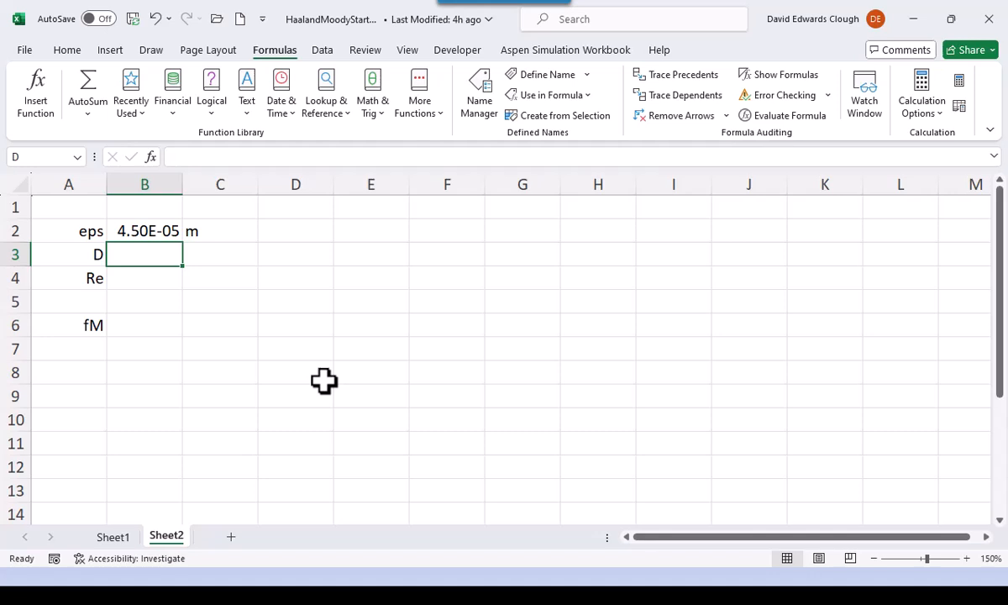
text(0.525)
key(Tab)
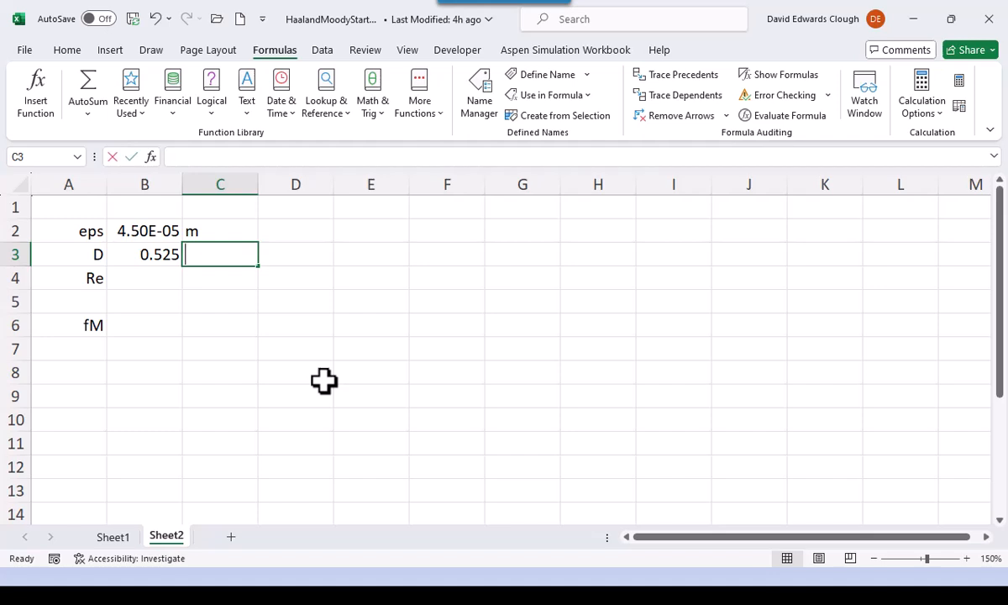
text(m)
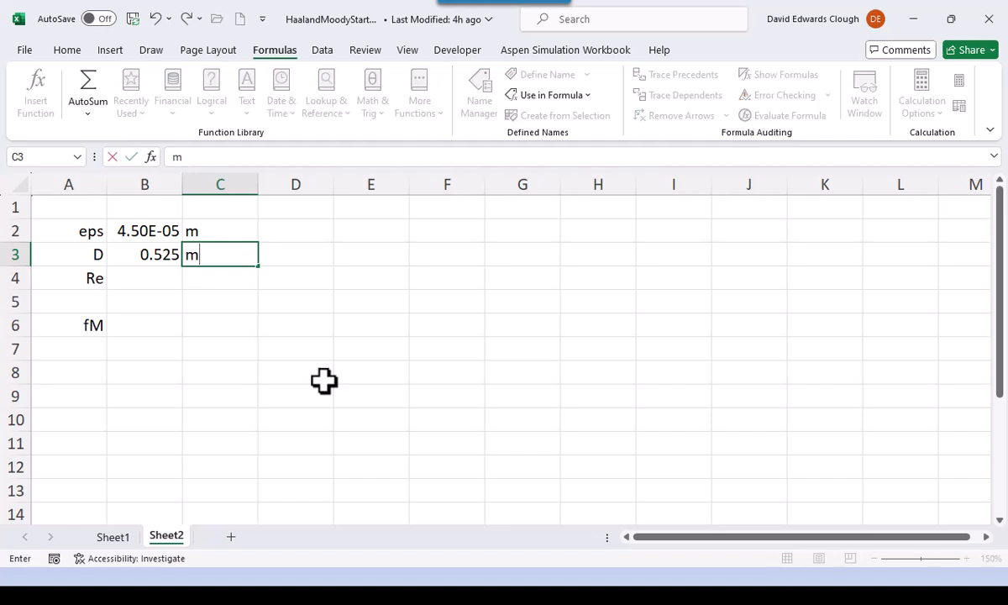
key(ctrl+Return)
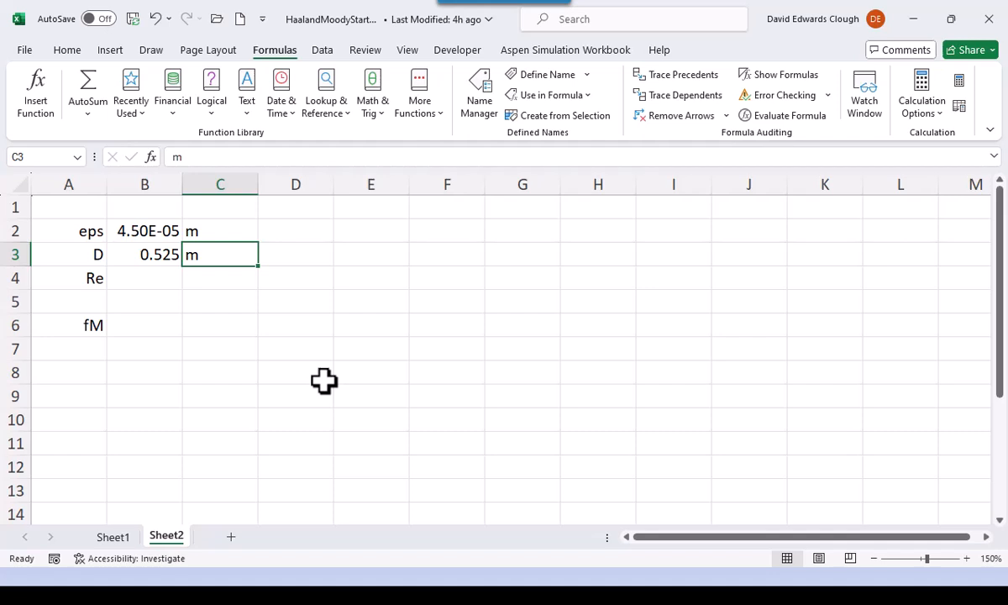
key(Left)
key(Down)
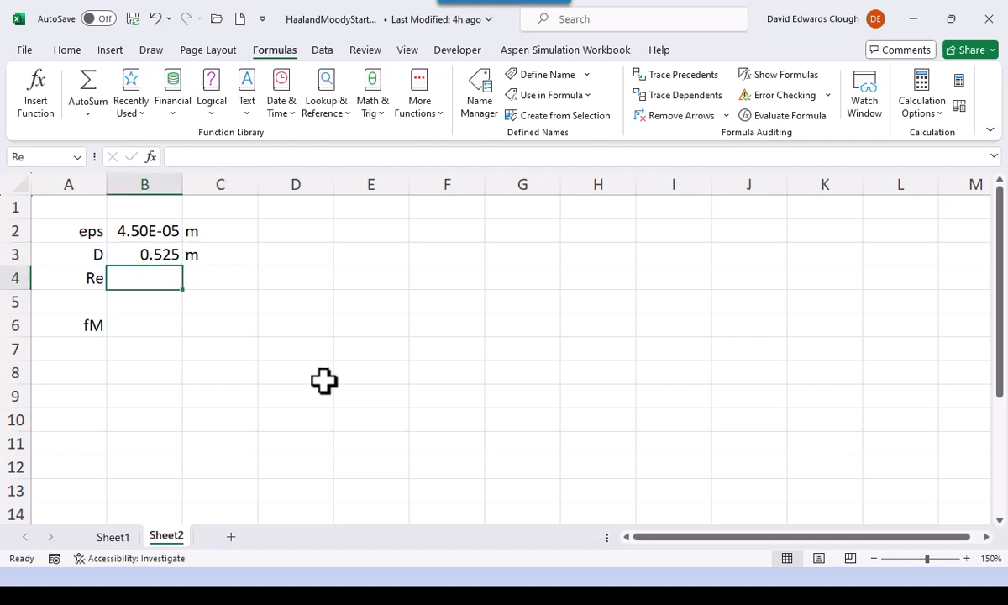
- Enter 10000 as the Re value in B4 and select the fM value cell B6
text(10000)
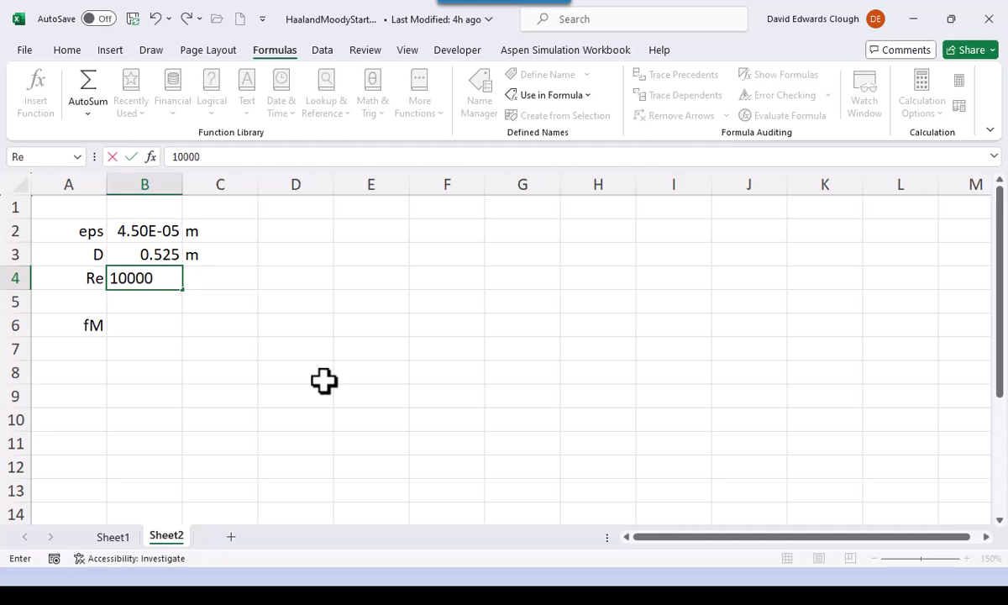
key(ctrl+Return)
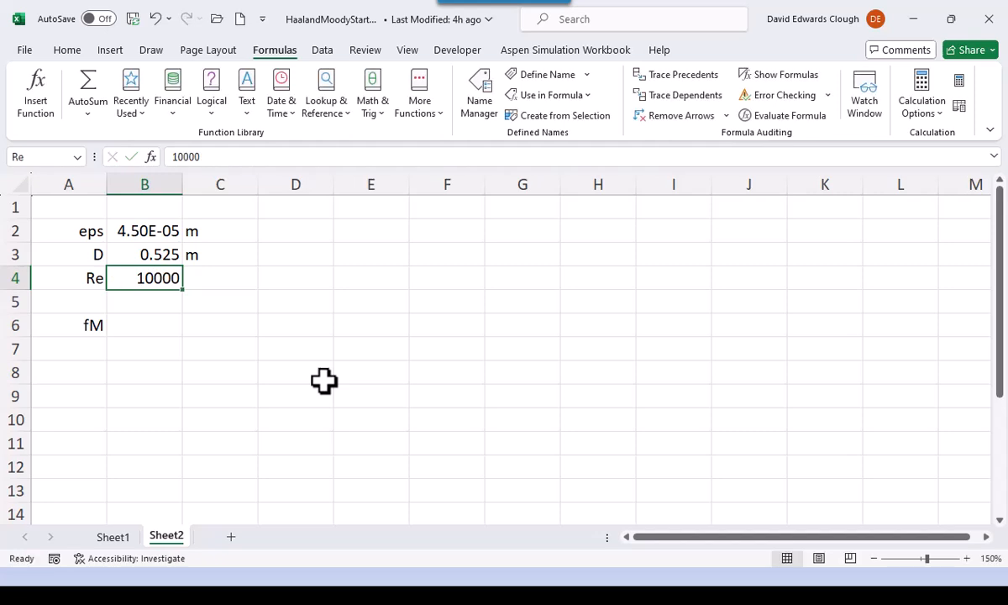
key(Down)
key(Down)
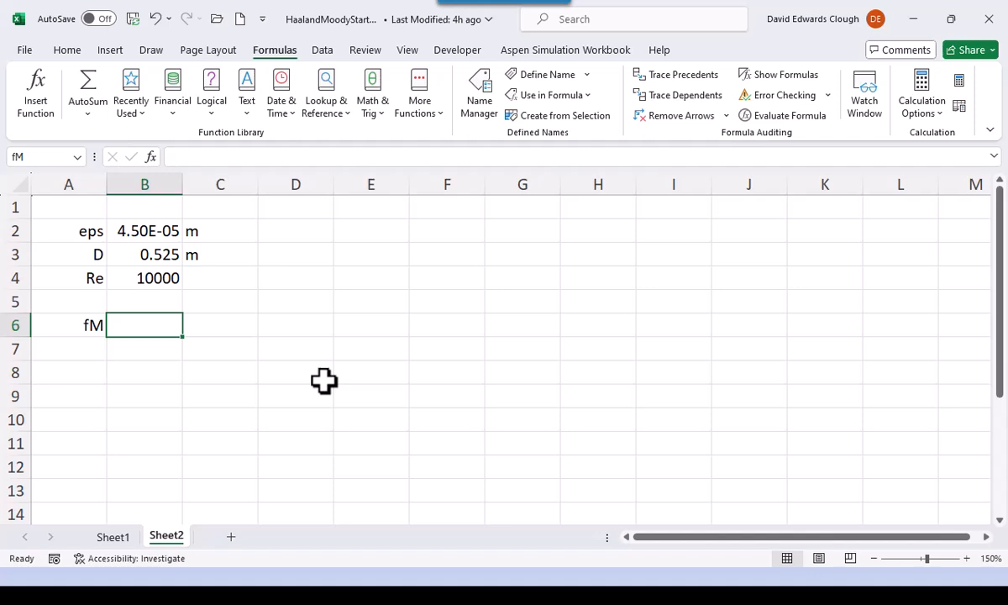
- Enter the Haaland formula =1/(-1.8*LOG10((eps/D/3.7)^1.1+6.9/Re))^2 in B6 using the cell names, and review its references
text(=1/)
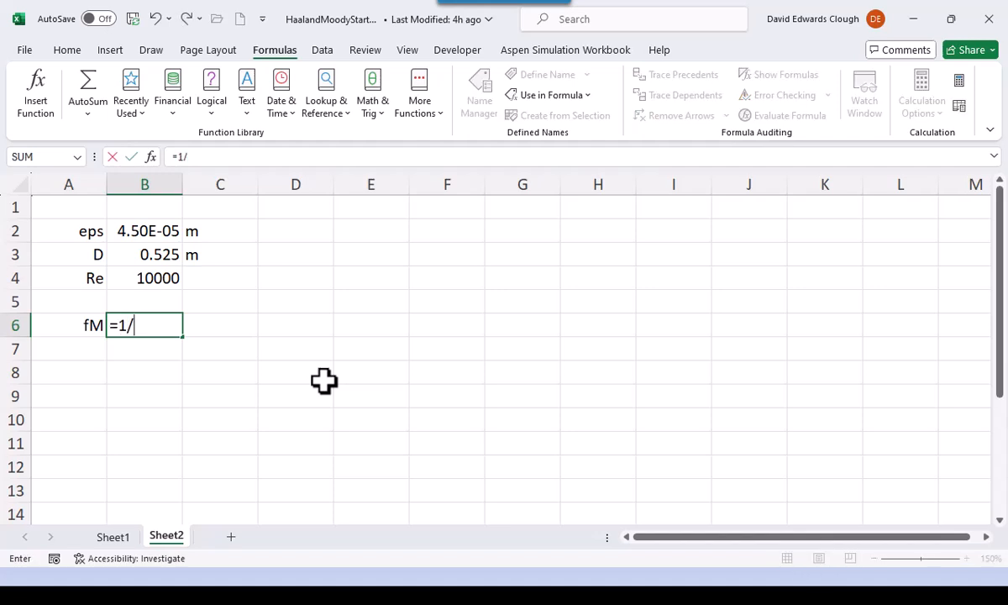
text((-1.8*lo)
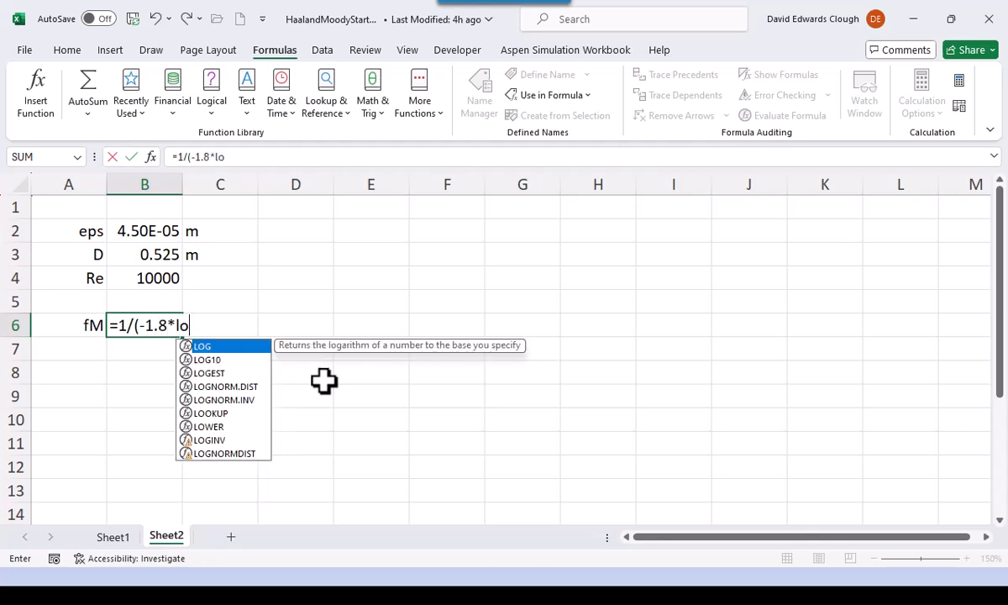
text(g10()
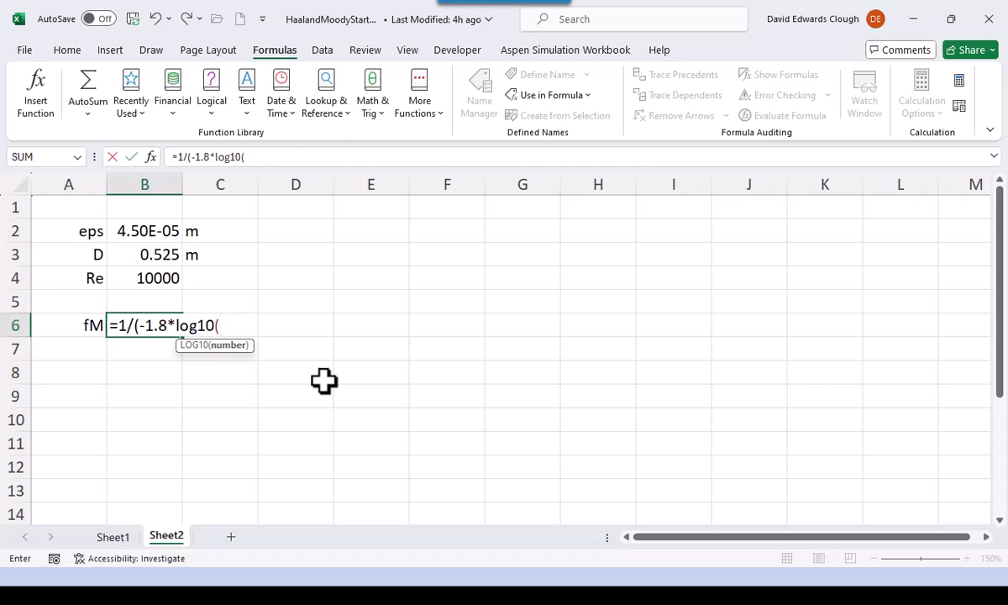
text(()
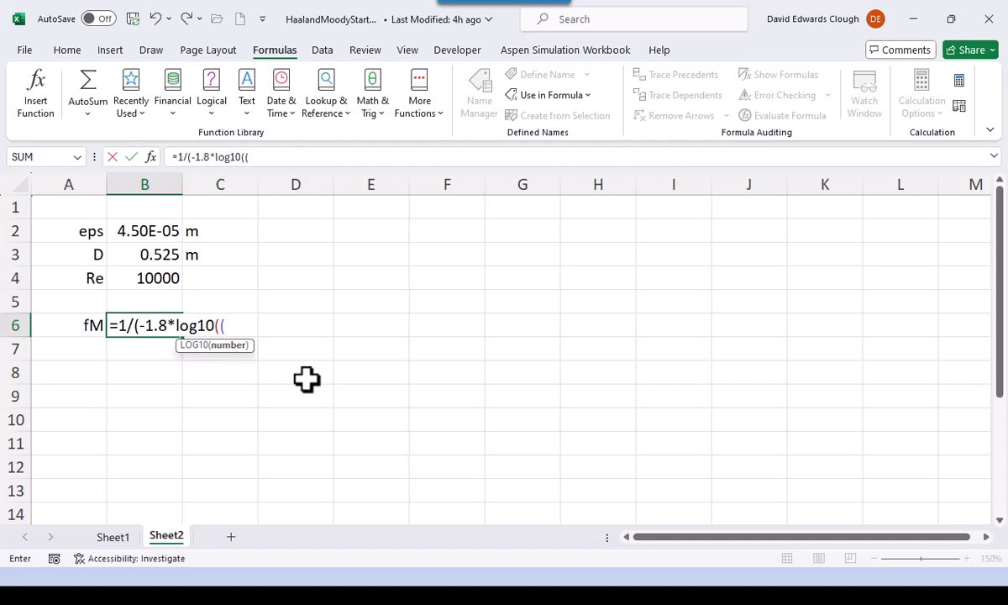
click(162, 231)
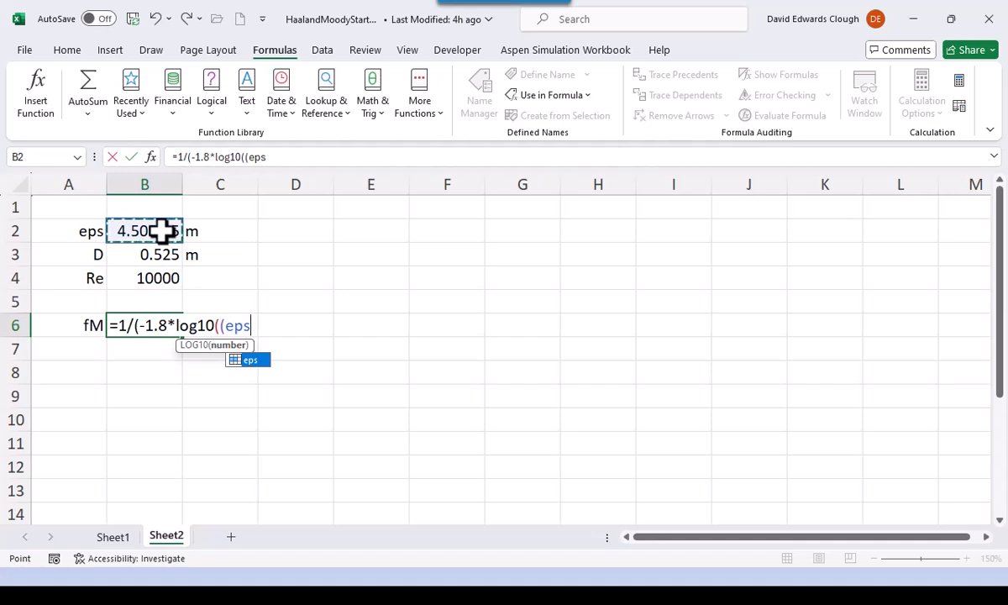
text(/D)
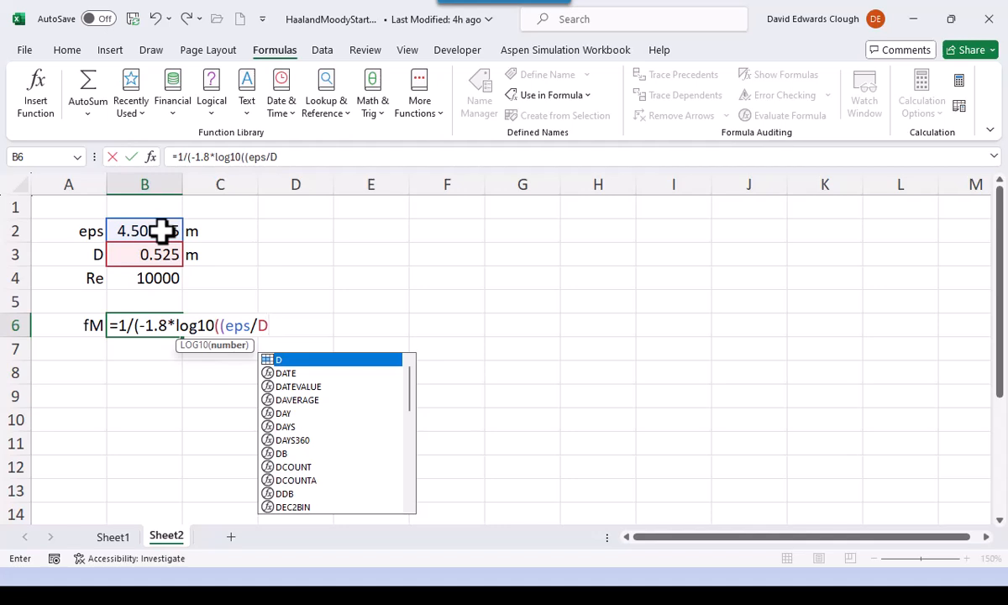
text(/3.)
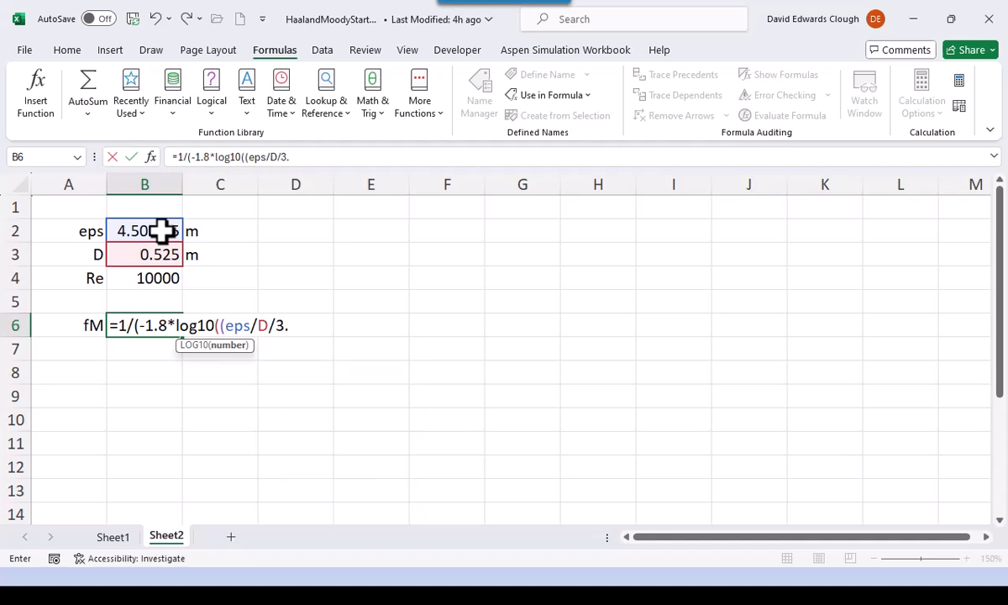
text(7)^1.1+6.9/)
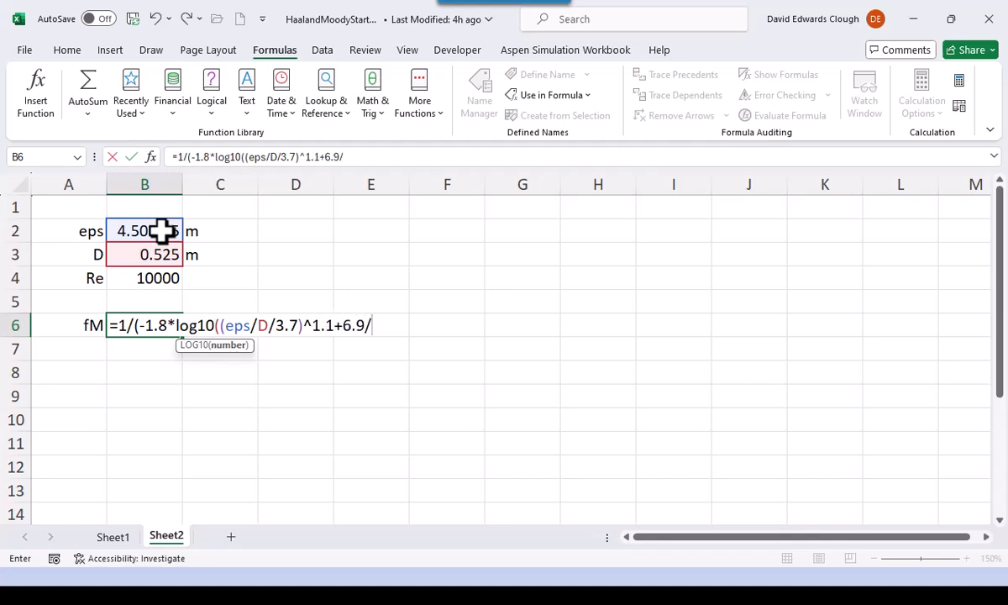
click(134, 283)
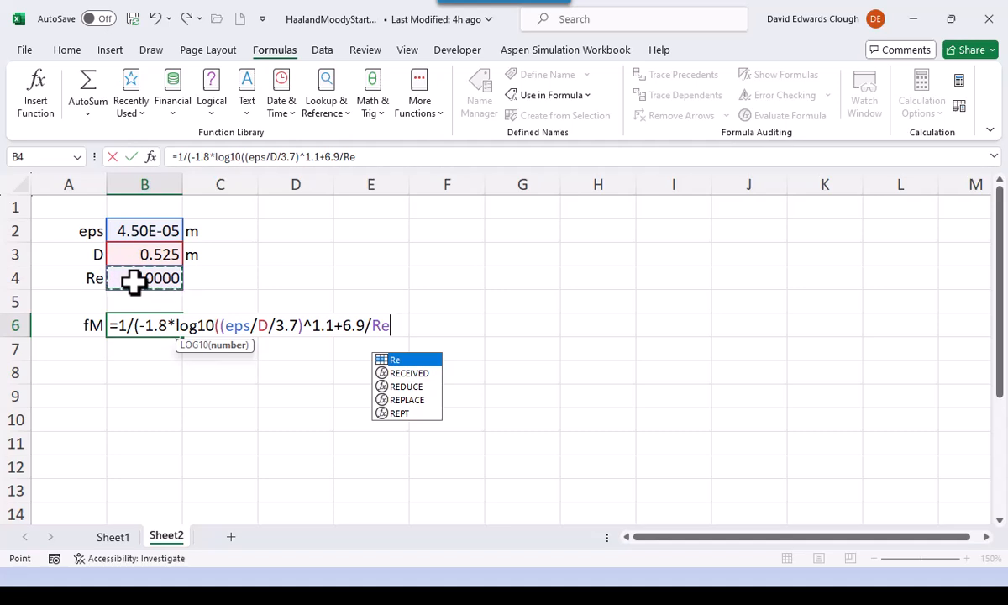
text())^2)
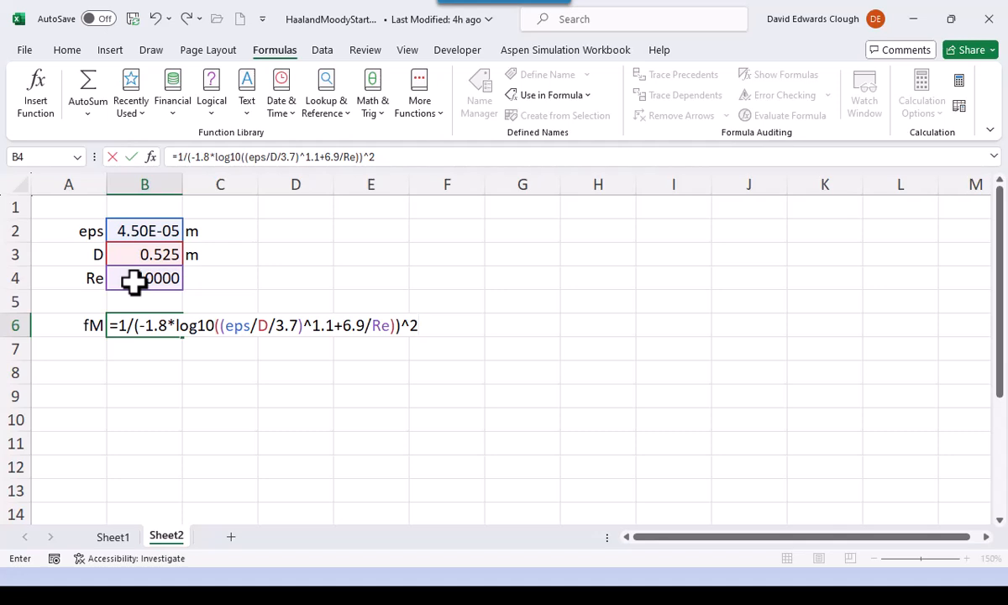
key(ctrl+Return)
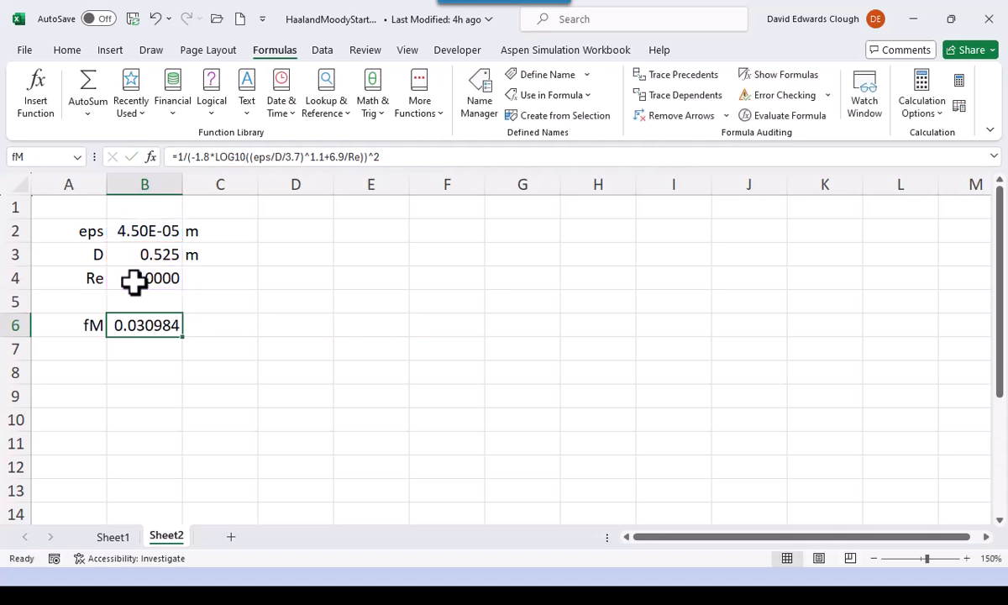
double_click(160, 325)
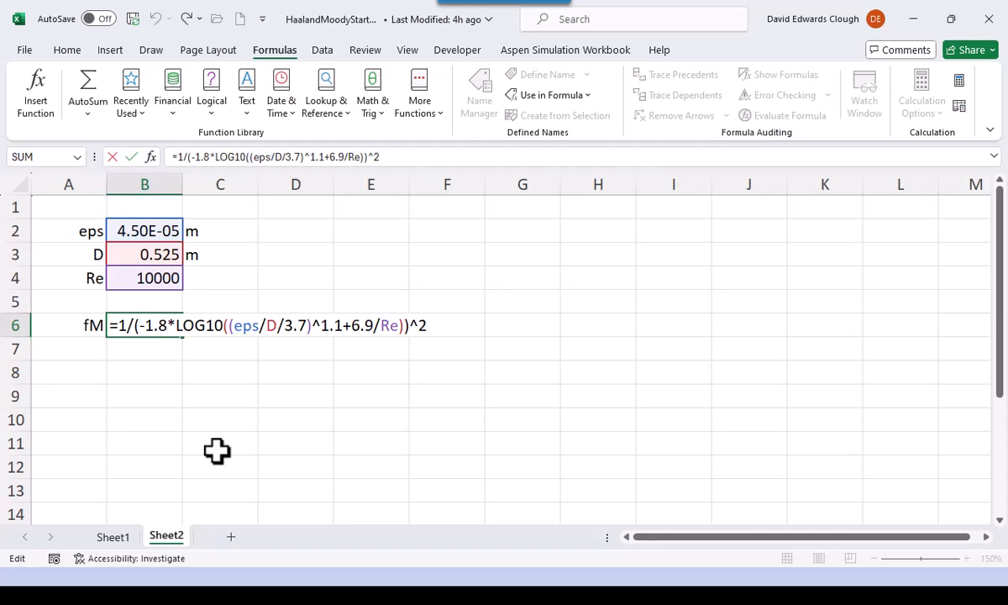
key(ctrl+Return)
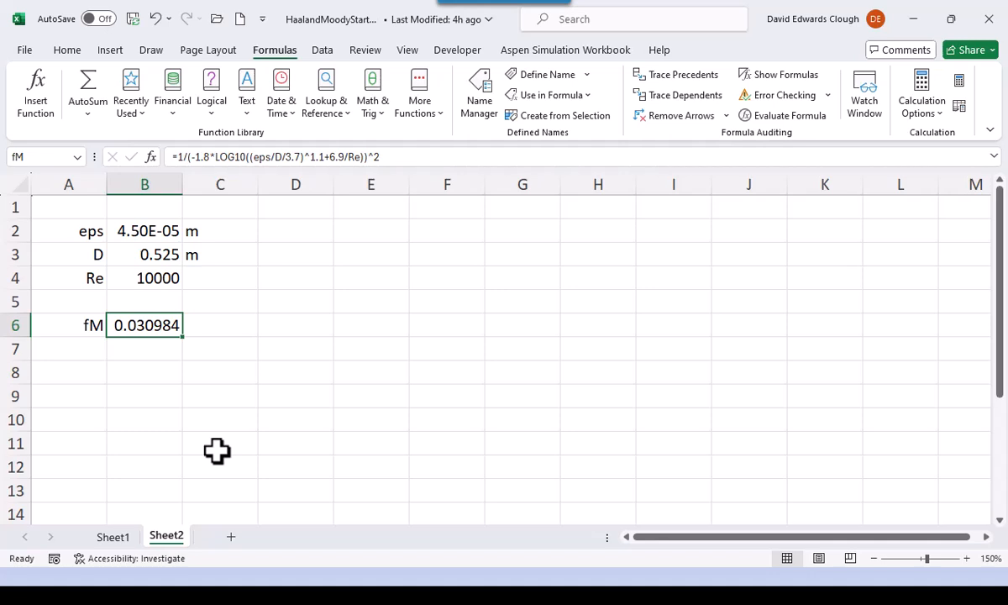
- Open the workbook BlockData.xlsx from the Bootcamp1Files folder
click(215, 18)
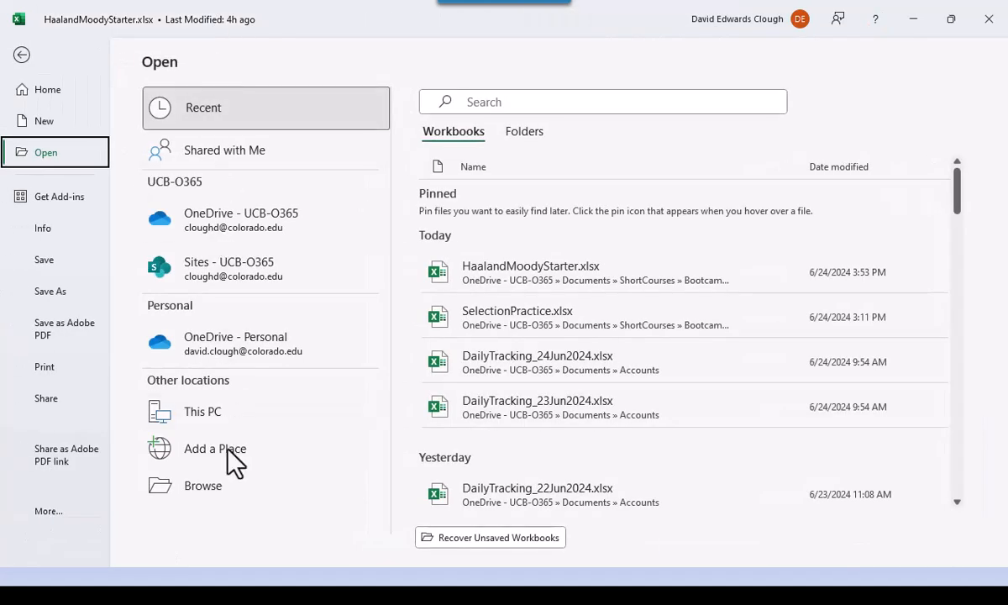
click(206, 484)
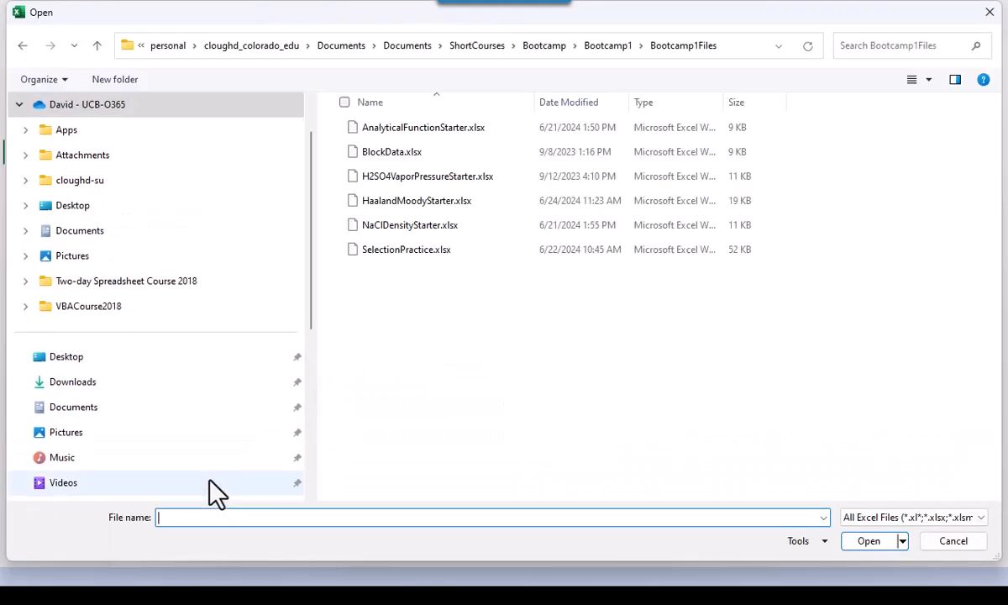
double_click(405, 155)
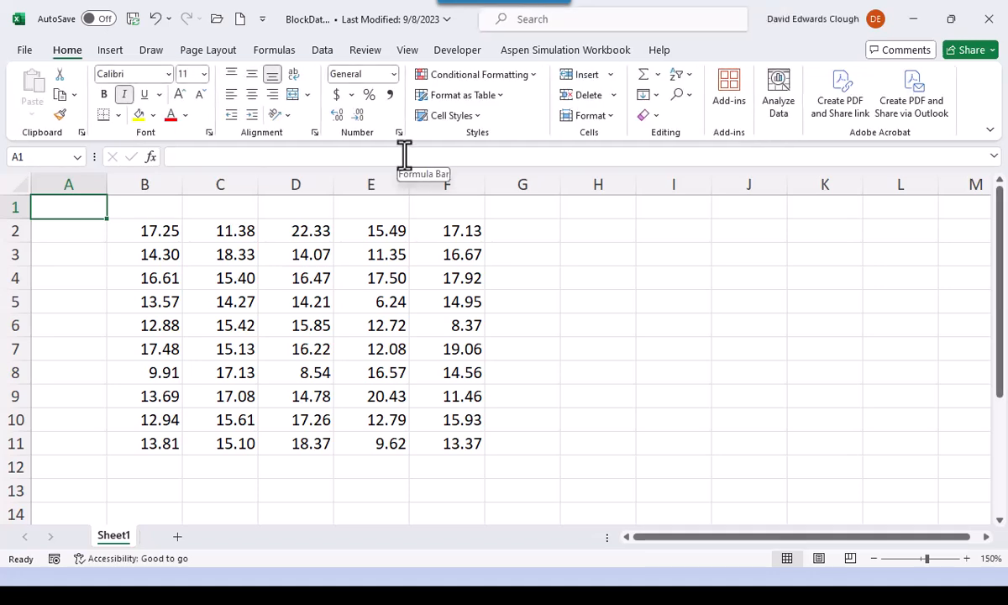
- Assign the name Pdata to the whole data block B2:F11
click(80, 157)
click(79, 157)
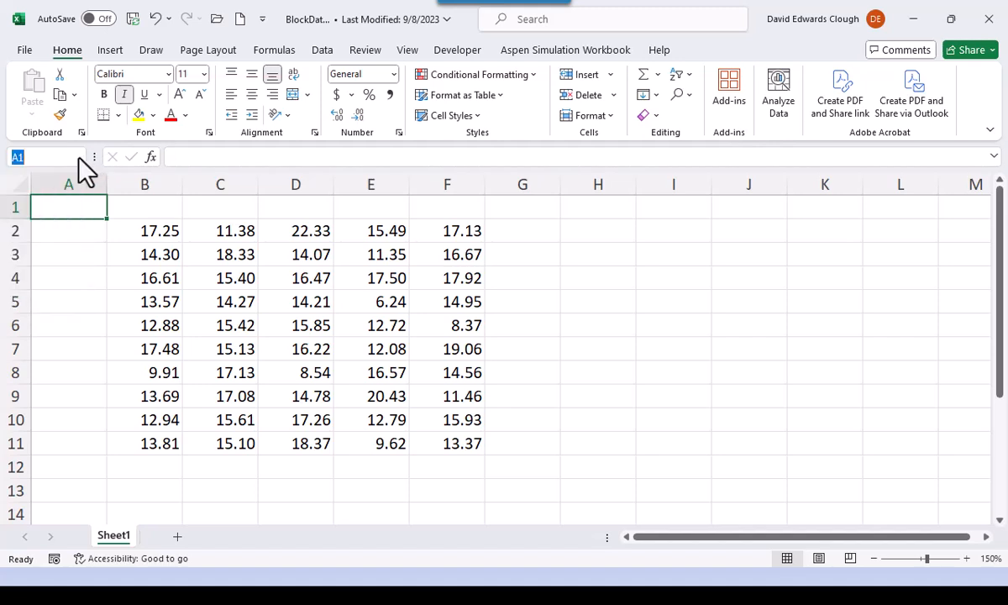
click(148, 234)
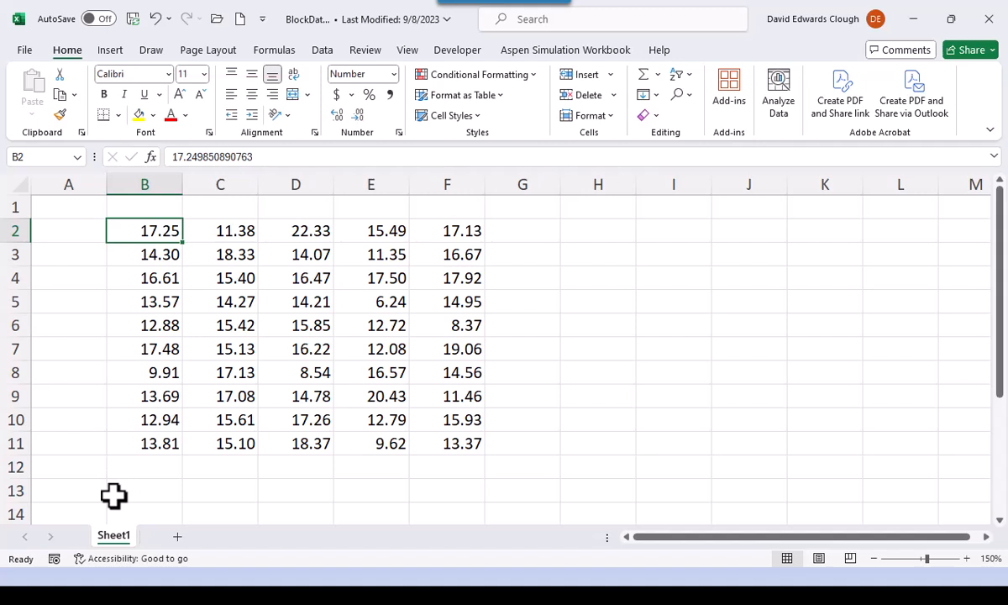
key(ctrl+a)
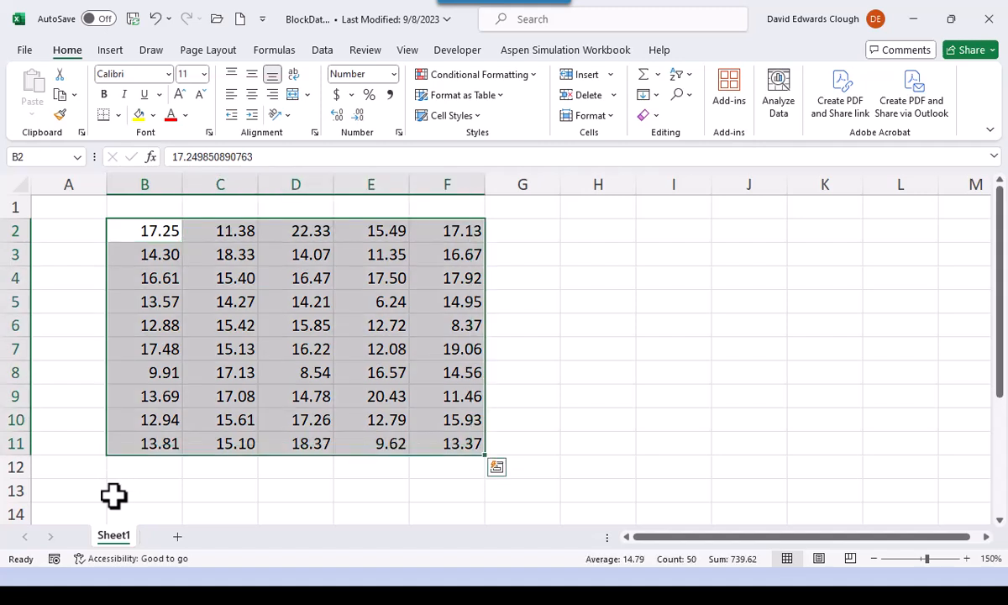
click(41, 157)
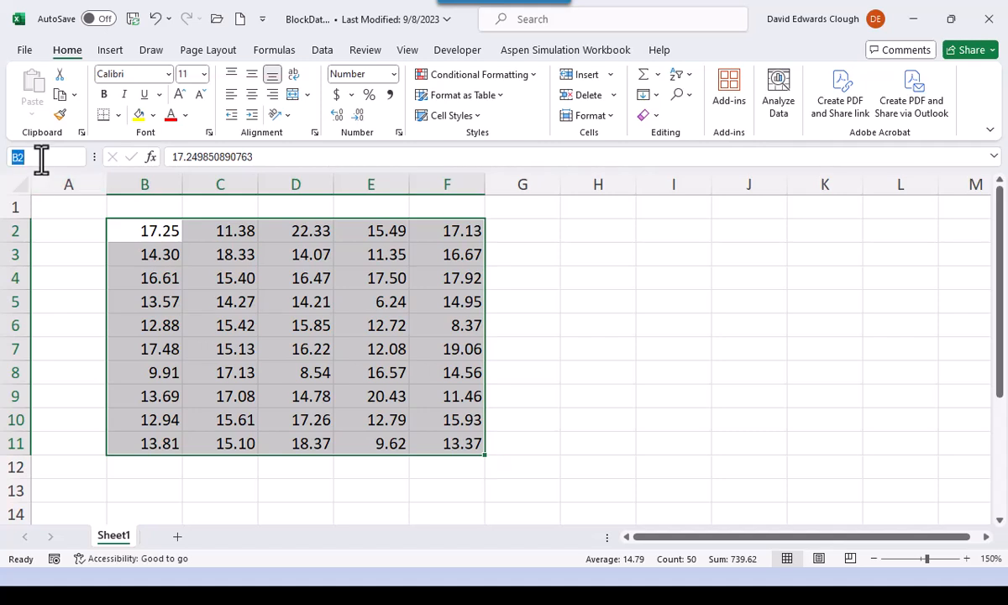
text(Pdata)
key(Return)
- Calculate the average of the named data block in B13 with =AVERAGE(Pdata)
click(139, 490)
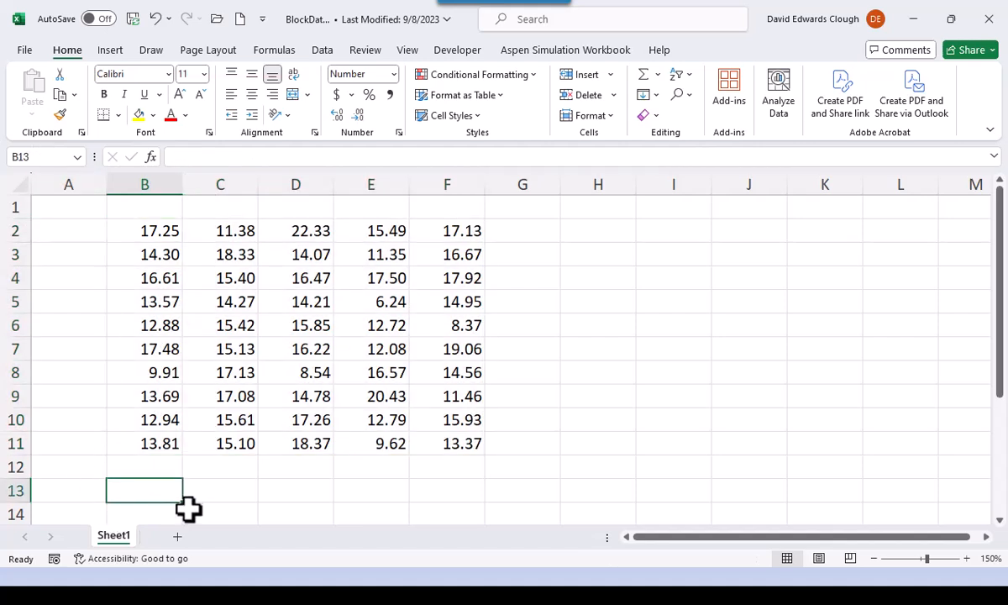
text(=a)
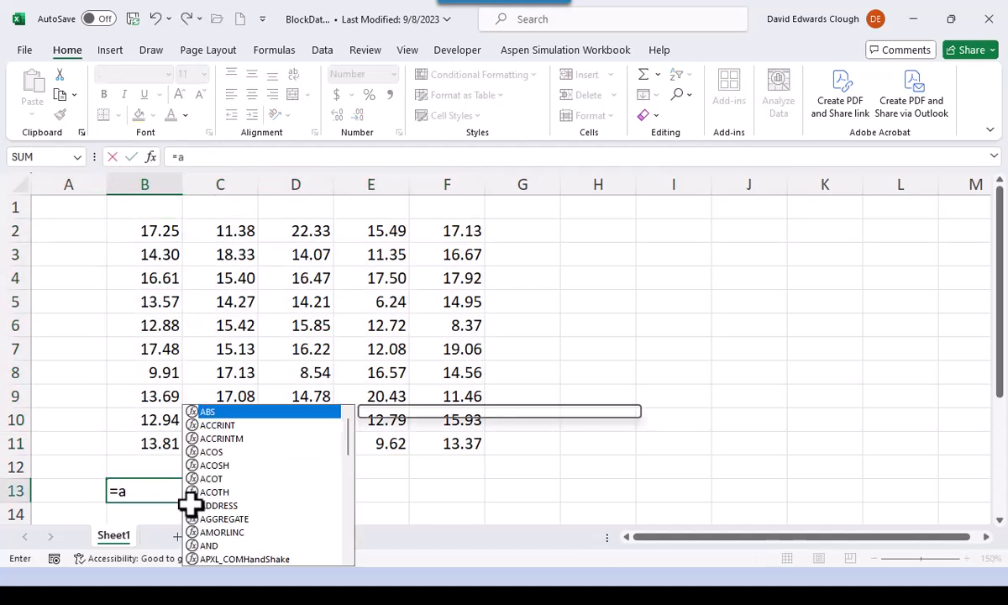
text(verage()
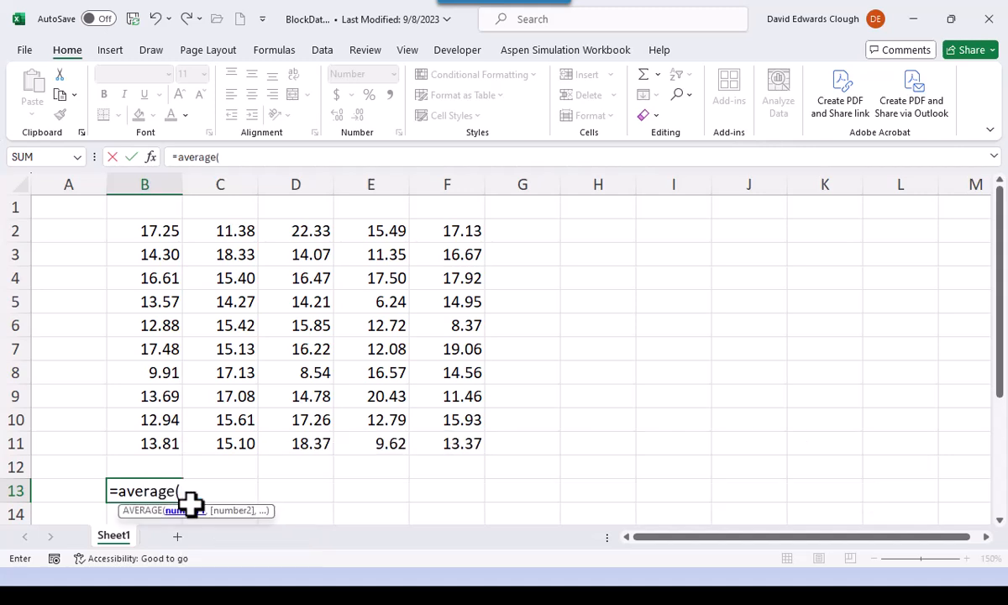
text(Pd)
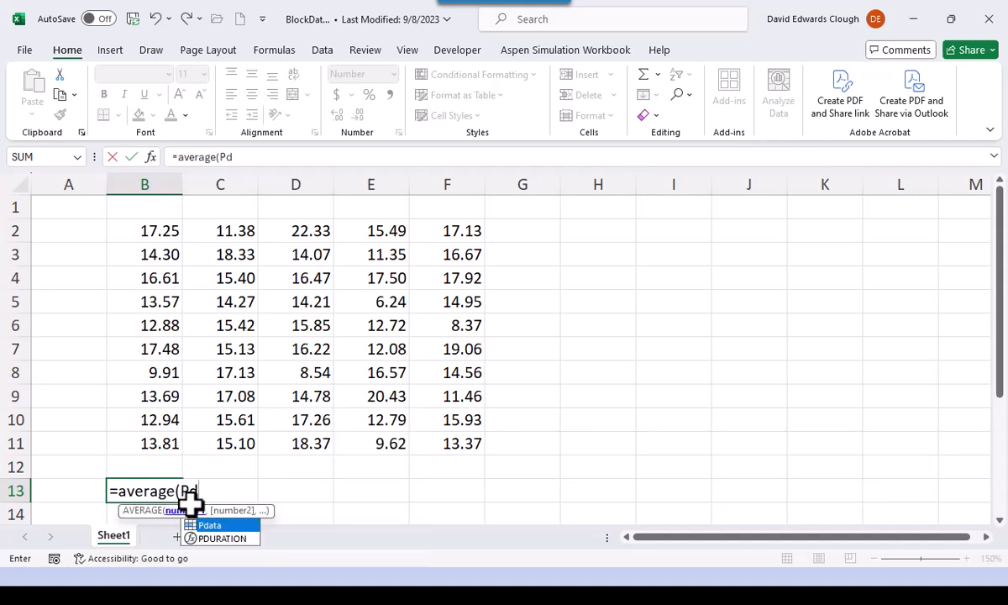
text(ata))
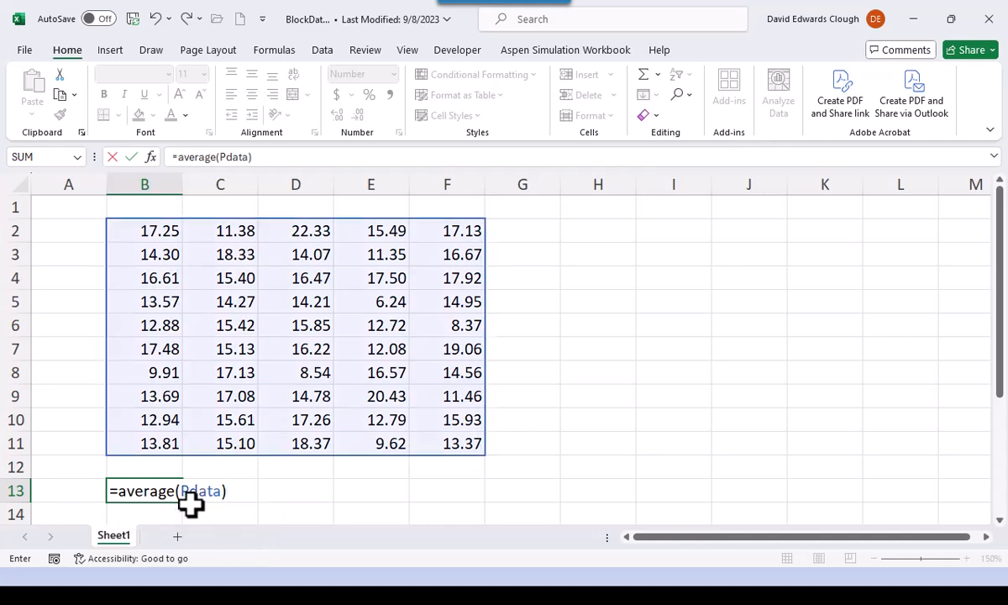
key(ctrl+Return)
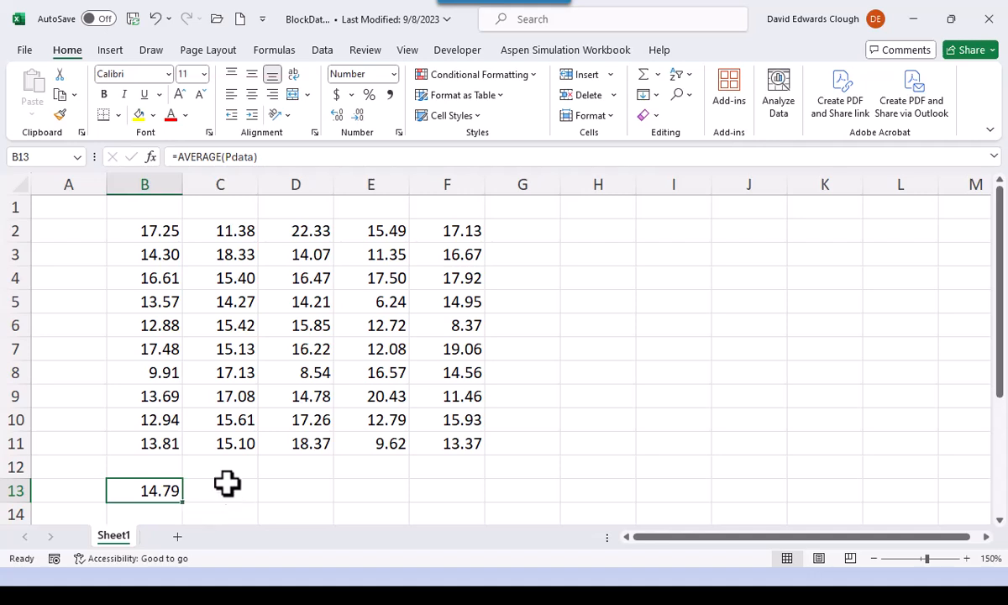
- Move the Pdata block two columns over to D2:H11 and check the average formula in B13
drag(157, 232, 424, 437)
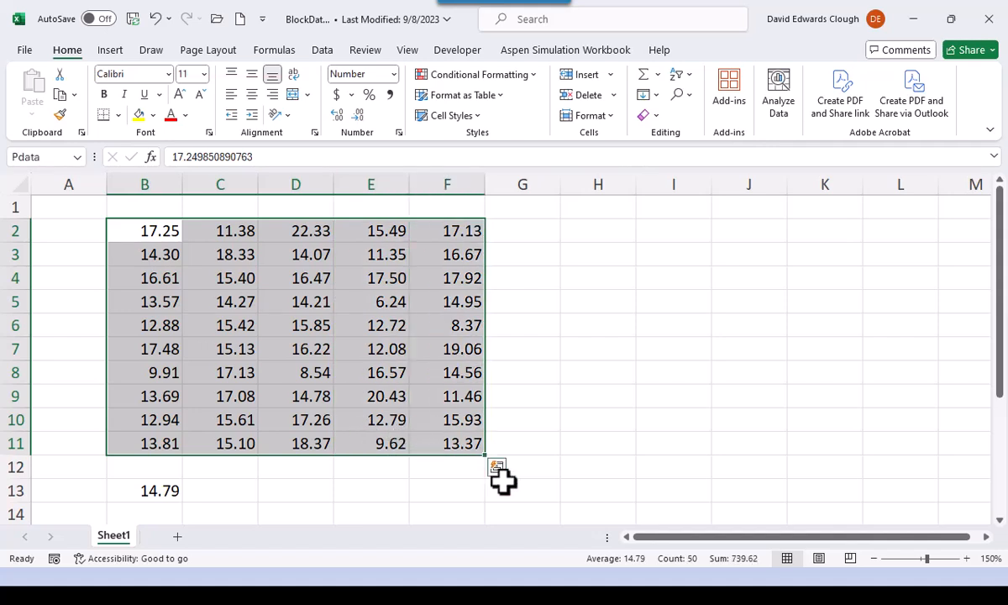
drag(487, 382, 571, 382)
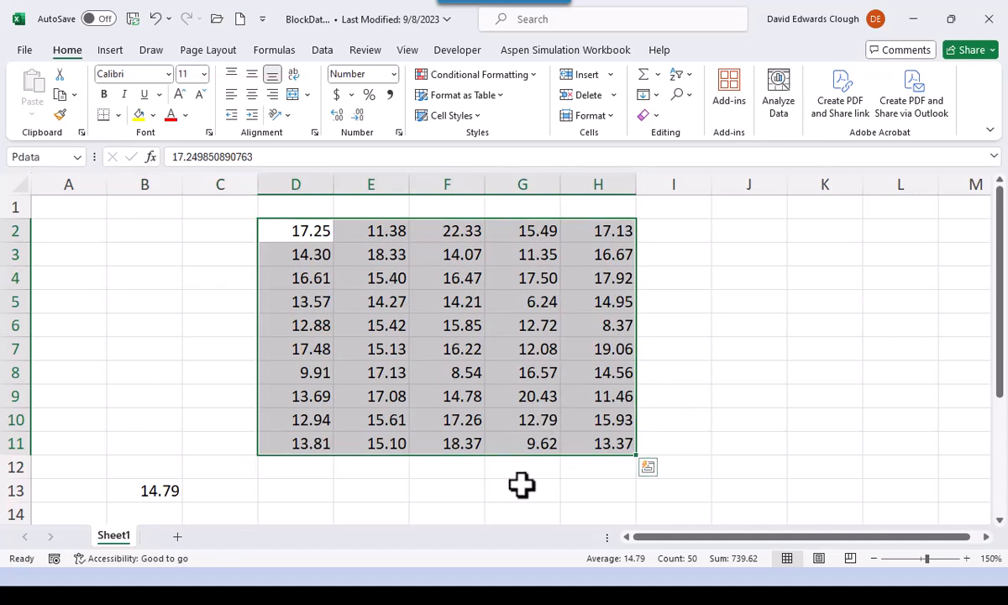
click(118, 490)
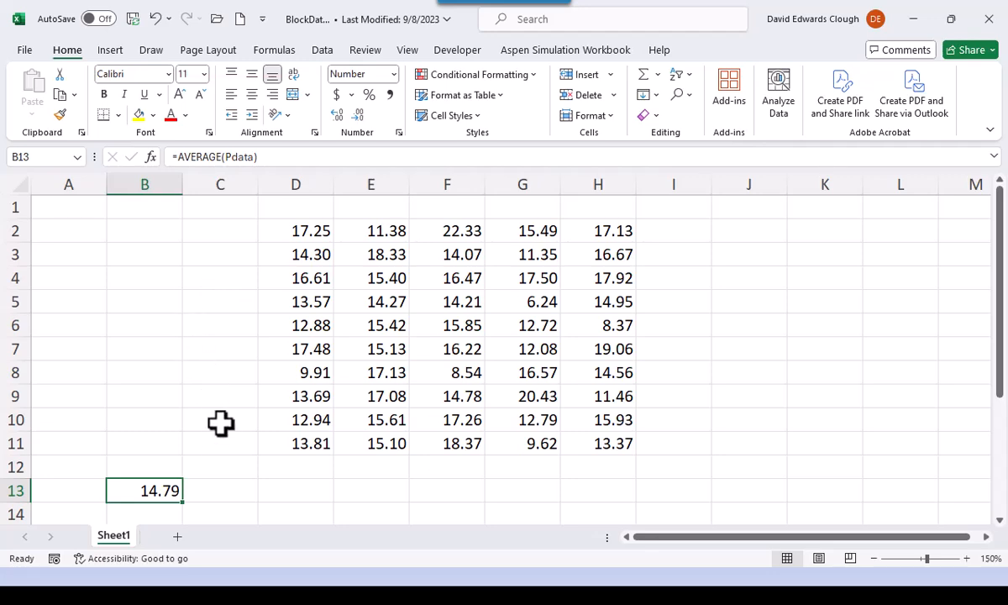
- Add a new worksheet to the BlockData workbook
click(181, 538)
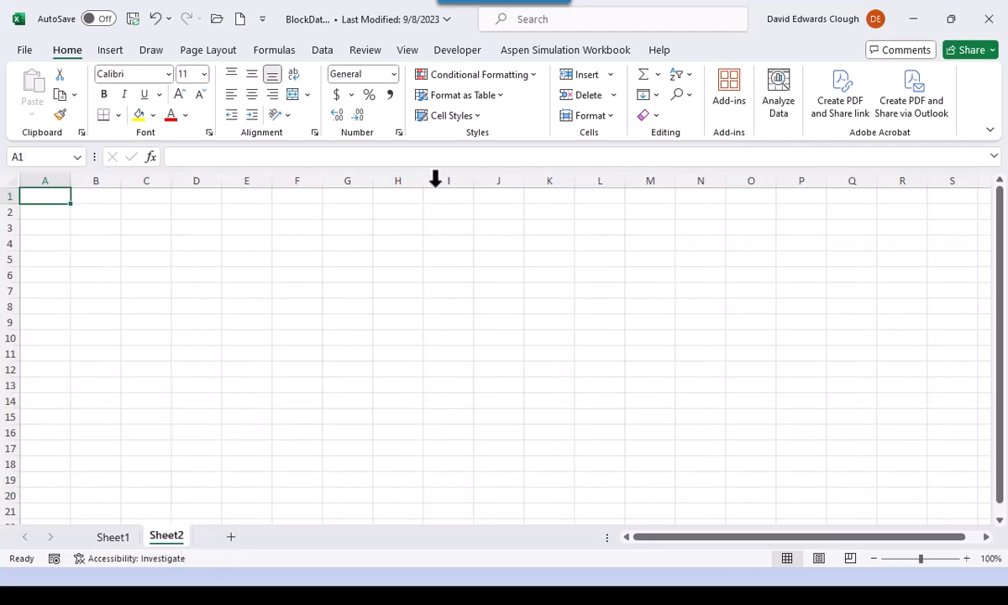
click(409, 51)
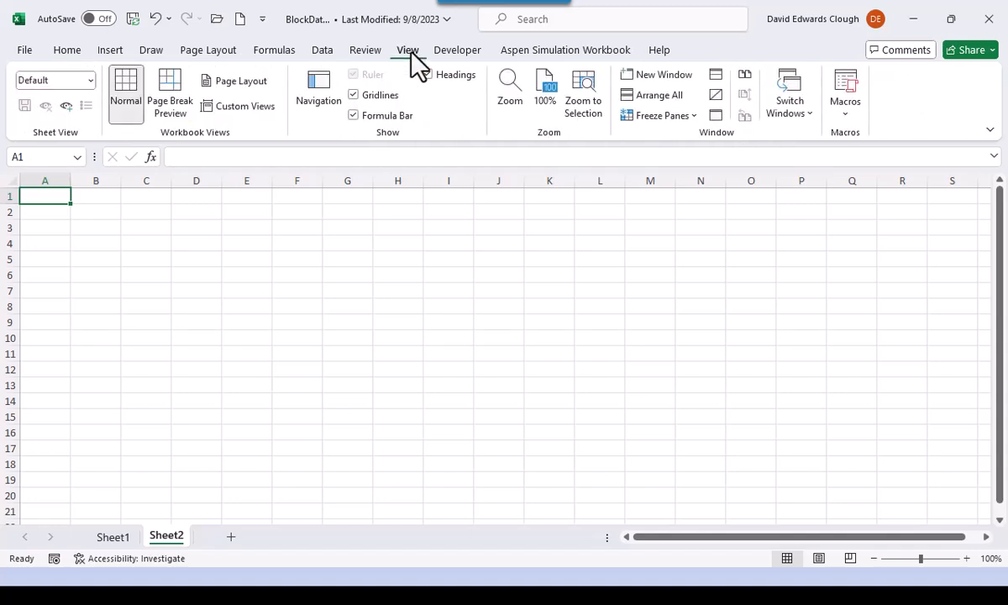
click(509, 93)
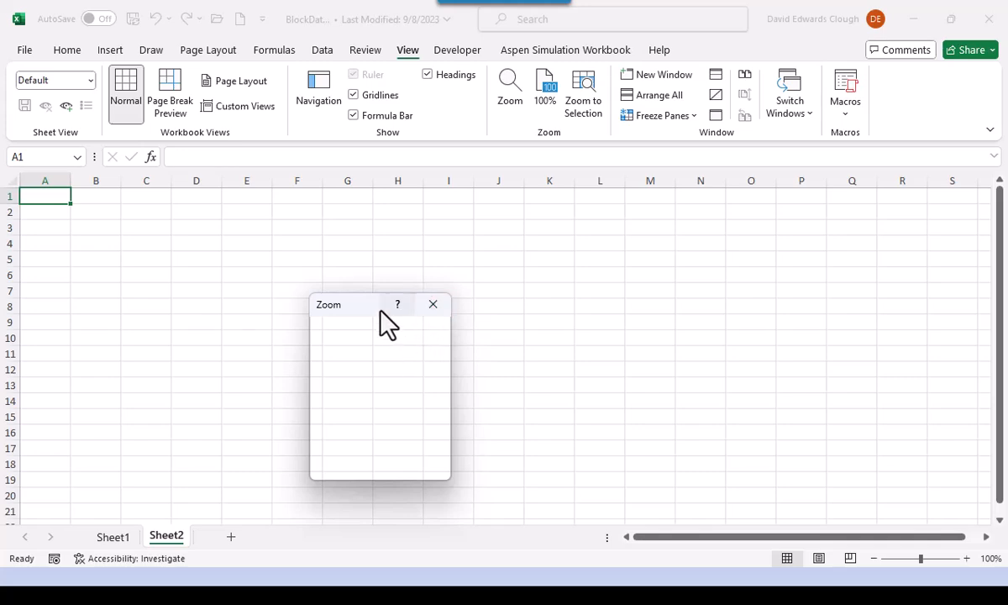
click(431, 306)
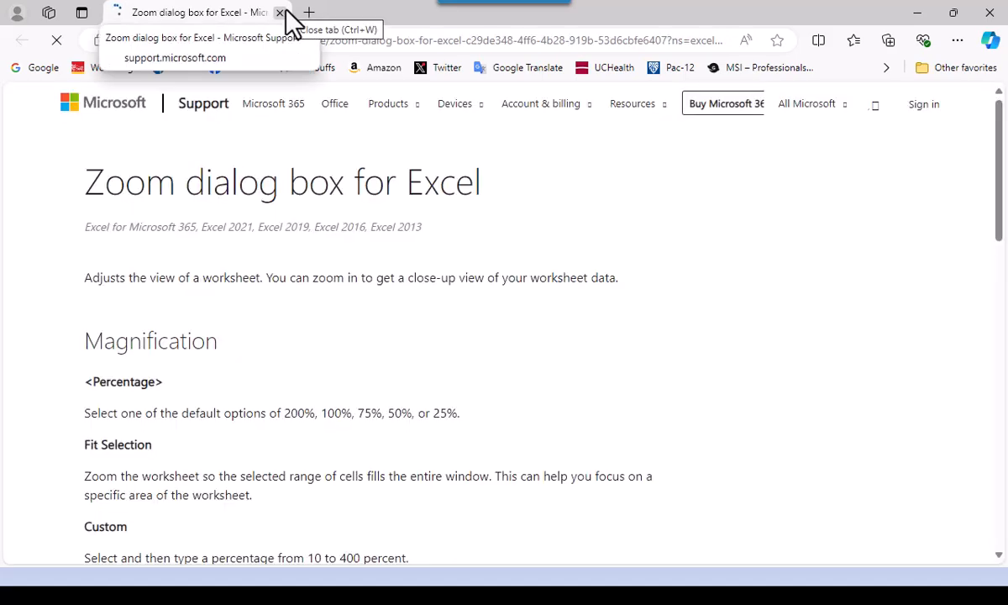
click(281, 12)
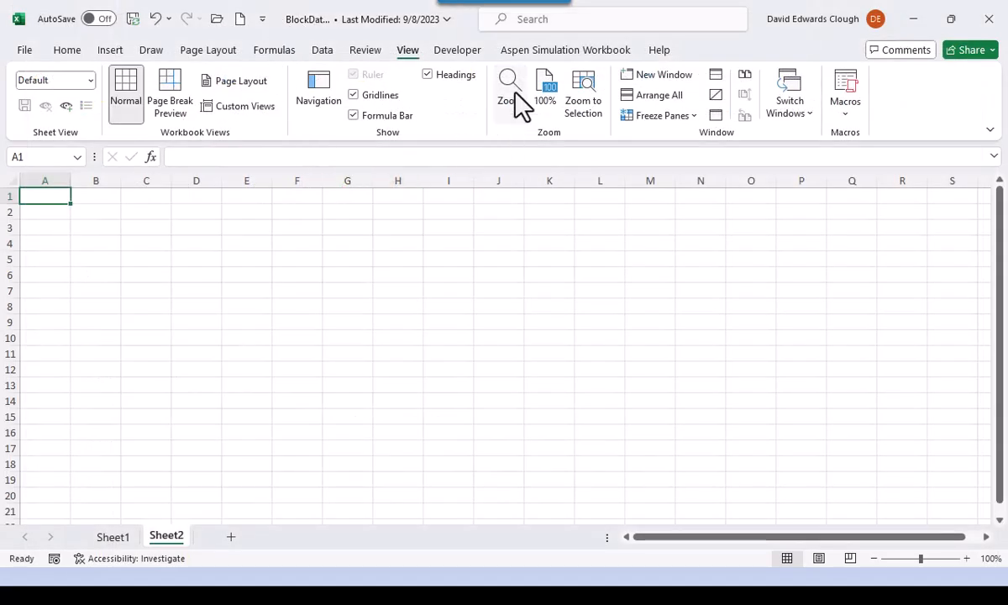
- Set a custom zoom magnification of 150% for the new sheet
click(512, 92)
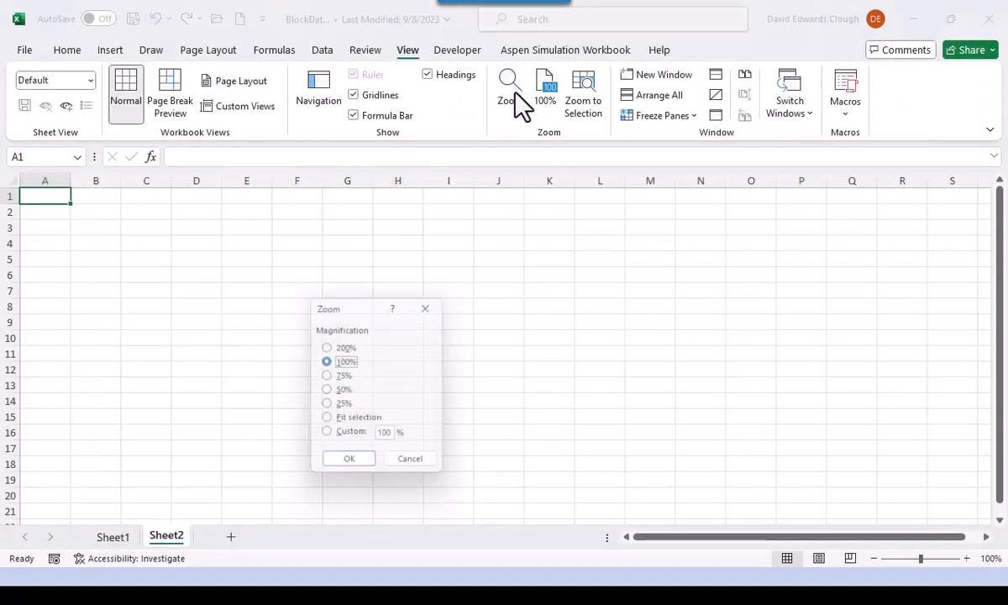
click(328, 436)
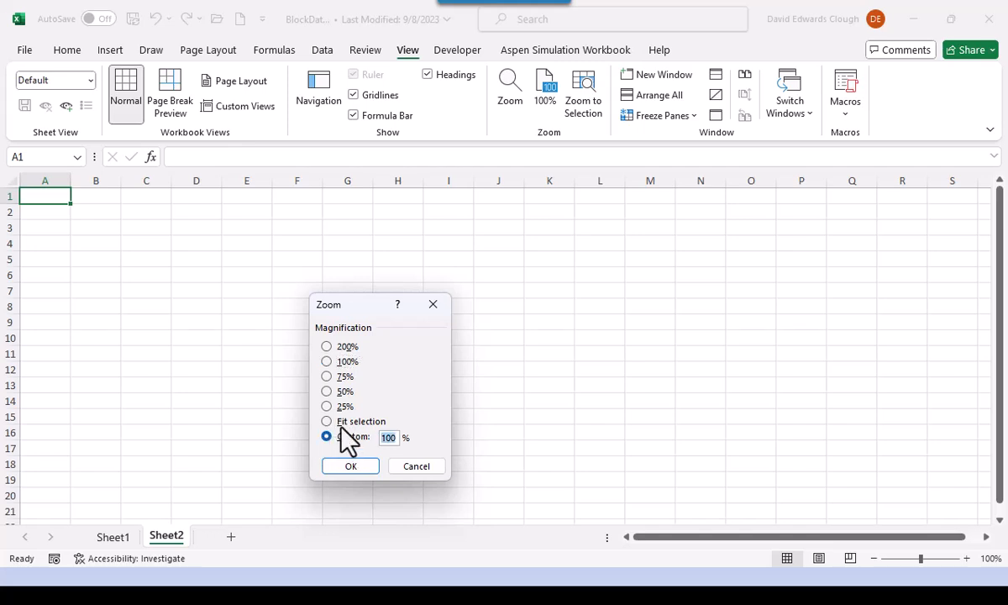
text(150)
key(Return)
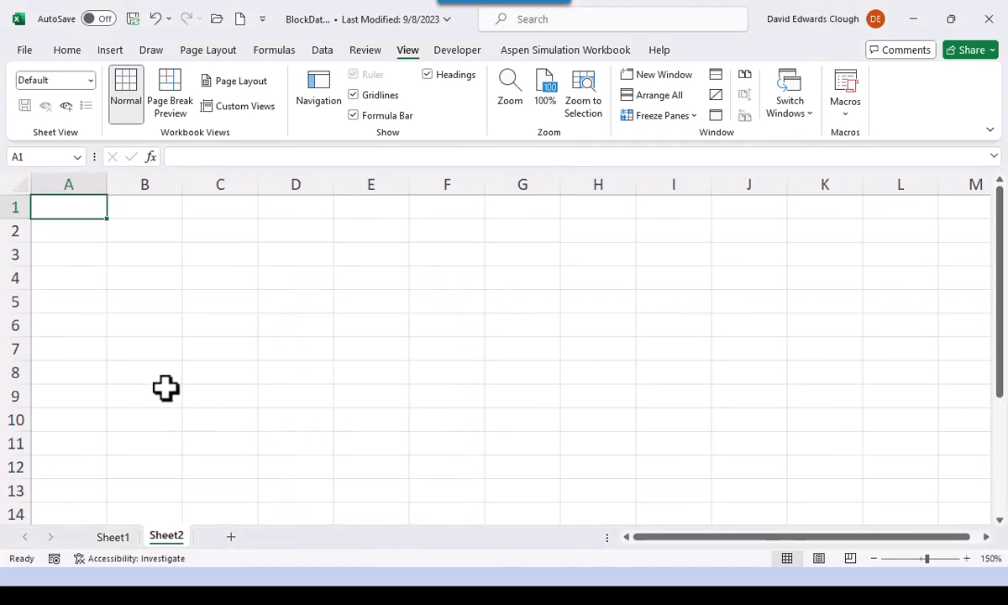
- Enter the test values -3, 3 and 0 in cells B2 to B4 of the new sheet
click(156, 229)
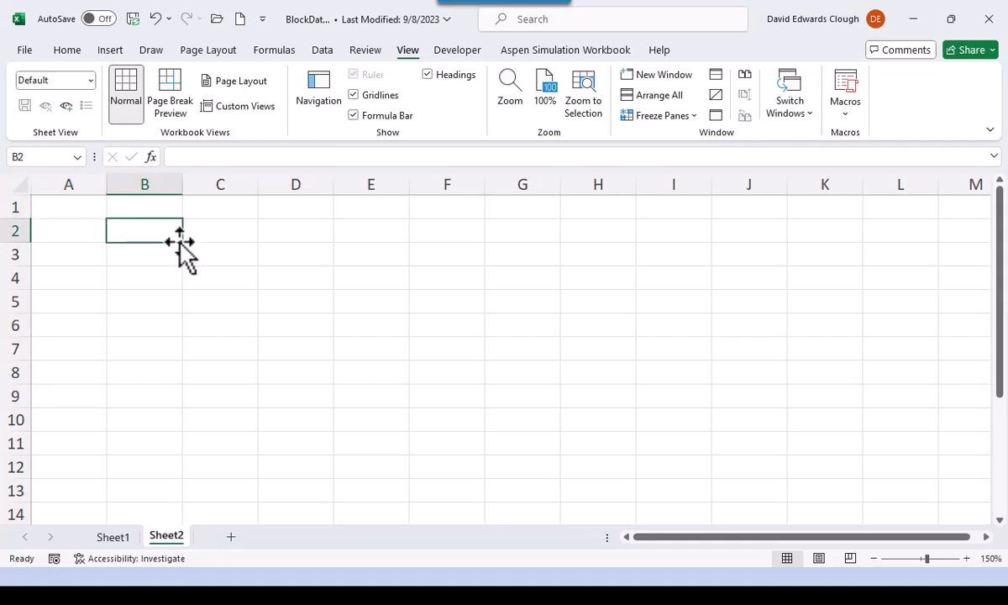
text(-3)
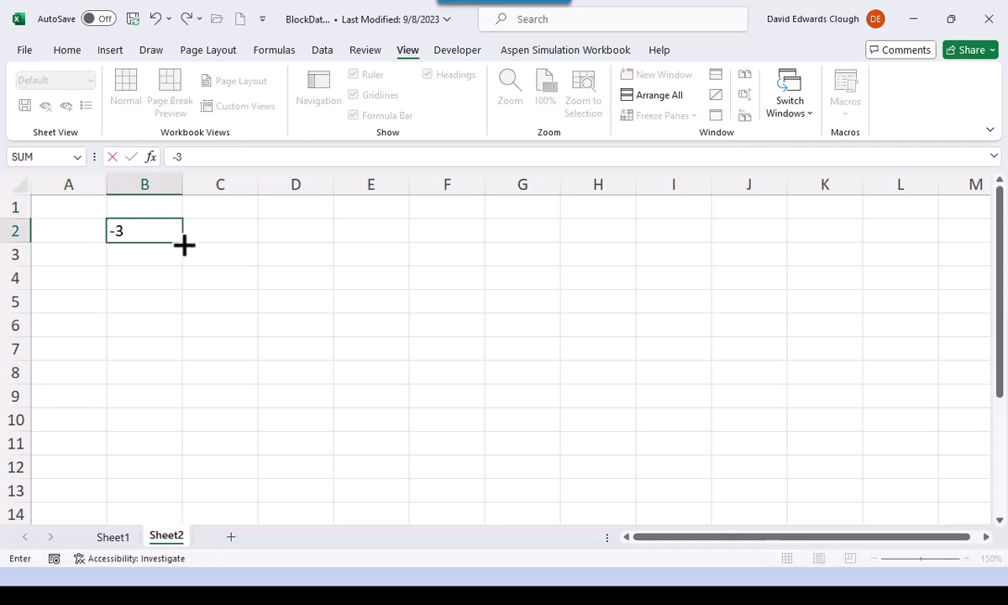
key(Return)
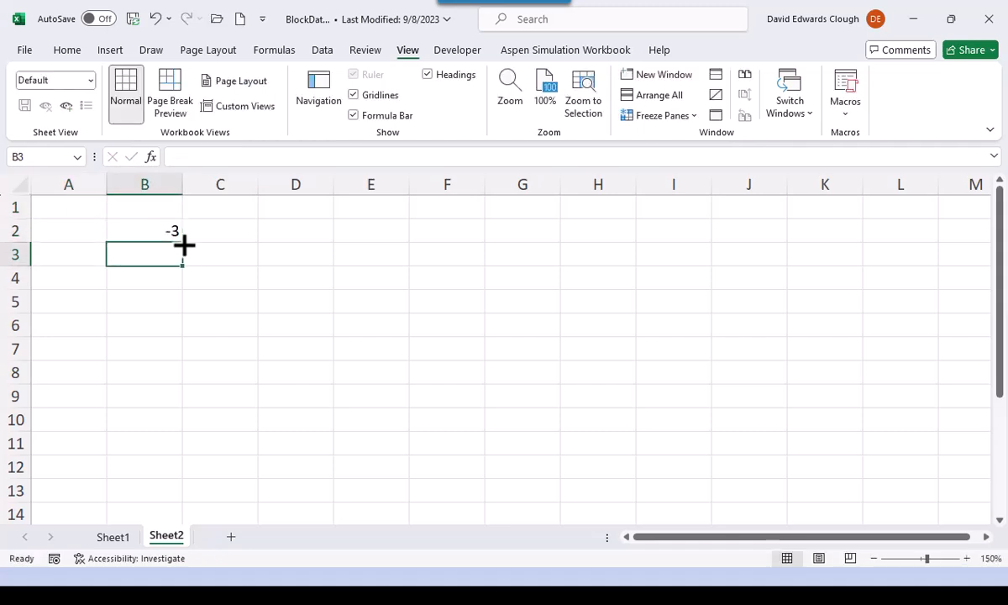
text(3)
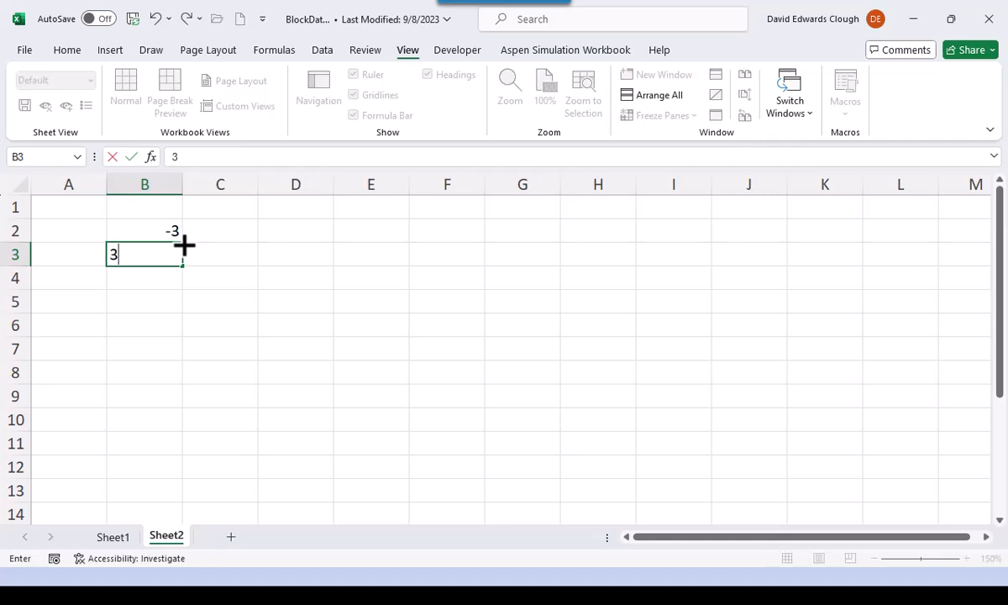
key(Return)
text(0)
key(Return)
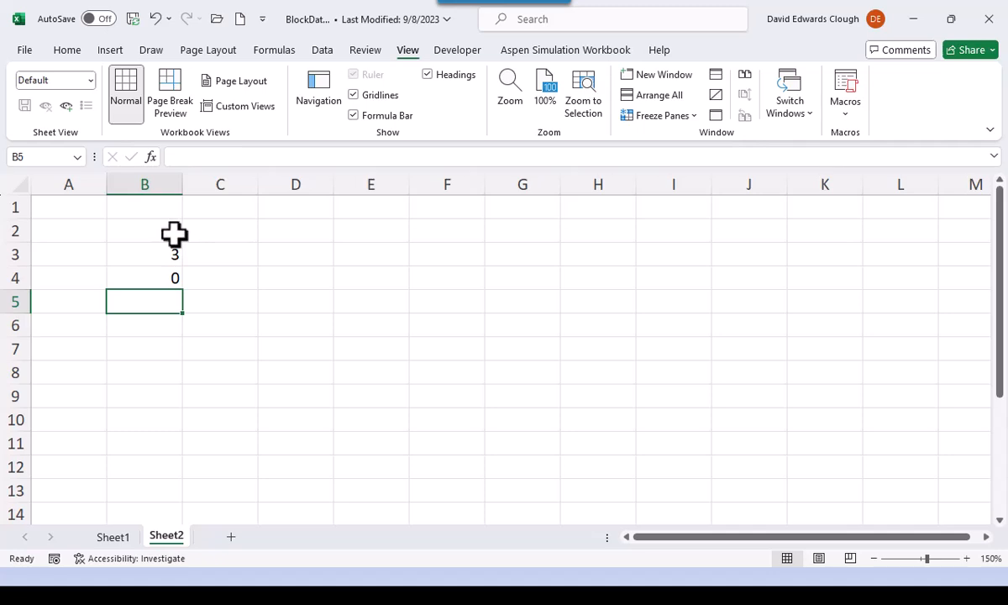
- Enter =IF(B2<0,-(B2^2),B2^2) in C2 and fill the formula down to C4
click(229, 233)
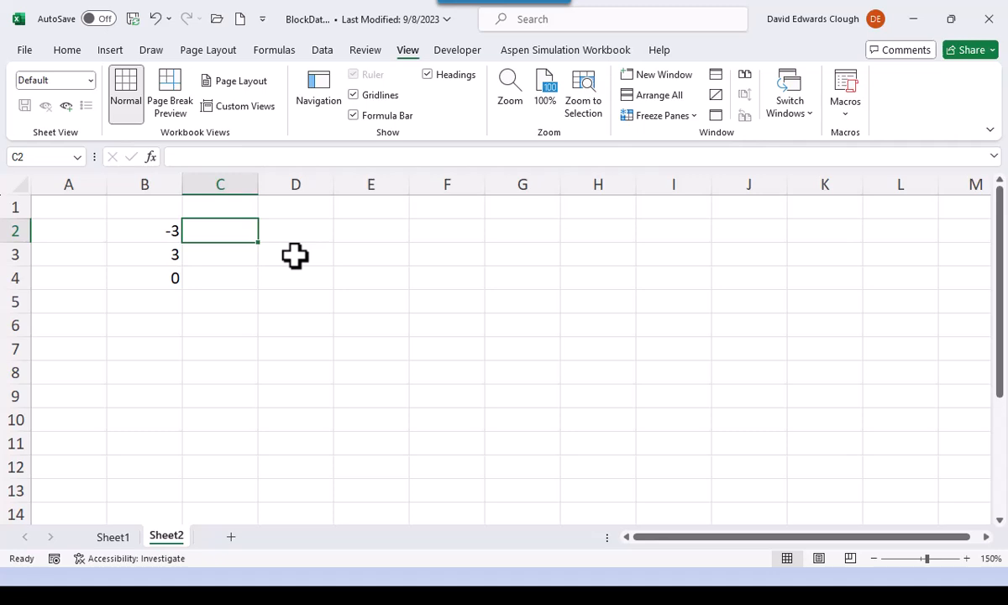
text(=if()
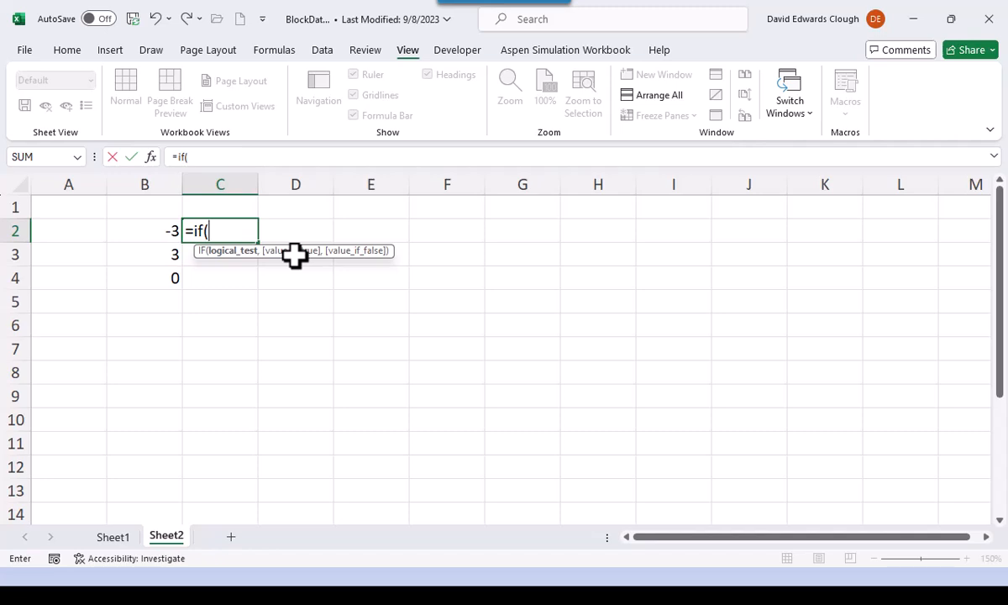
click(159, 232)
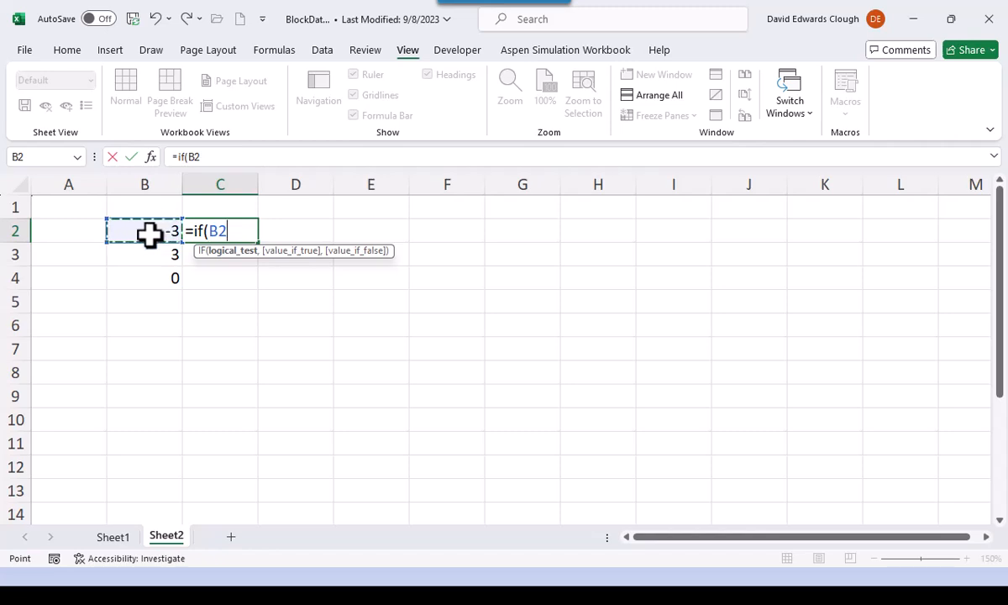
text(<0)
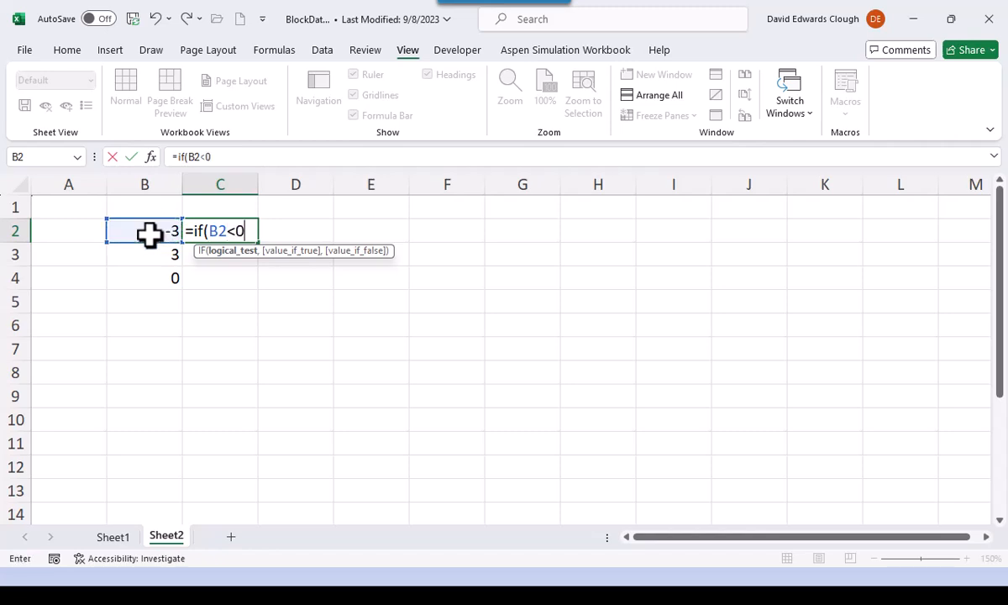
text(,)
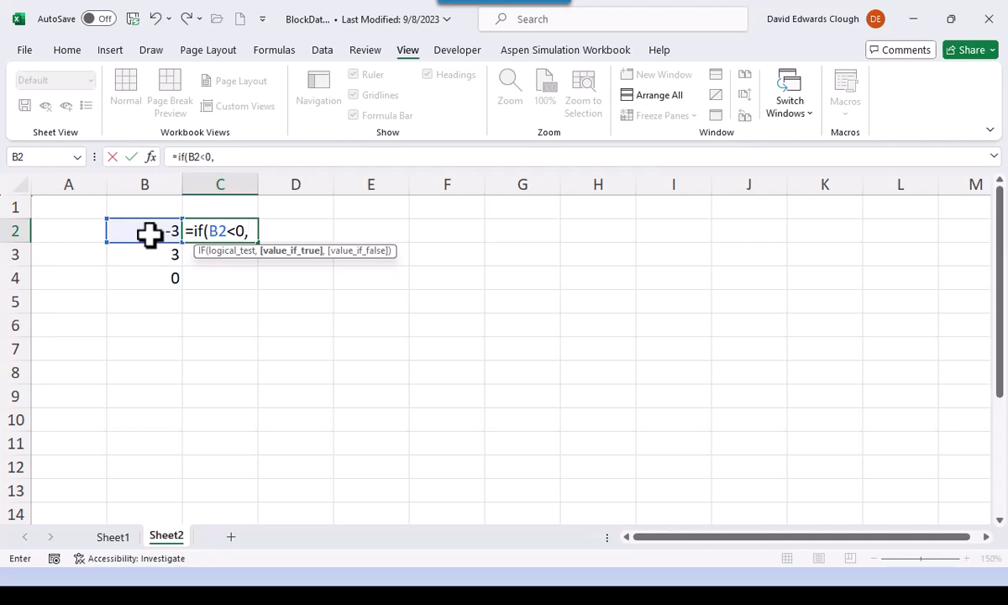
text(-()
click(149, 235)
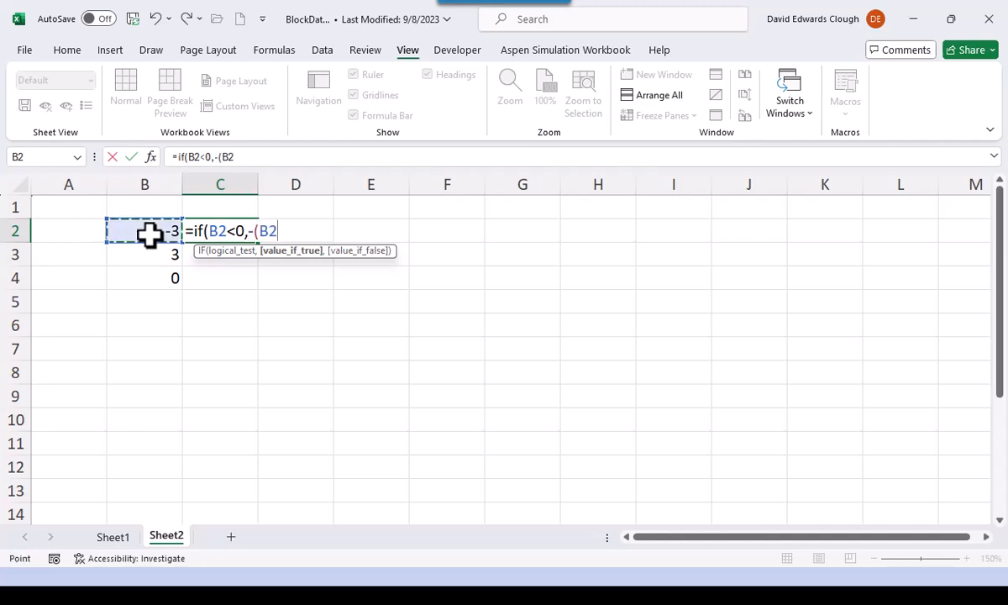
text(^2)
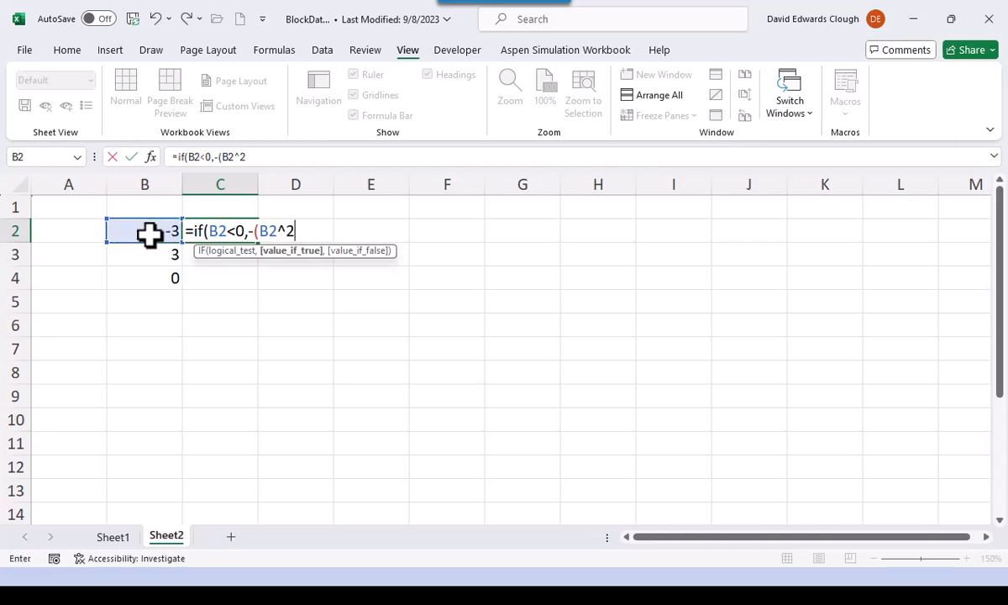
text())
text(),)
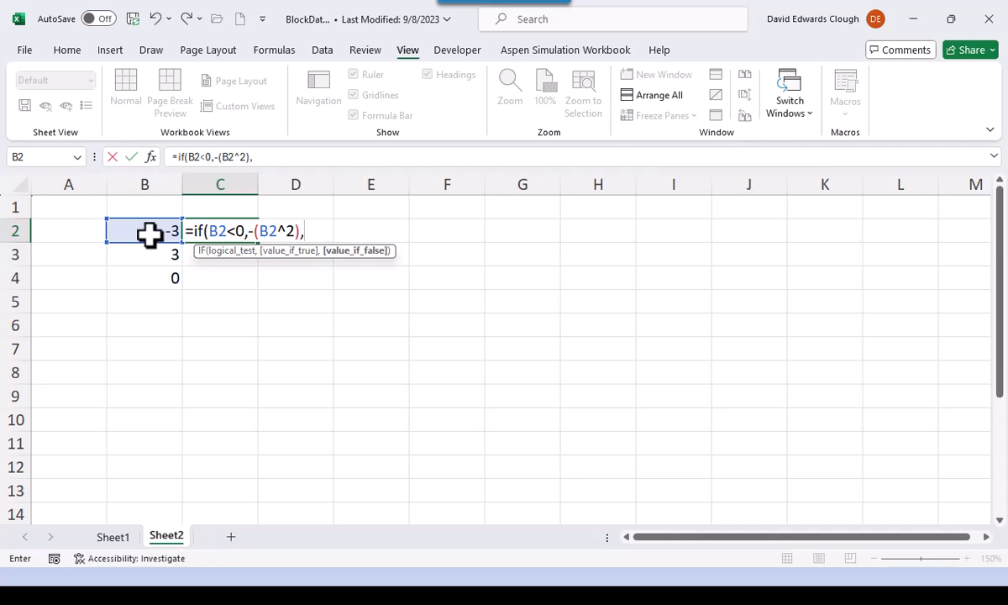
text(B2^2)
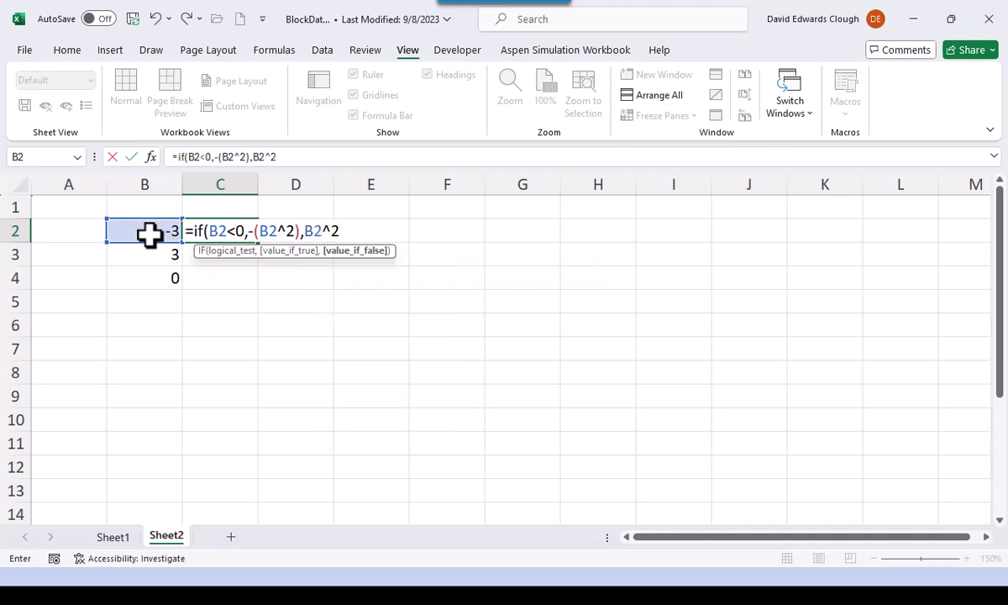
text())
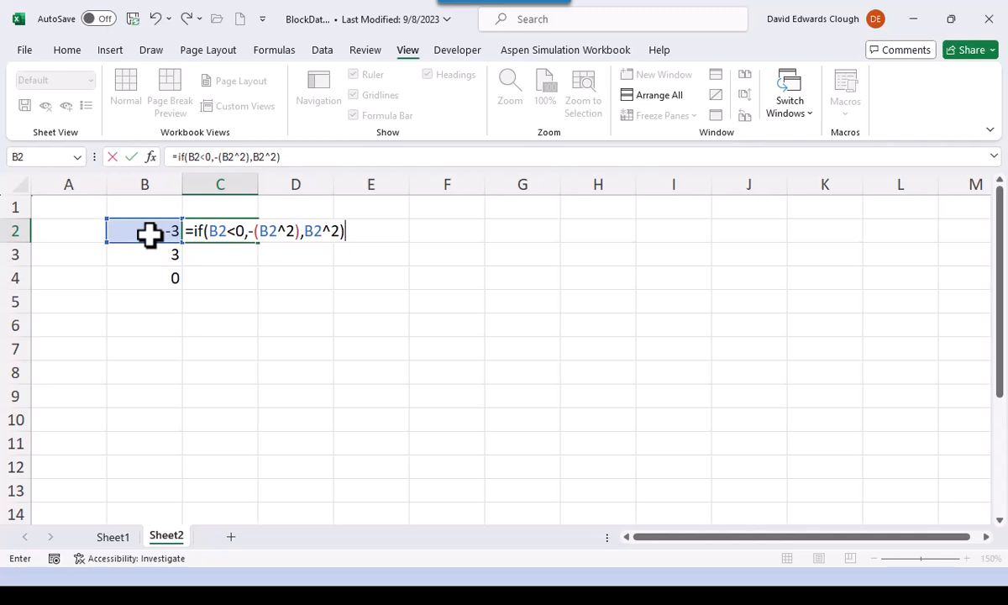
key(ctrl+Return)
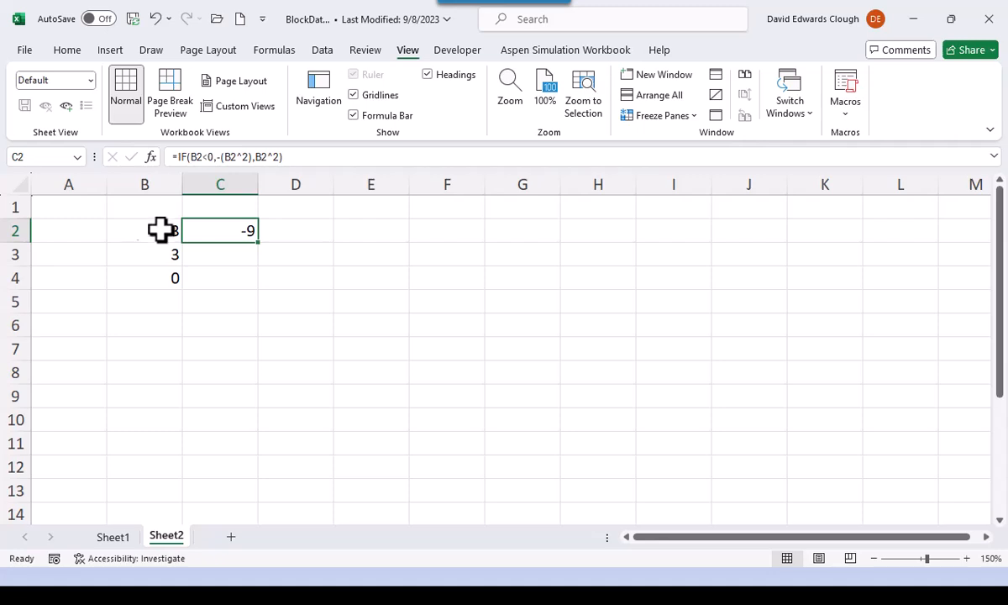
drag(260, 246, 255, 267)
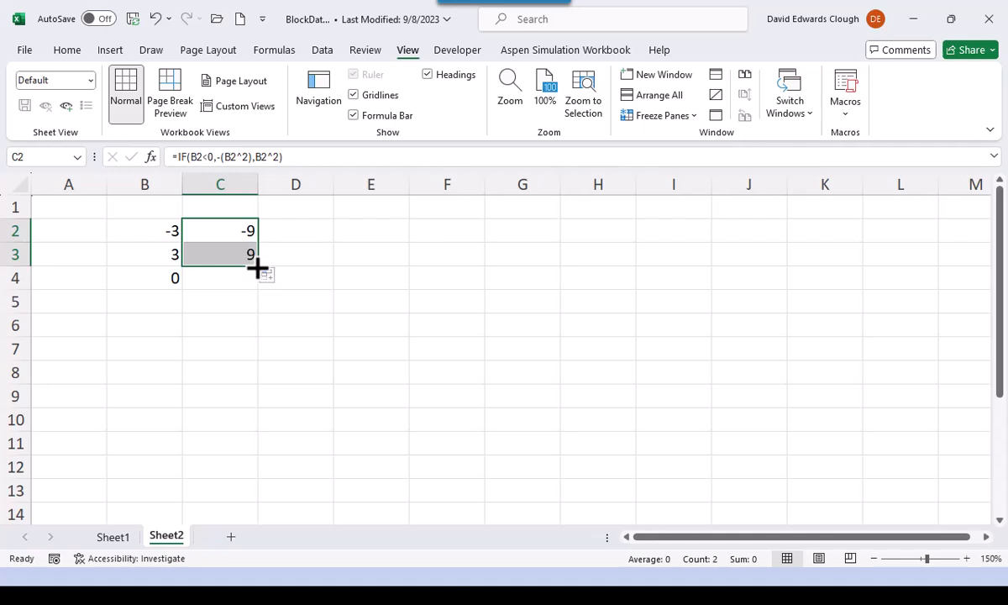
drag(255, 267, 256, 286)
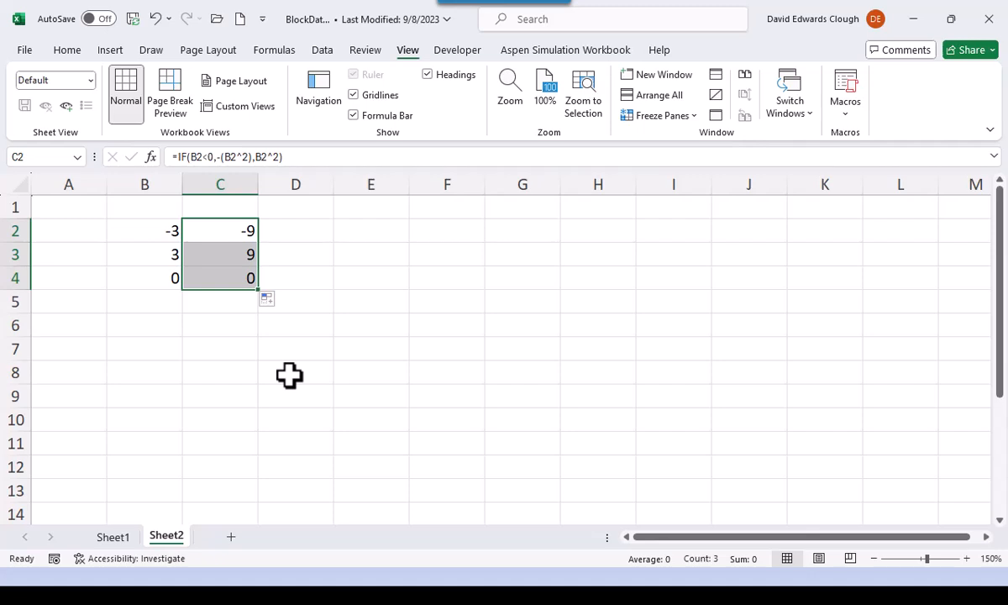
- Enter the logical test =B2<0 in E2 and fill it down to E4
click(360, 233)
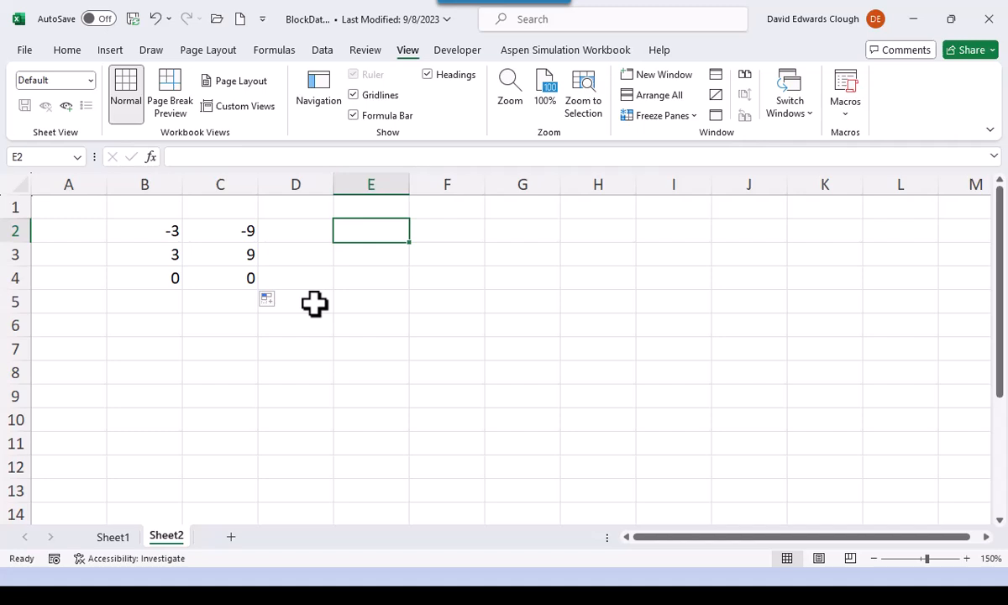
text(=)
key(Left)
key(Left)
key(Left)
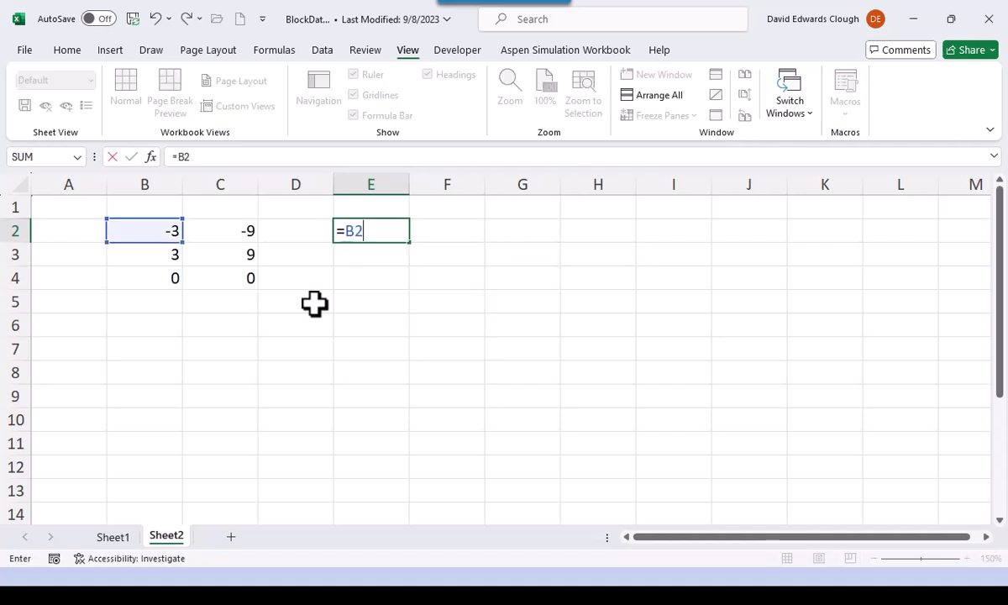
text(<0)
key(ctrl+Return)
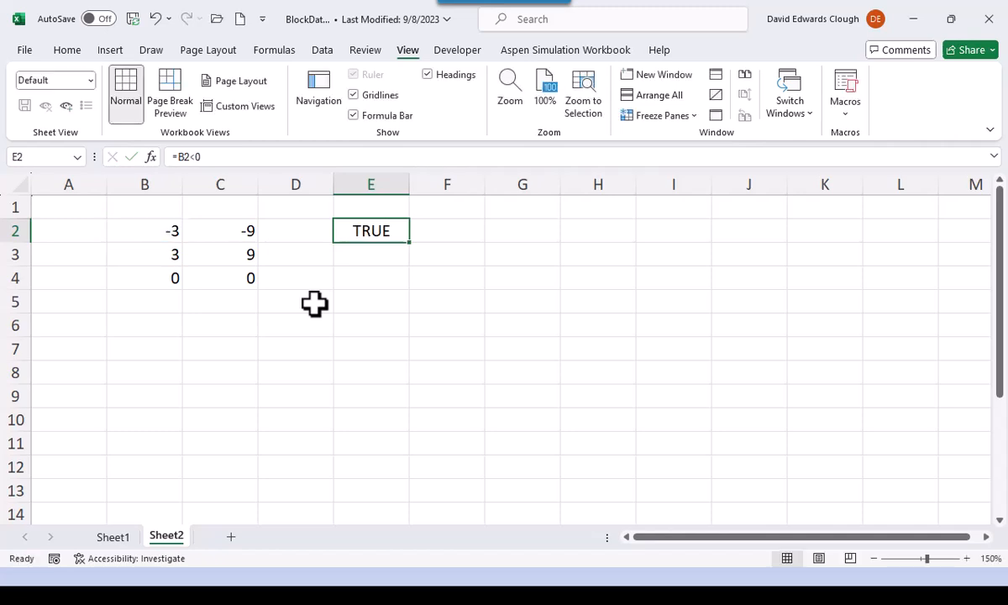
drag(414, 243, 404, 292)
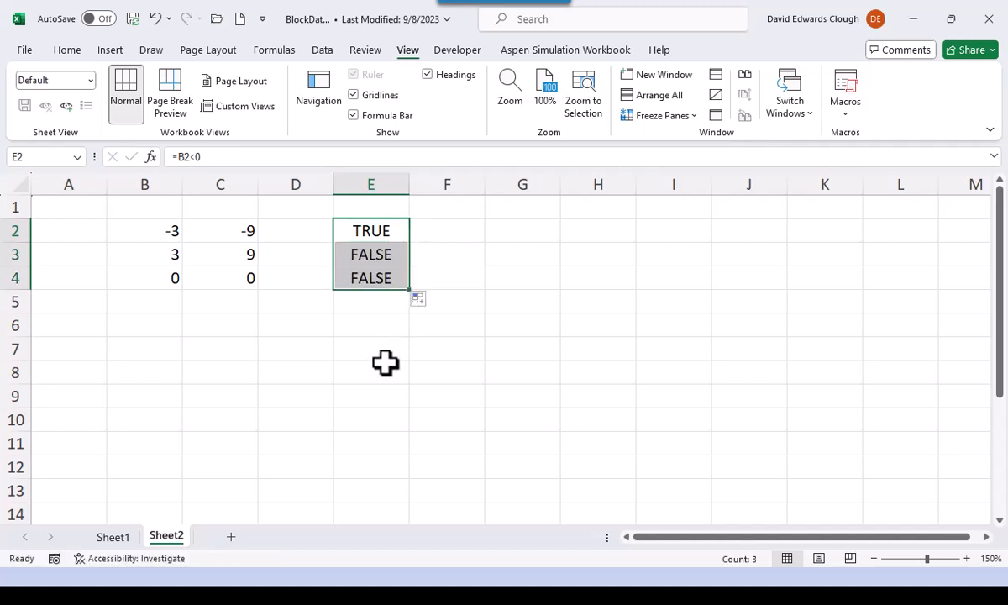
- Inspect the formula in E2 and leave the cell without editing it
click(376, 232)
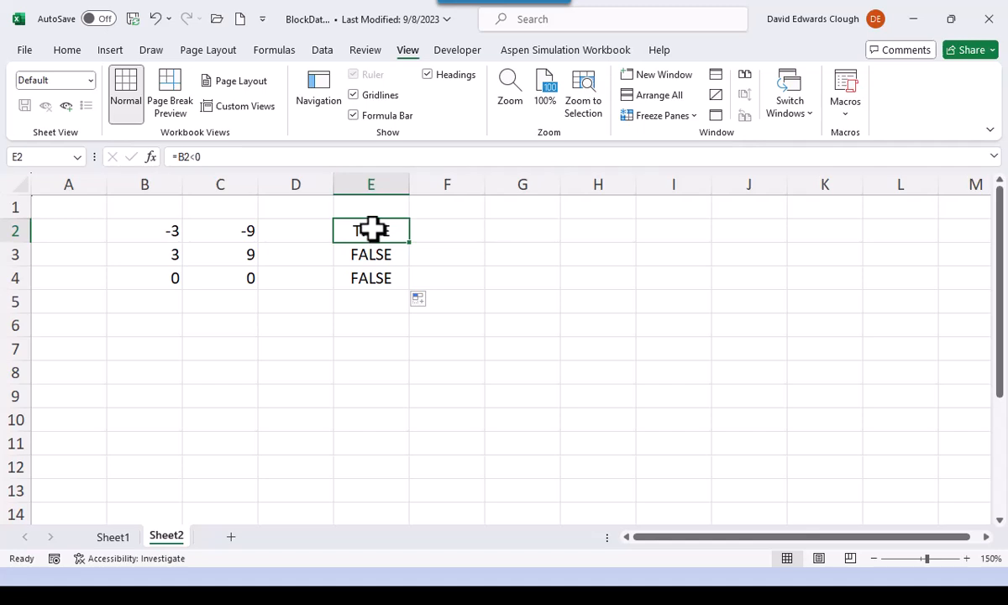
double_click(371, 228)
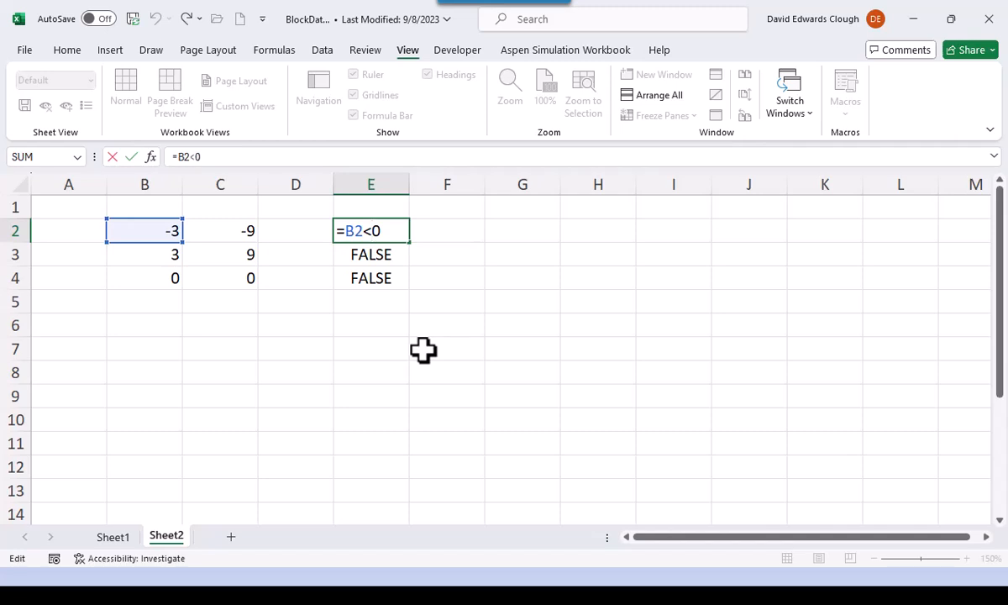
key(Escape)
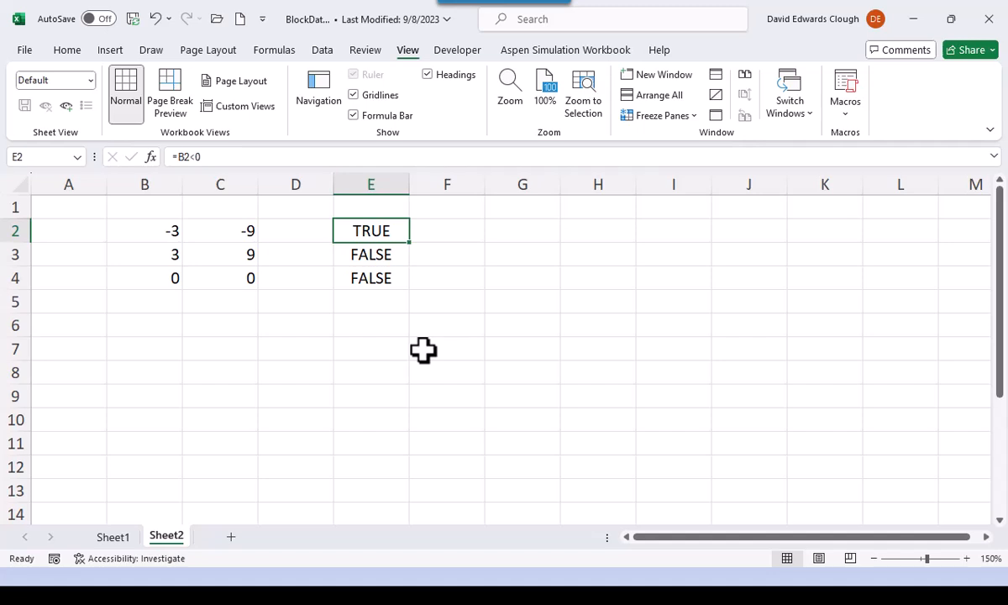
- Switch to the PowerPoint slide show and advance to the Mixed Cell Addresses Example slide
key(alt+Tab)
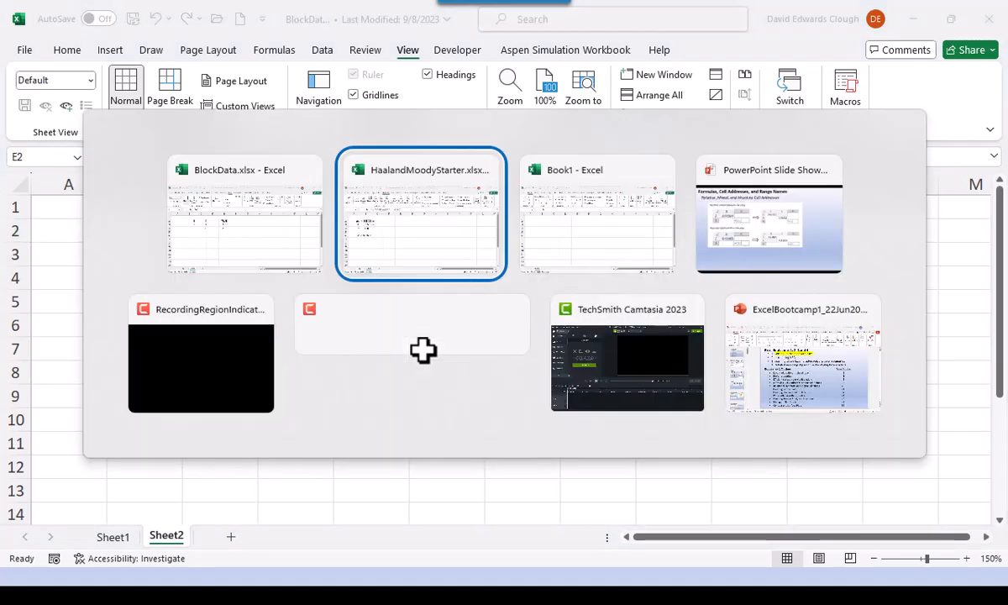
key(alt+Tab)
key(alt+Tab)
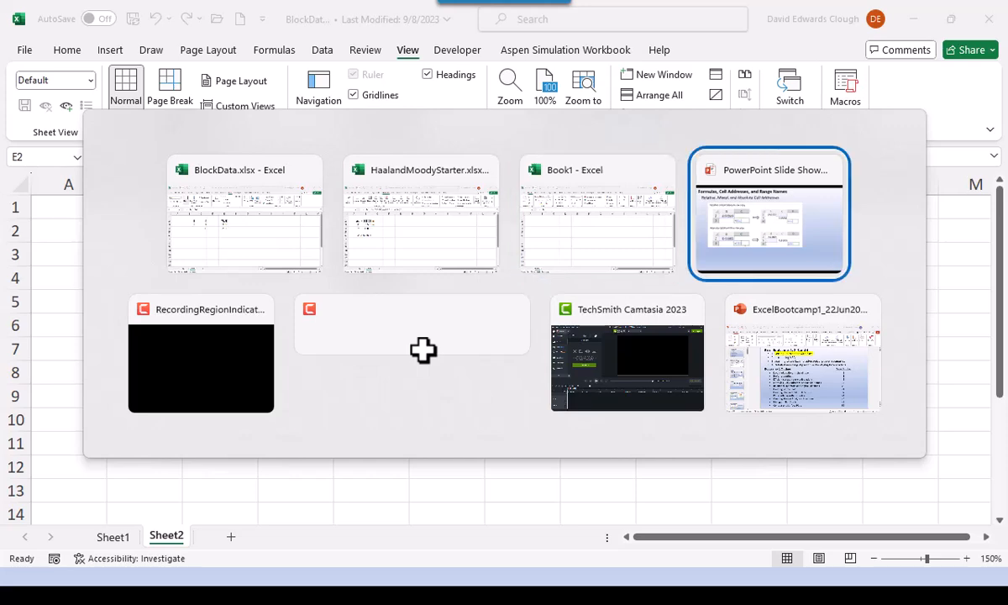
key(Right)
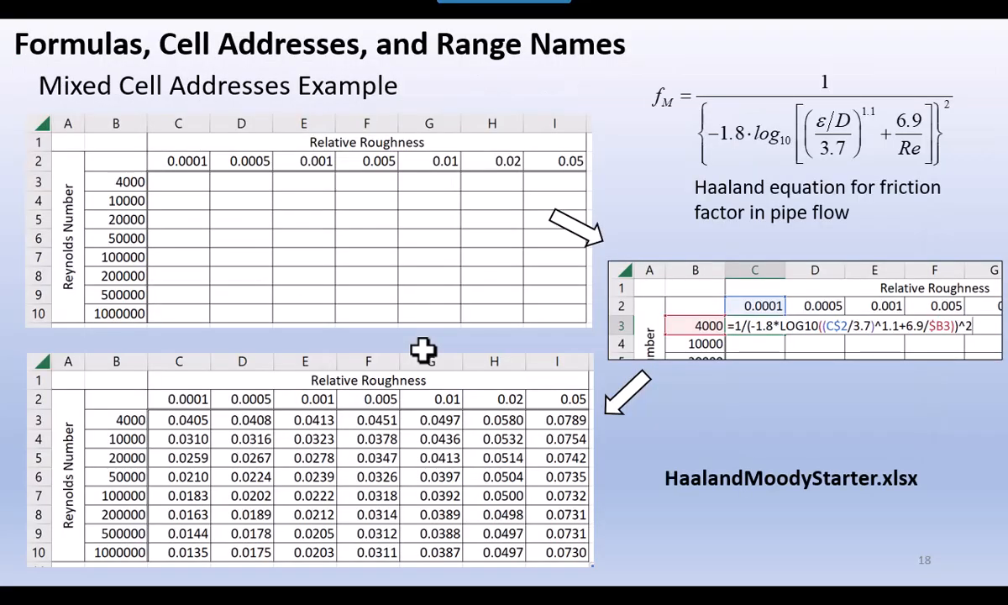